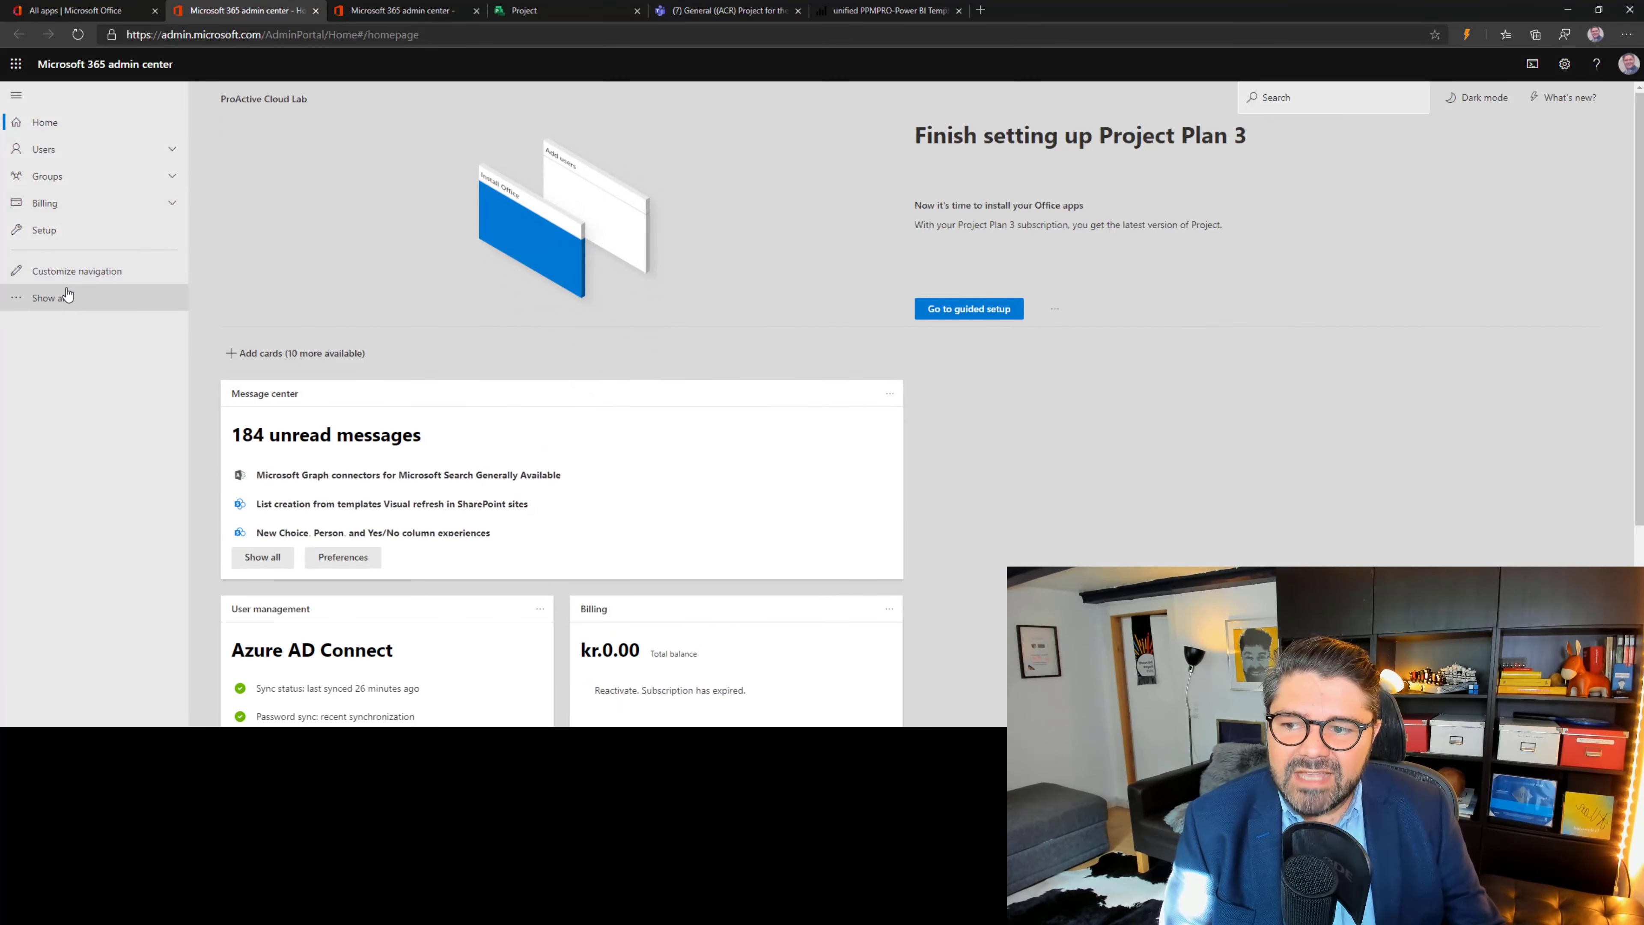
# Step: Open the Project service settings in the organization settings to review the Roadmap and Project for the web options
pyautogui.click(64, 300)
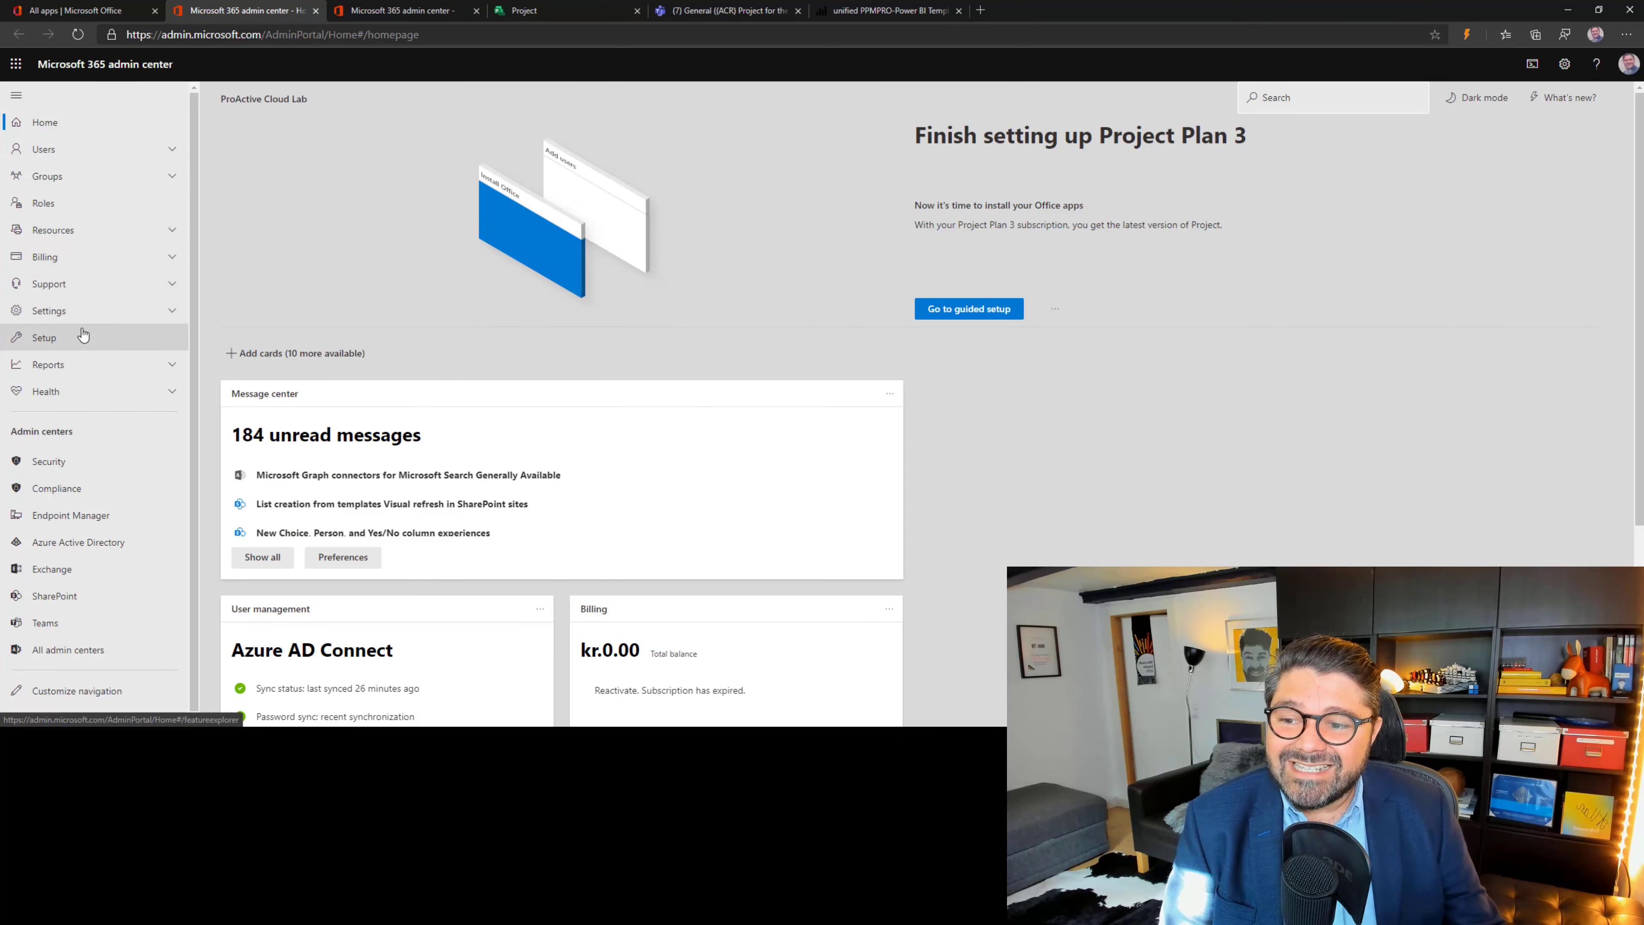
pyautogui.click(81, 314)
pyautogui.click(86, 379)
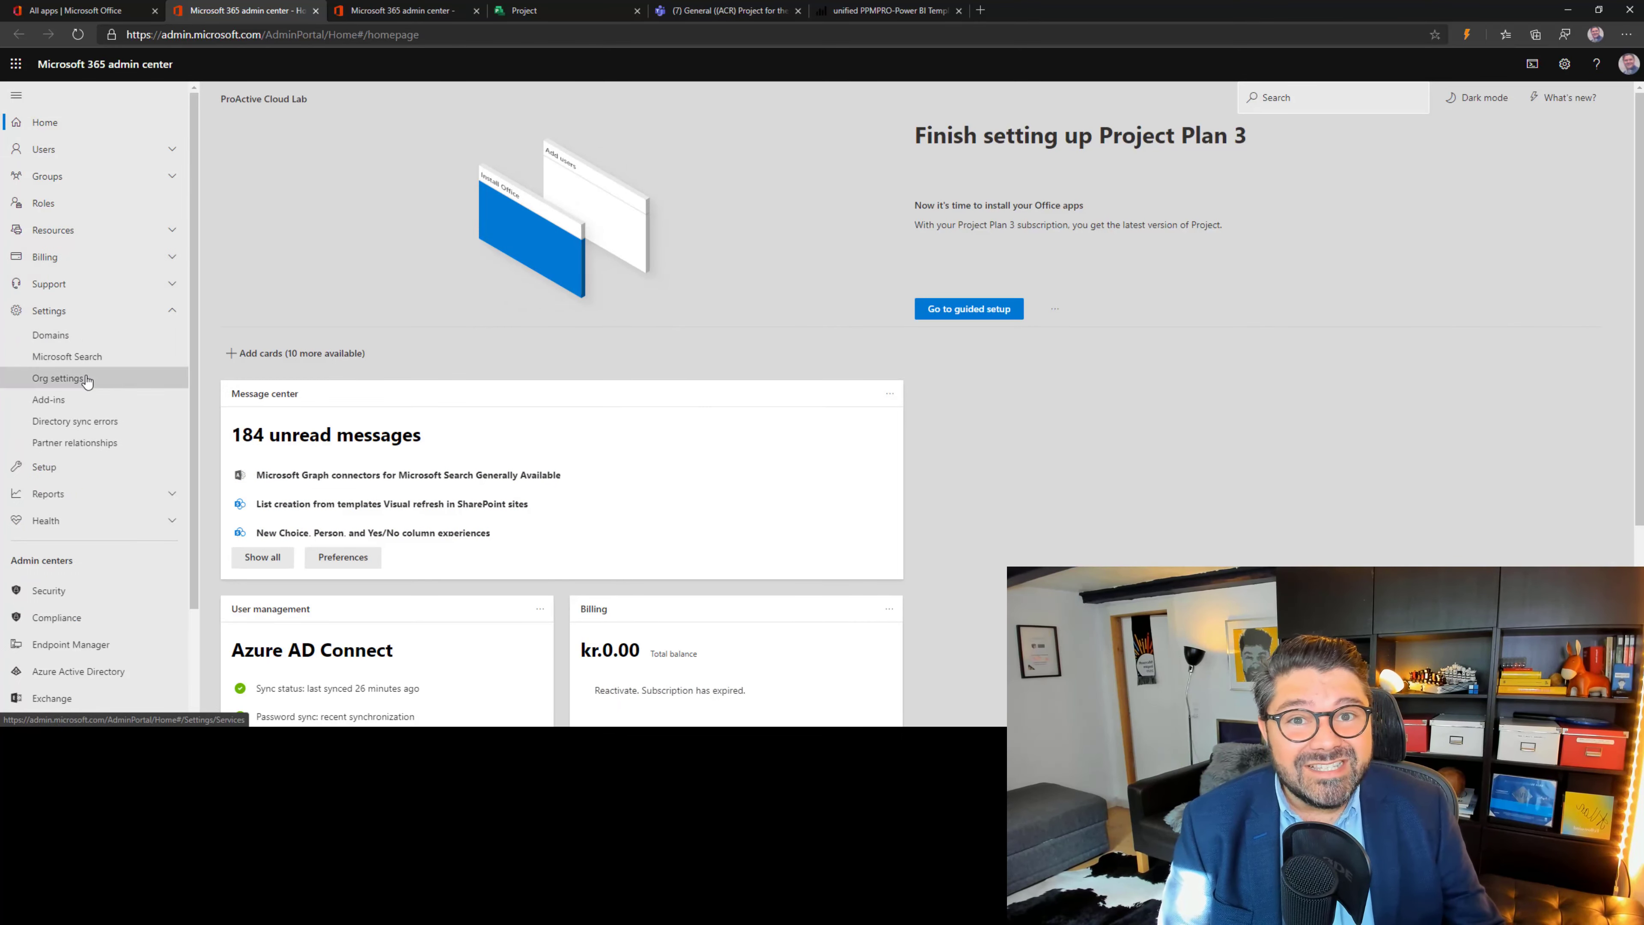
pyautogui.scroll(-7, 388, 312)
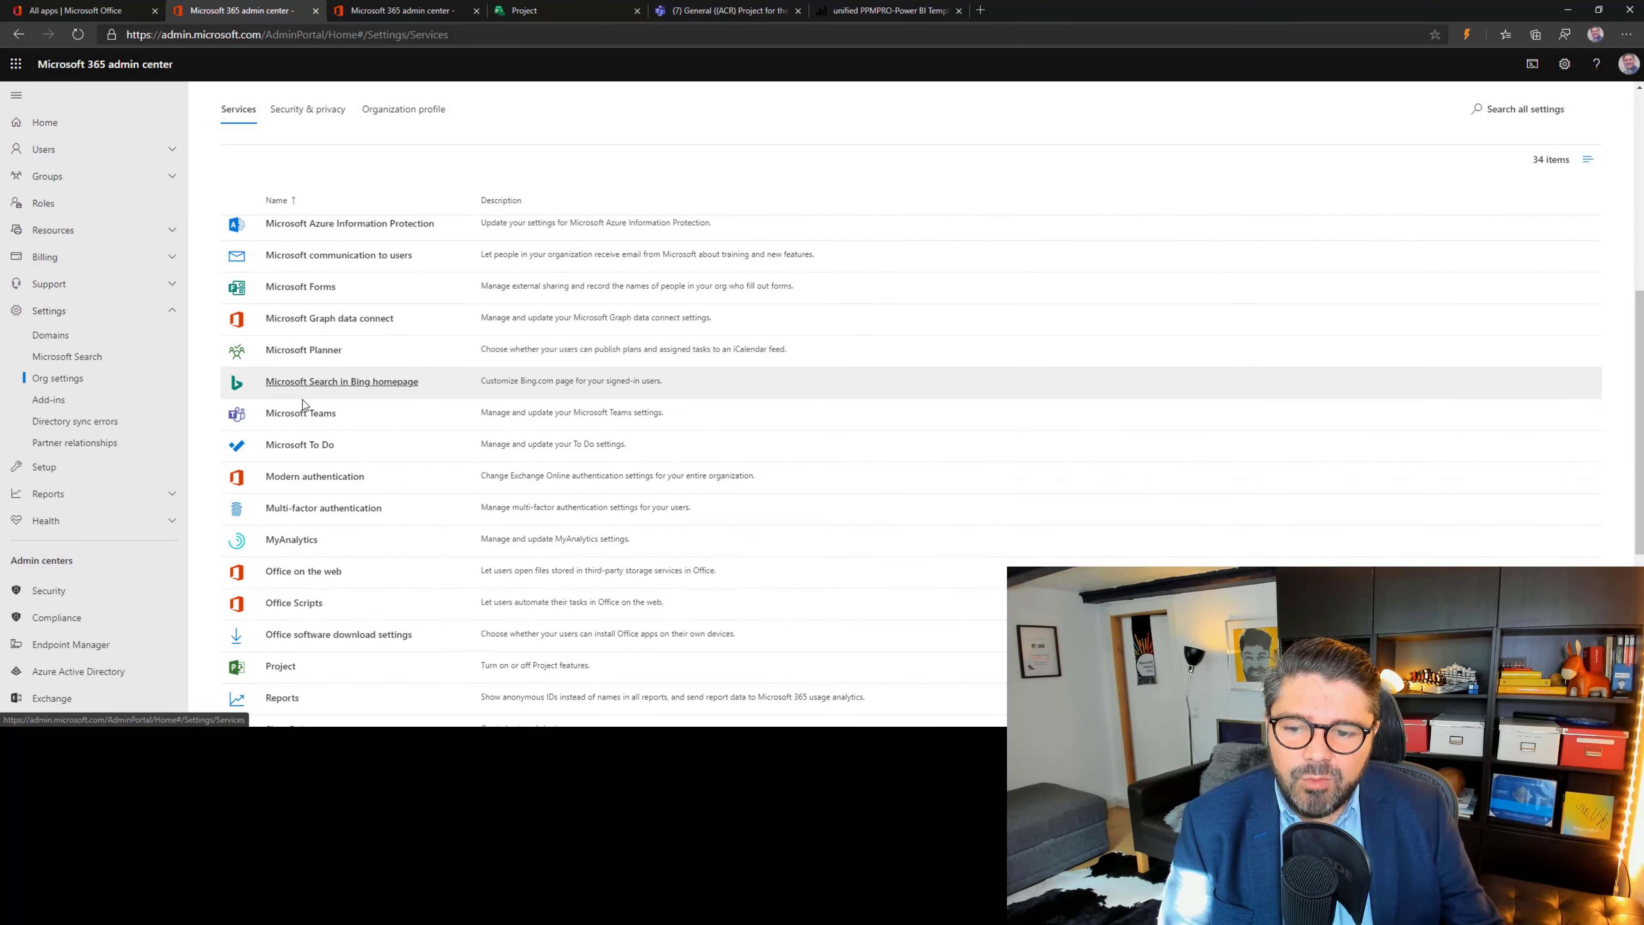
pyautogui.scroll(-1, 337, 606)
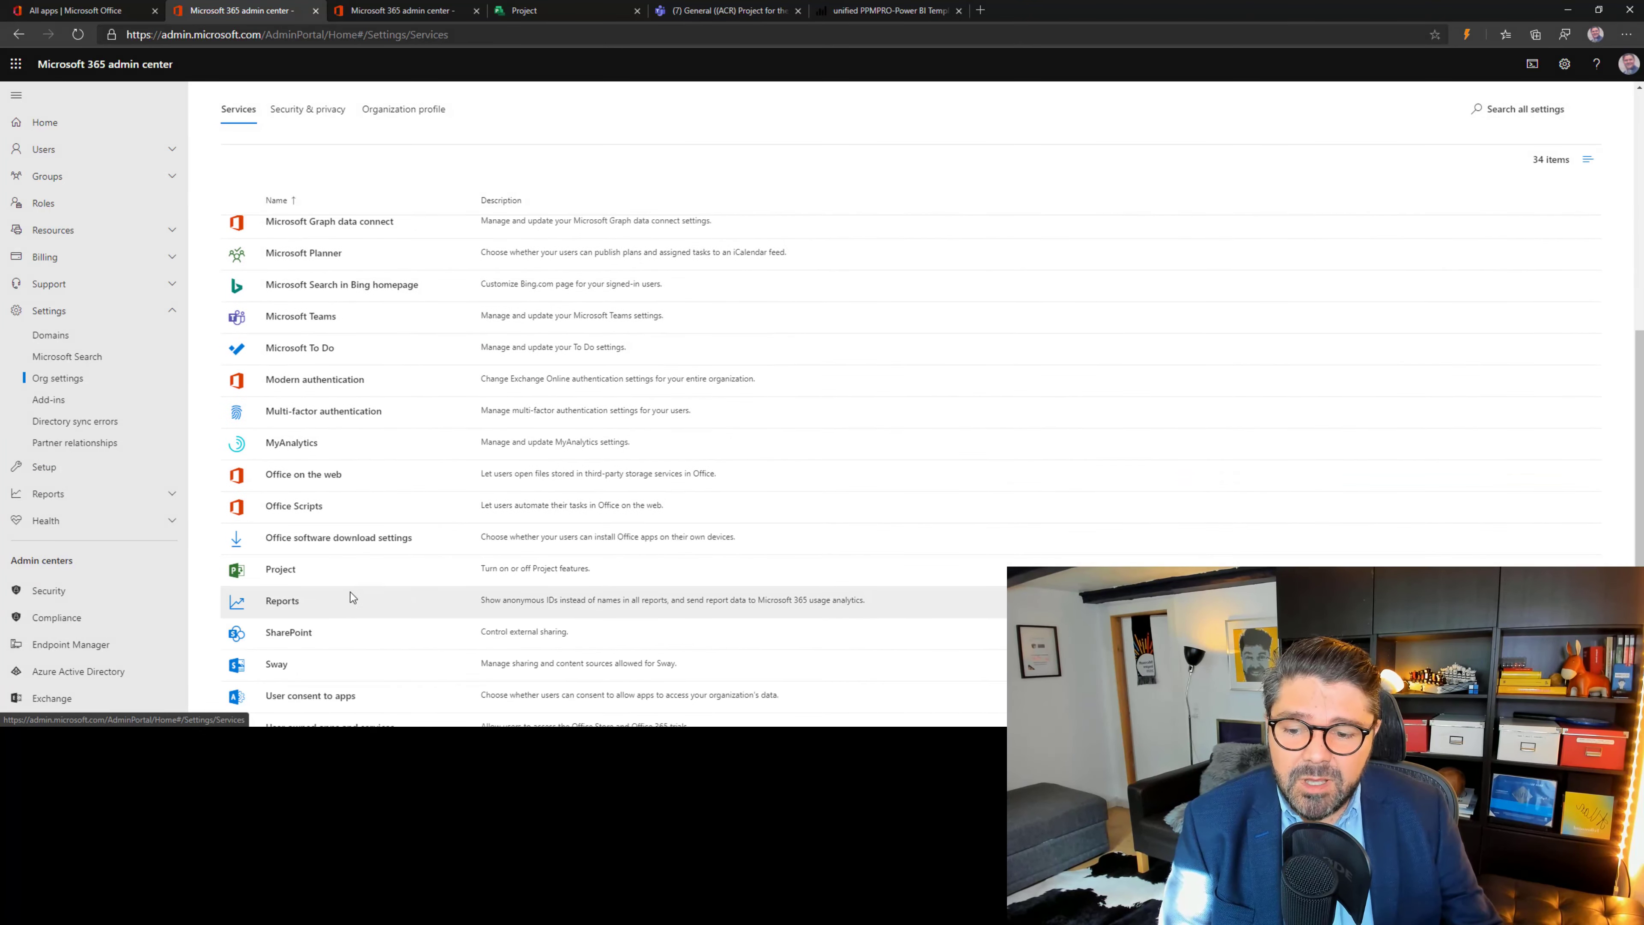
pyautogui.click(291, 574)
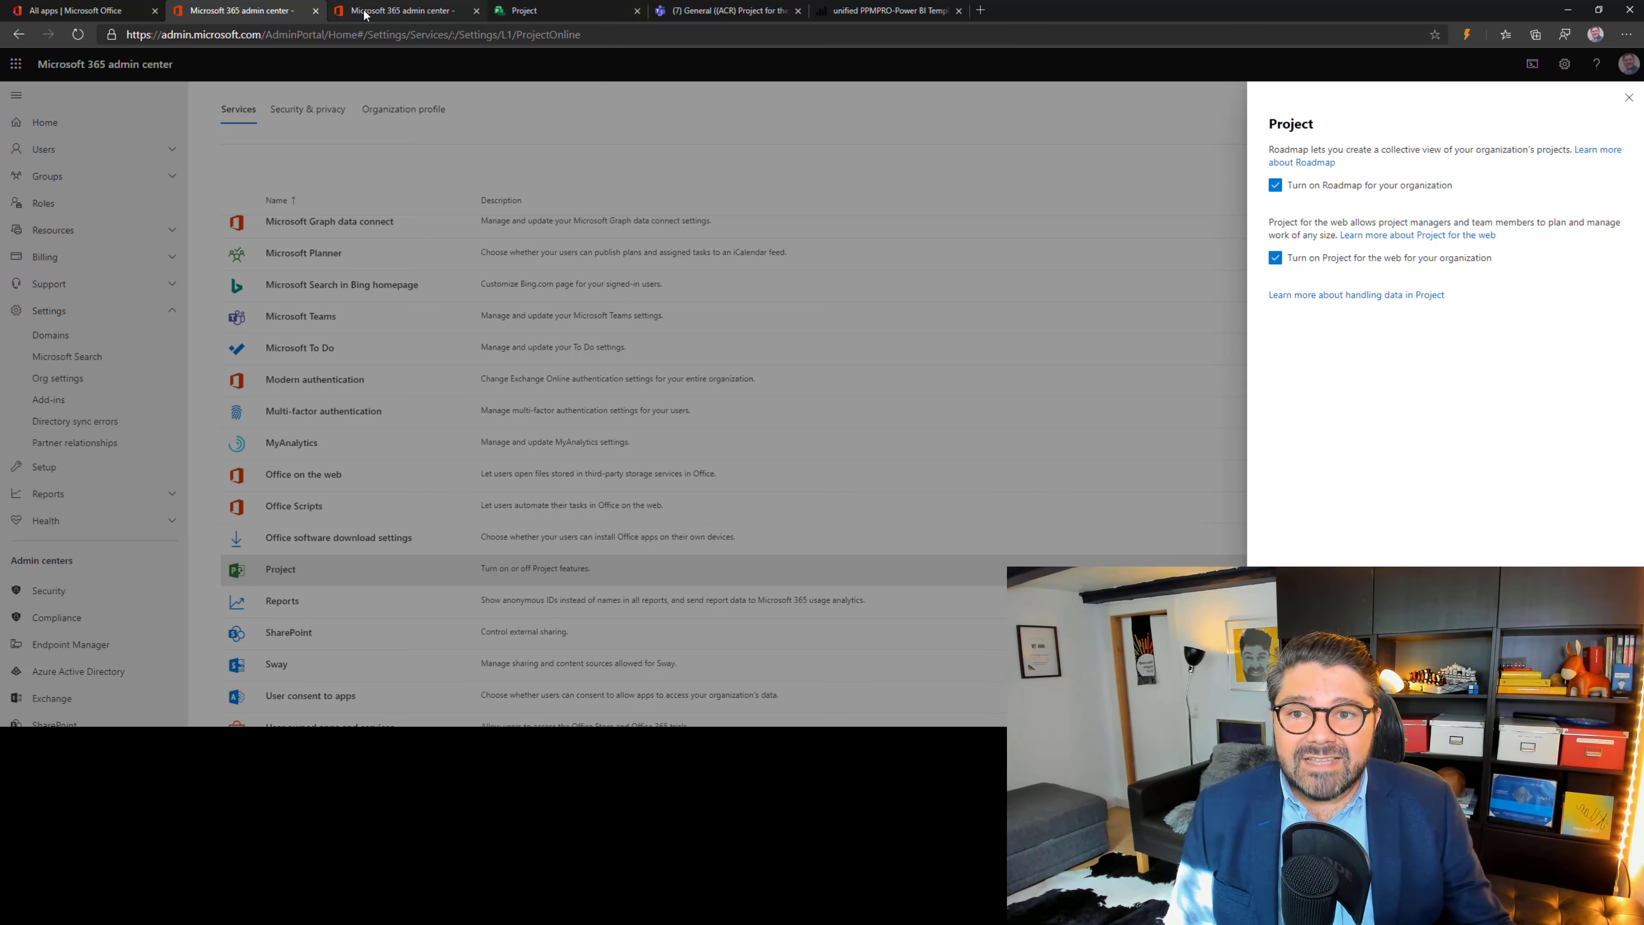
# Step: Switch to Project from the Office 365 app list and create a new blank project
pyautogui.click(84, 10)
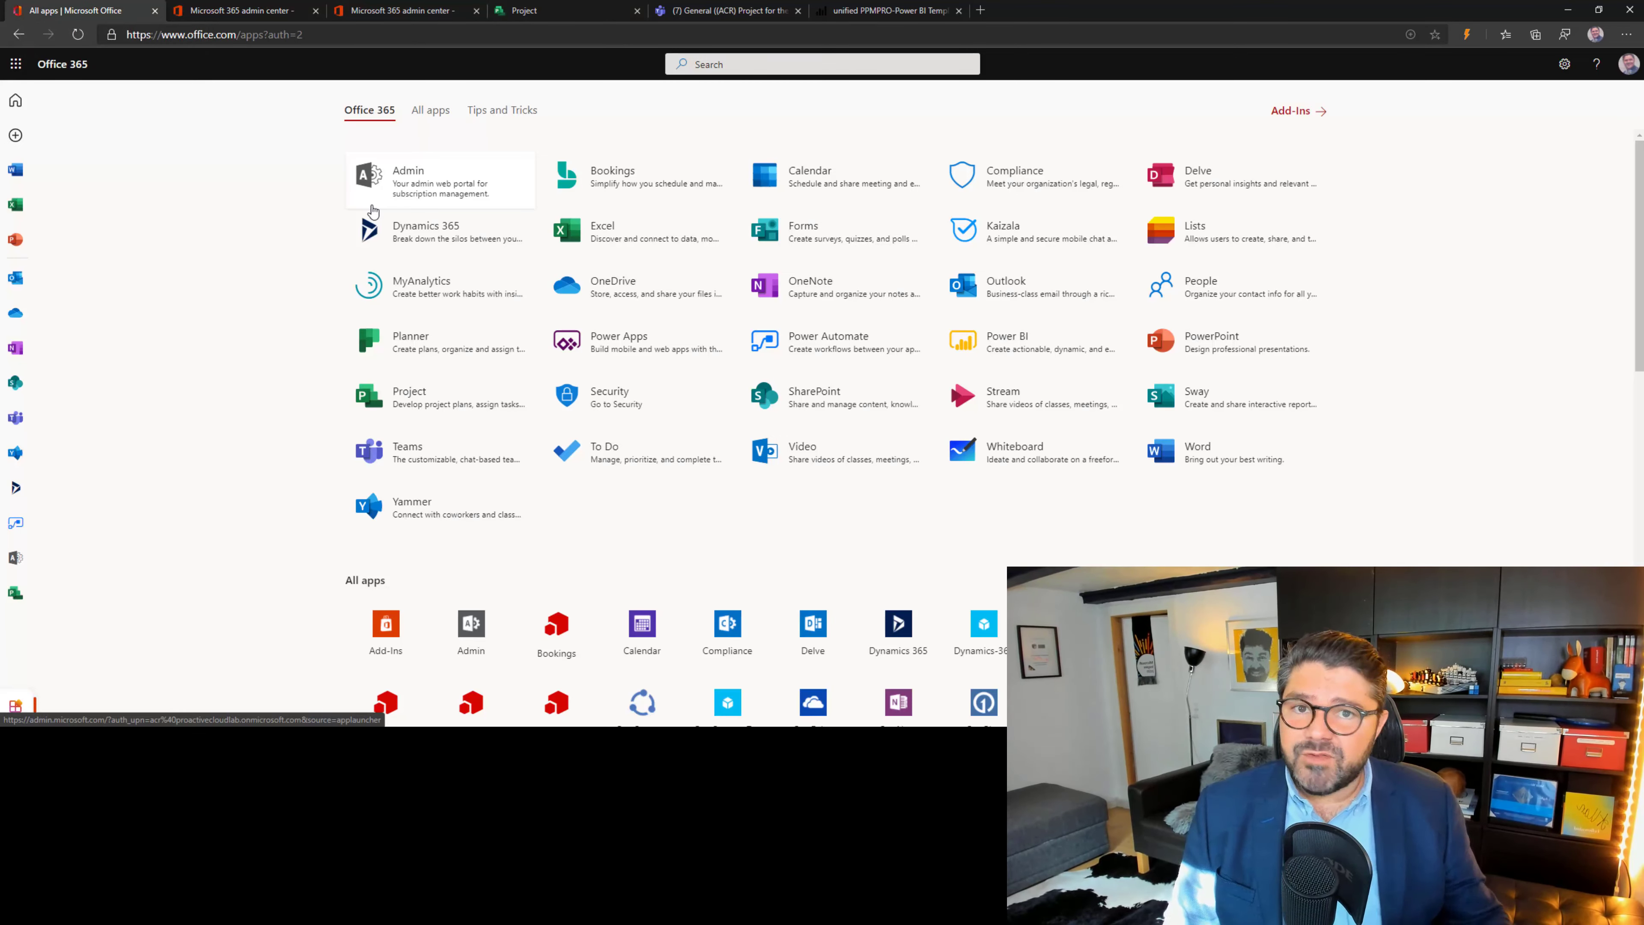
pyautogui.click(431, 401)
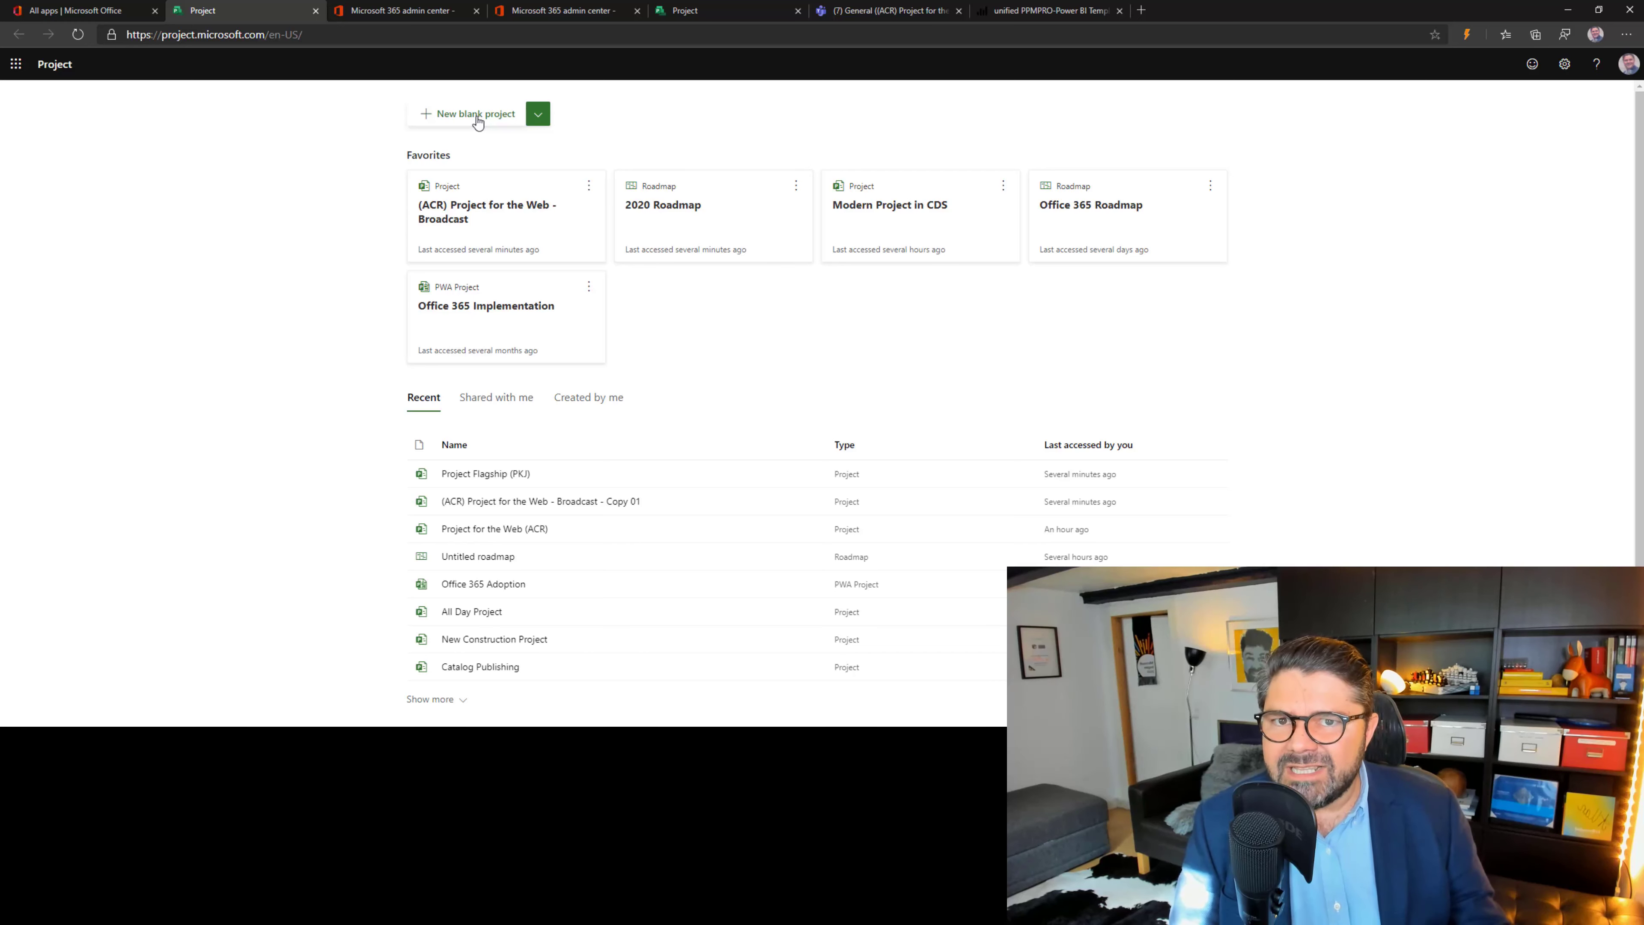
pyautogui.click(537, 115)
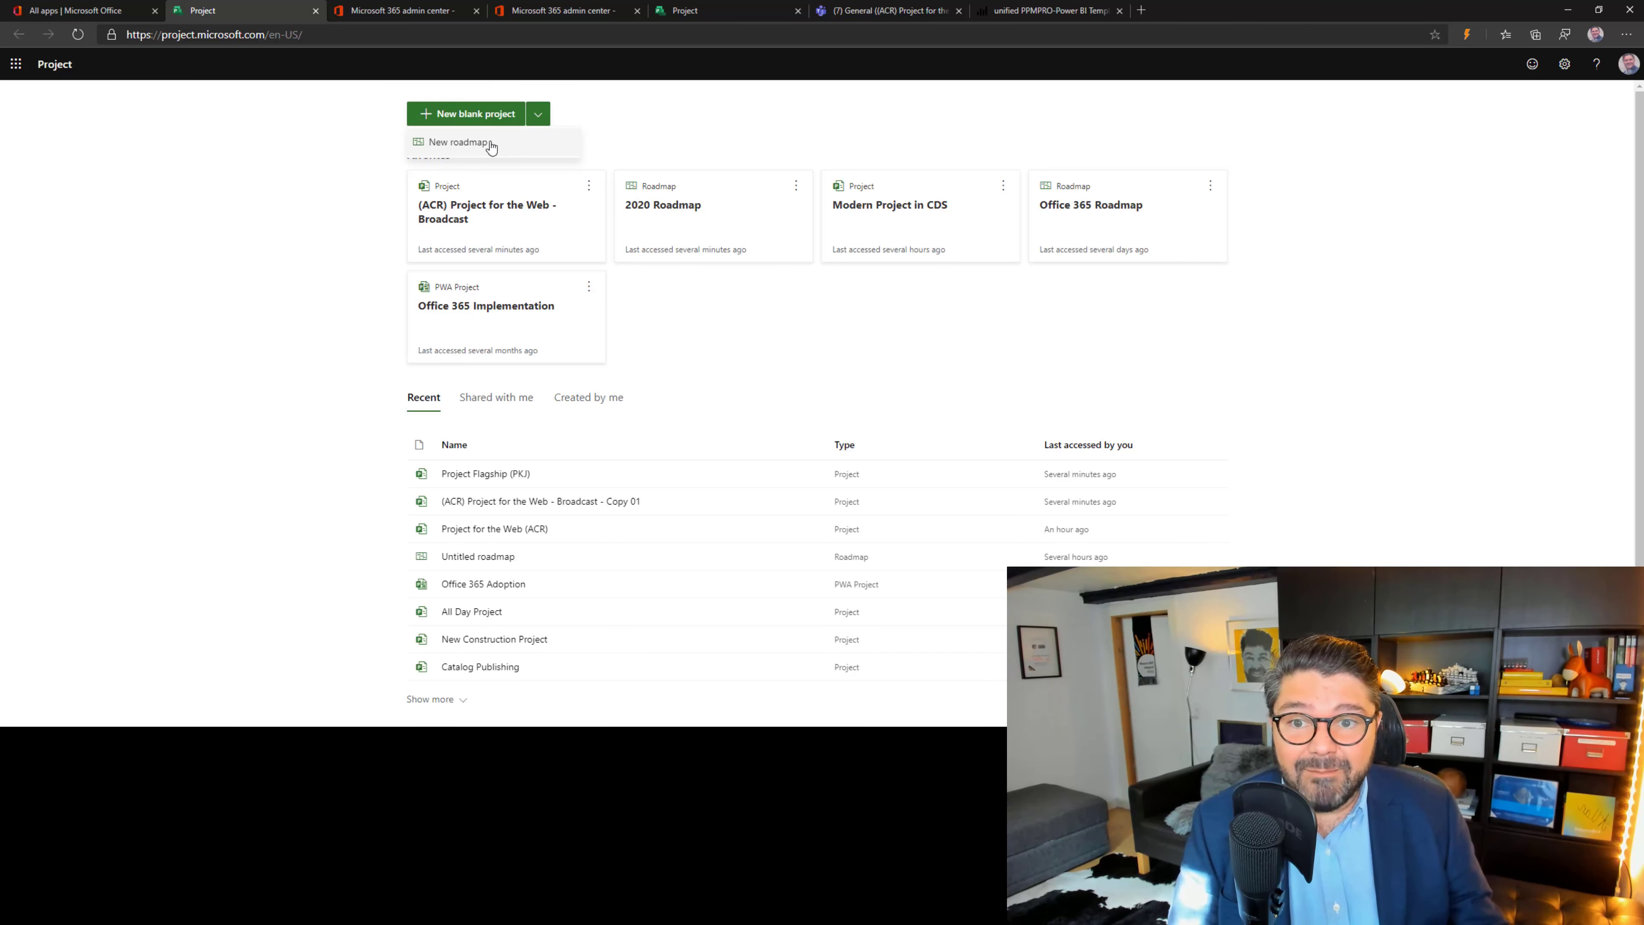
pyautogui.click(623, 104)
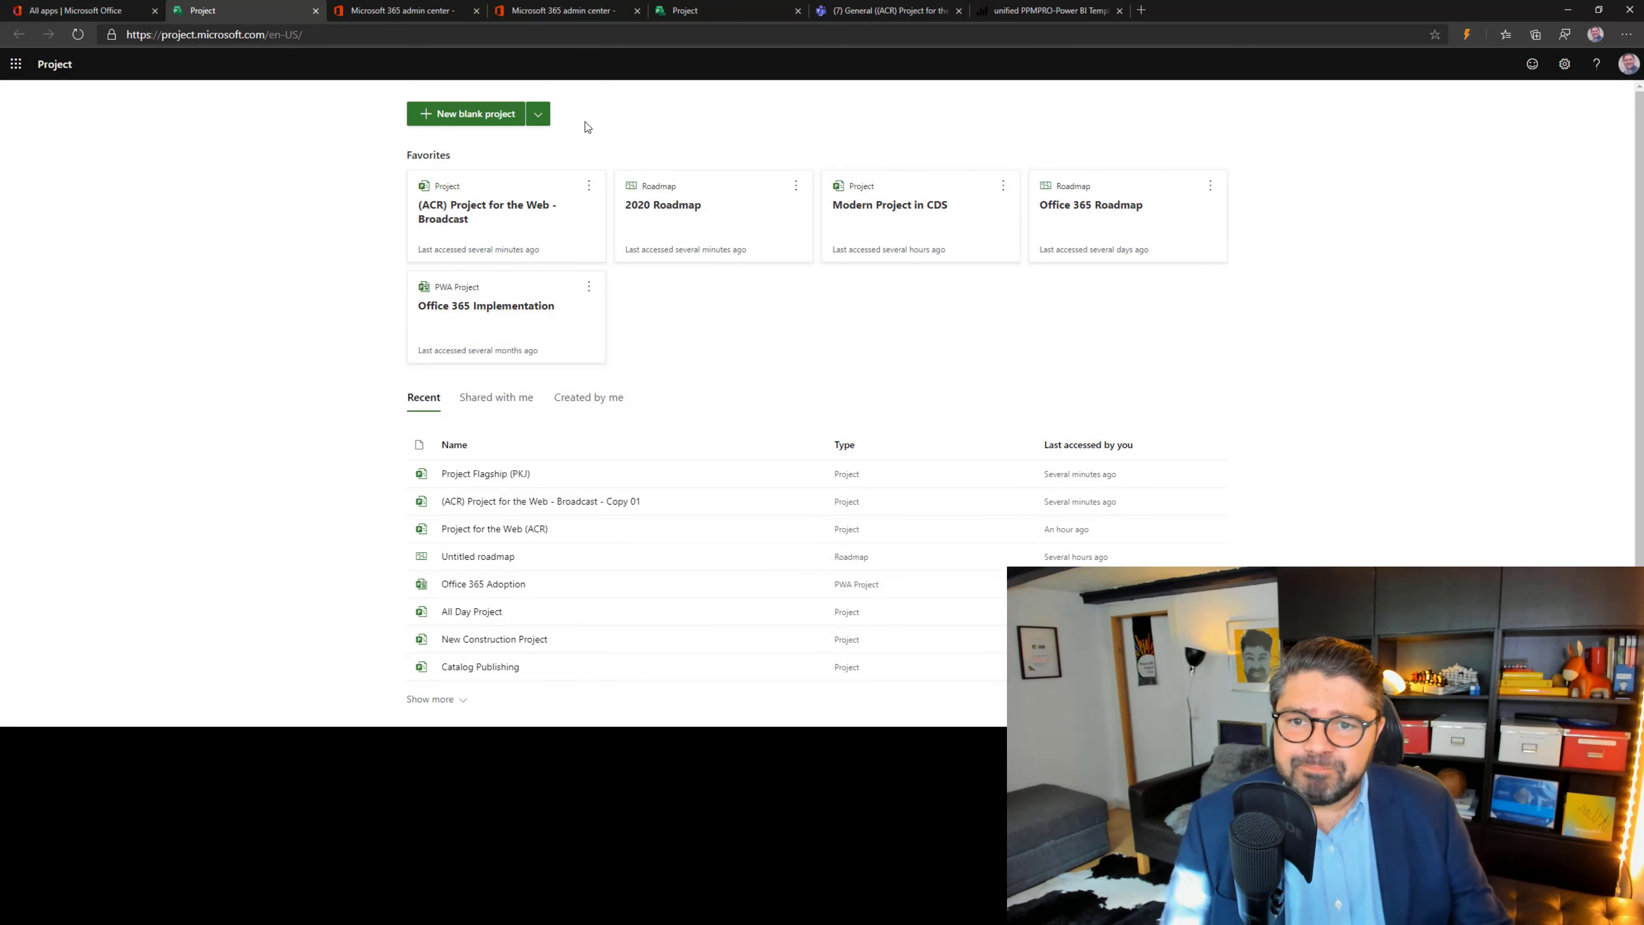
pyautogui.click(488, 121)
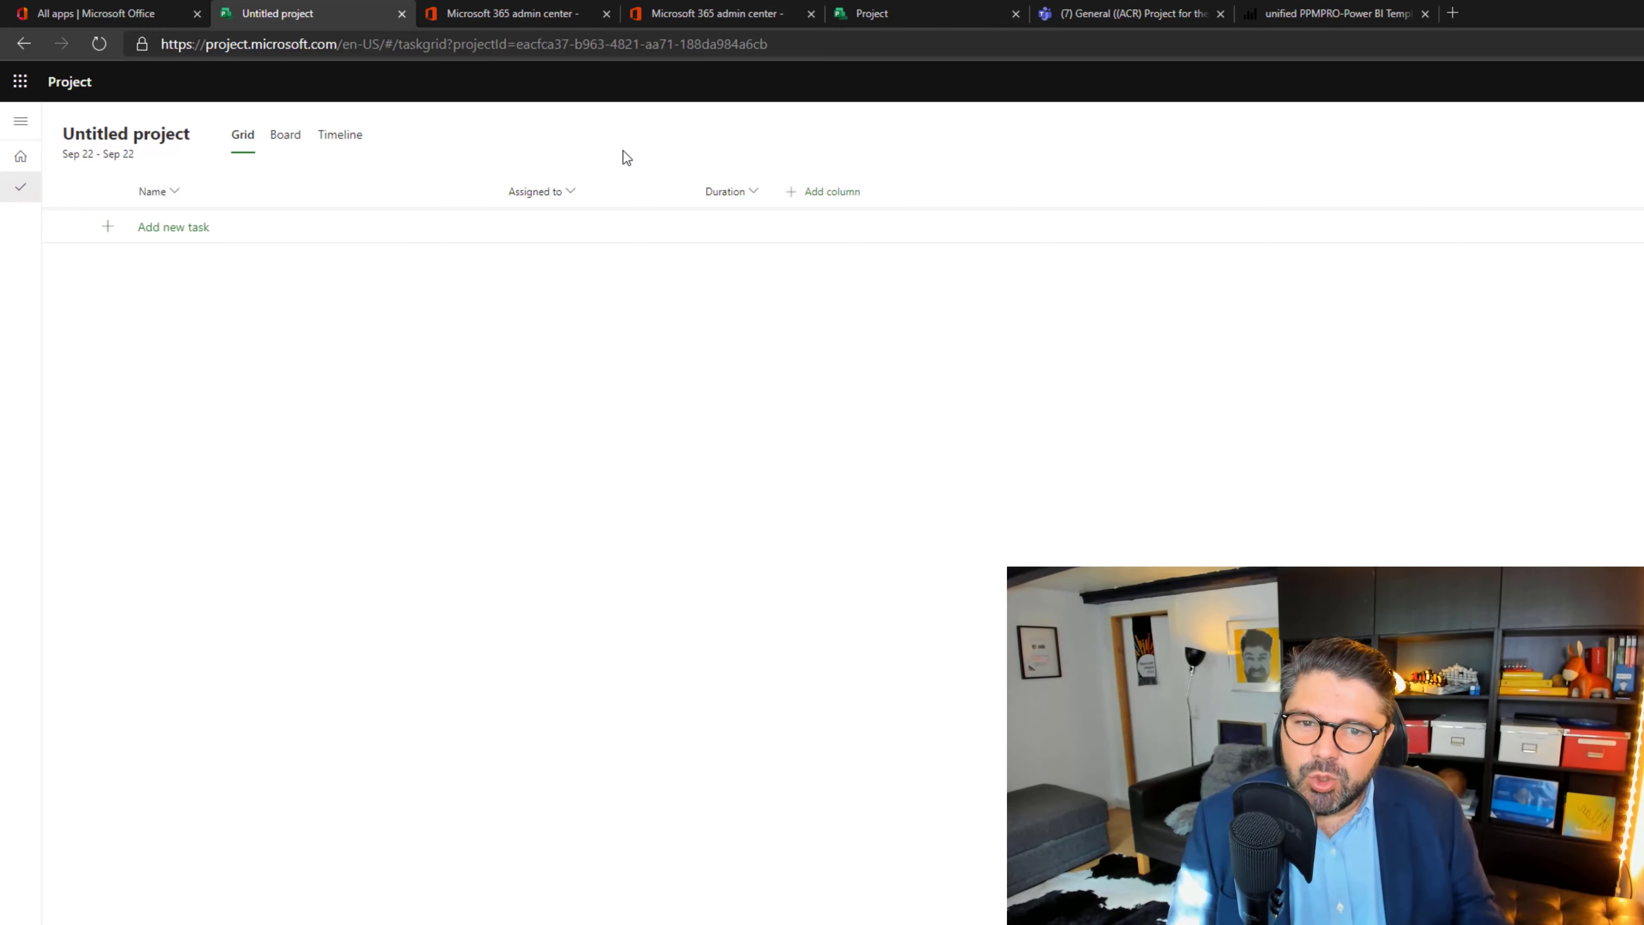
pyautogui.click(831, 194)
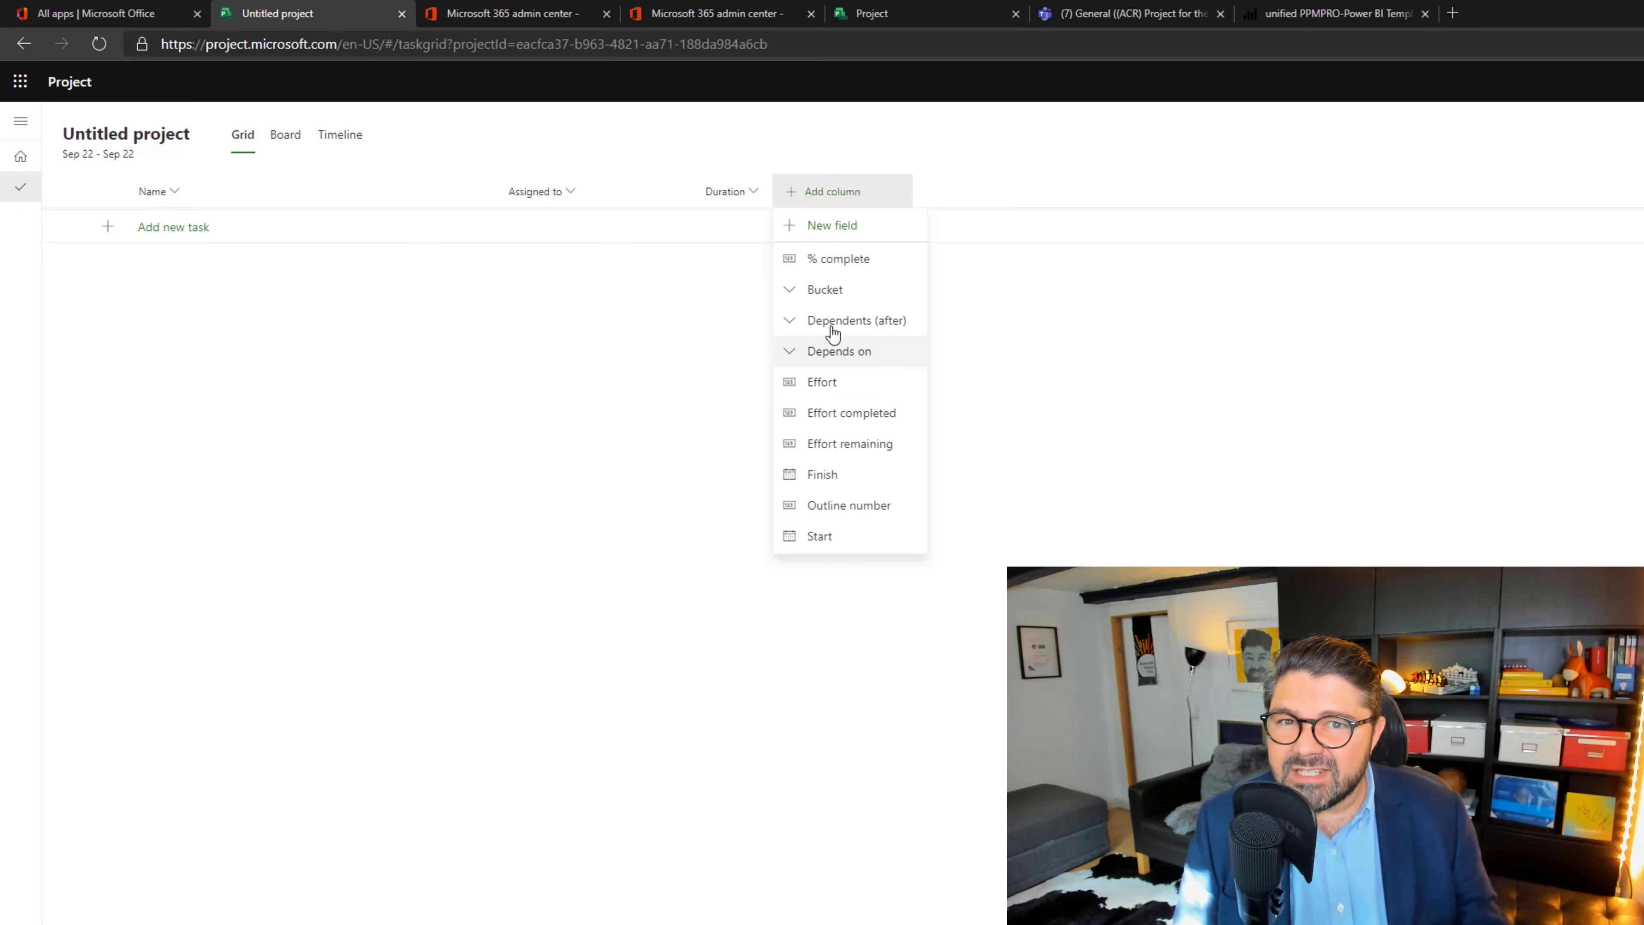
pyautogui.click(669, 132)
# Step: Add the tasks Initiation, Planning and Execution to the project grid
pyautogui.click(194, 229)
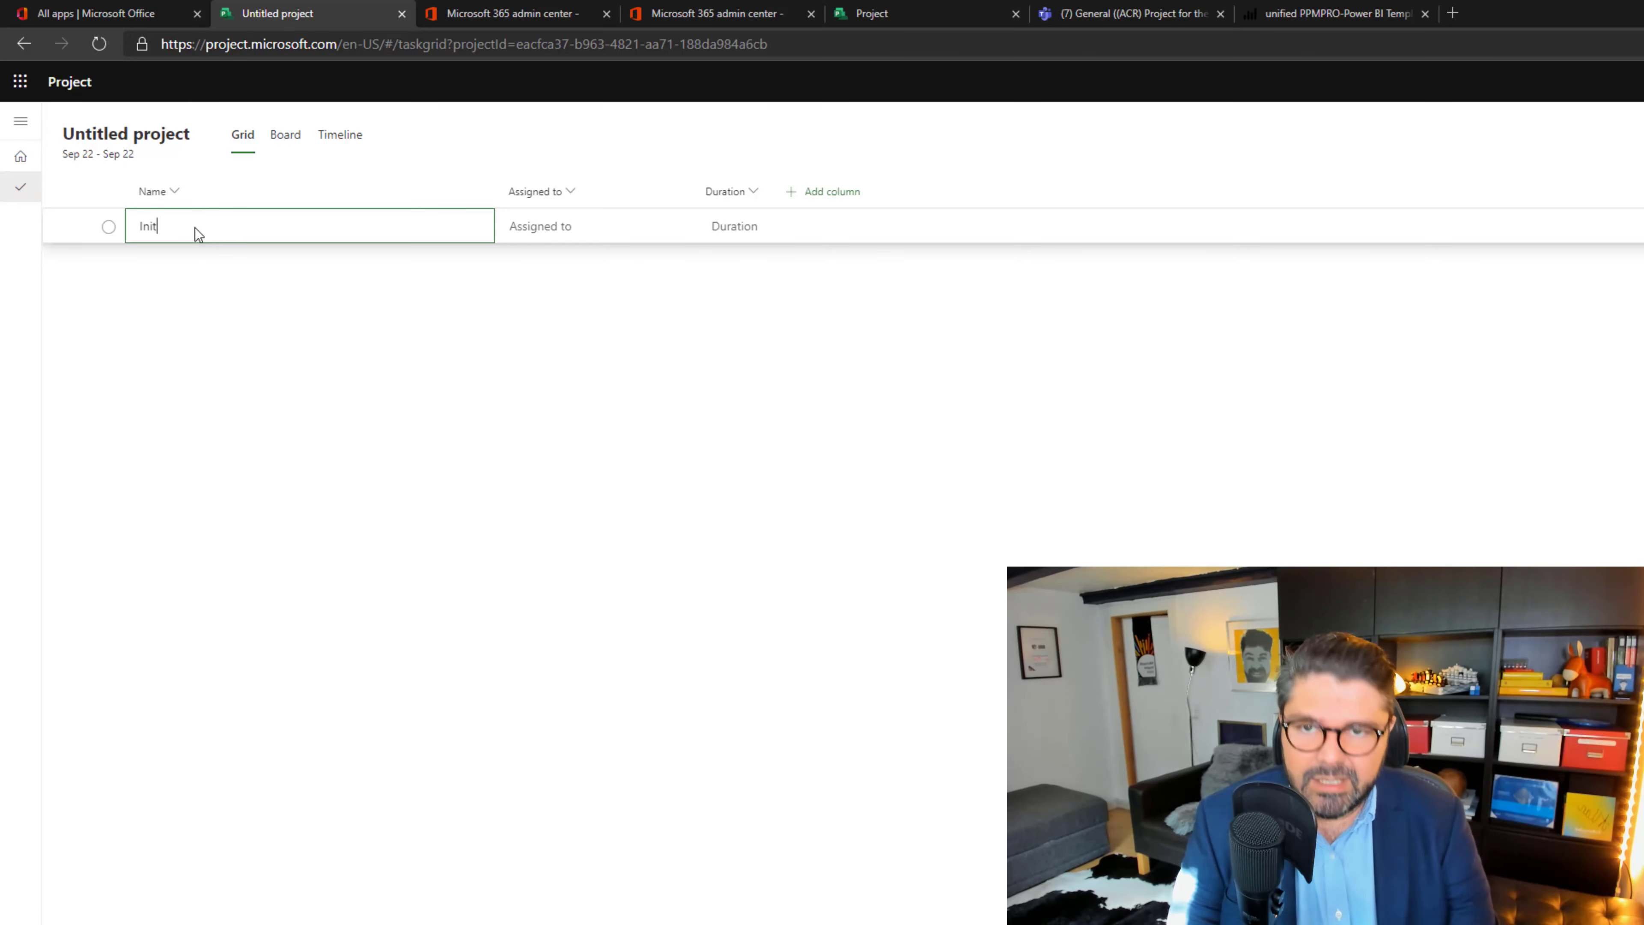
pyautogui.press('Return')
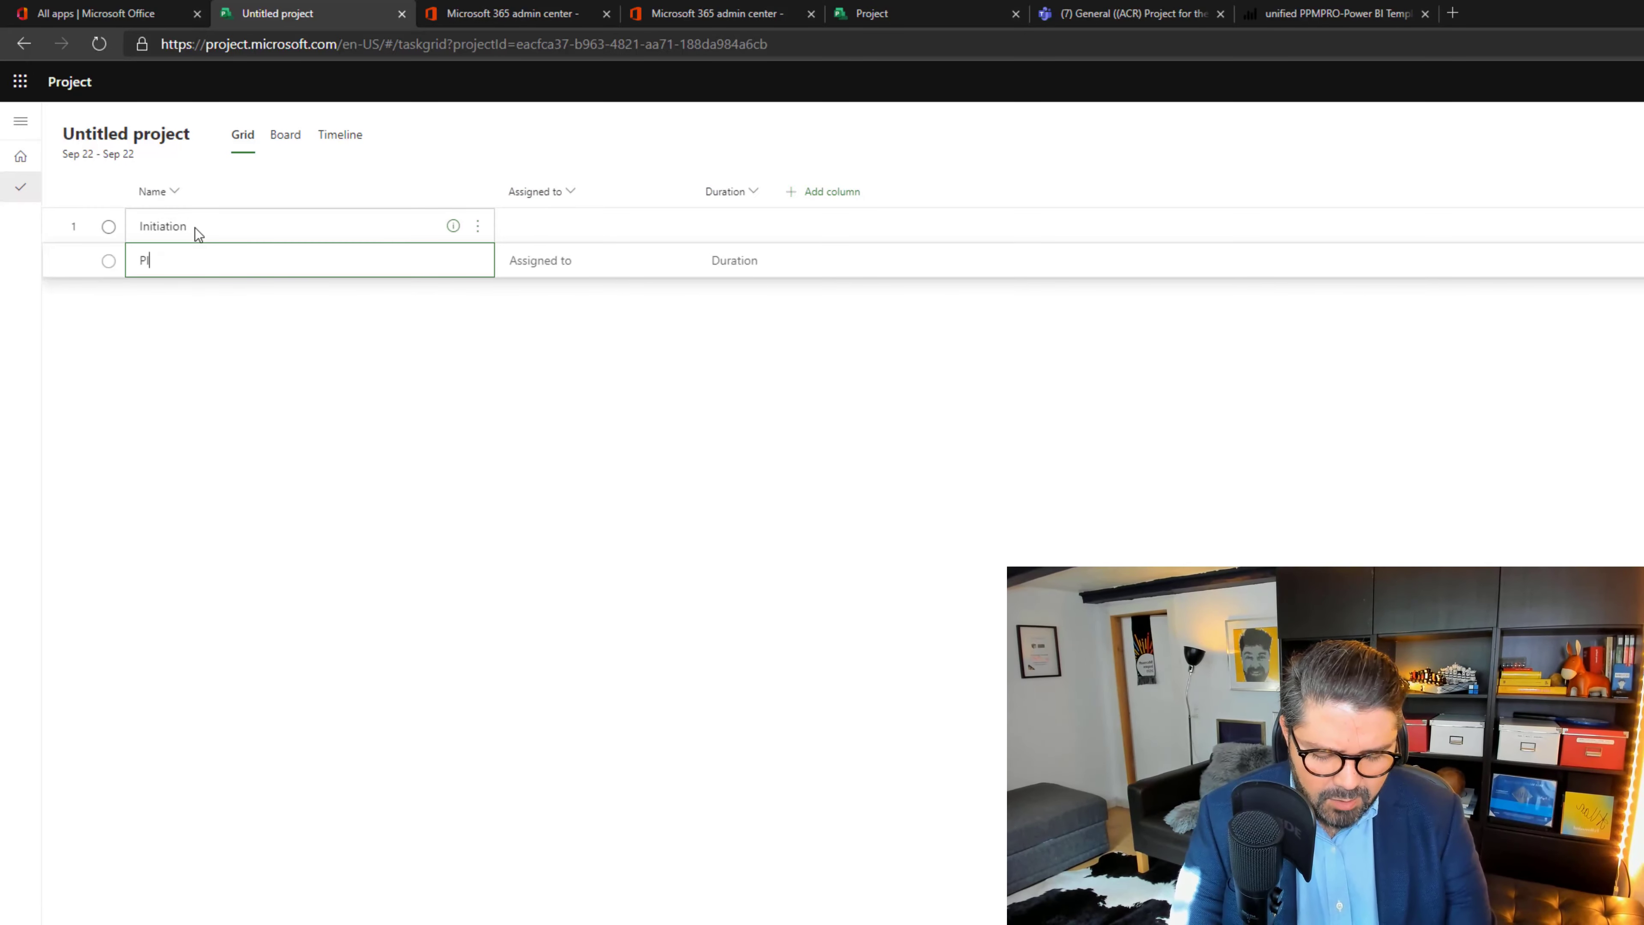
pyautogui.press('Return')
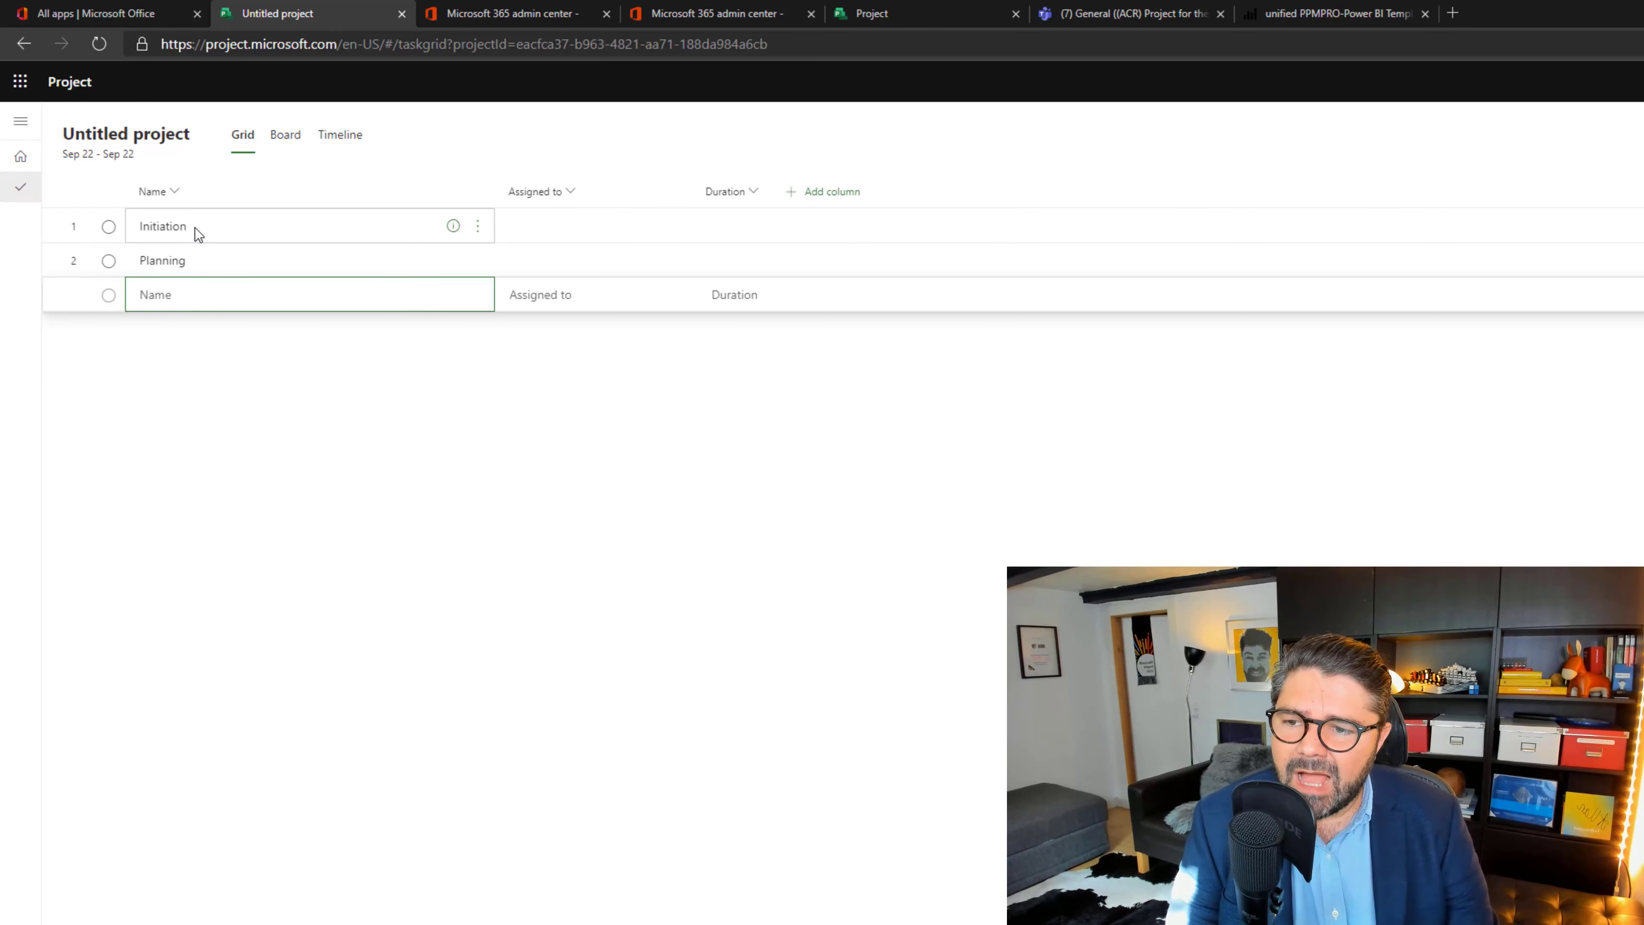
pyautogui.write('Executio')
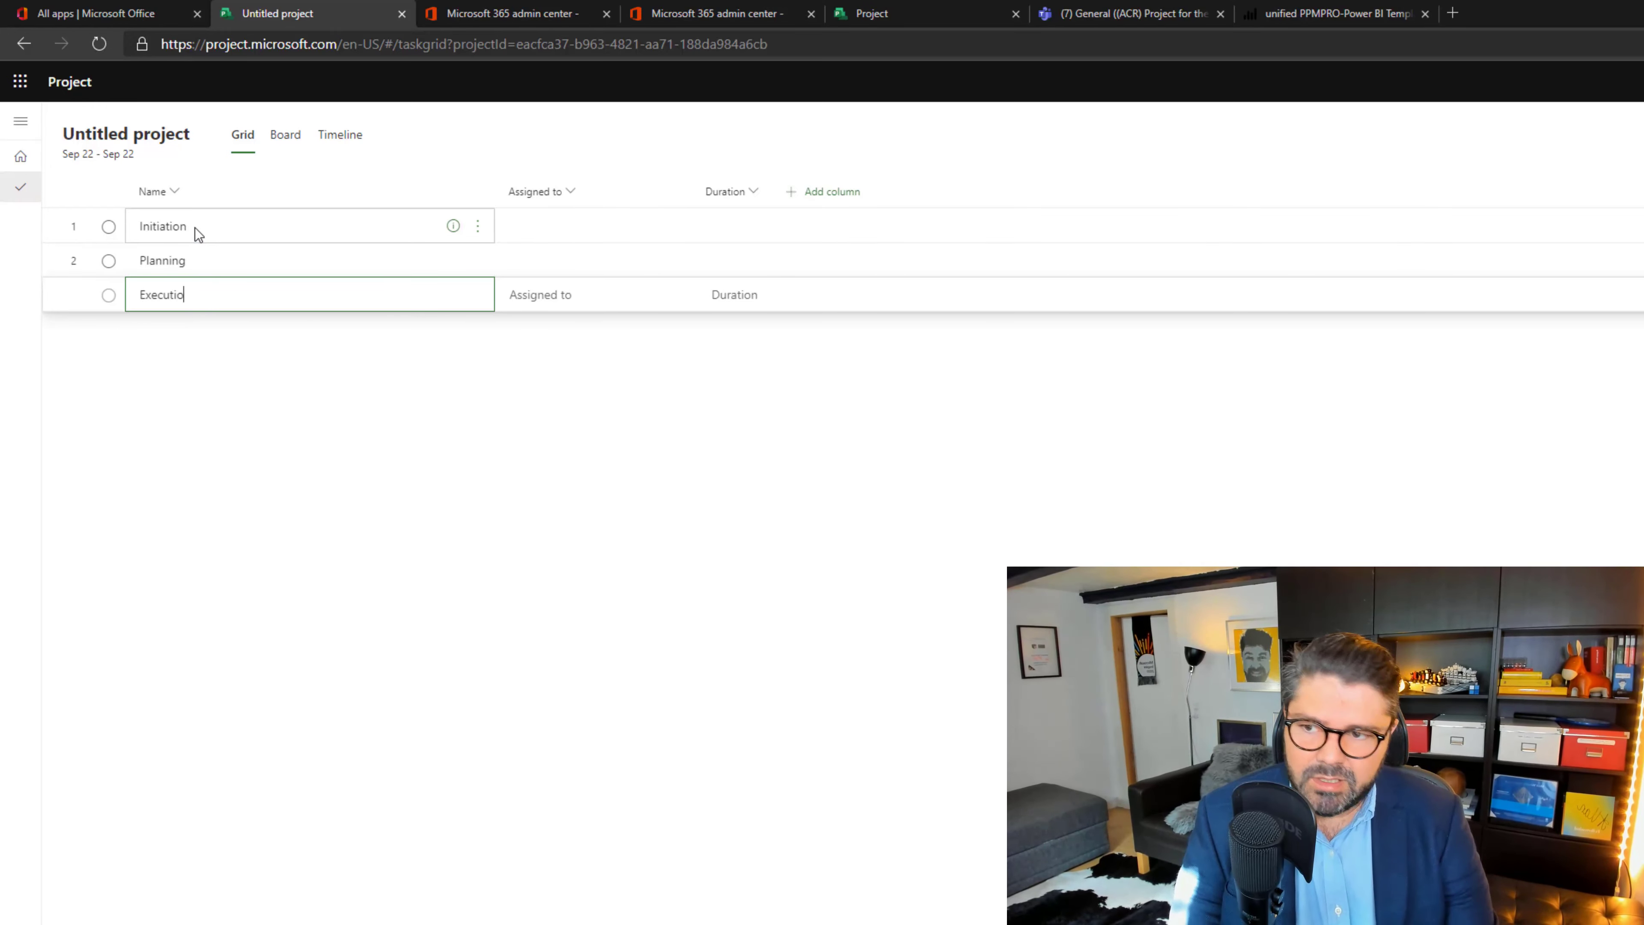
pyautogui.write('n')
pyautogui.press('Return')
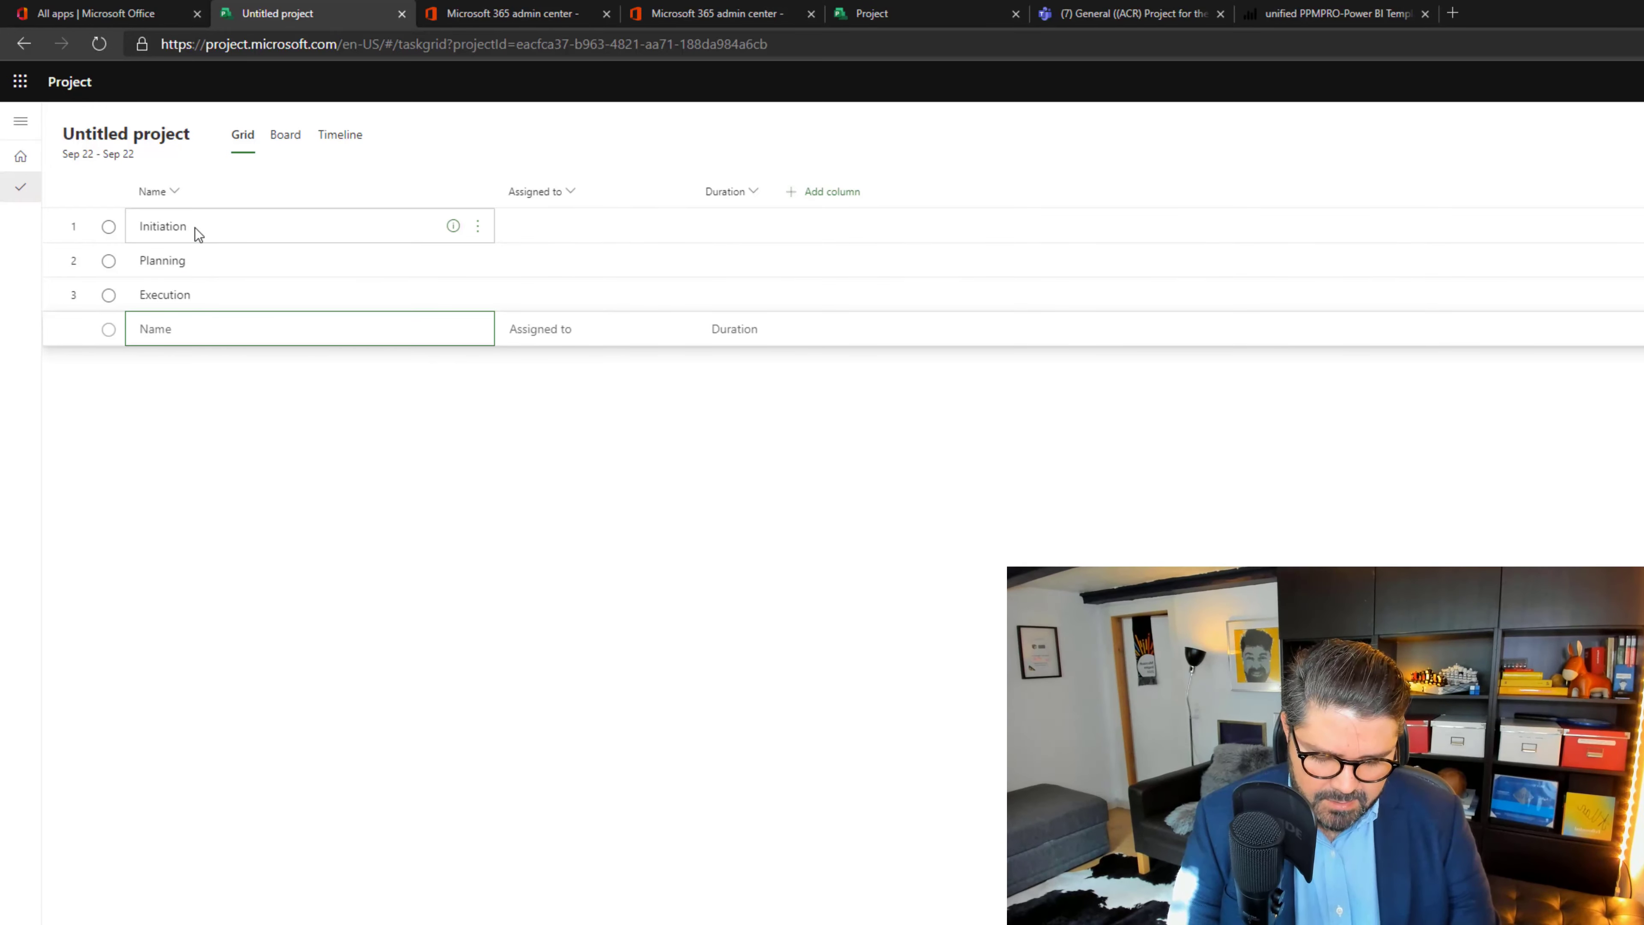
# Step: Add the tasks Monitoring and Closure below Execution
pyautogui.write('Mi')
pyautogui.press('BackSpace')
pyautogui.press('BackSpace')
pyautogui.write('Mo')
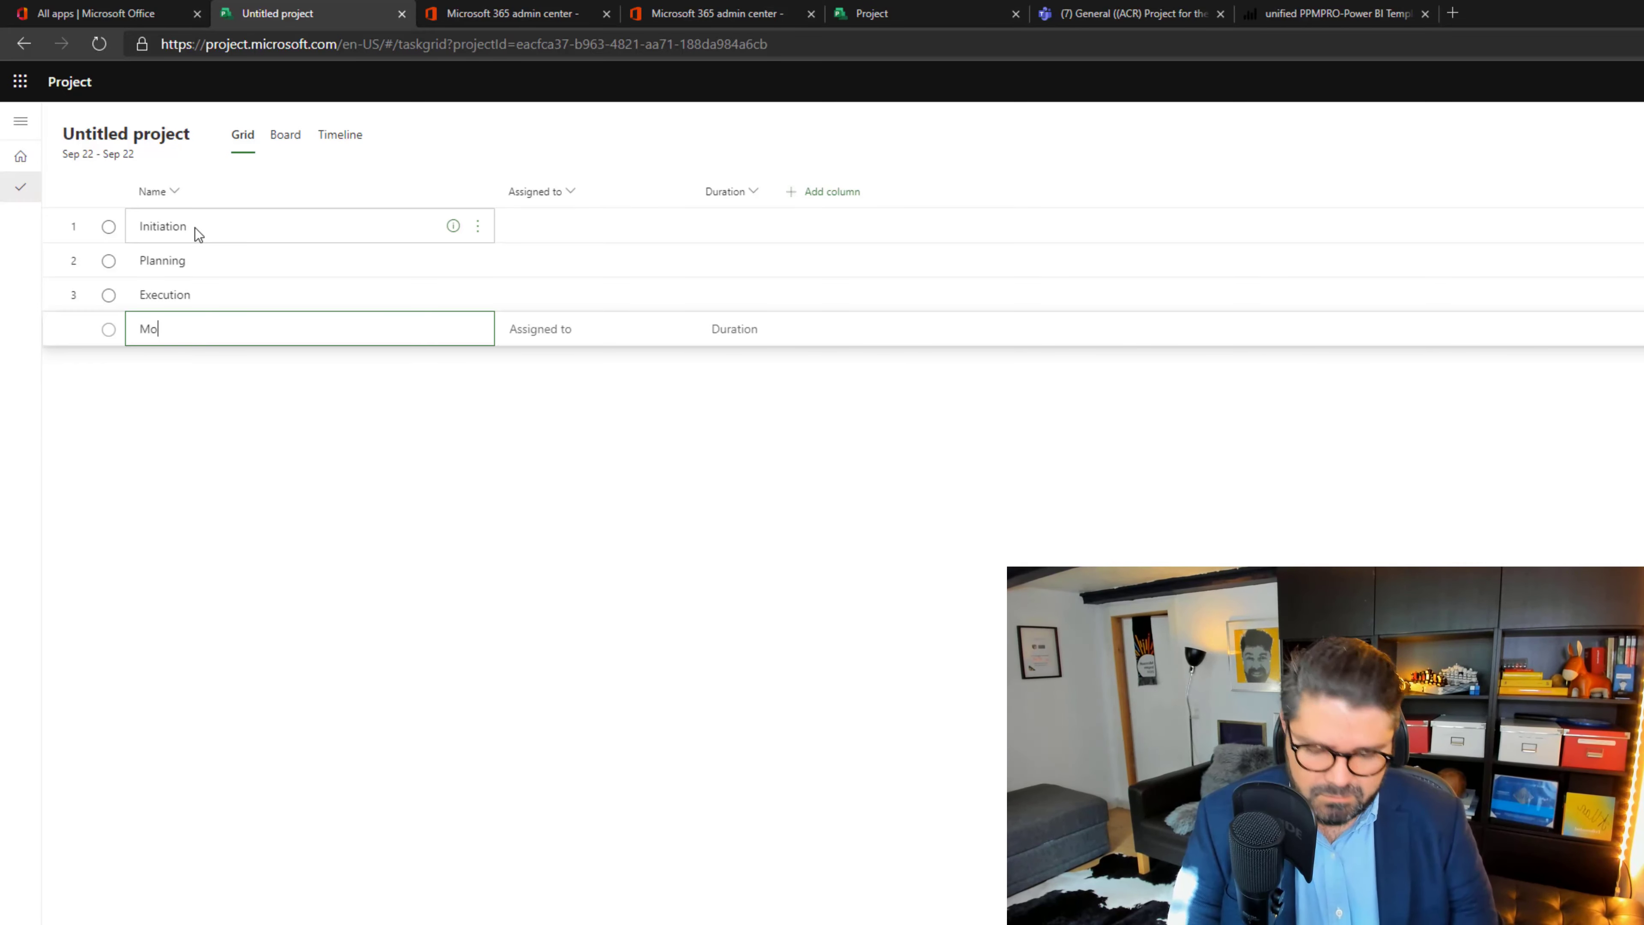
pyautogui.write('nitoring')
pyautogui.press('Return')
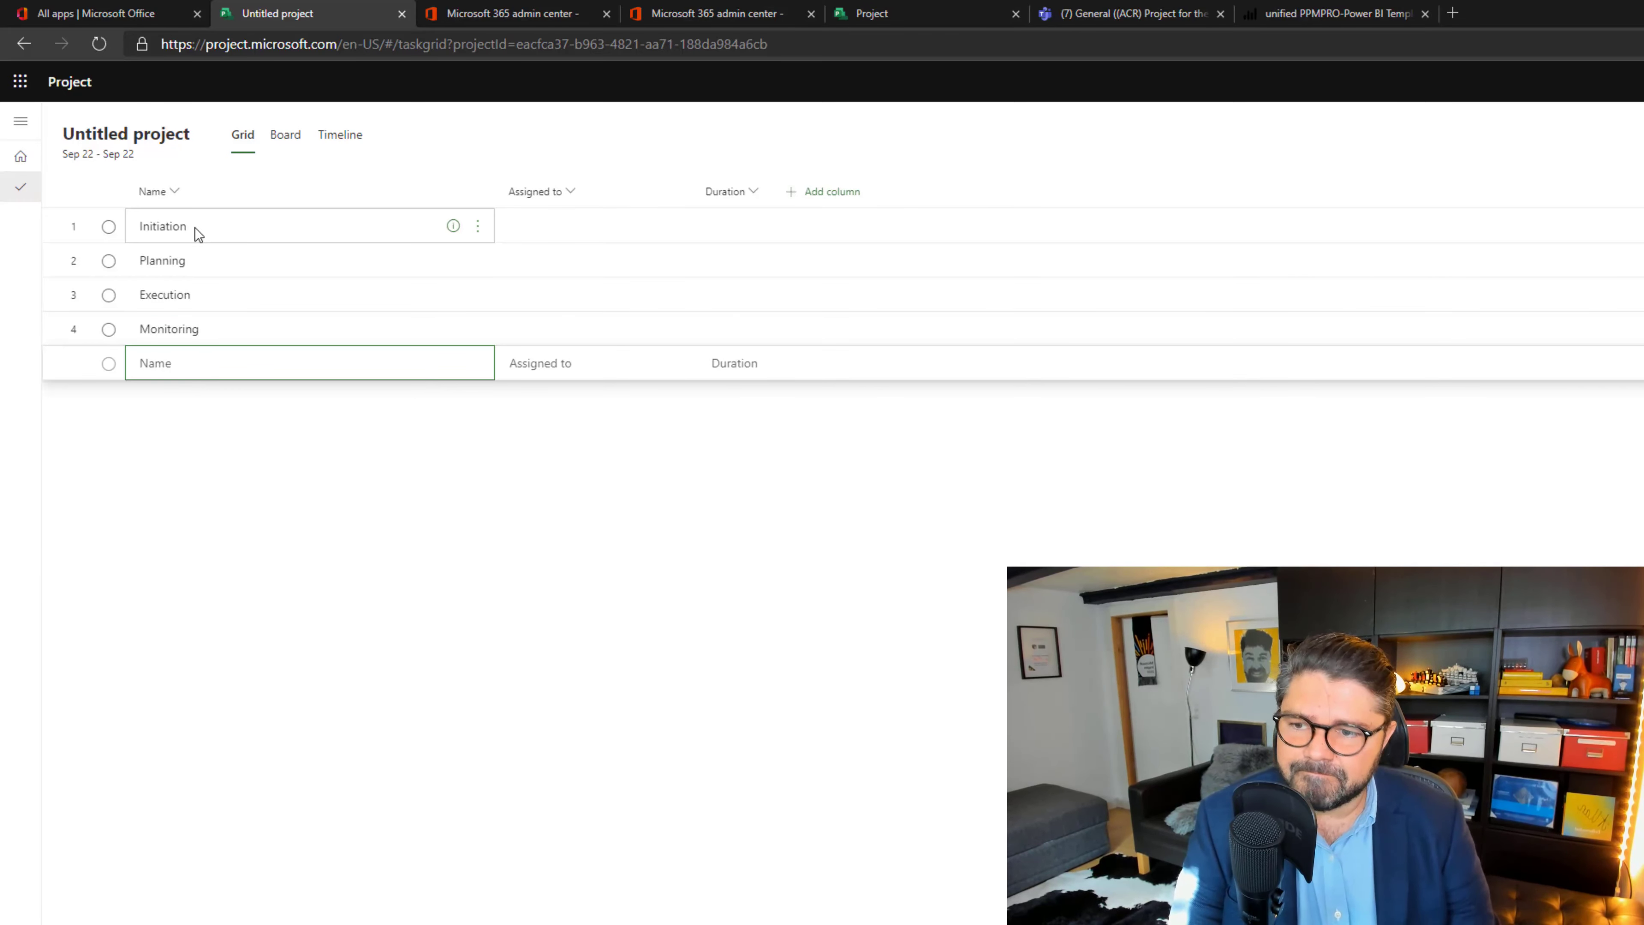
pyautogui.write('Closure')
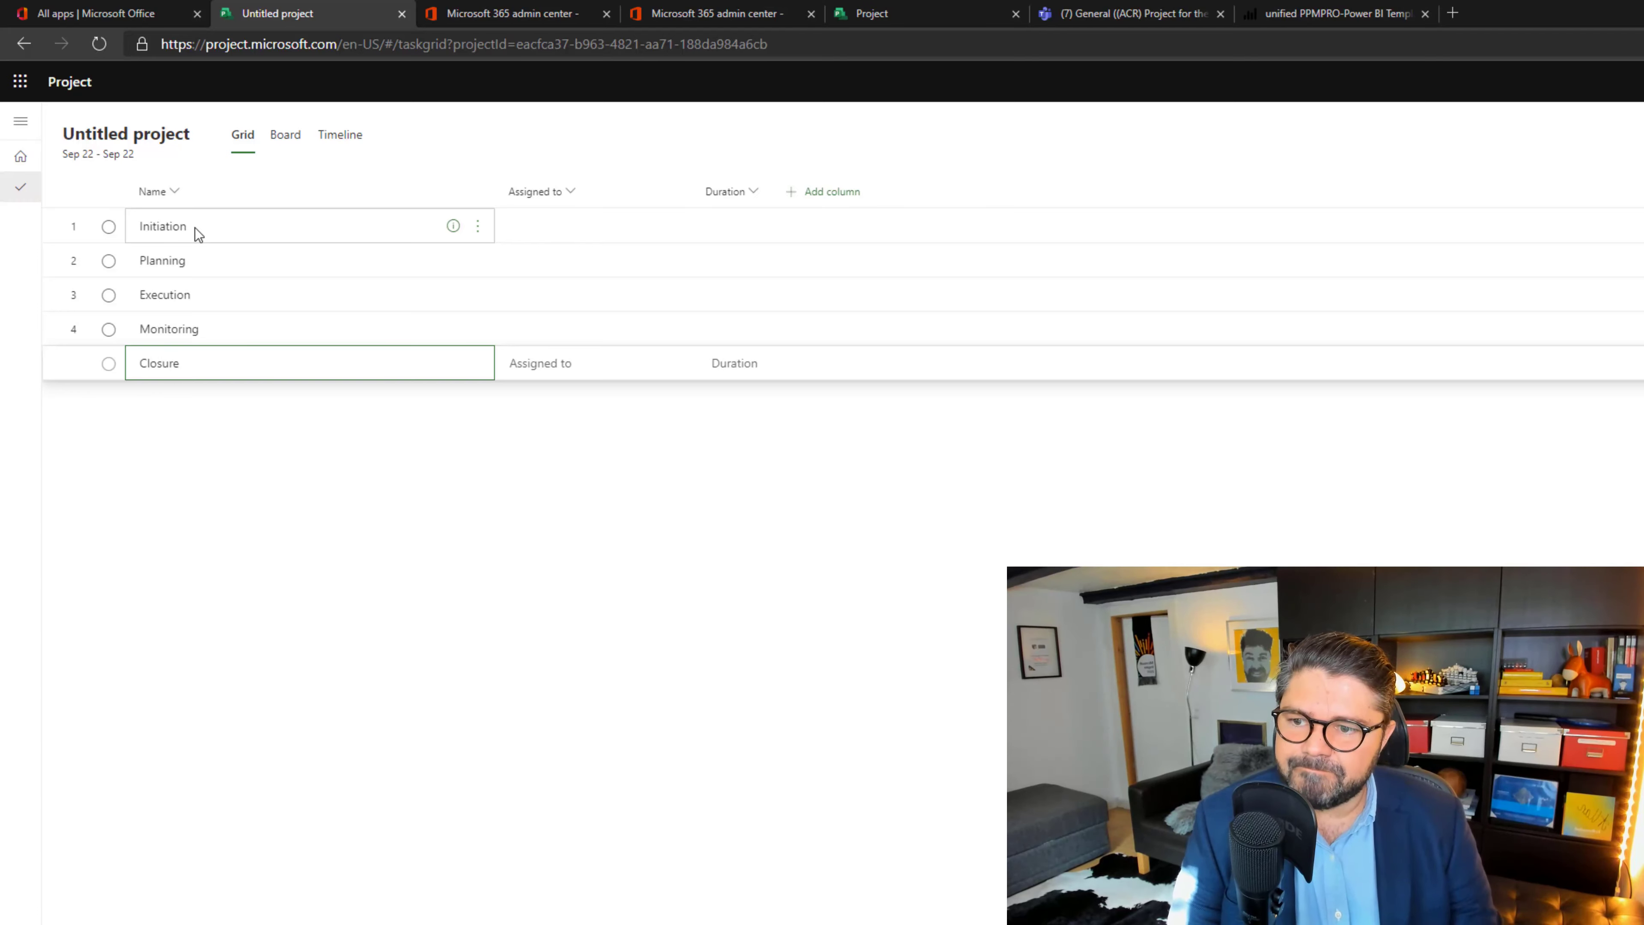
pyautogui.press('Return')
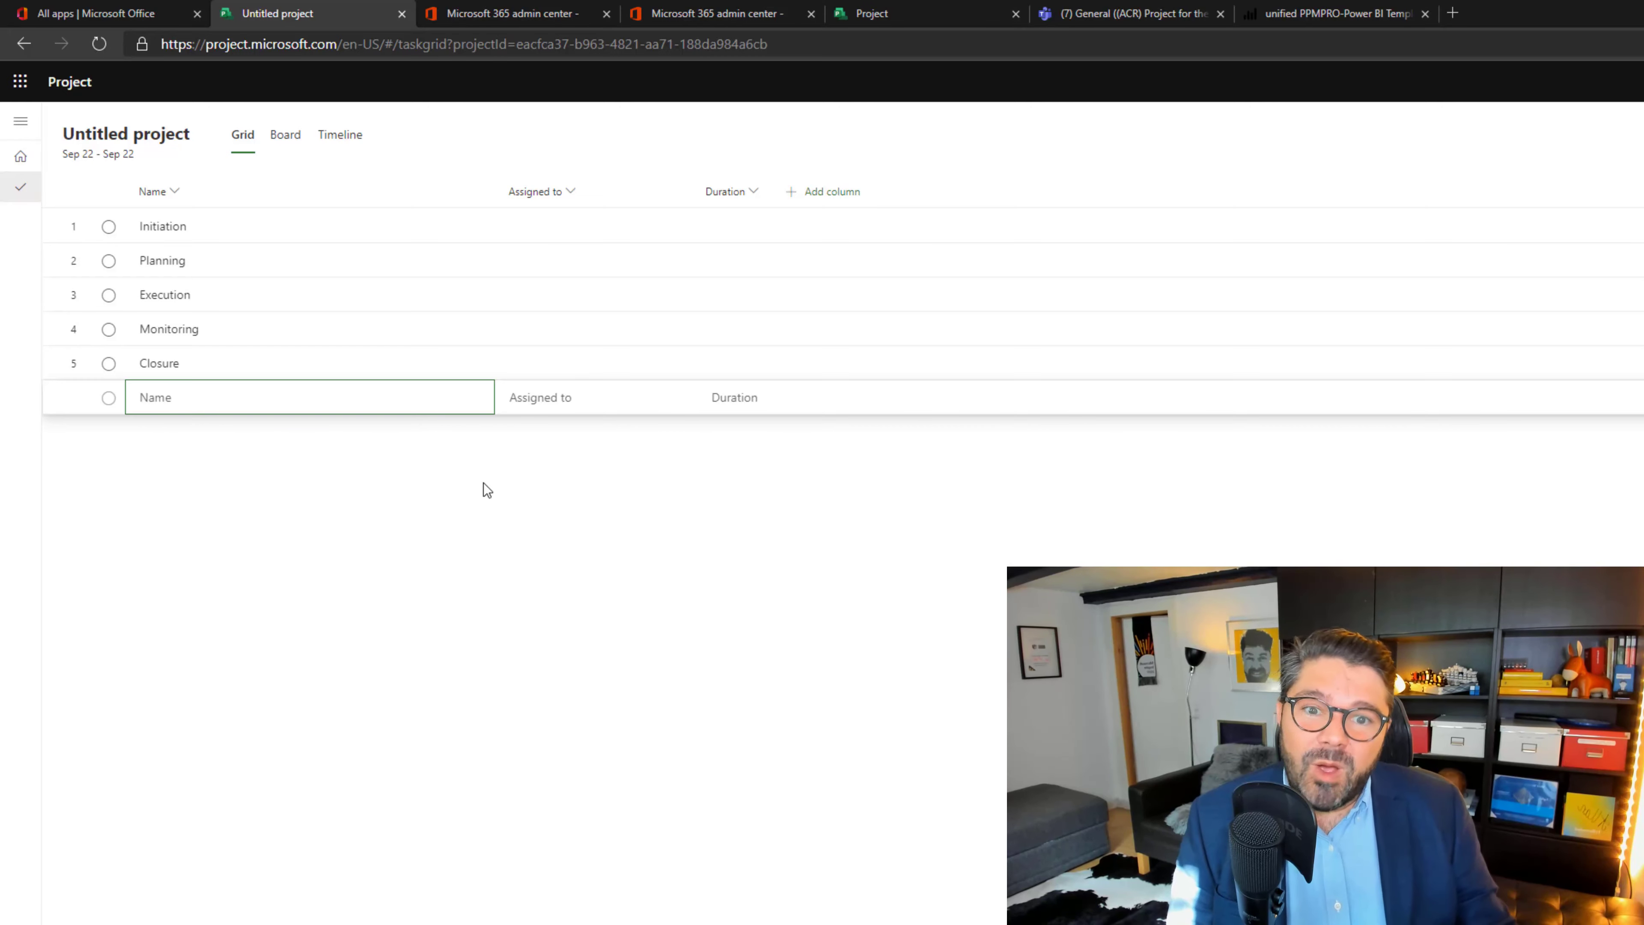
# Step: Insert a task named "Create project charter" above the Planning task
pyautogui.click(275, 257)
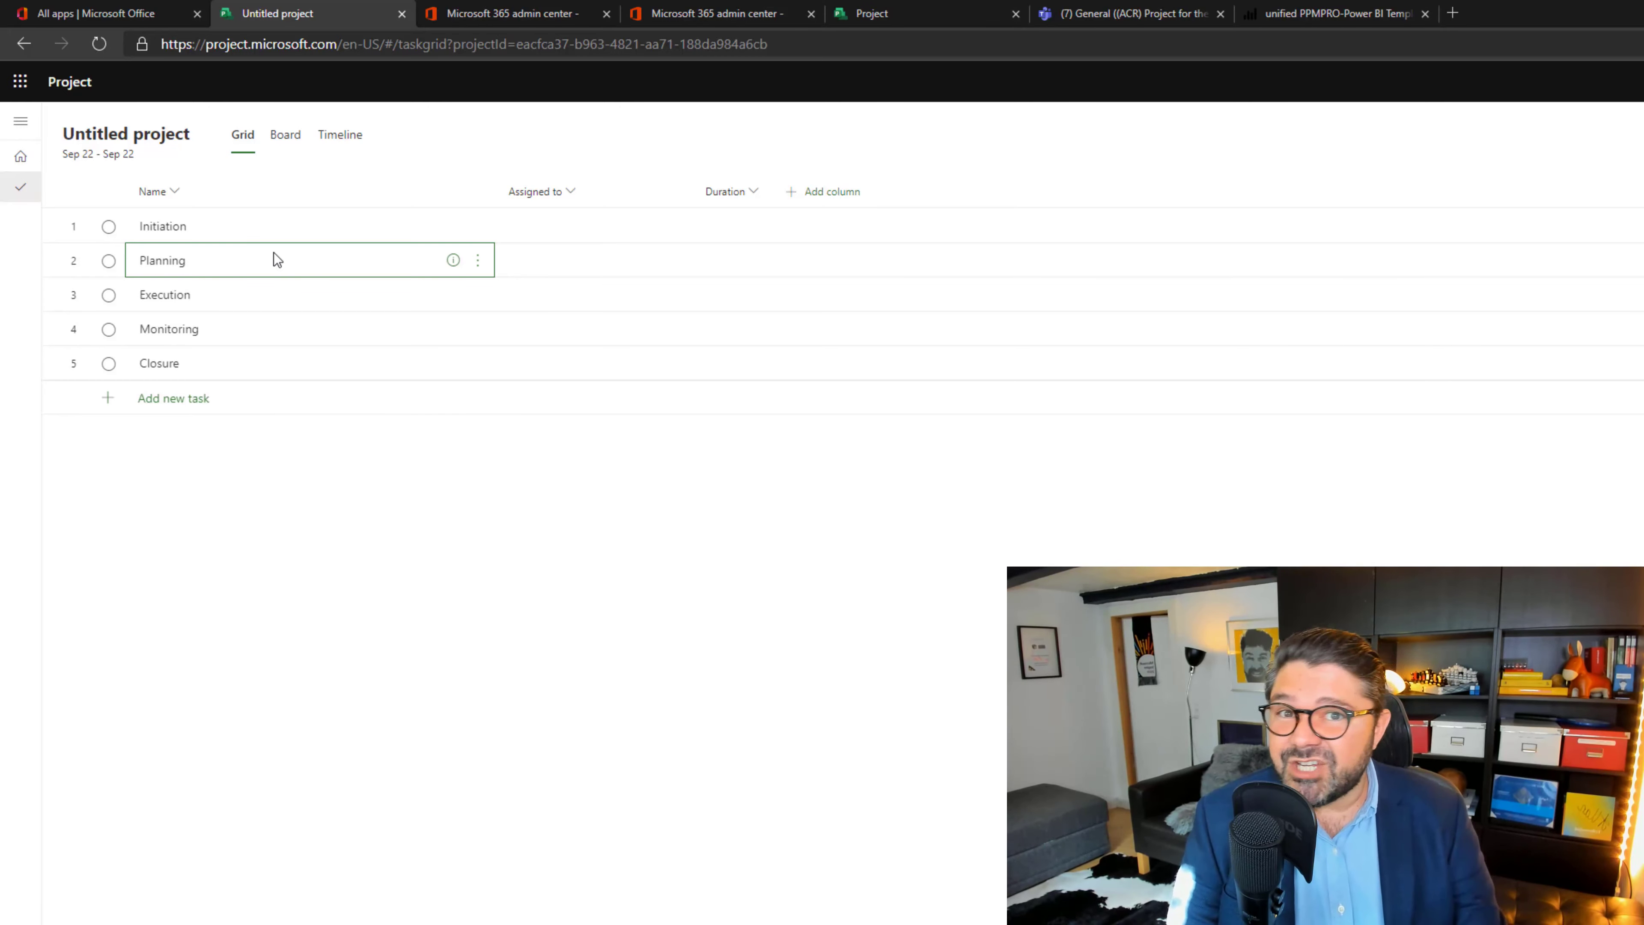
pyautogui.press('Insert')
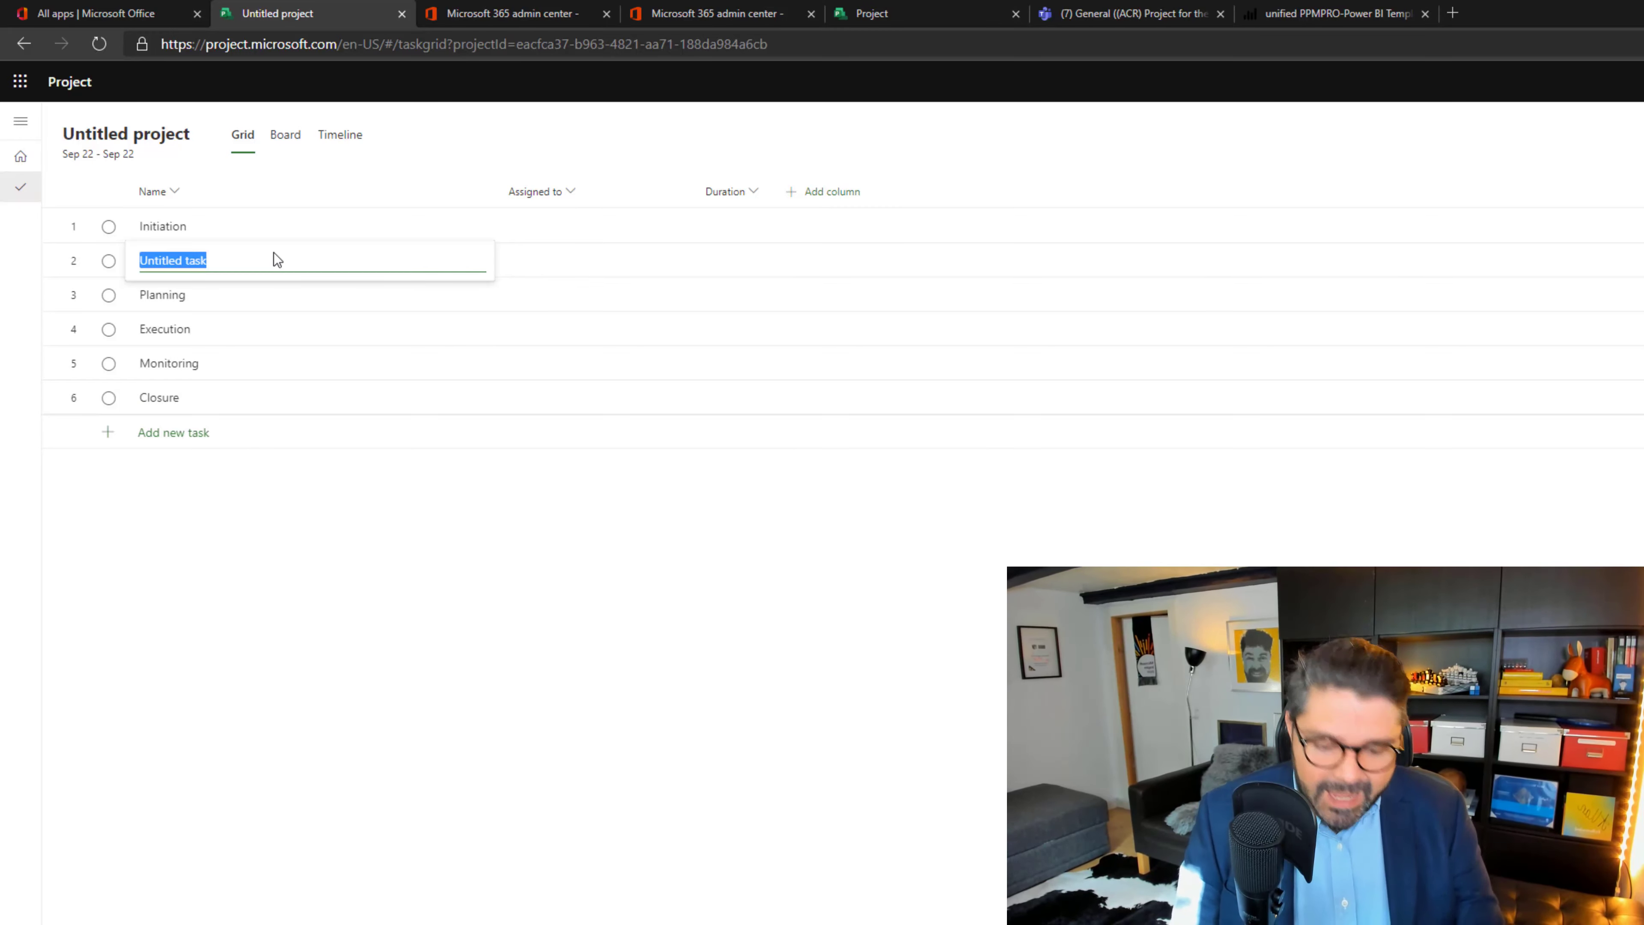
pyautogui.write('Create ')
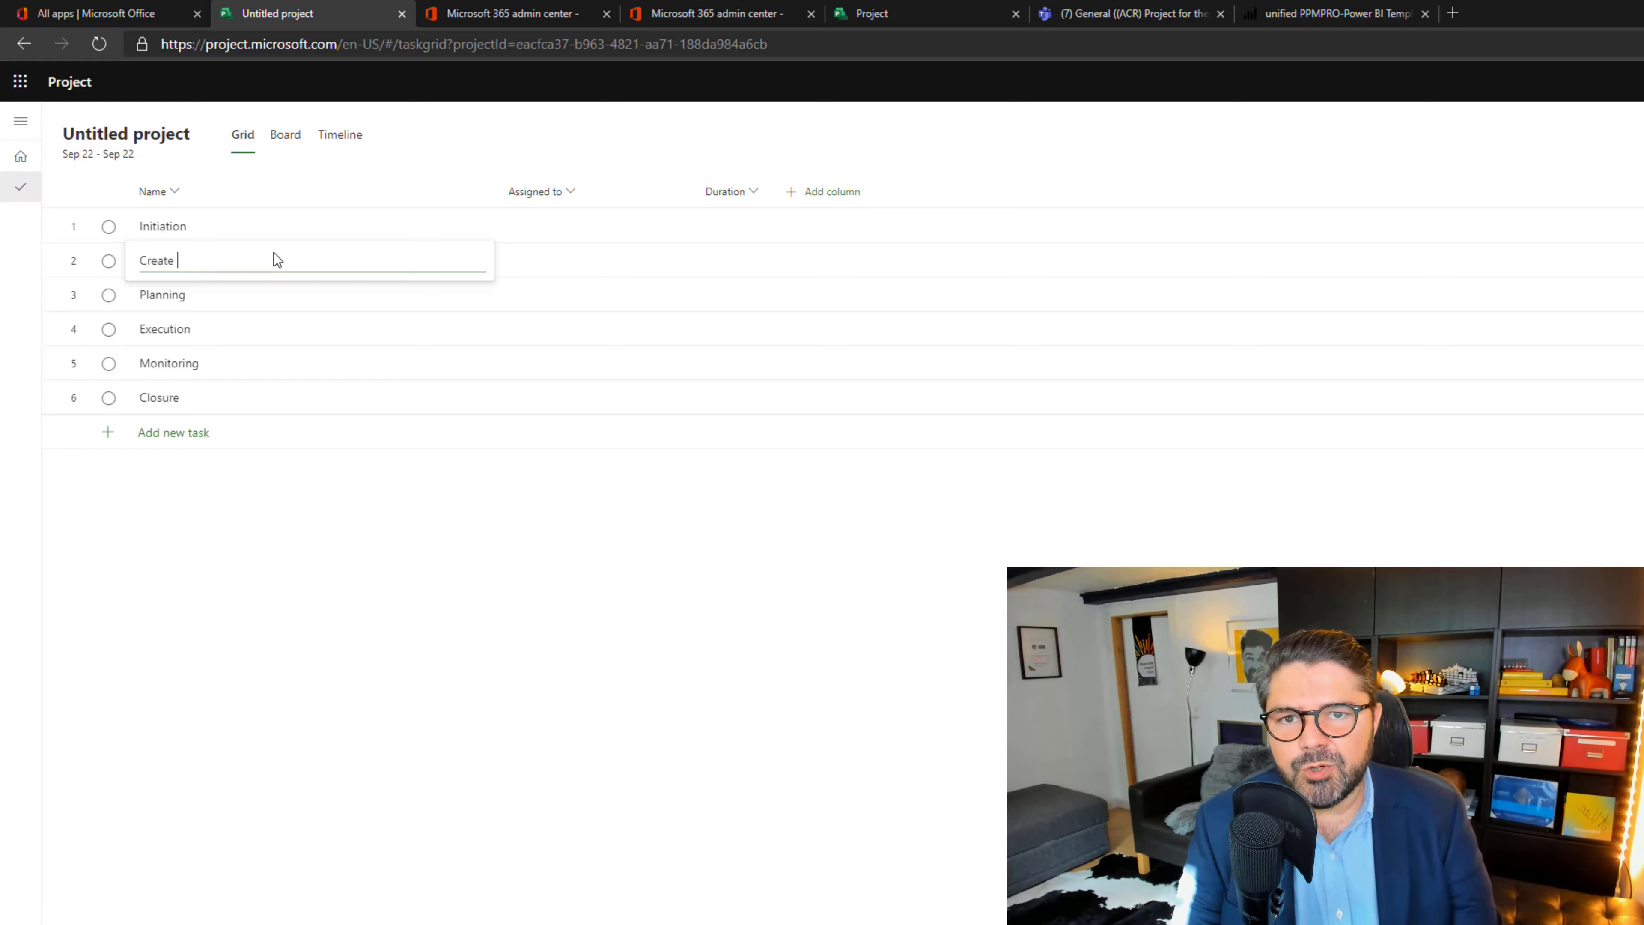
pyautogui.write('project charte')
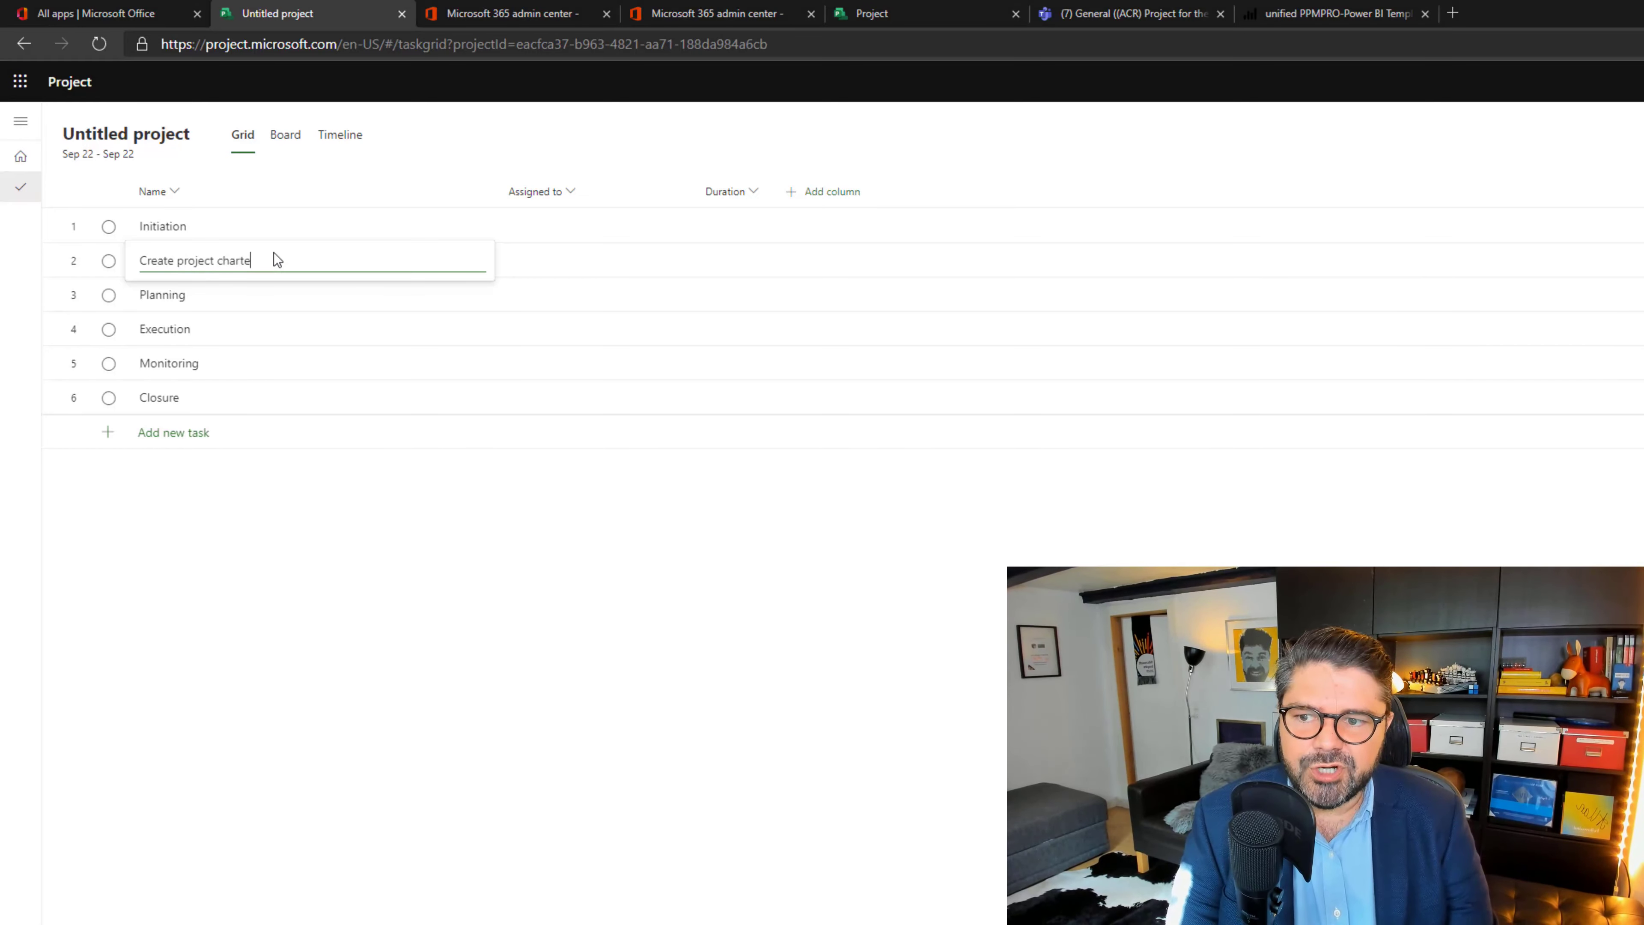
pyautogui.write('r')
pyautogui.press('Return')
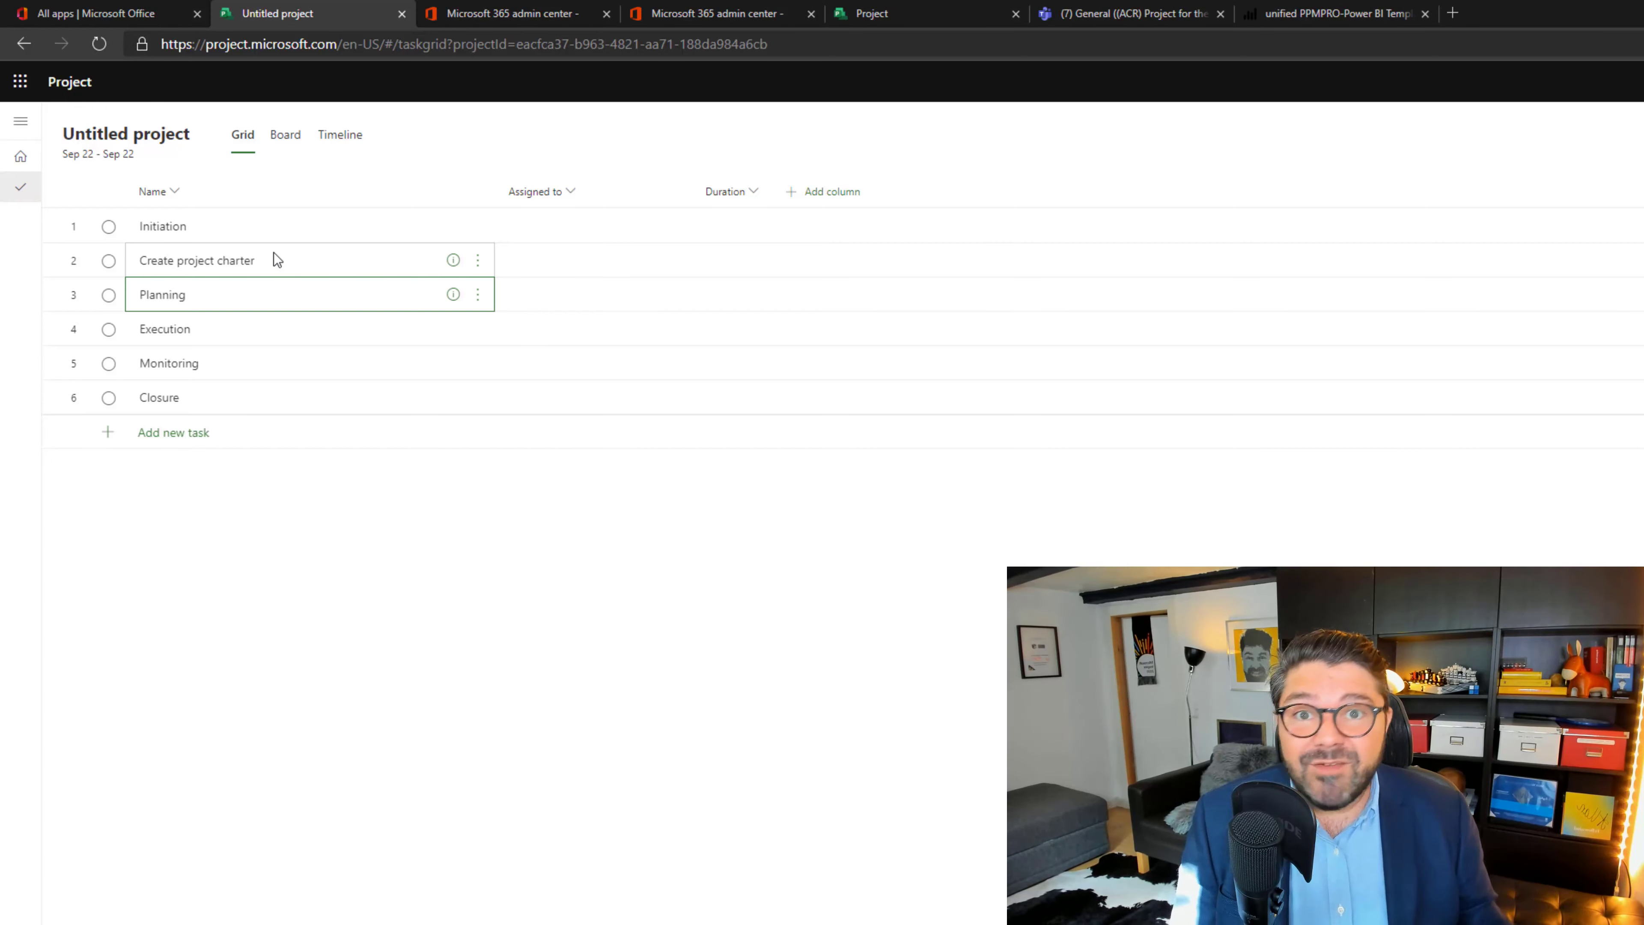
# Step: Make "Create project charter" a subtask of Initiation and add the Outline number column to the grid
pyautogui.click(331, 266)
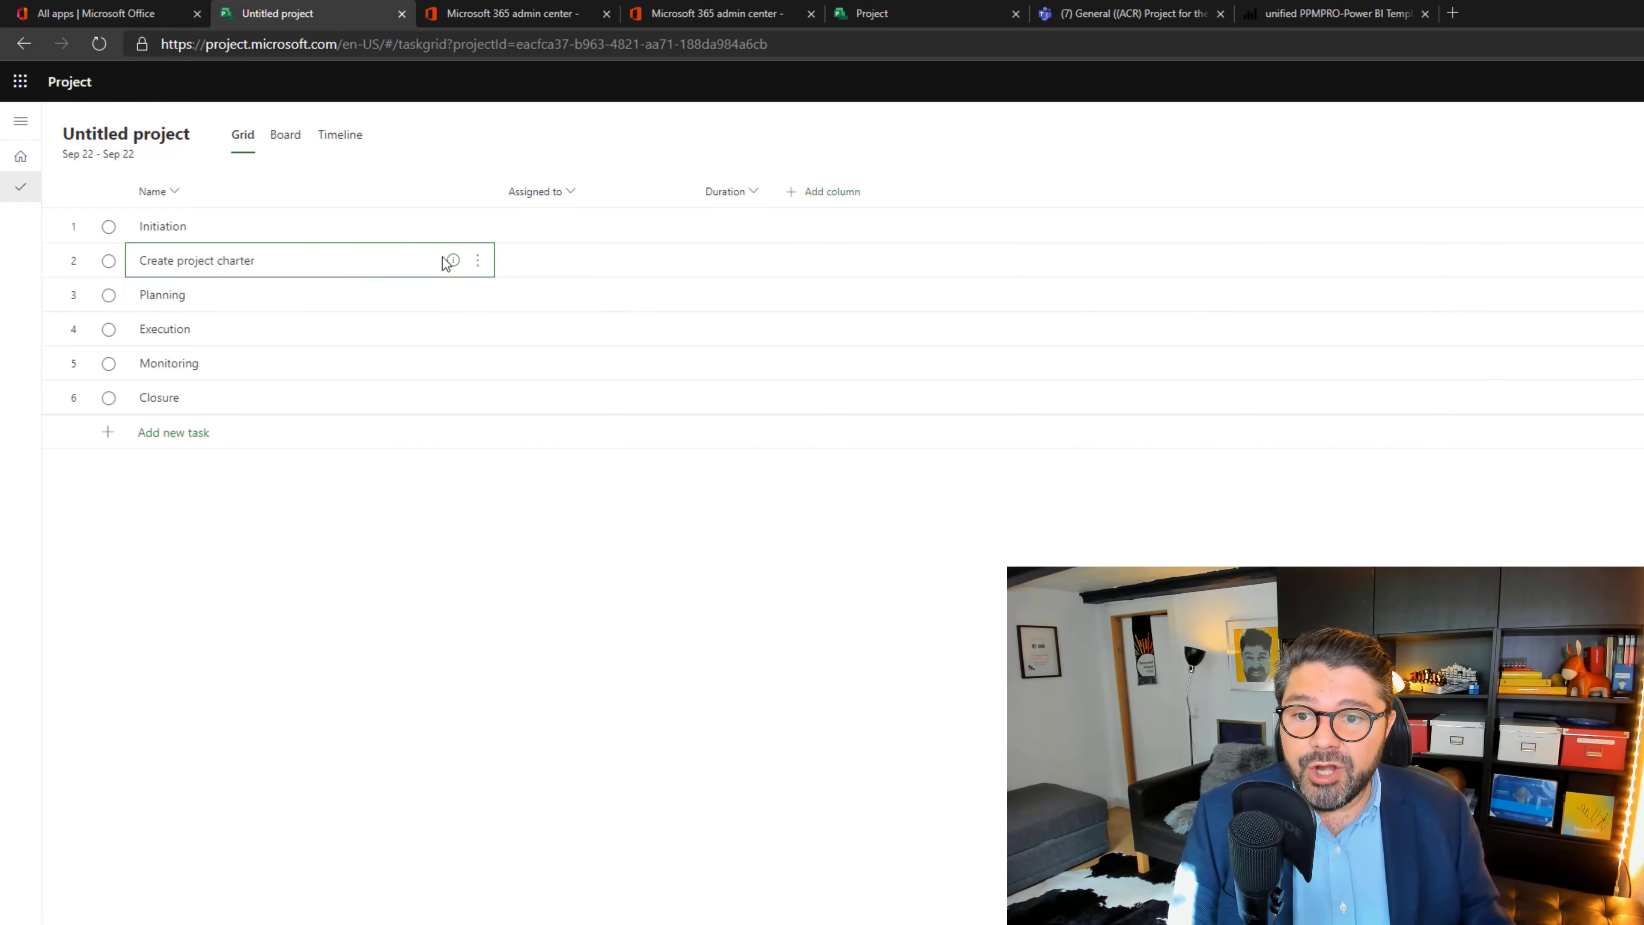
pyautogui.click(479, 261)
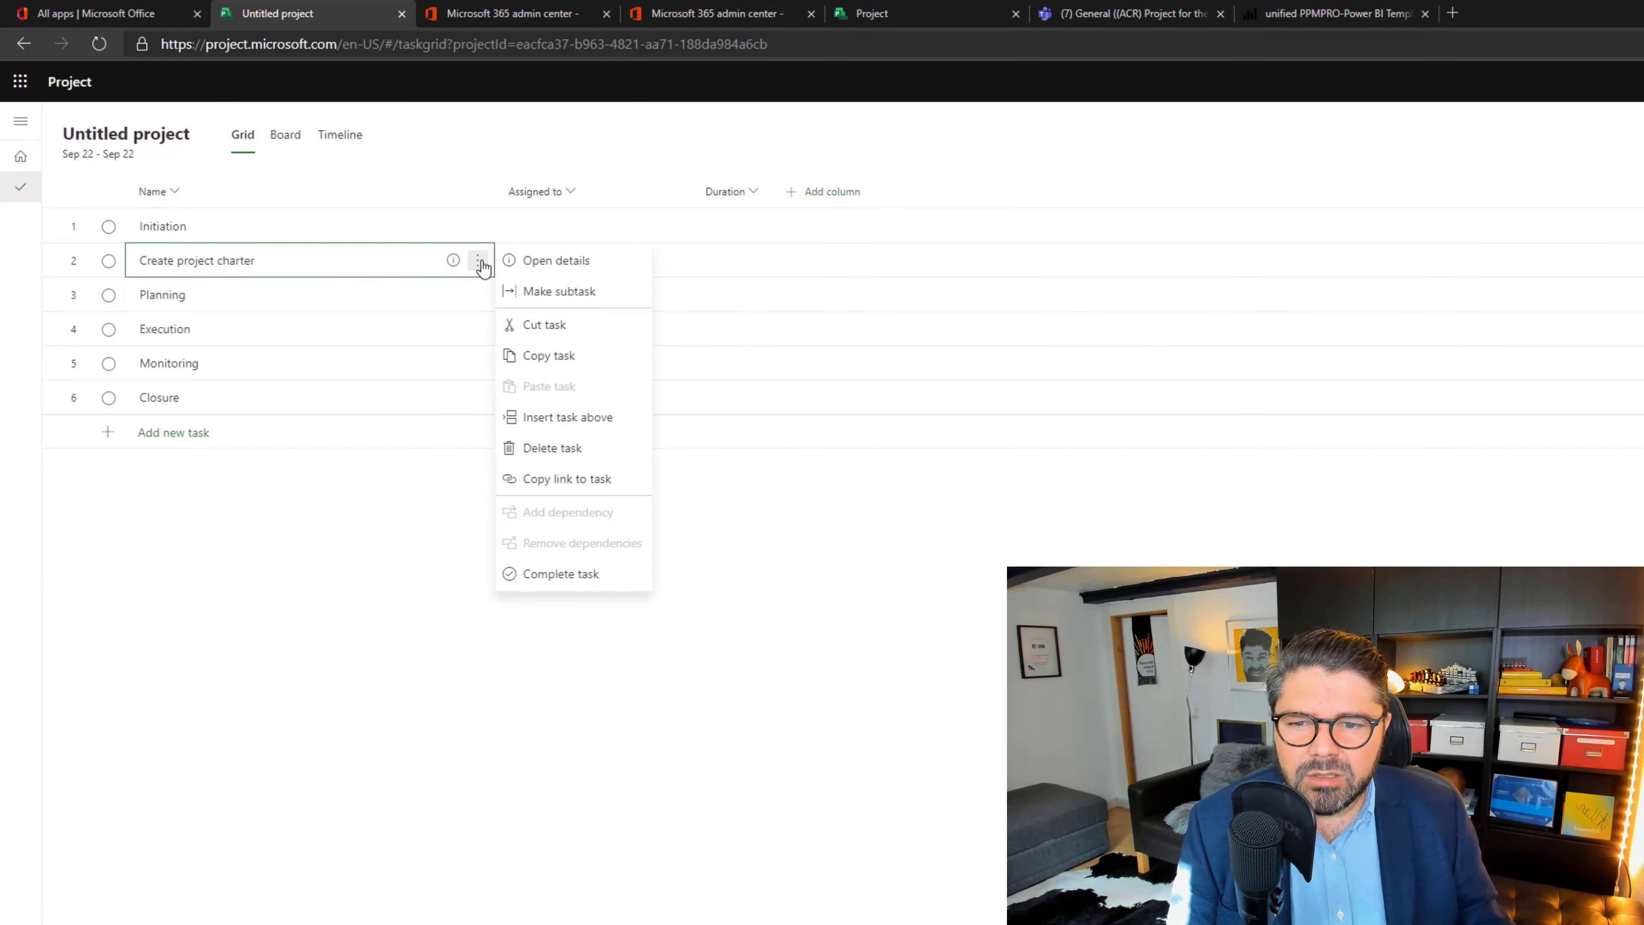
pyautogui.click(559, 291)
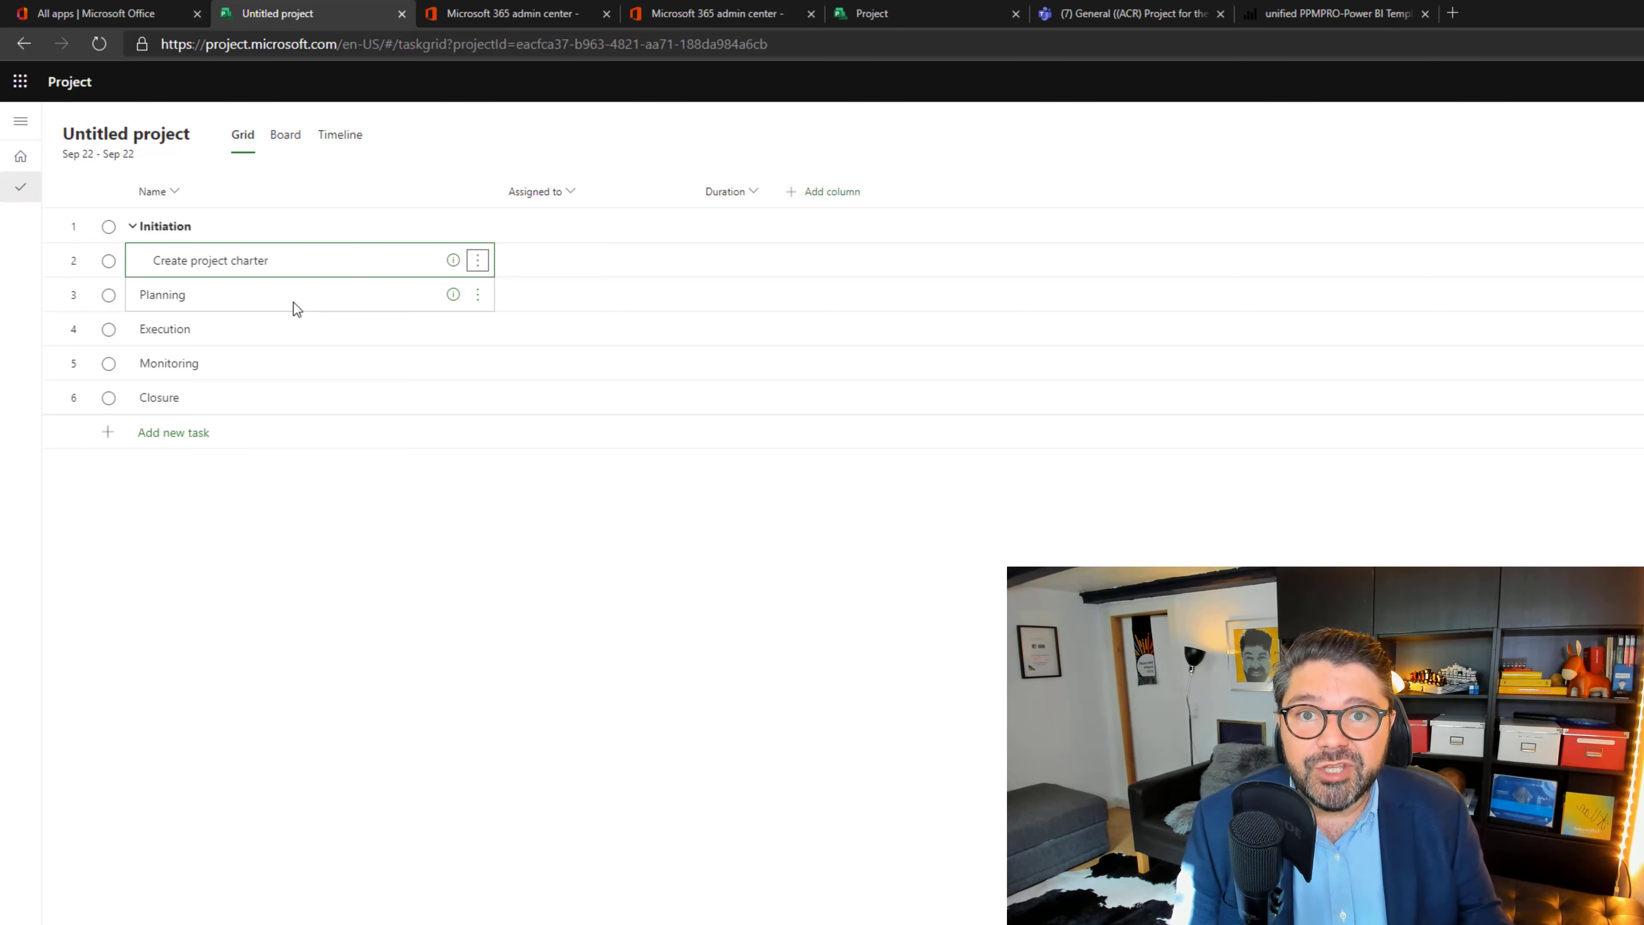
pyautogui.click(822, 193)
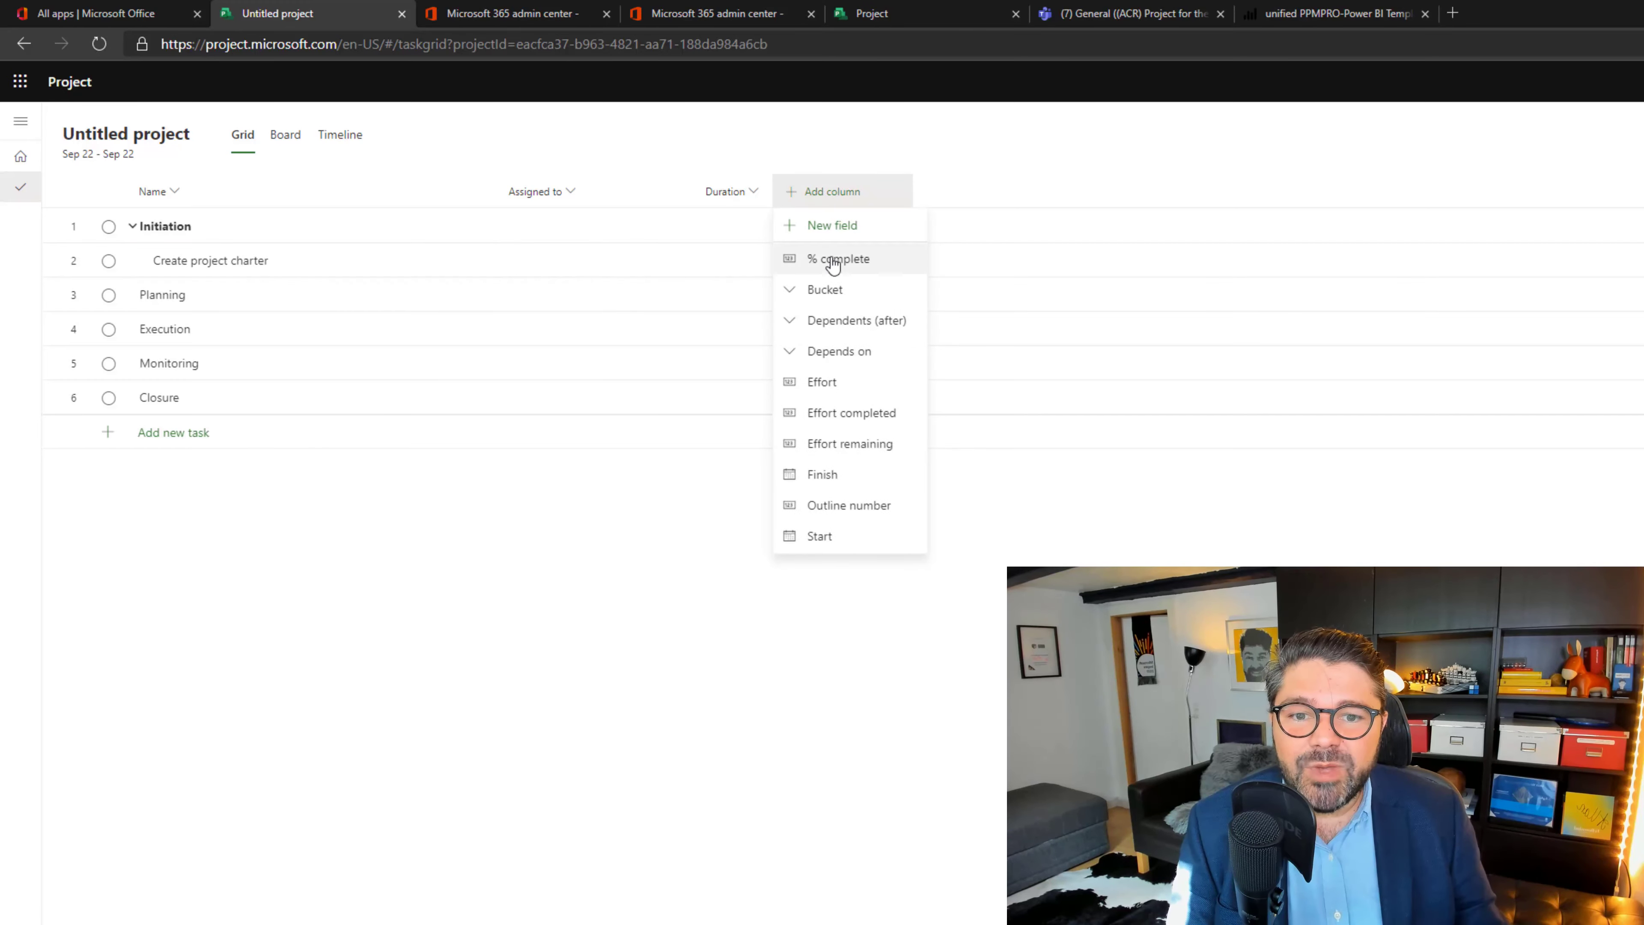
pyautogui.click(848, 508)
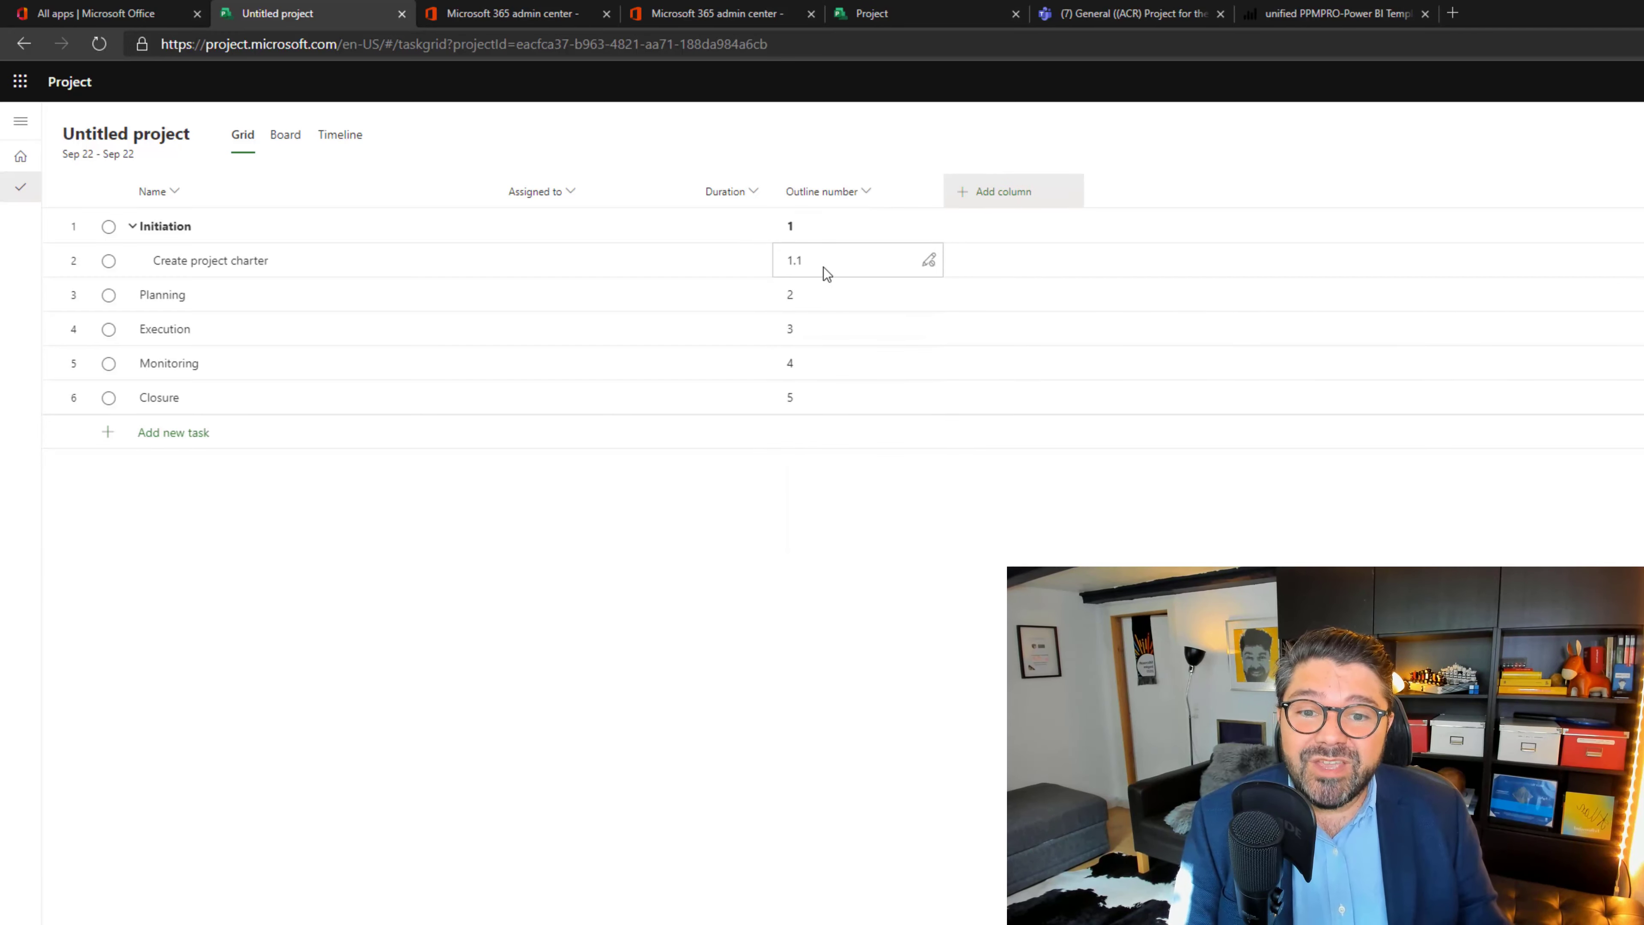
# Step: Insert a task named "Approve project charter" above Planning, within the Initiation phase
pyautogui.click(371, 296)
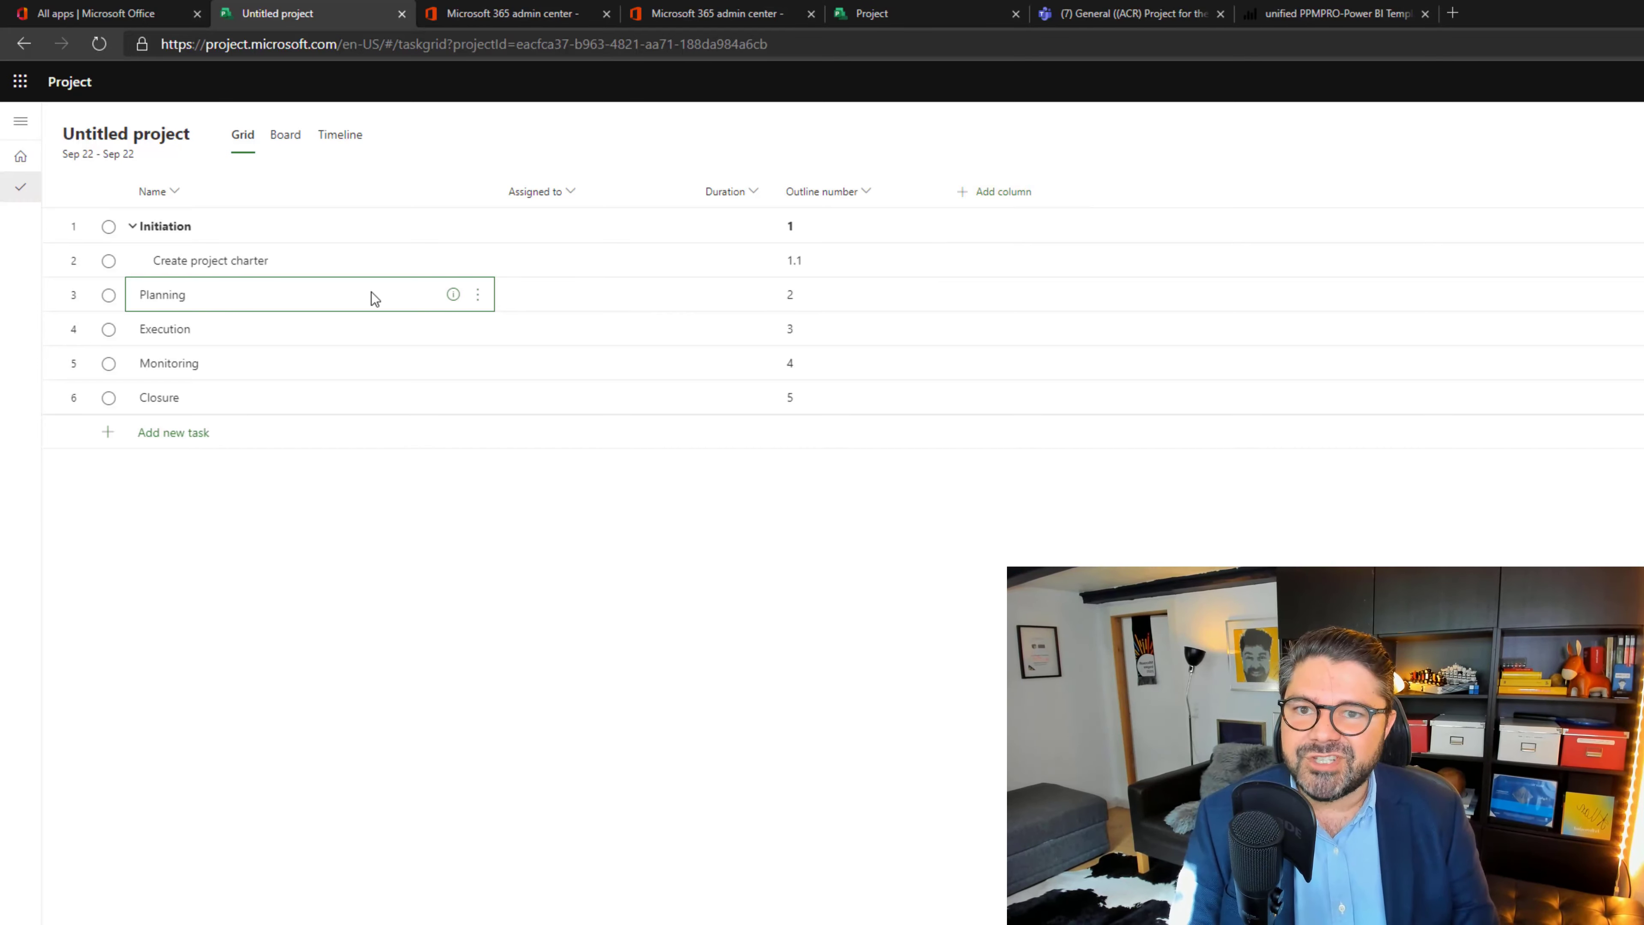
pyautogui.press('Insert')
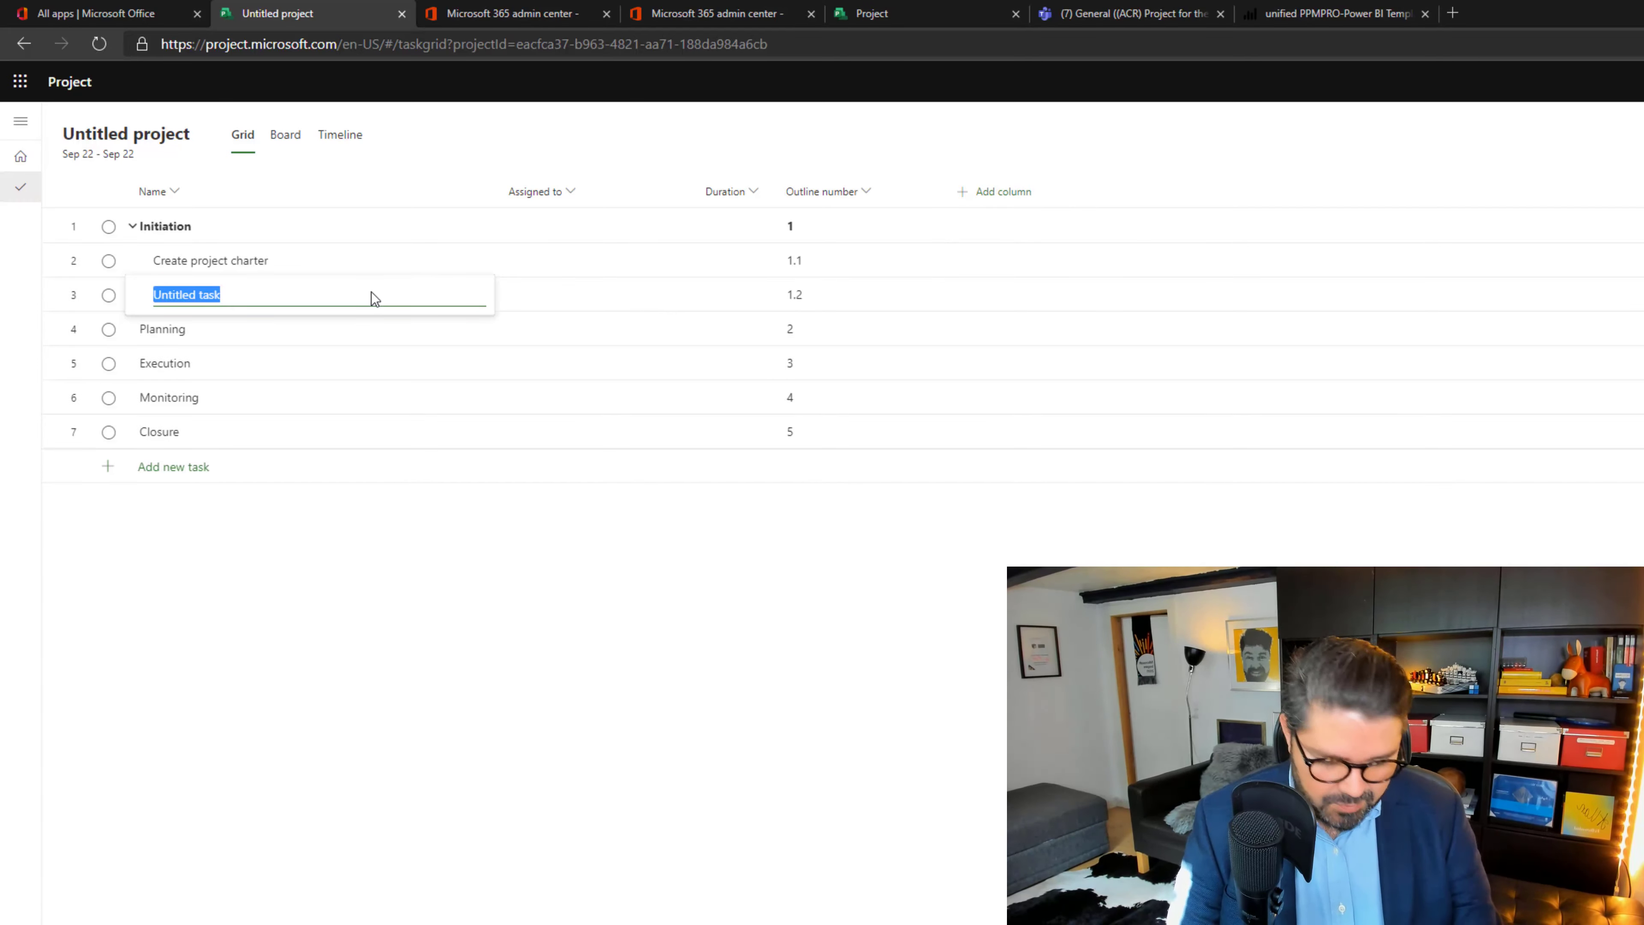
pyautogui.write('Approv')
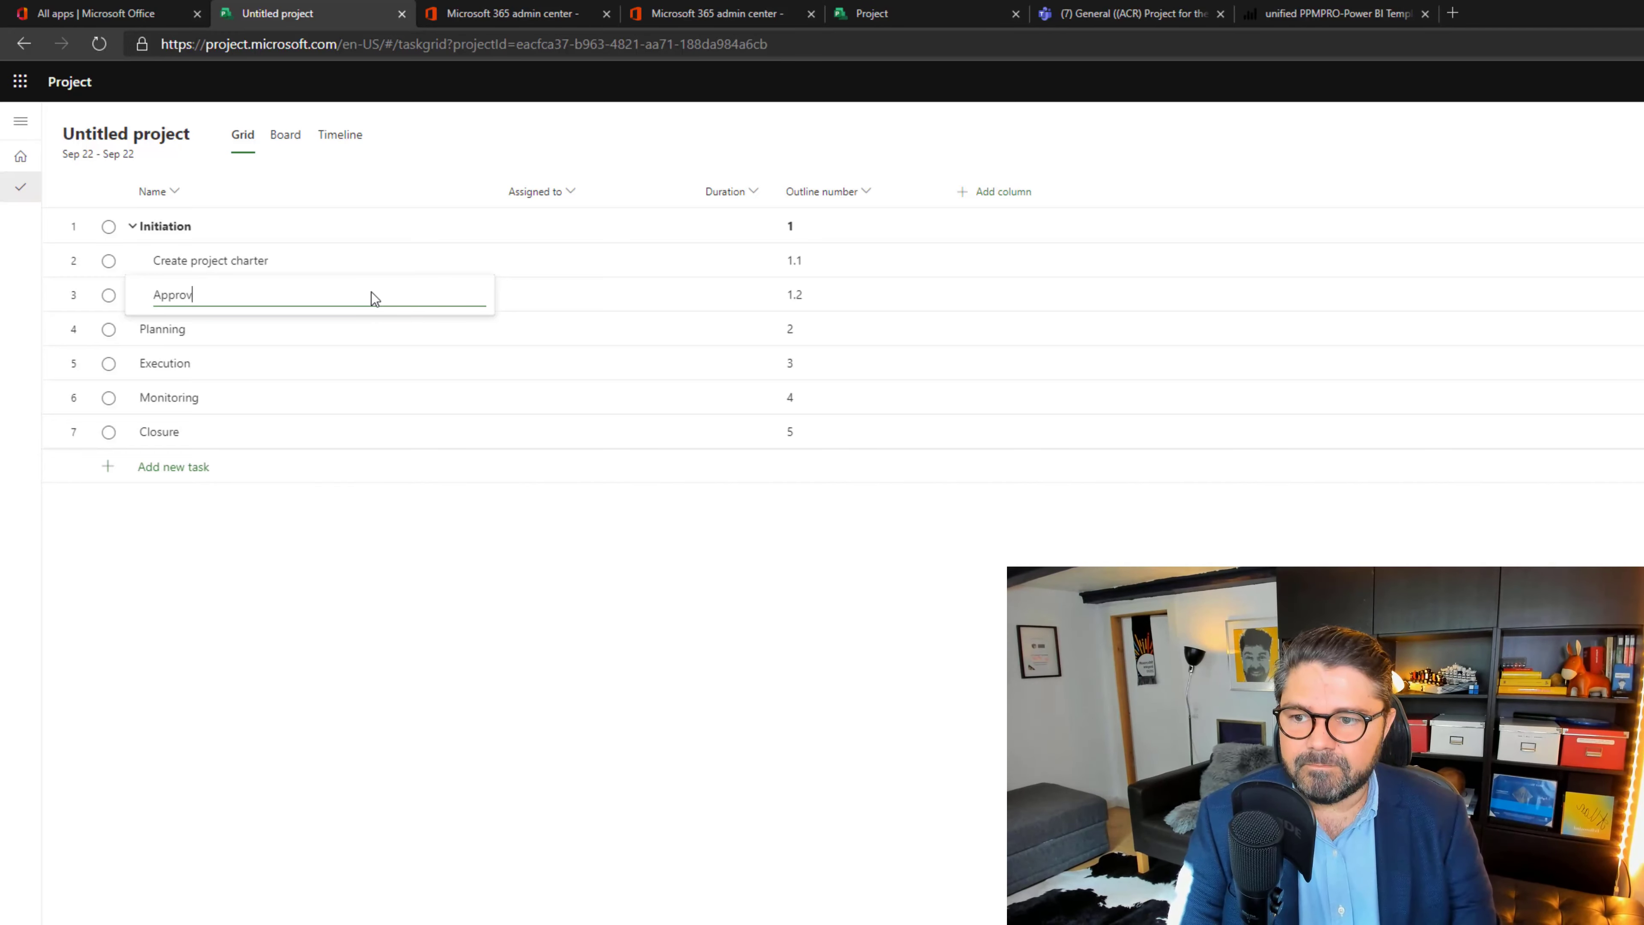
pyautogui.write('e project')
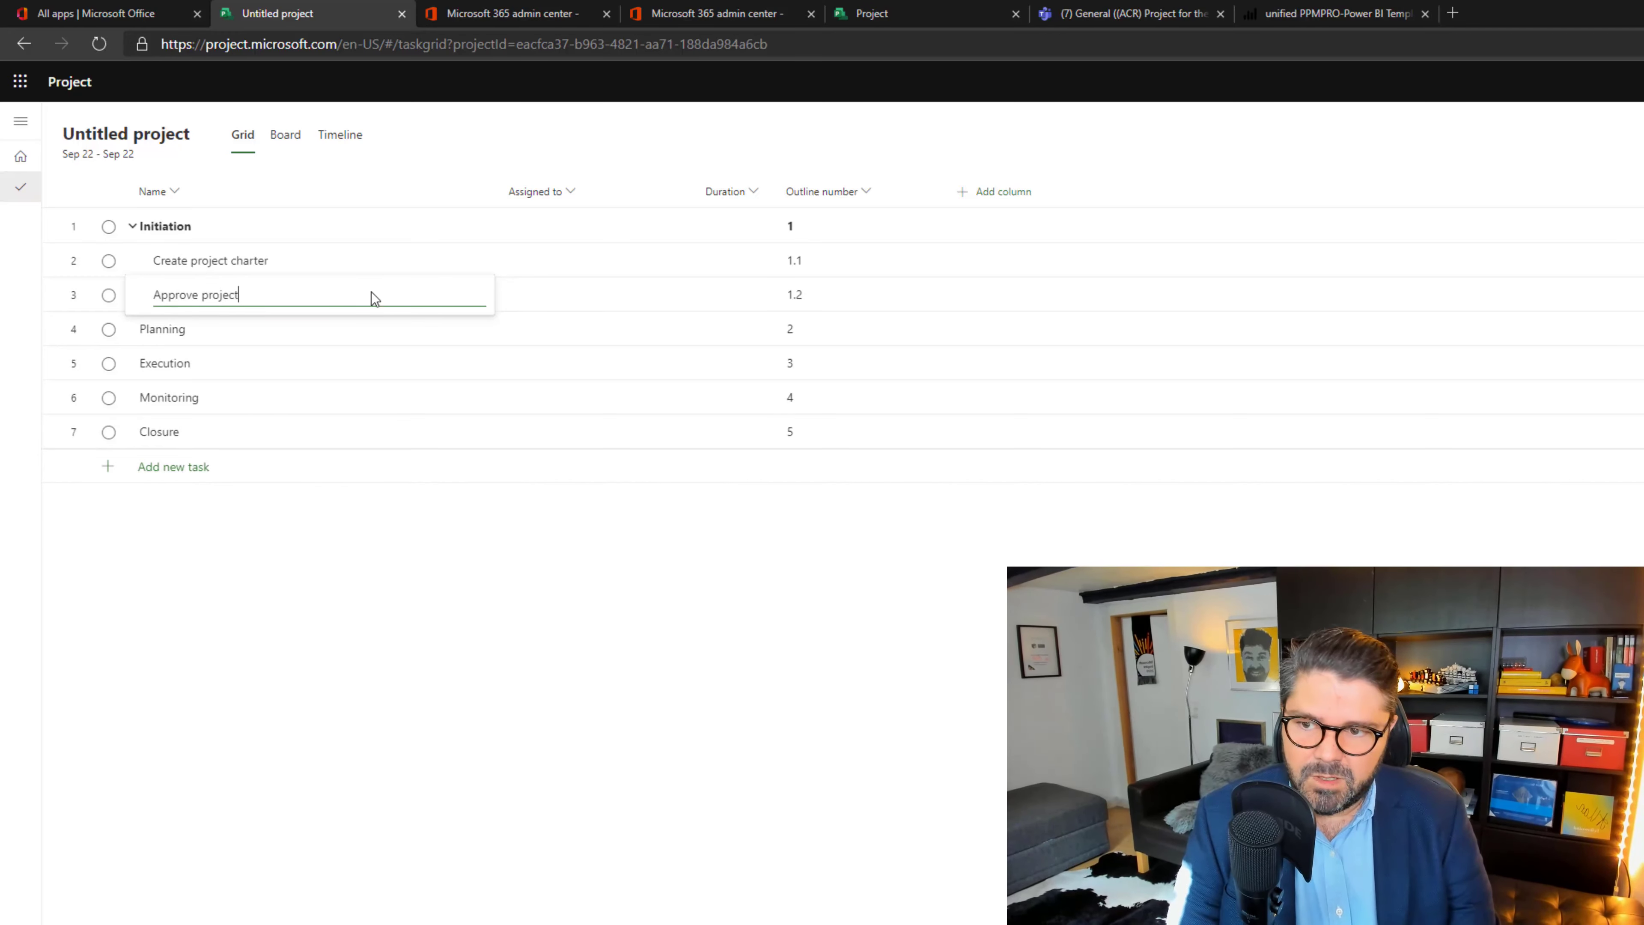
pyautogui.write(' charter')
pyautogui.press('Return')
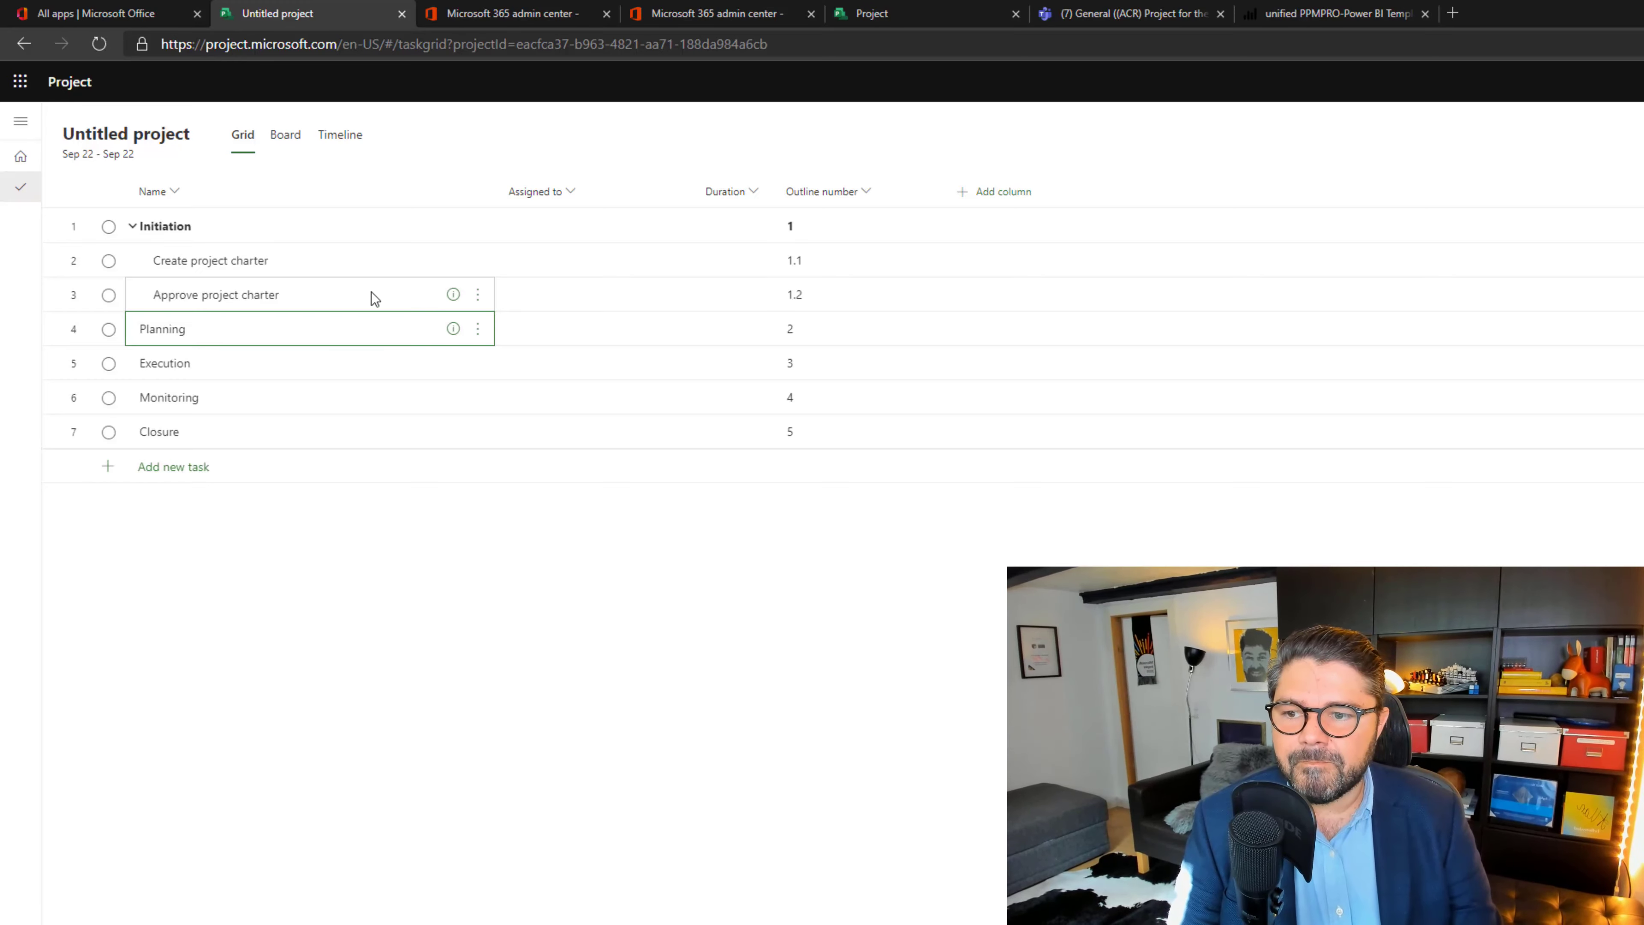
# Step: Insert a task named "Create business case" above Execution and make it a subtask of Planning
pyautogui.press('Down')
pyautogui.press('Insert')
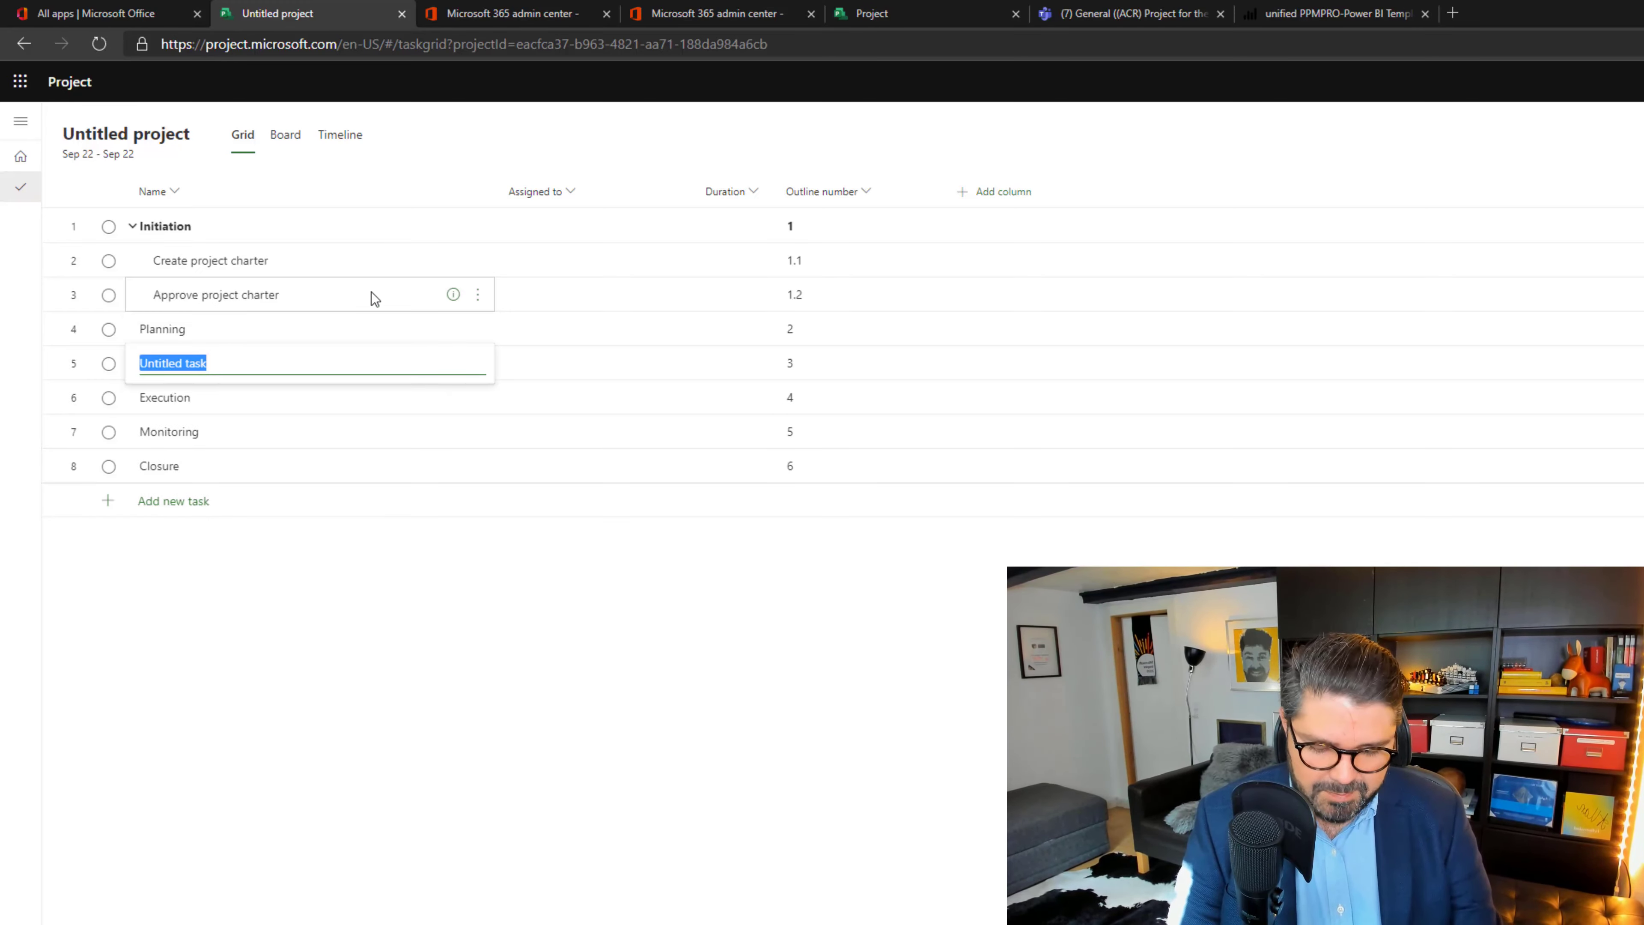
pyautogui.write('Crete')
pyautogui.press('BackSpace')
pyautogui.press('BackSpace')
pyautogui.press('BackSpace')
pyautogui.write('ate ')
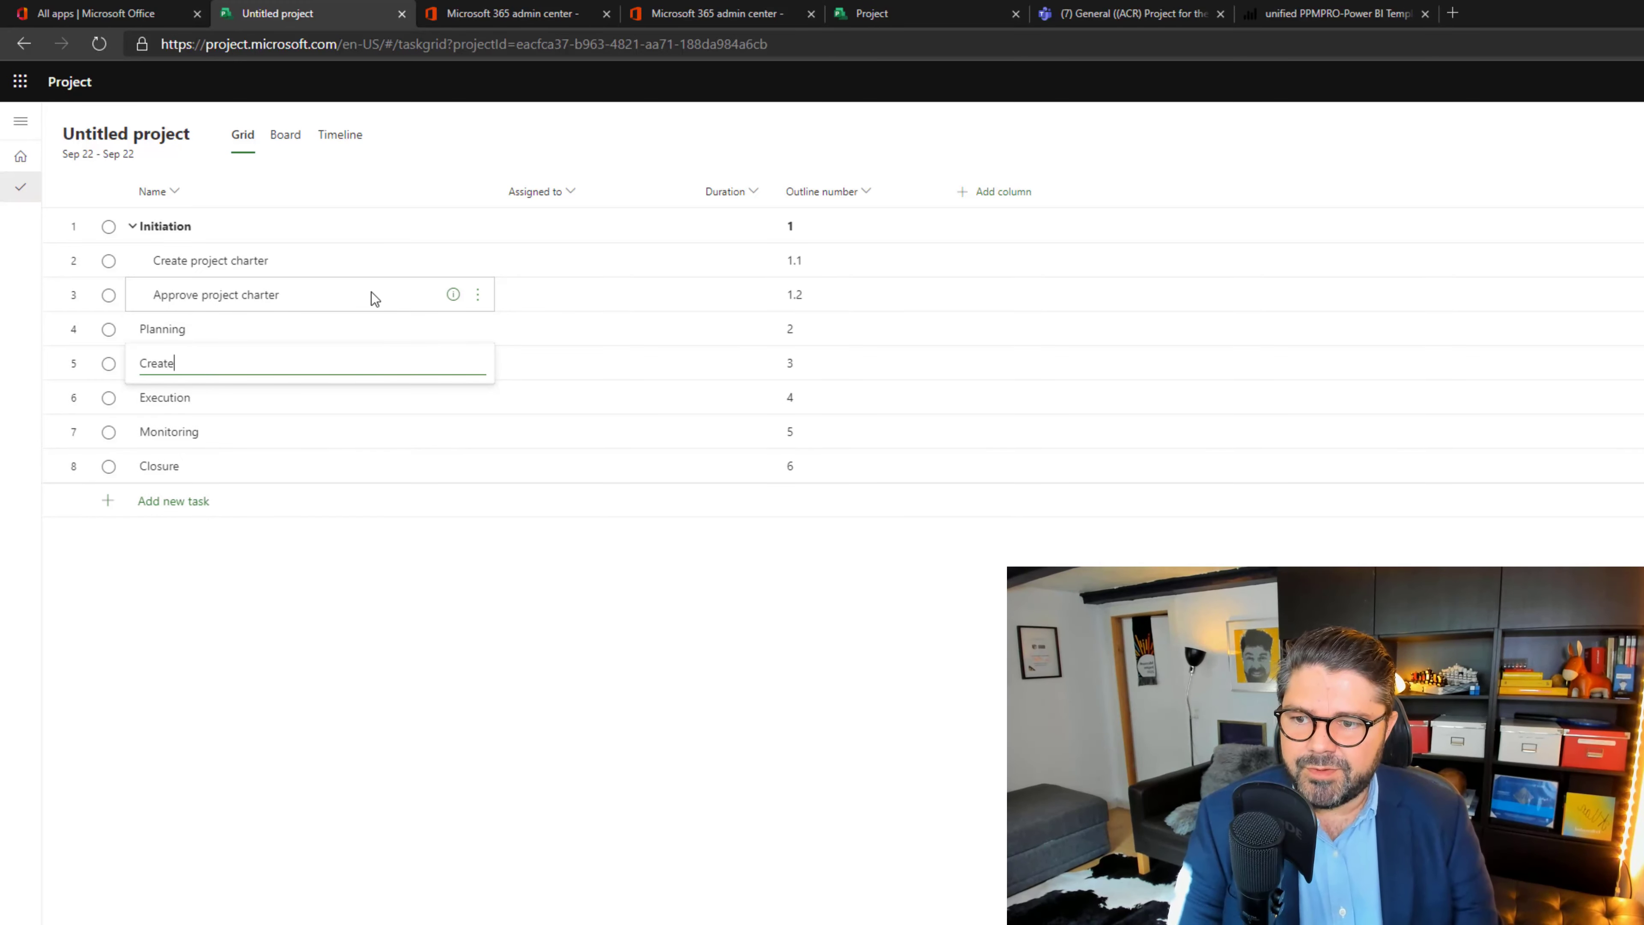
pyautogui.write('business case')
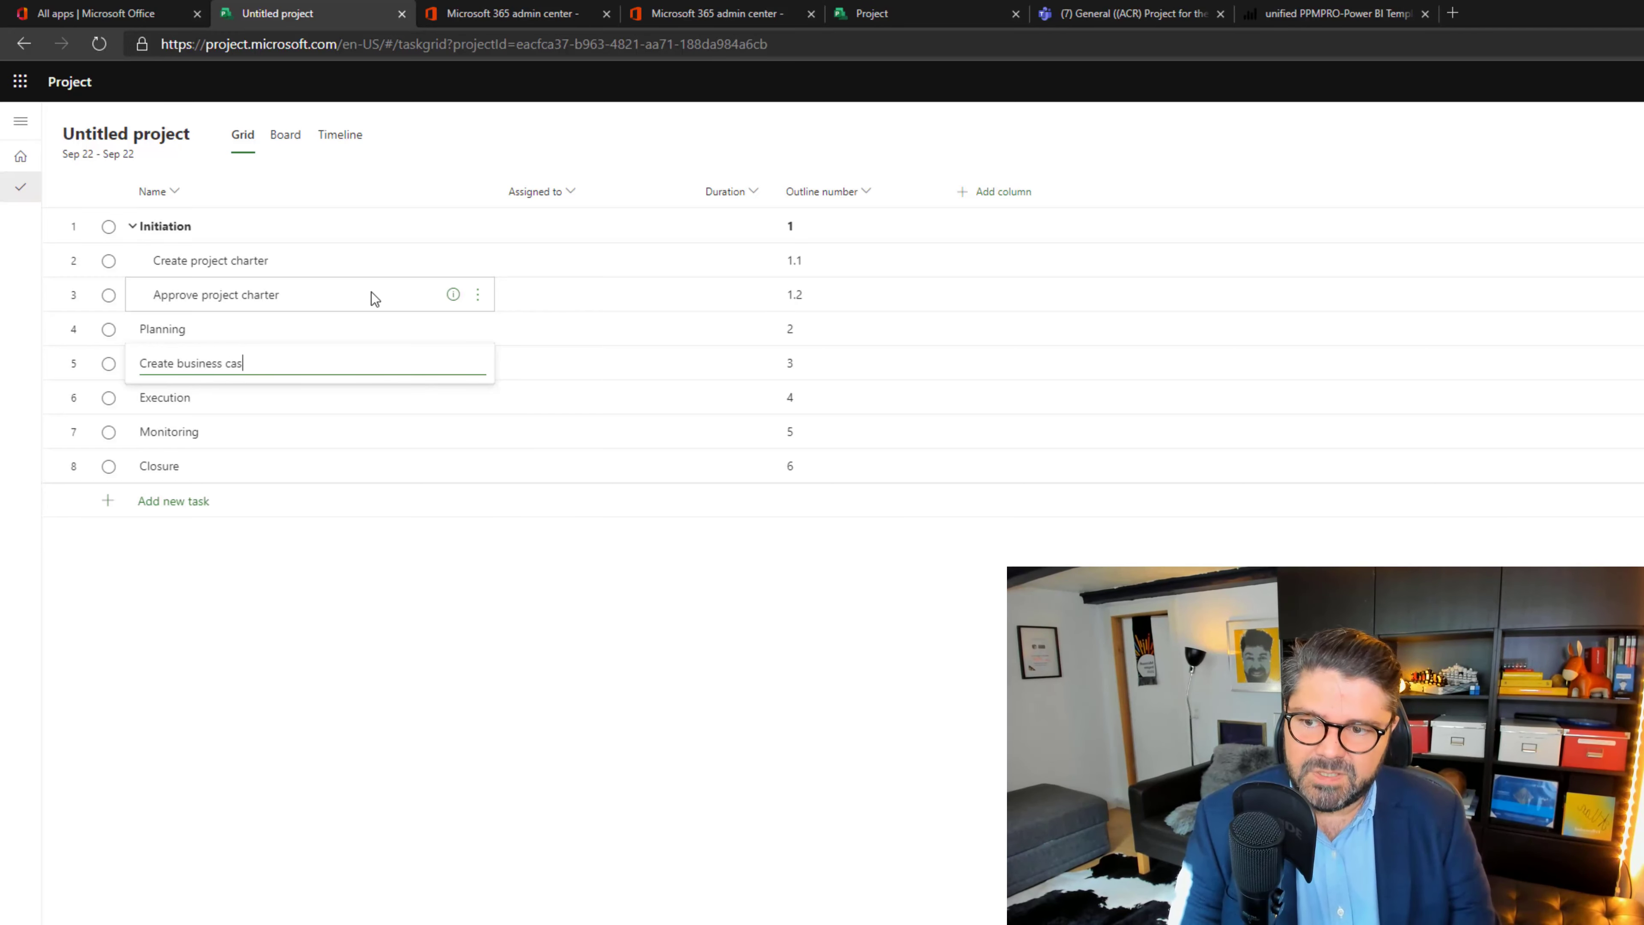
pyautogui.press('Return')
pyautogui.press('Up')
pyautogui.hotkey('alt', 'shift', 'Right')
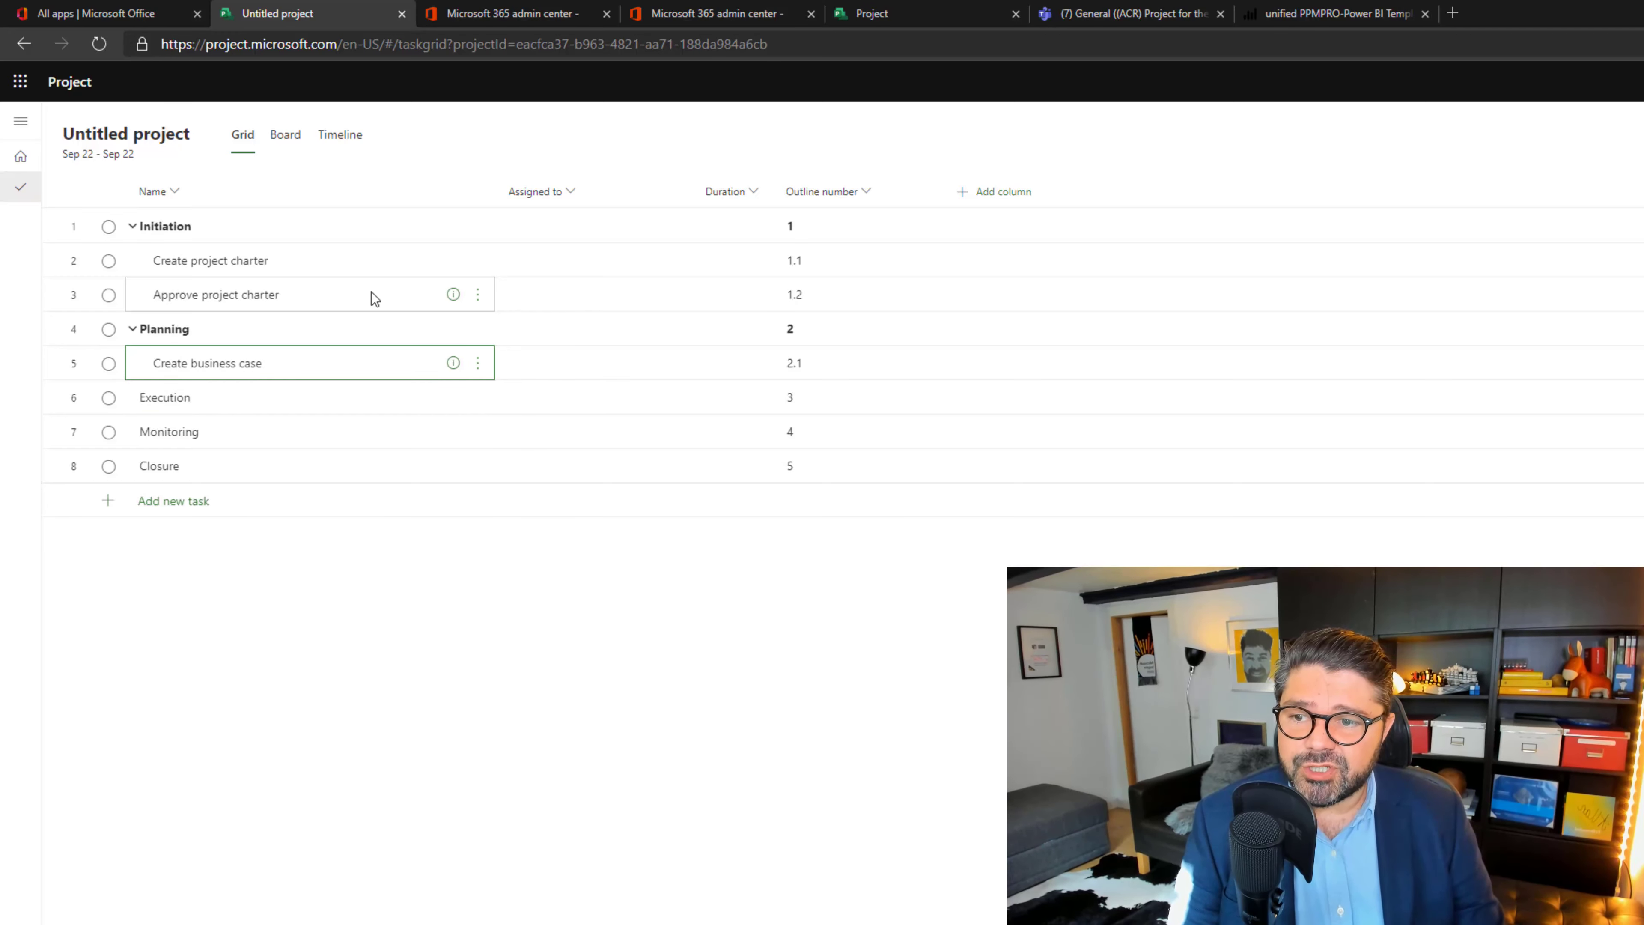
# Step: Insert a task named "Plan resources" above Execution, within the Planning phase
pyautogui.press('Down')
pyautogui.press('Insert')
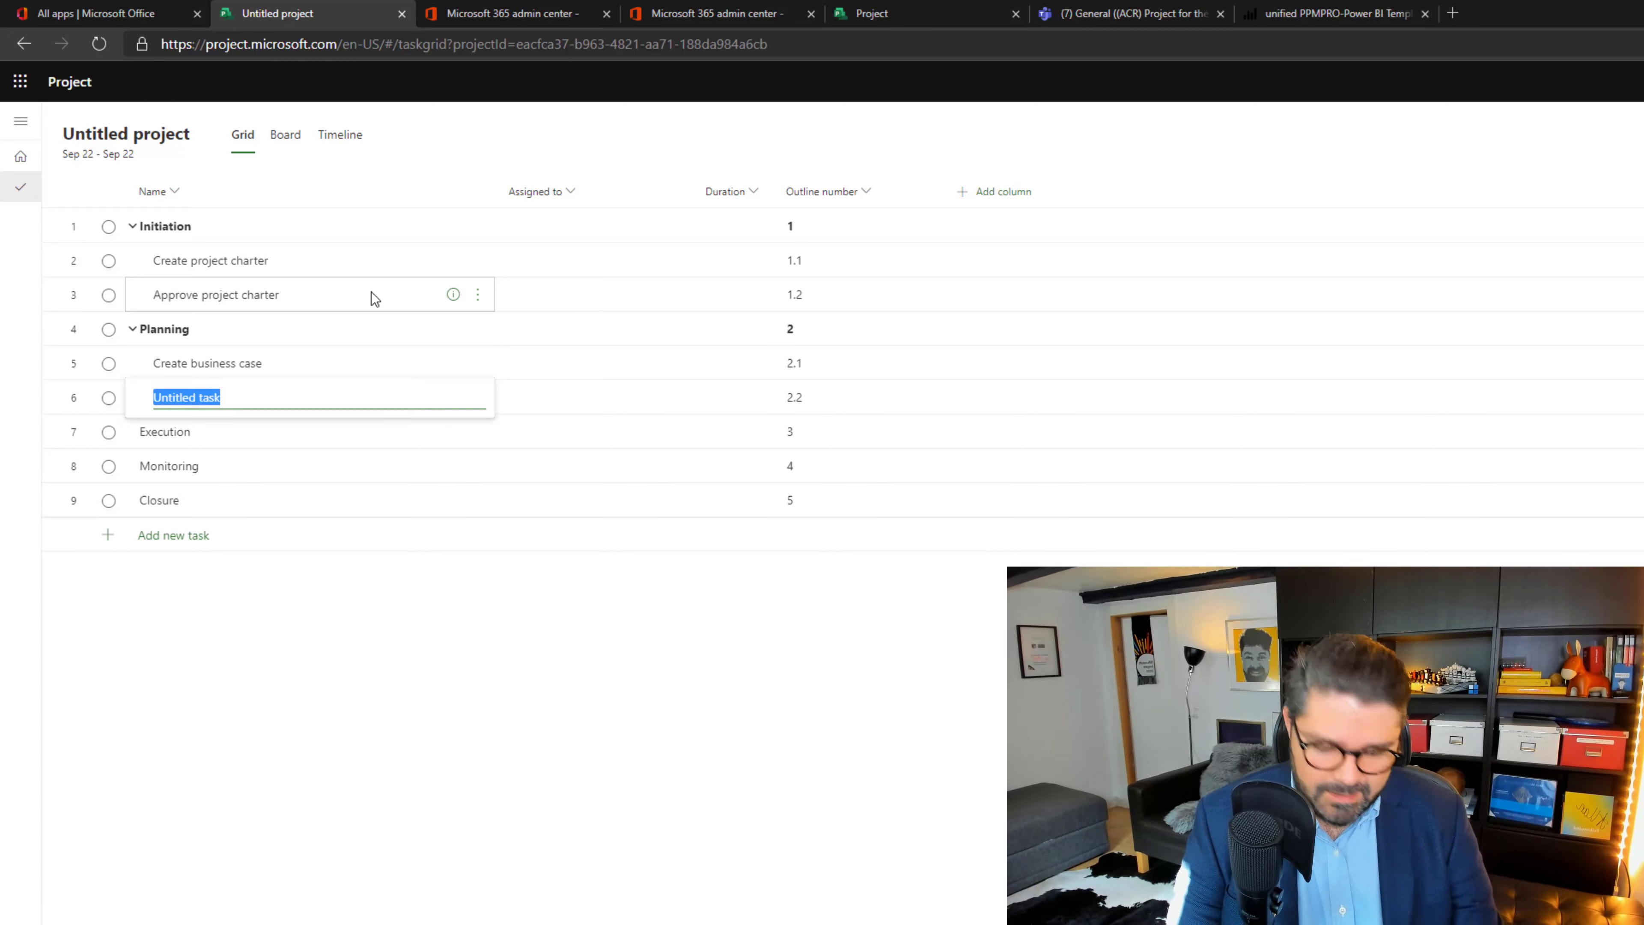
pyautogui.write('Pla')
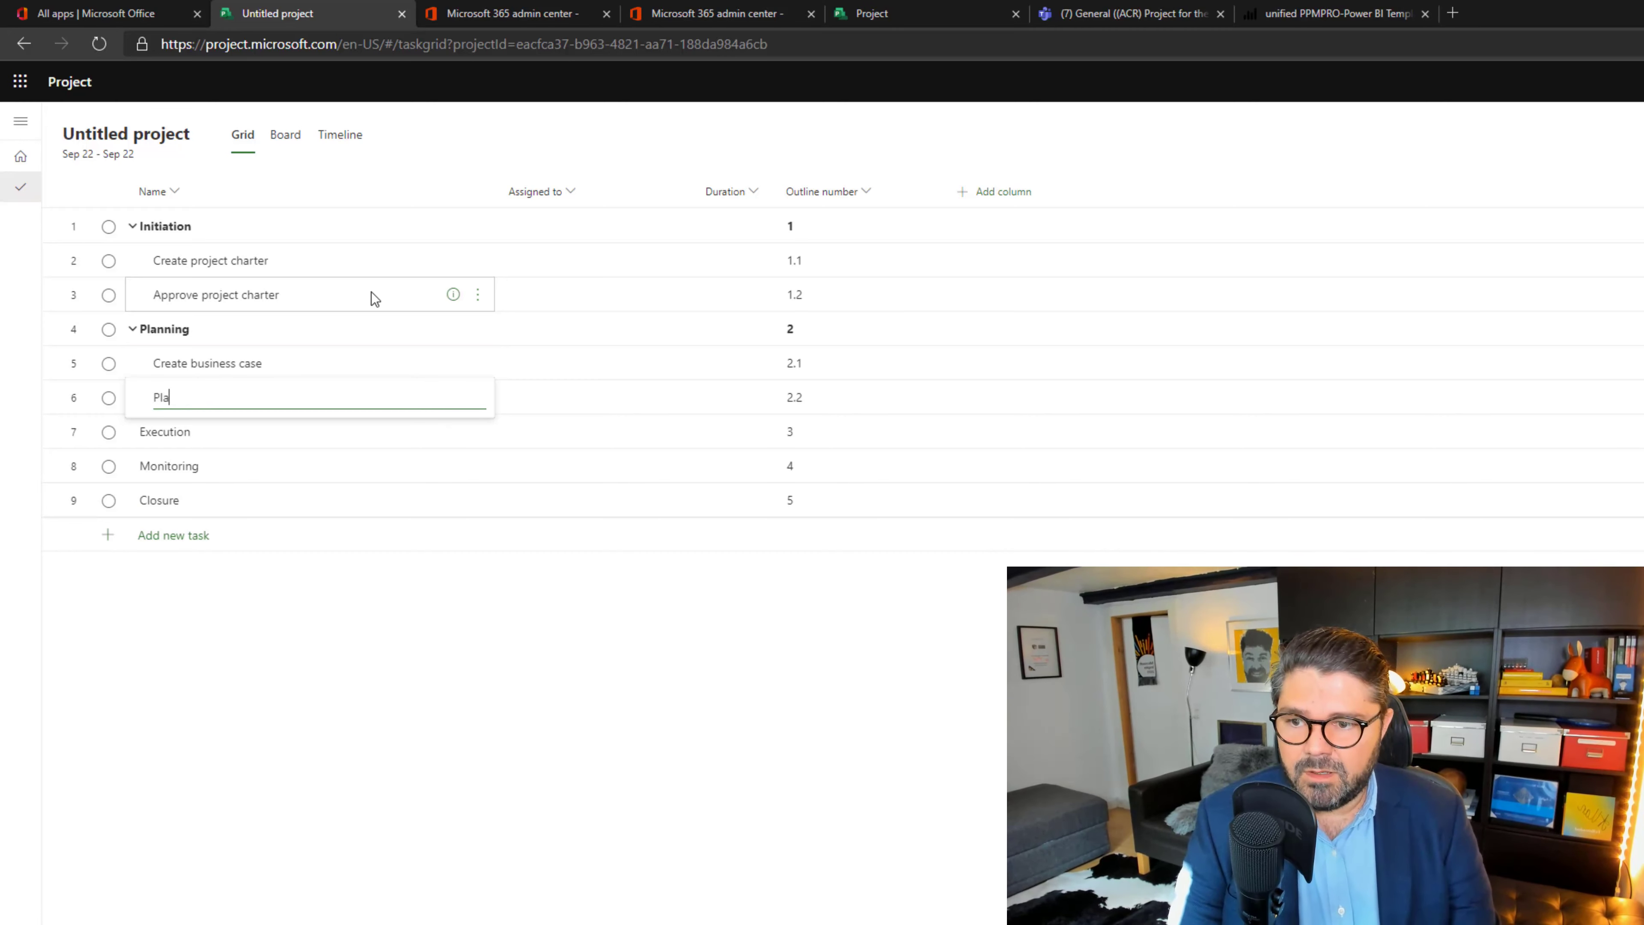
pyautogui.write('n res')
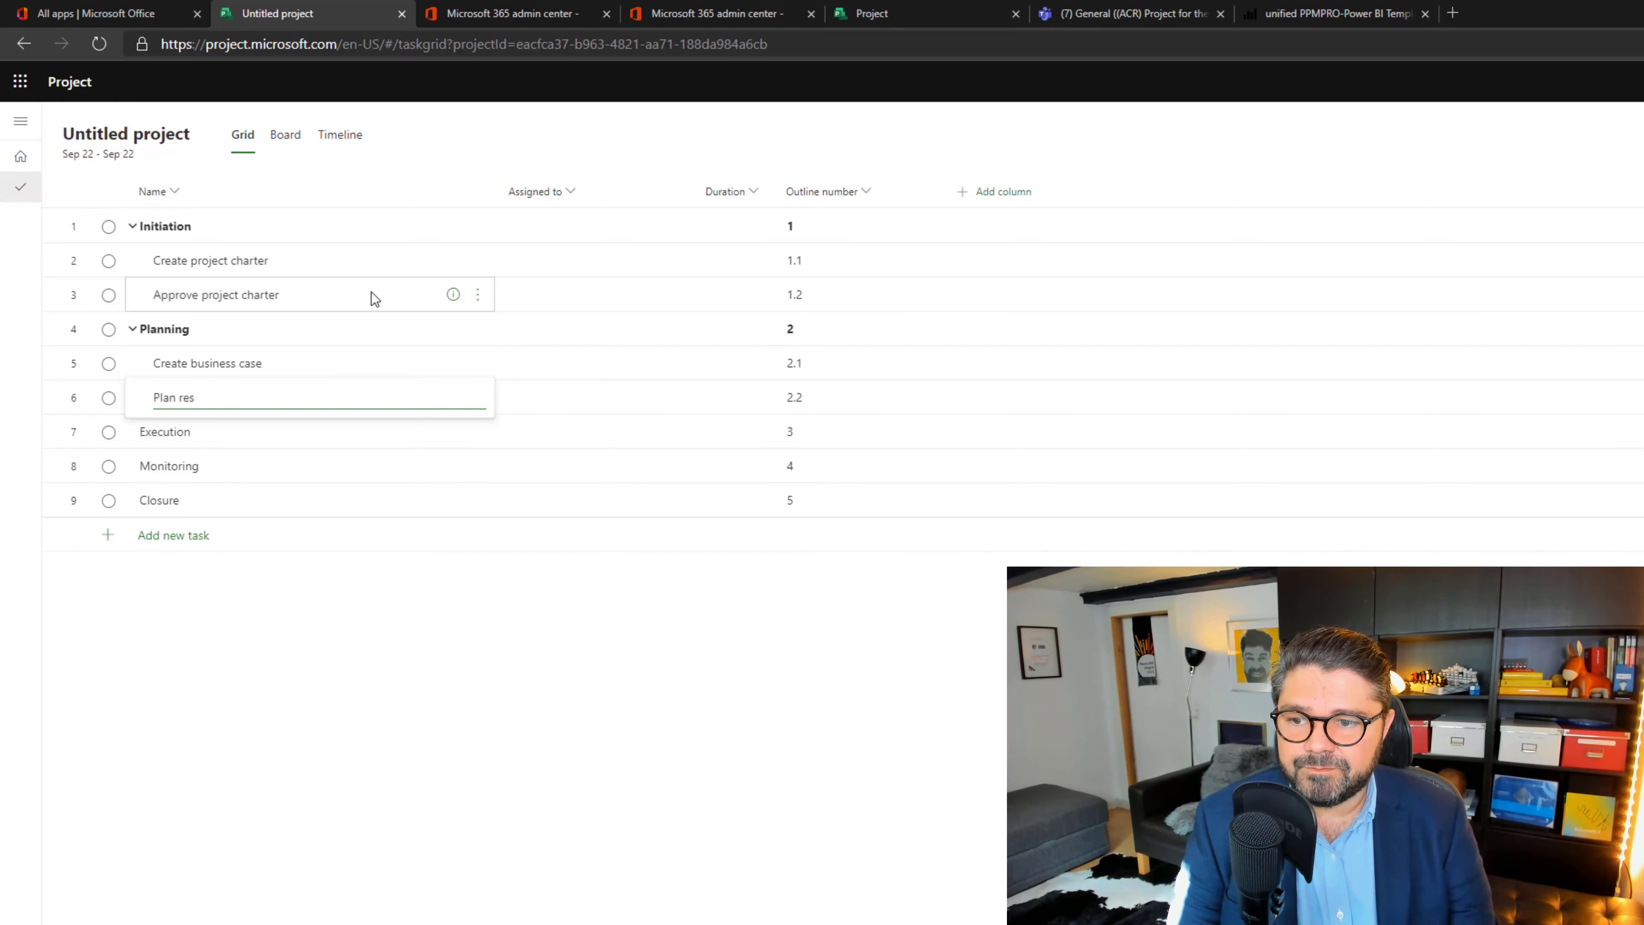
pyautogui.write('poources')
pyautogui.press('Return')
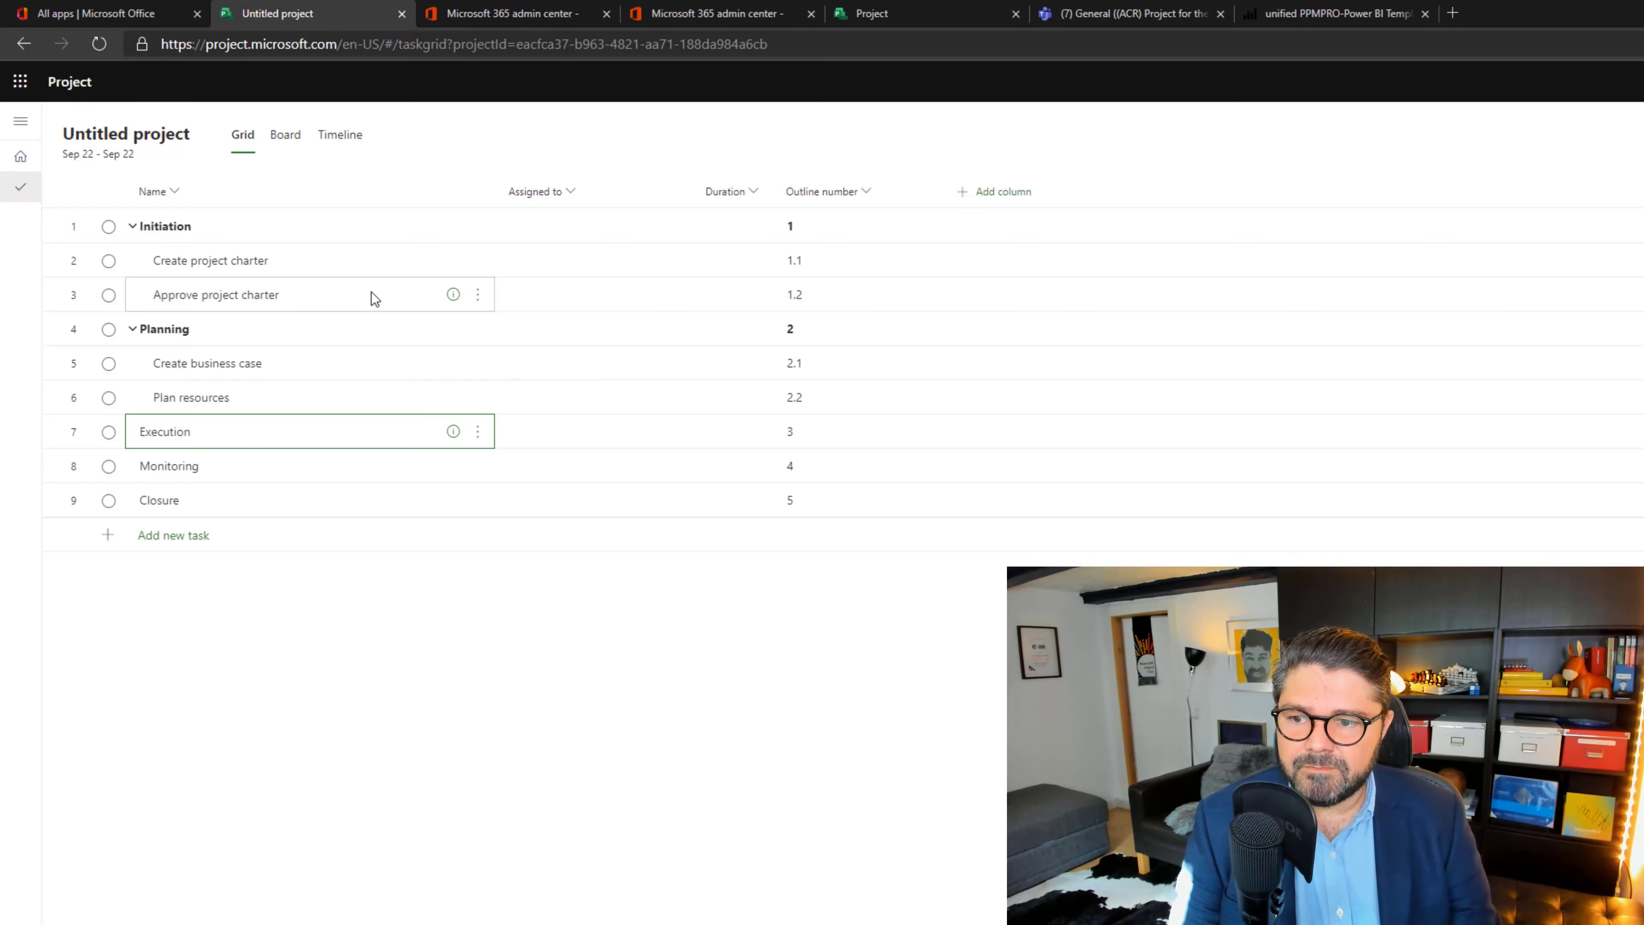
# Step: Insert a task named "Approve Business Case" above Execution, as the last subtask of Planning
pyautogui.press('Insert')
pyautogui.write('App')
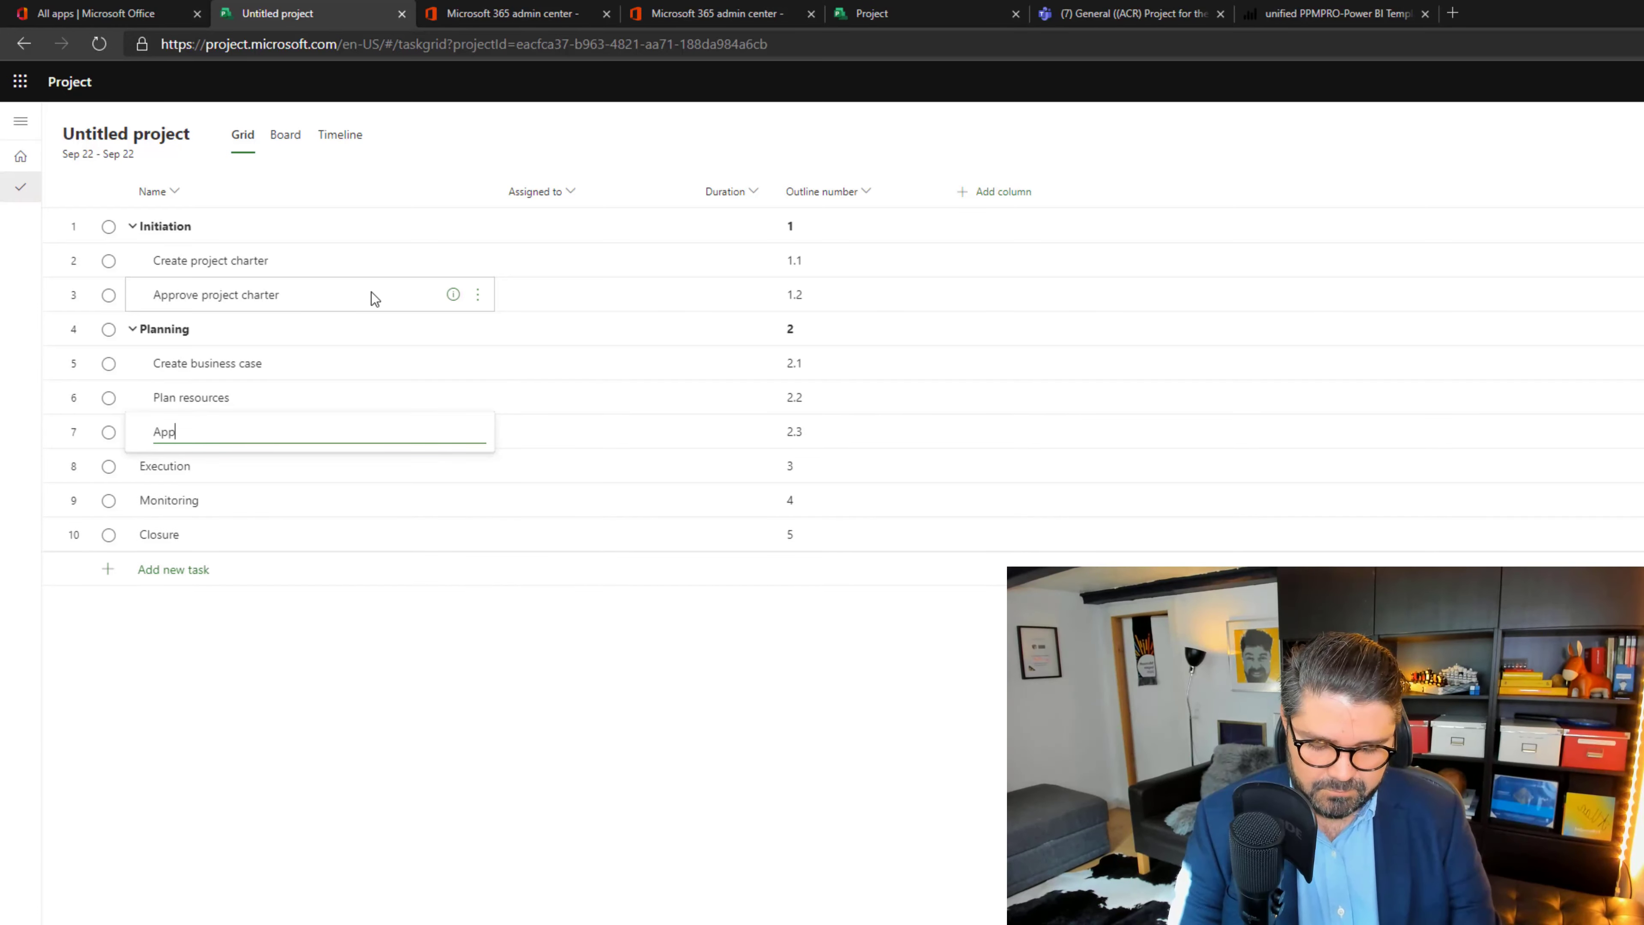
pyautogui.write('rove Busomess')
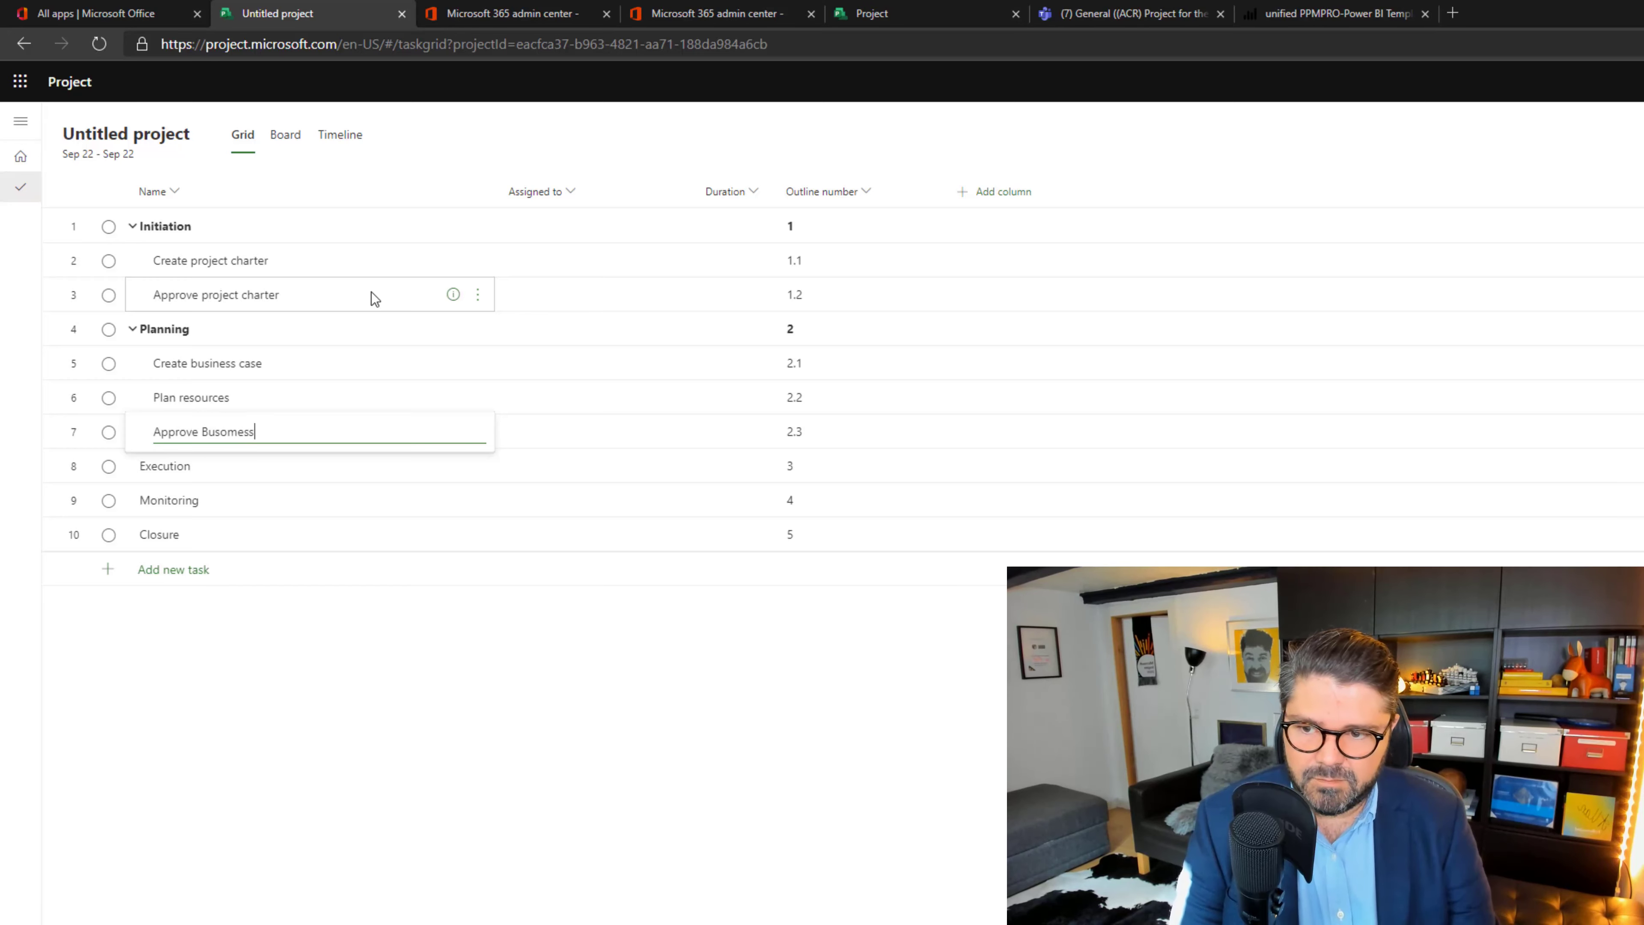
pyautogui.press('BackSpace')
pyautogui.press('BackSpace')
pyautogui.press('BackSpace')
pyautogui.press('BackSpace')
pyautogui.press('BackSpace')
pyautogui.write('iness Case')
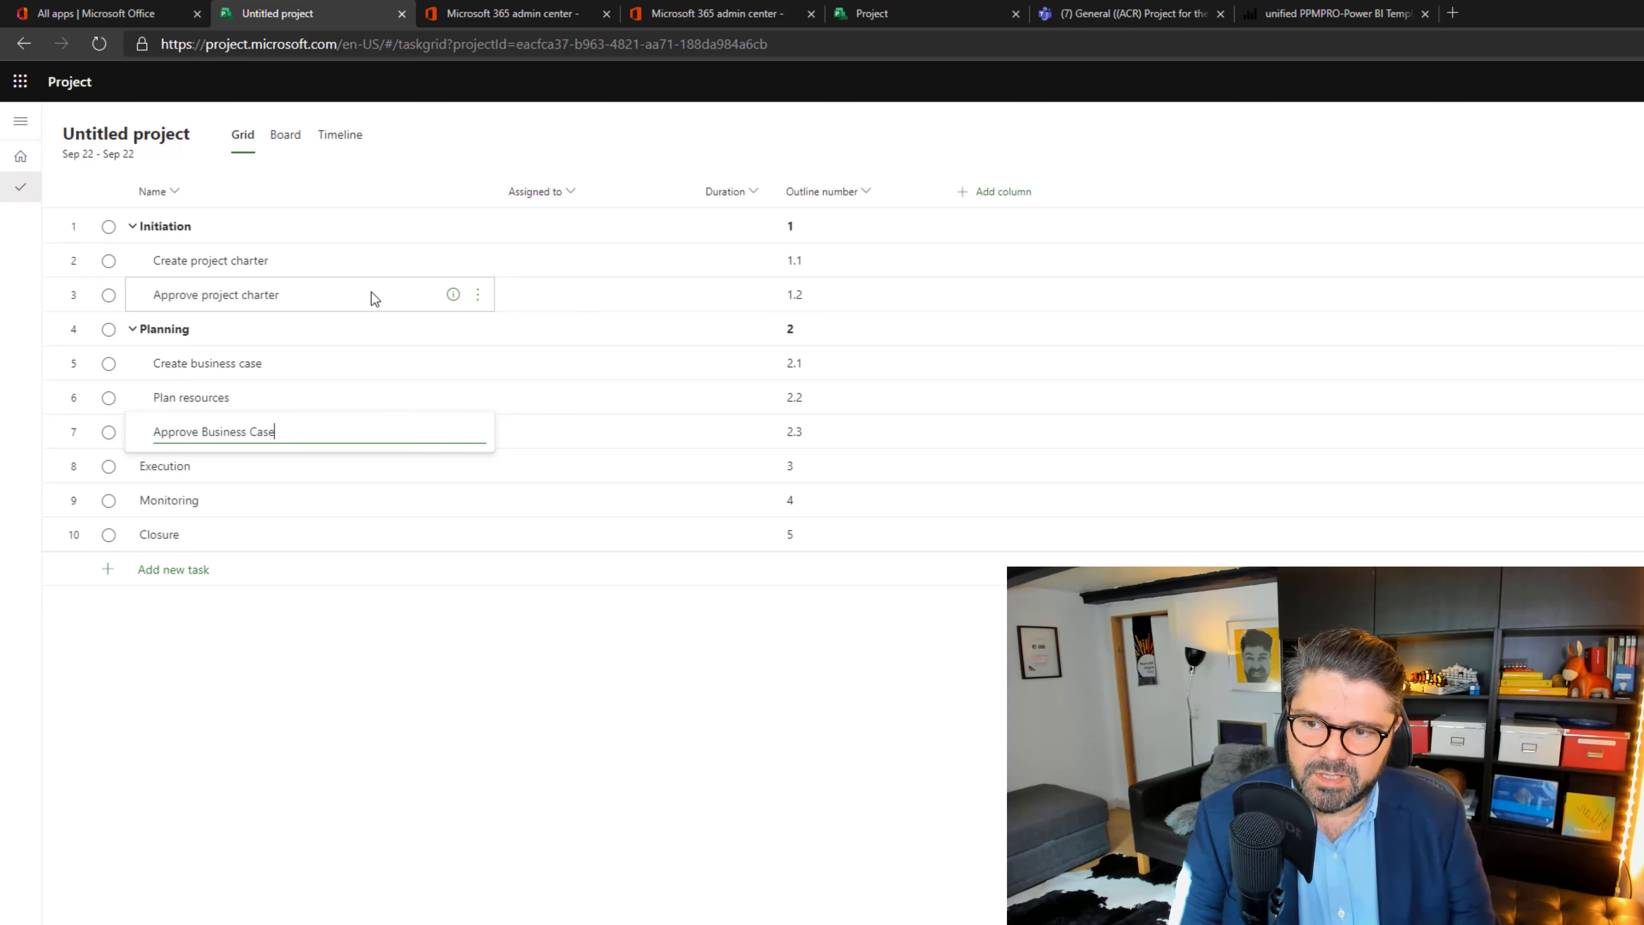
pyautogui.press('Return')
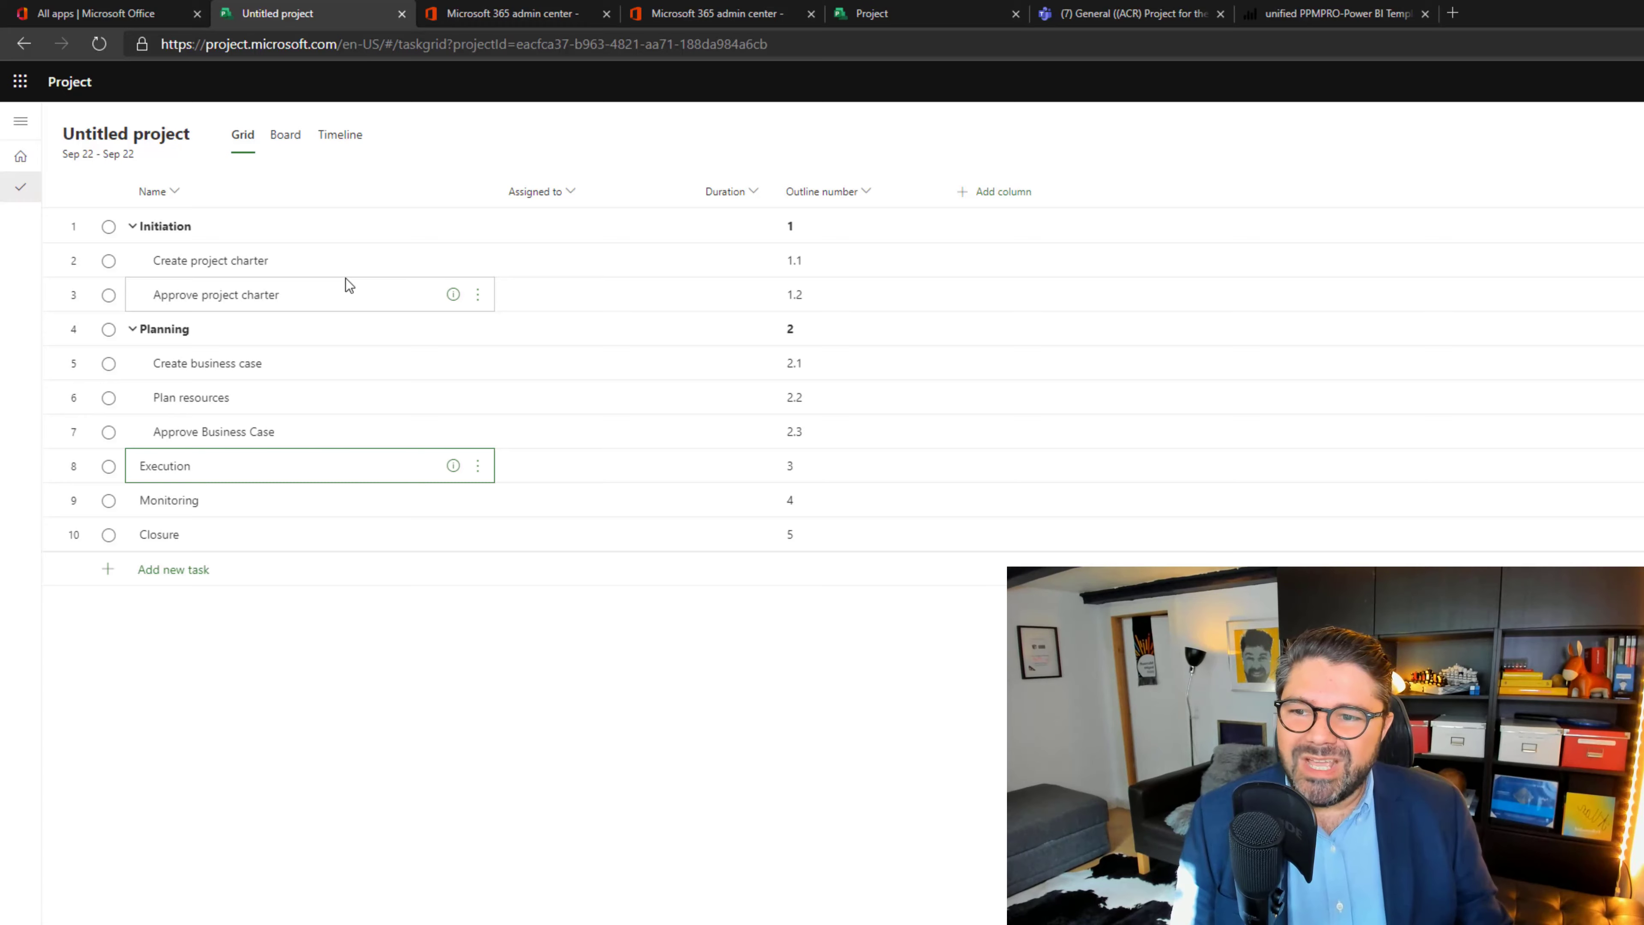
# Step: Set the duration of "Create project charter" to 5 days and "Approve project charter" to 0 days
pyautogui.click(710, 260)
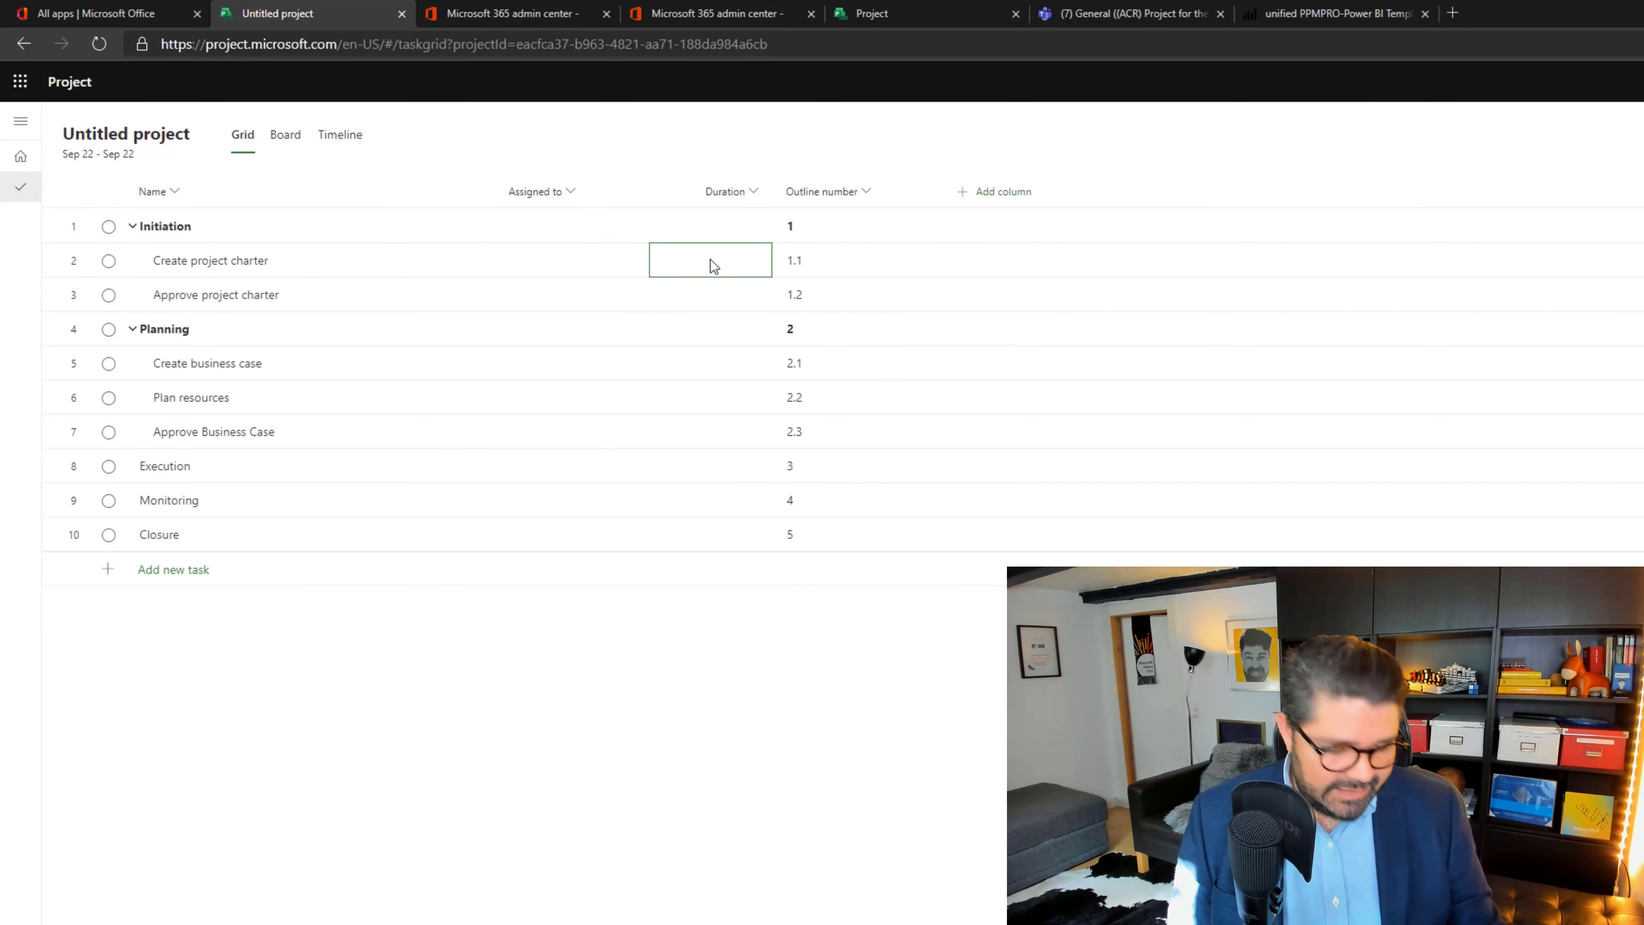
pyautogui.write('5')
pyautogui.press('Return')
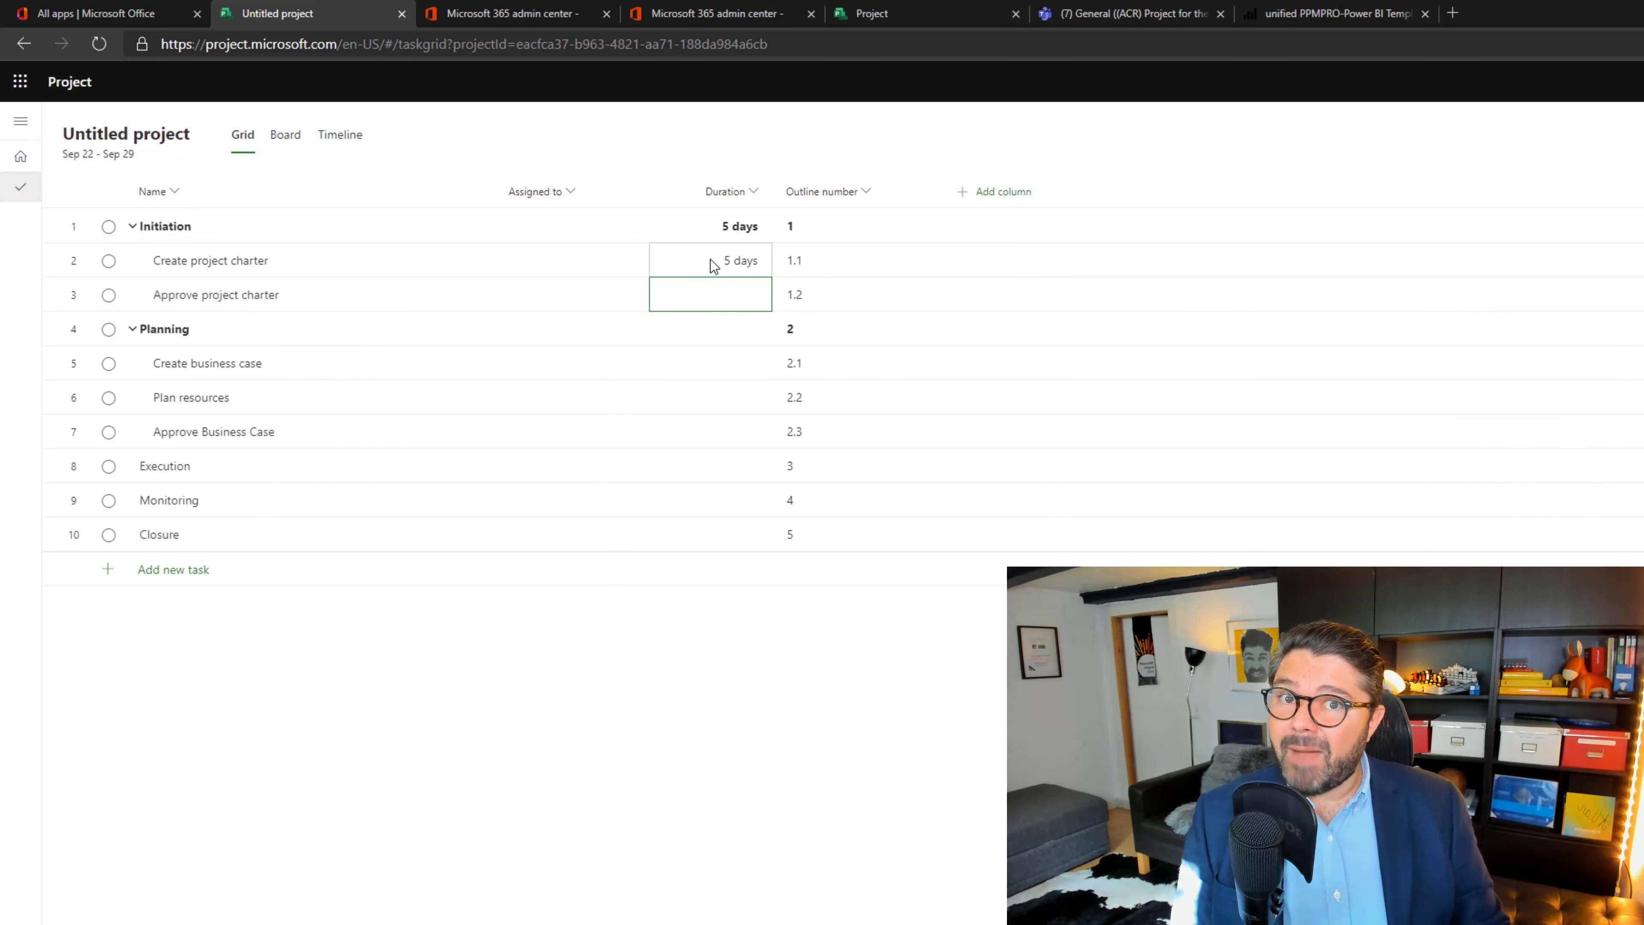
pyautogui.write('0')
pyautogui.press('Return')
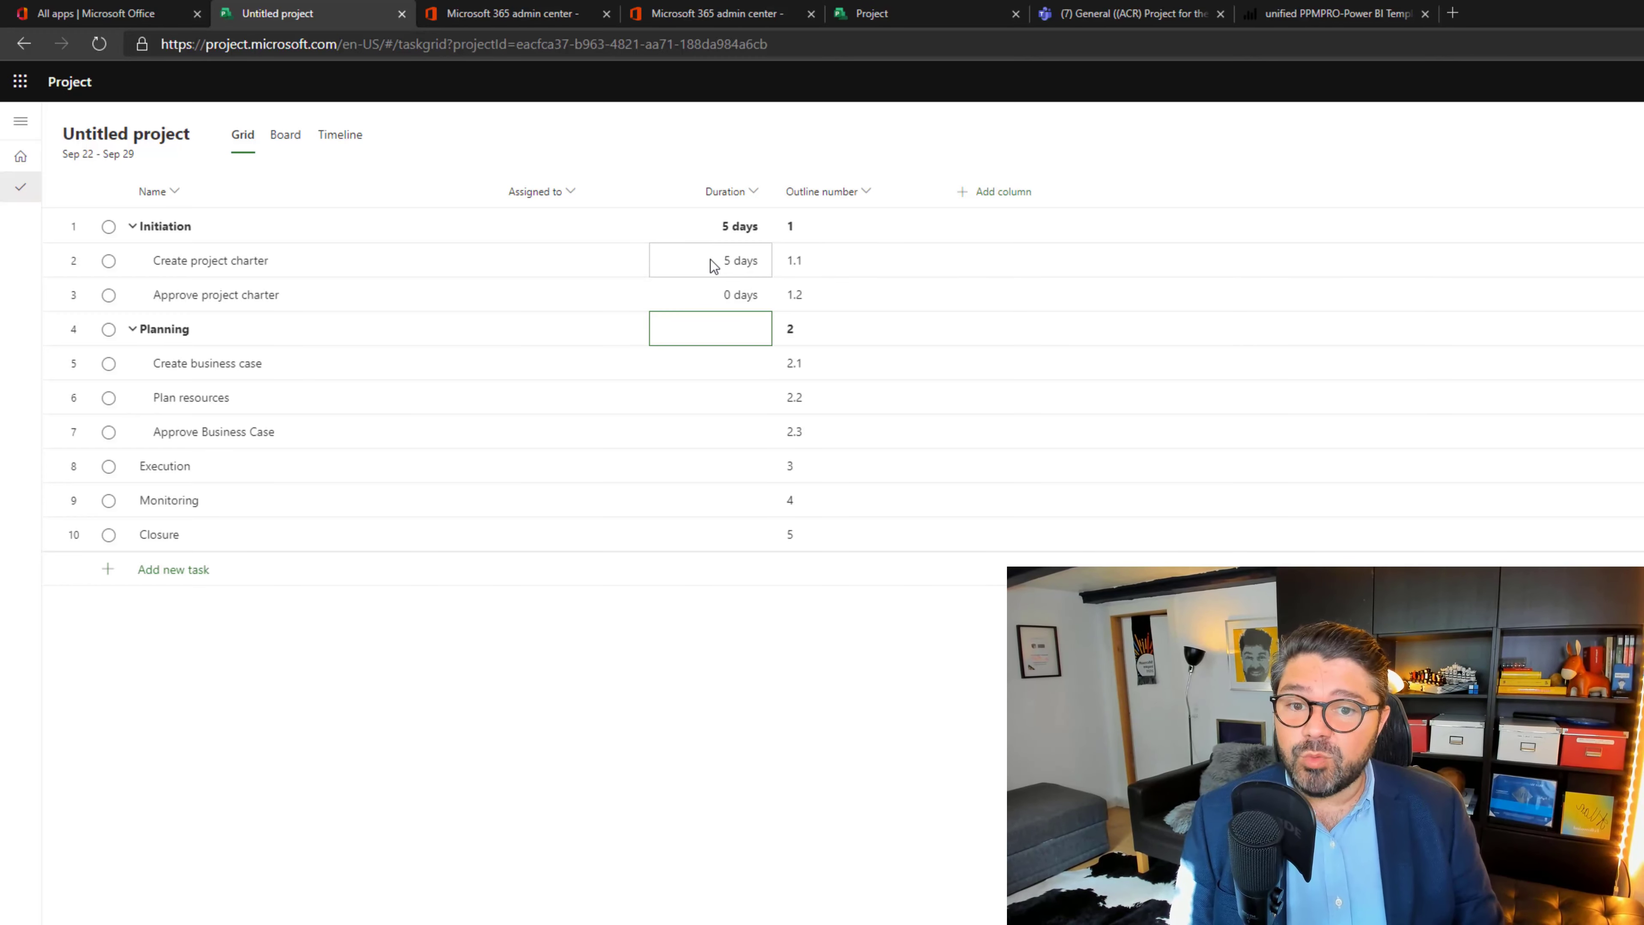
# Step: Set the Planning subtask durations: "Create business case" 15 days, "Plan resources" 3 days and "Approve Business Case" 0 days
pyautogui.press('Down')
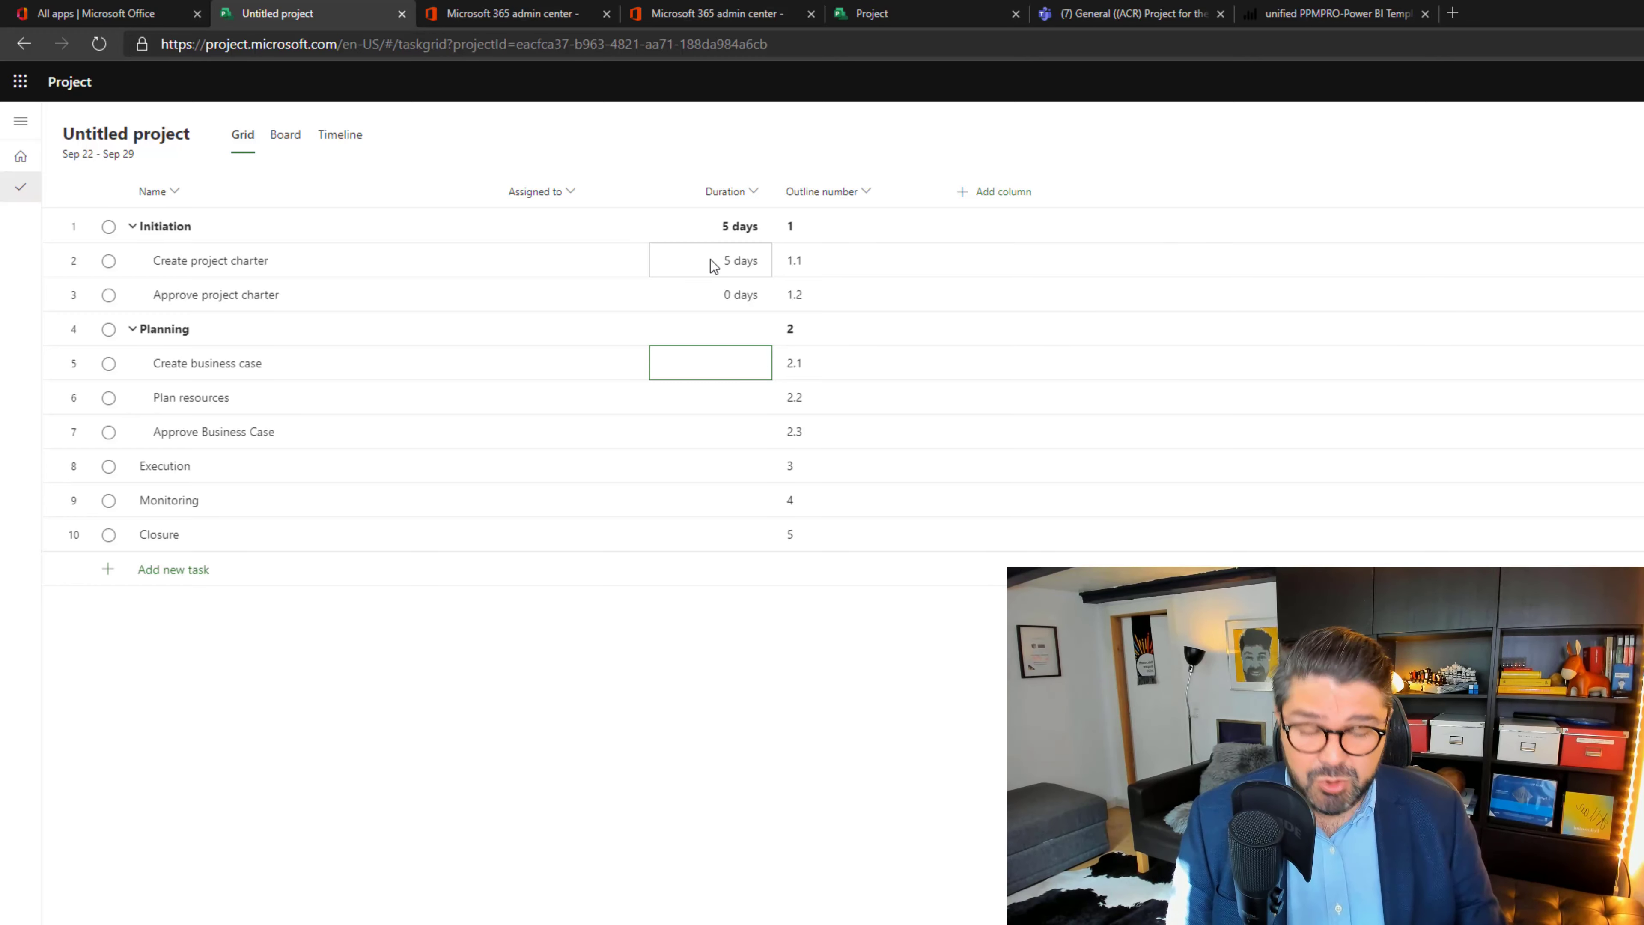
pyautogui.write('15')
pyautogui.press('Return')
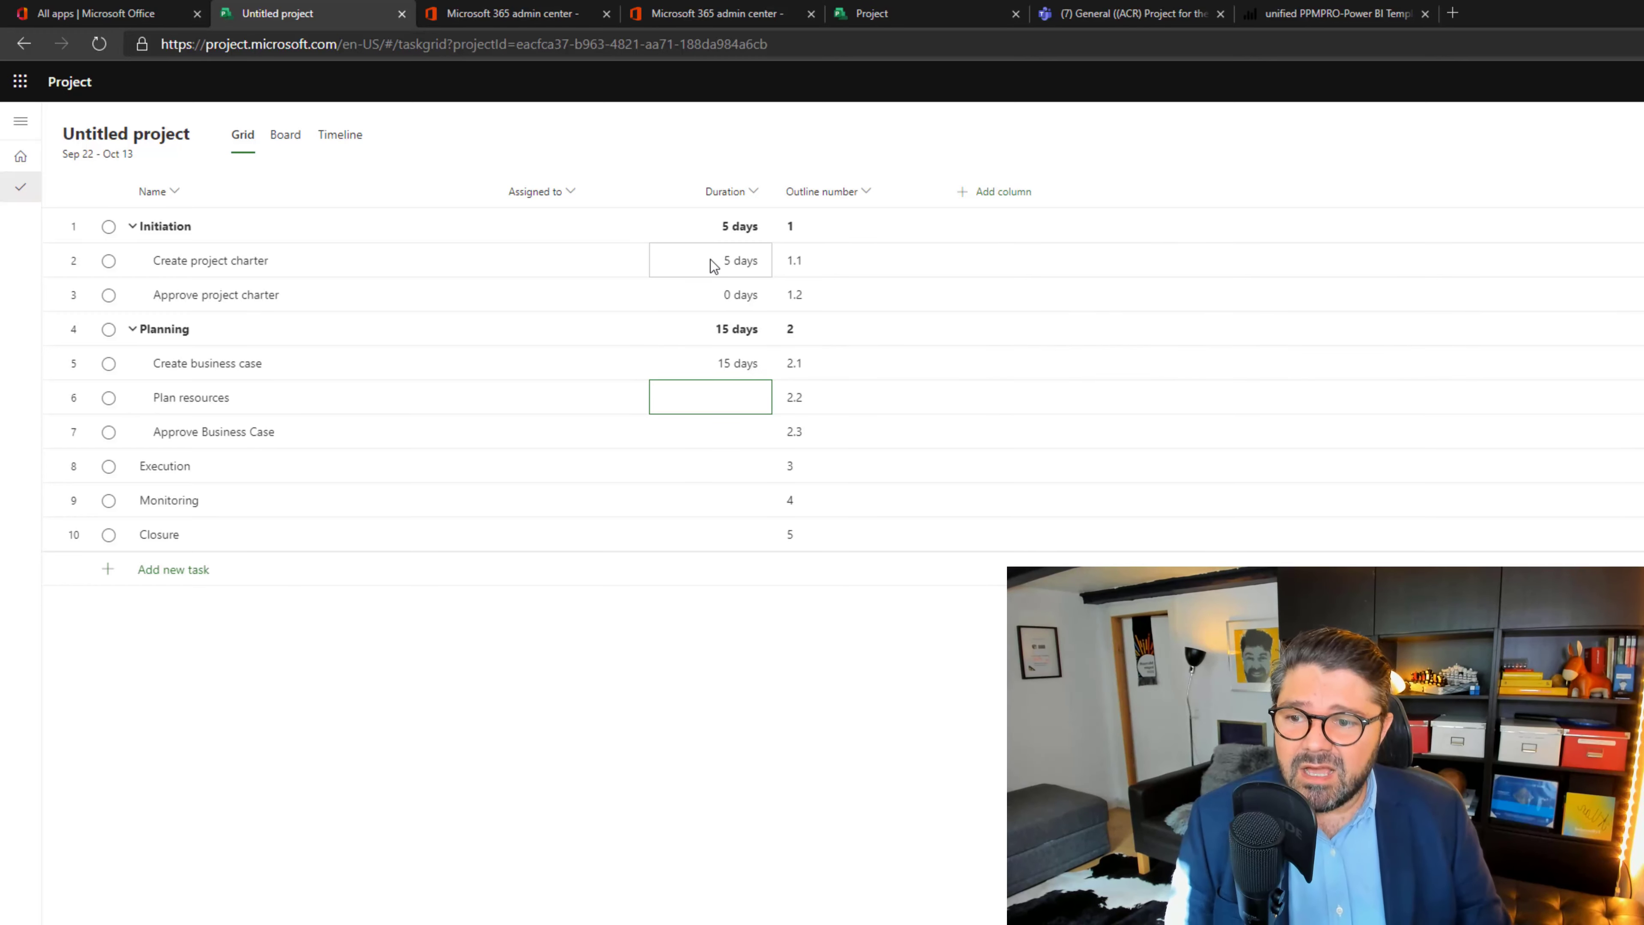
pyautogui.write('3')
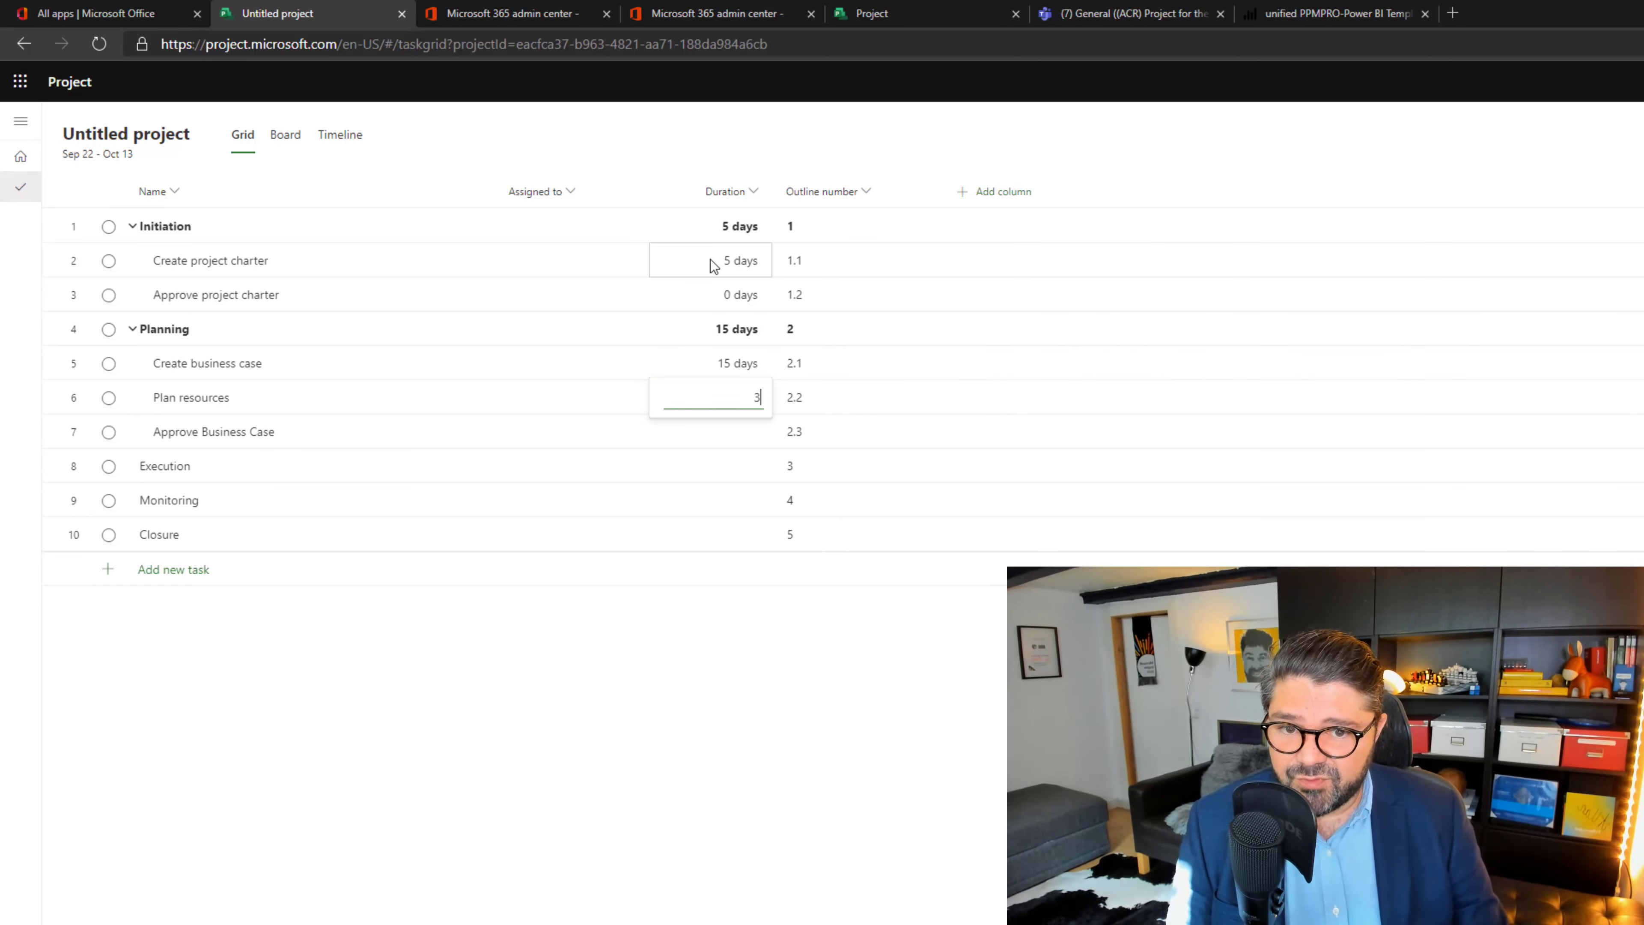
pyautogui.press('Return')
pyautogui.write('0')
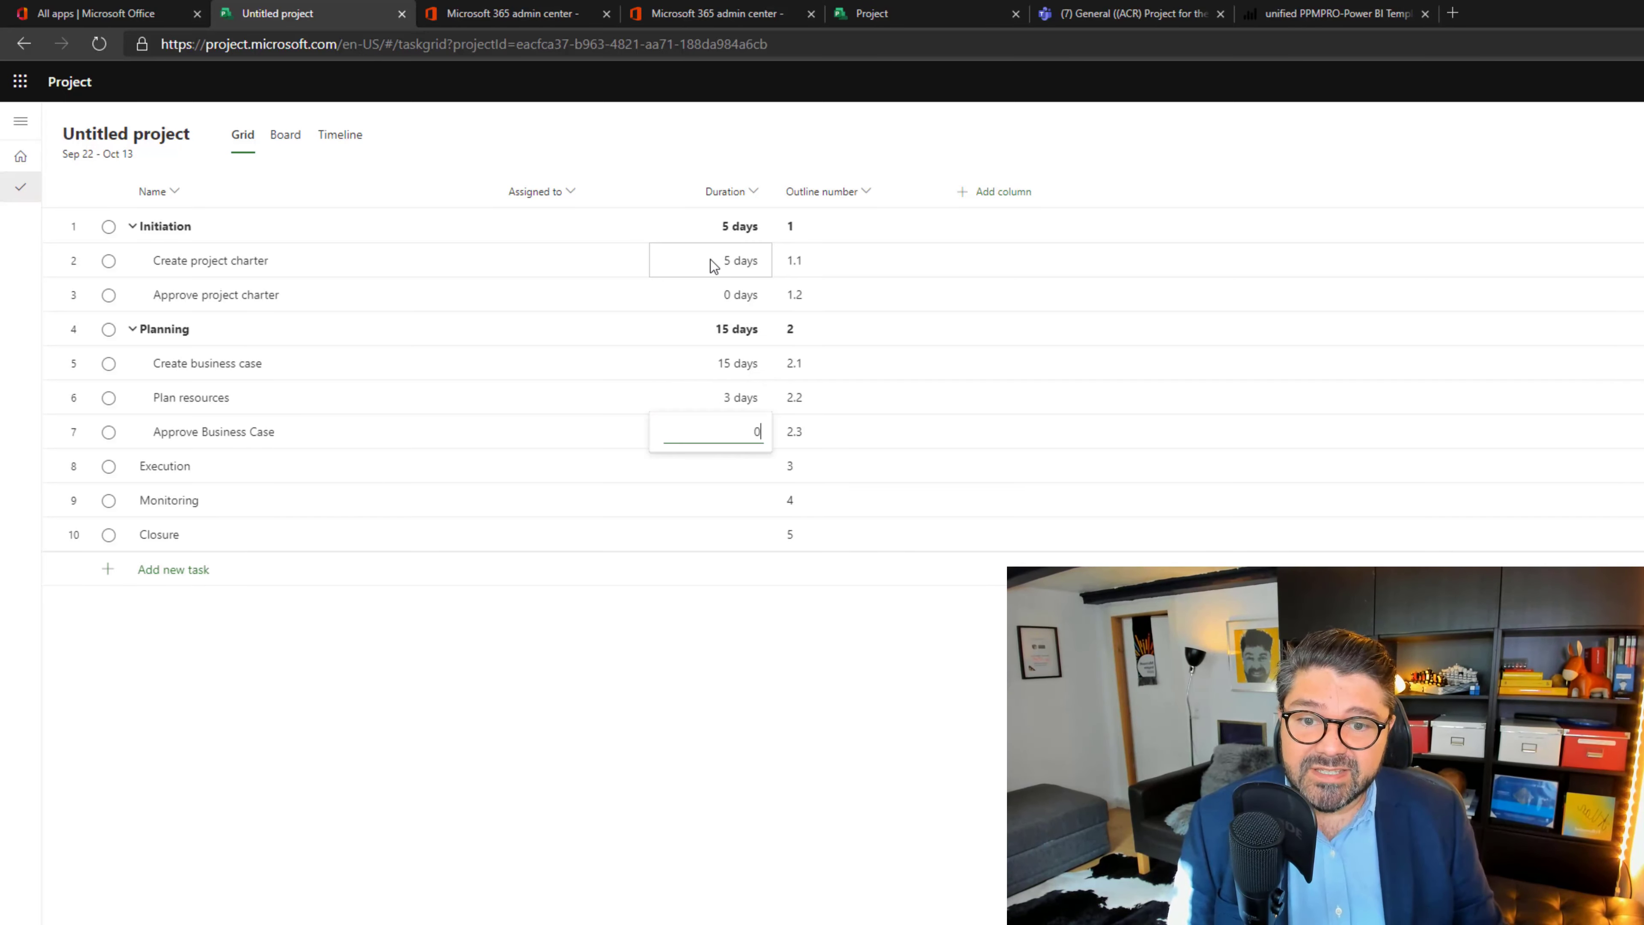
pyautogui.press('Return')
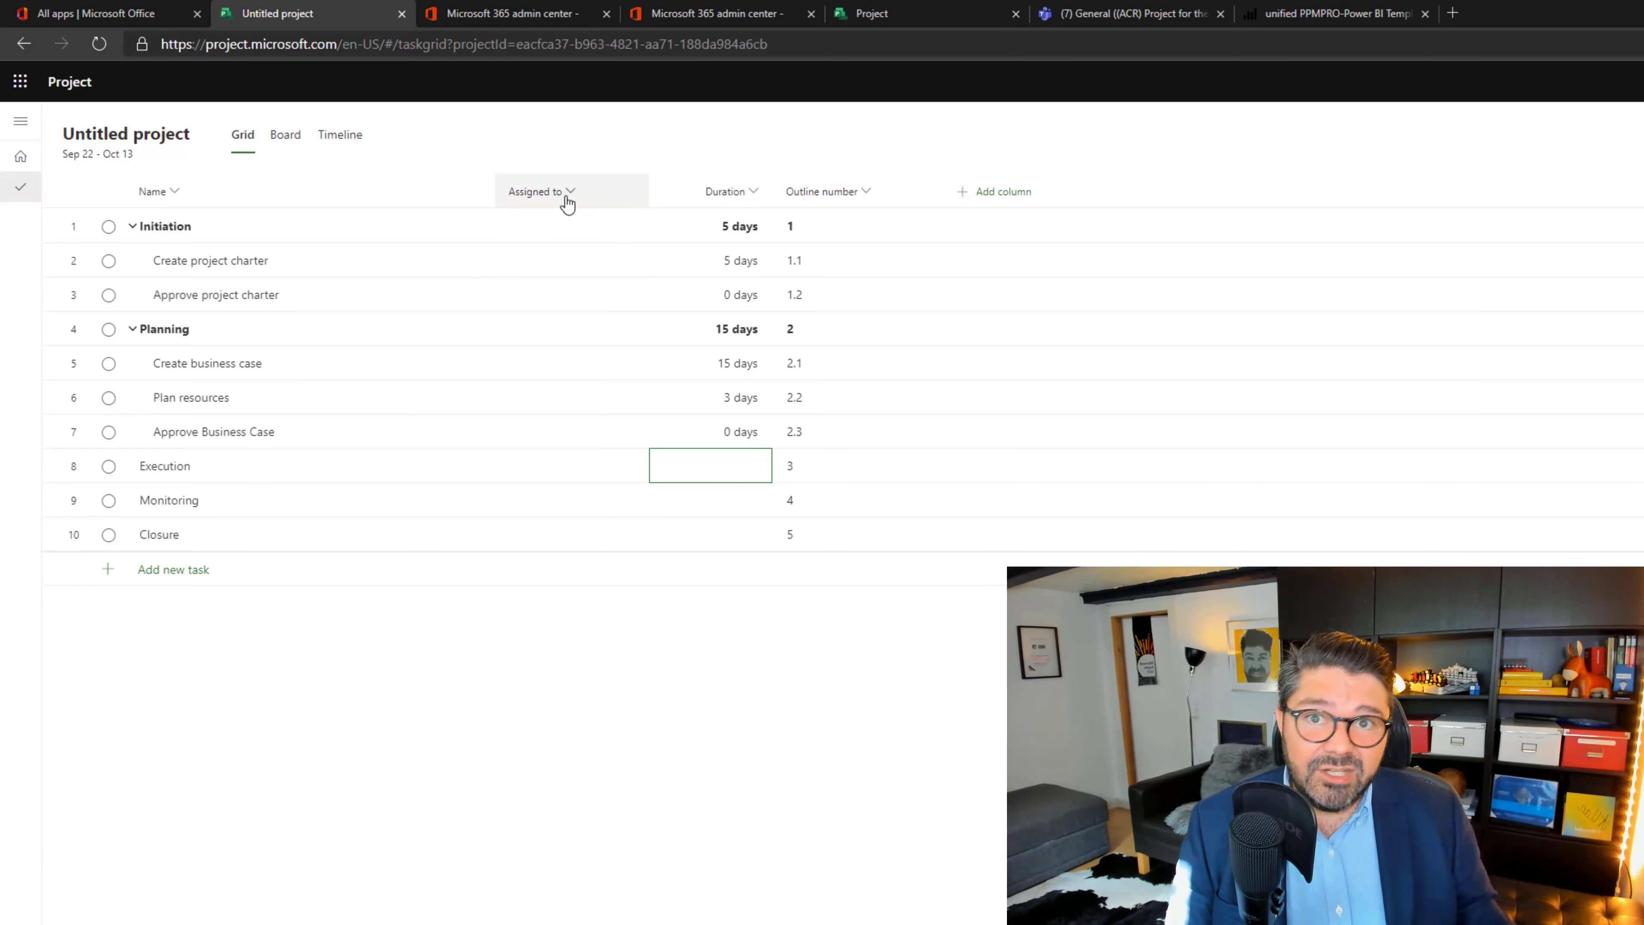
pyautogui.click(632, 261)
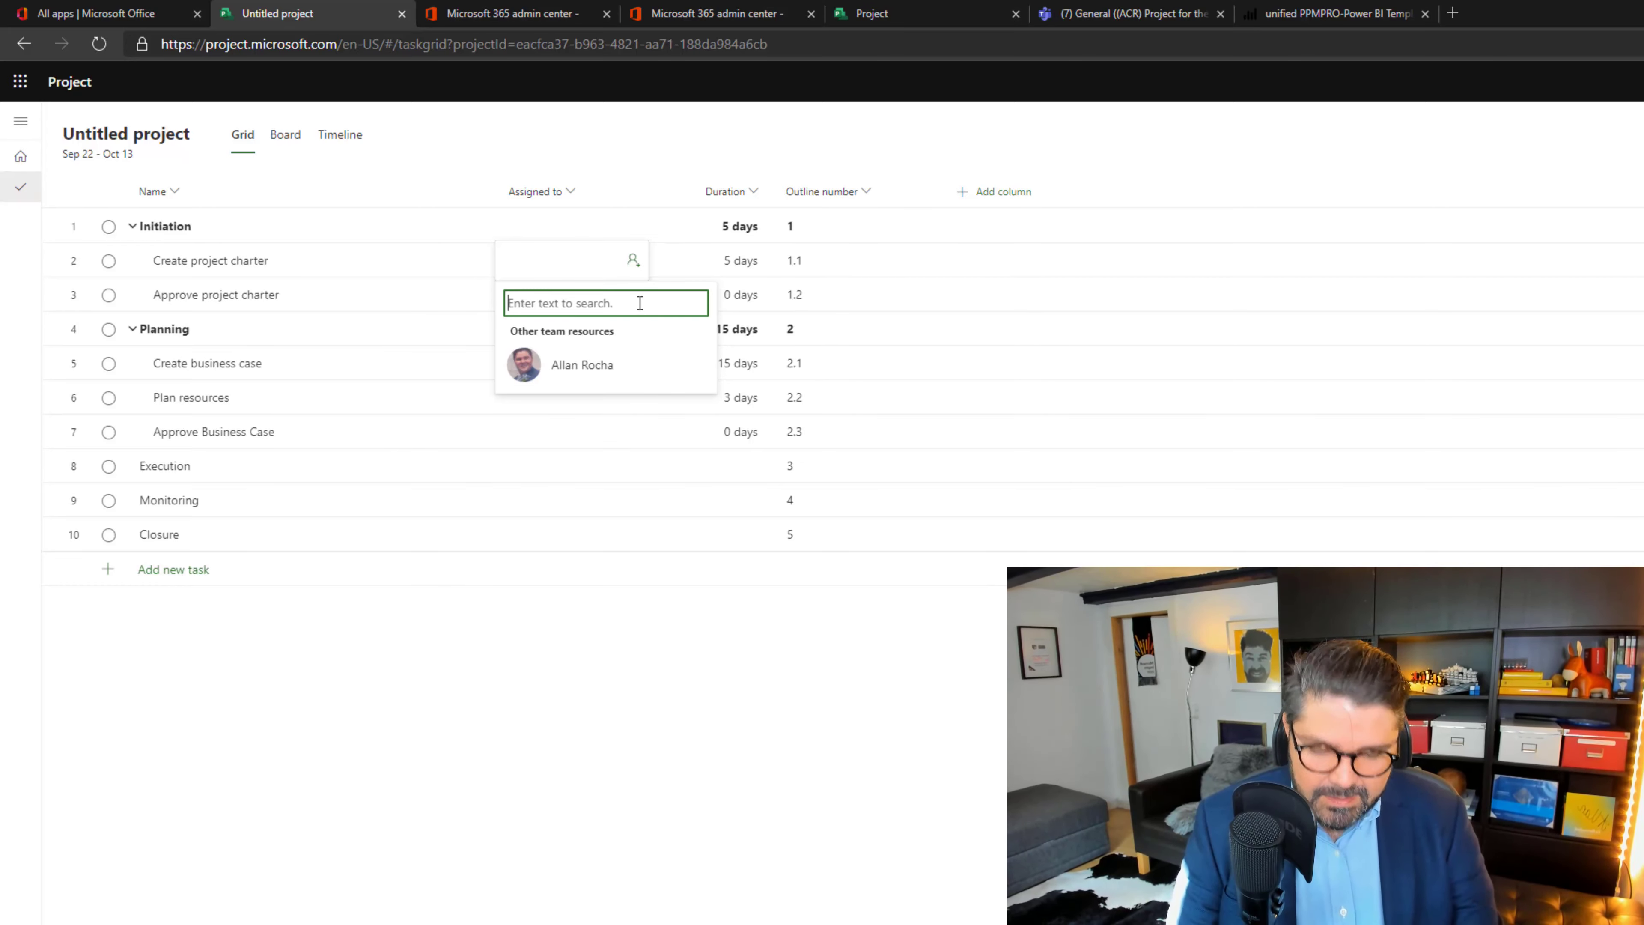
pyautogui.write('kristina')
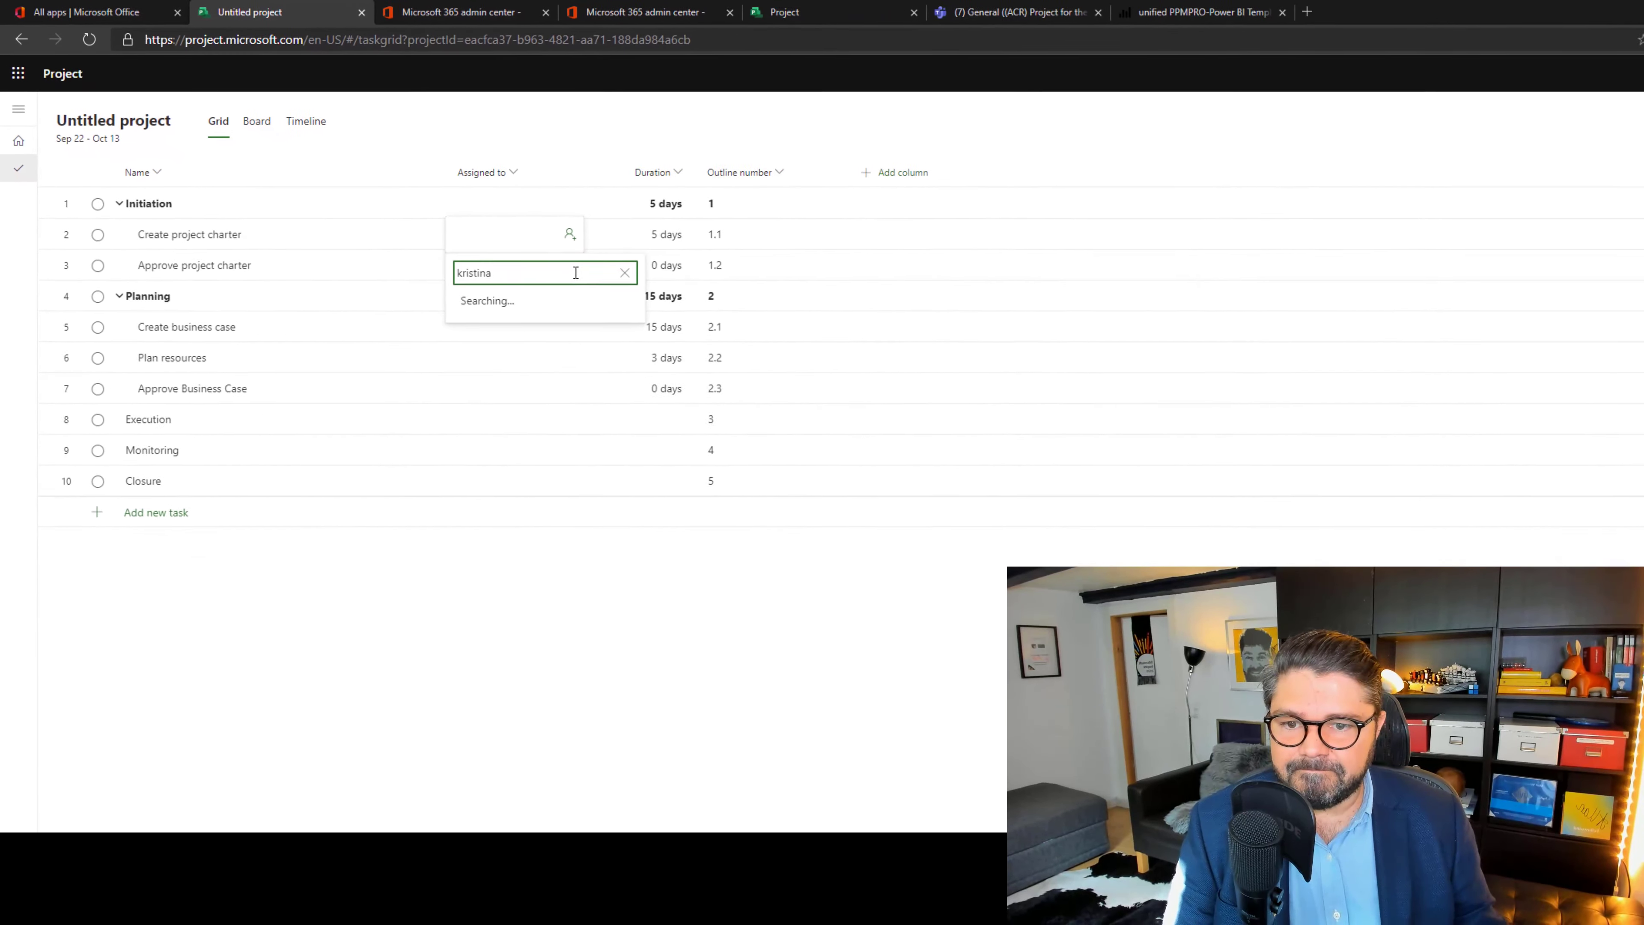
pyautogui.click(487, 296)
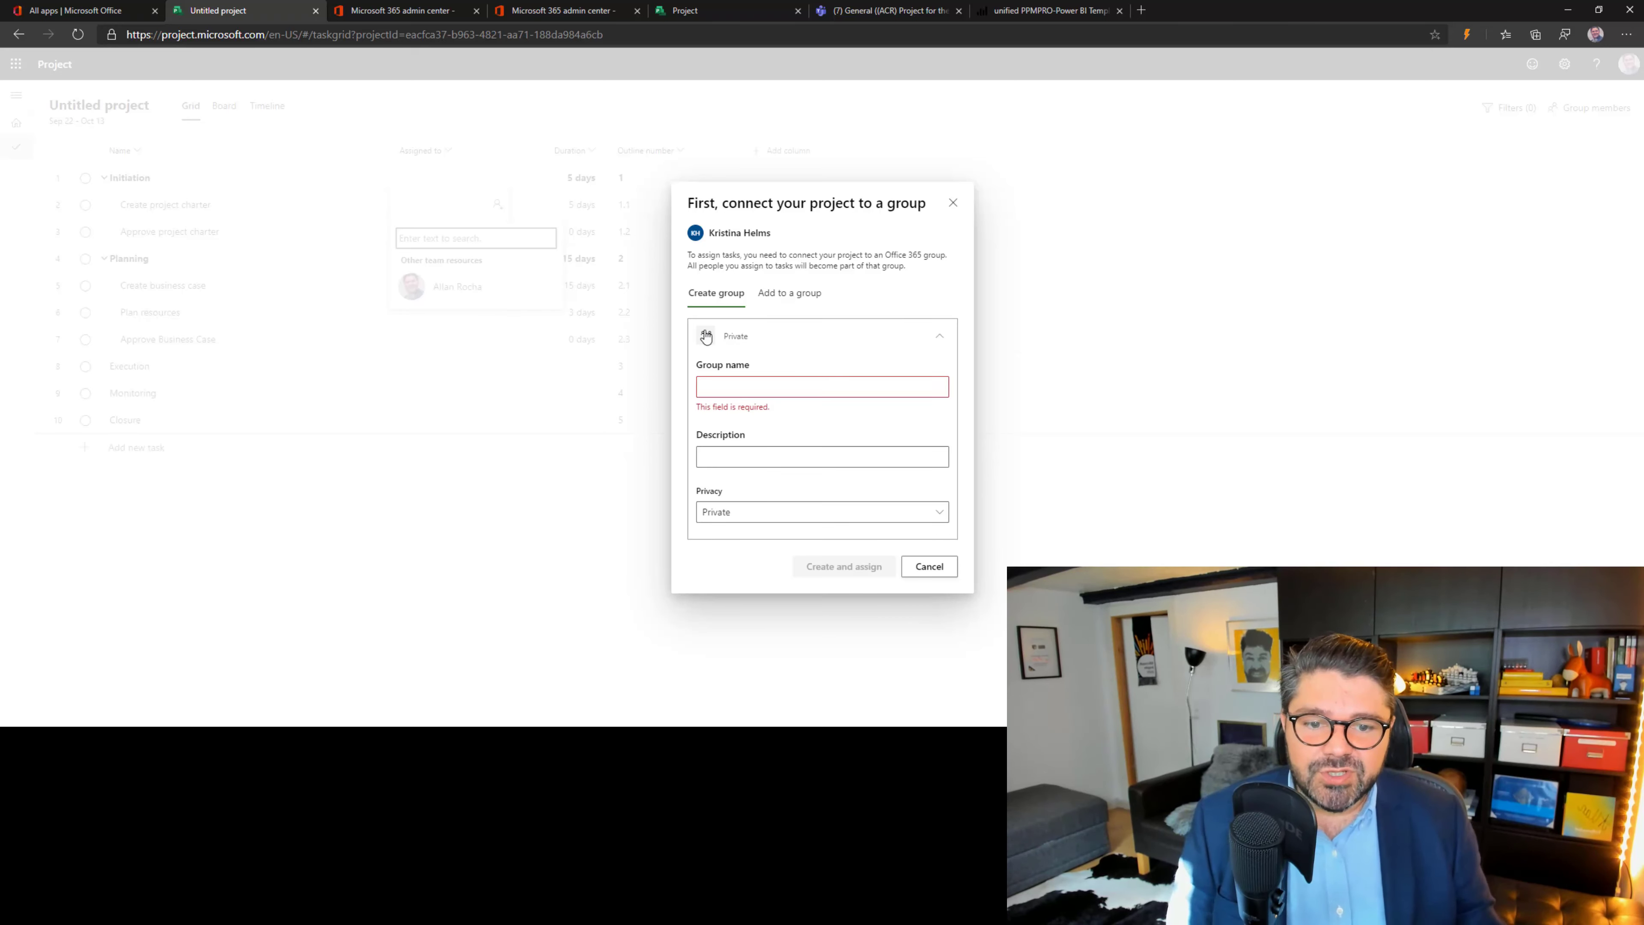
pyautogui.click(940, 571)
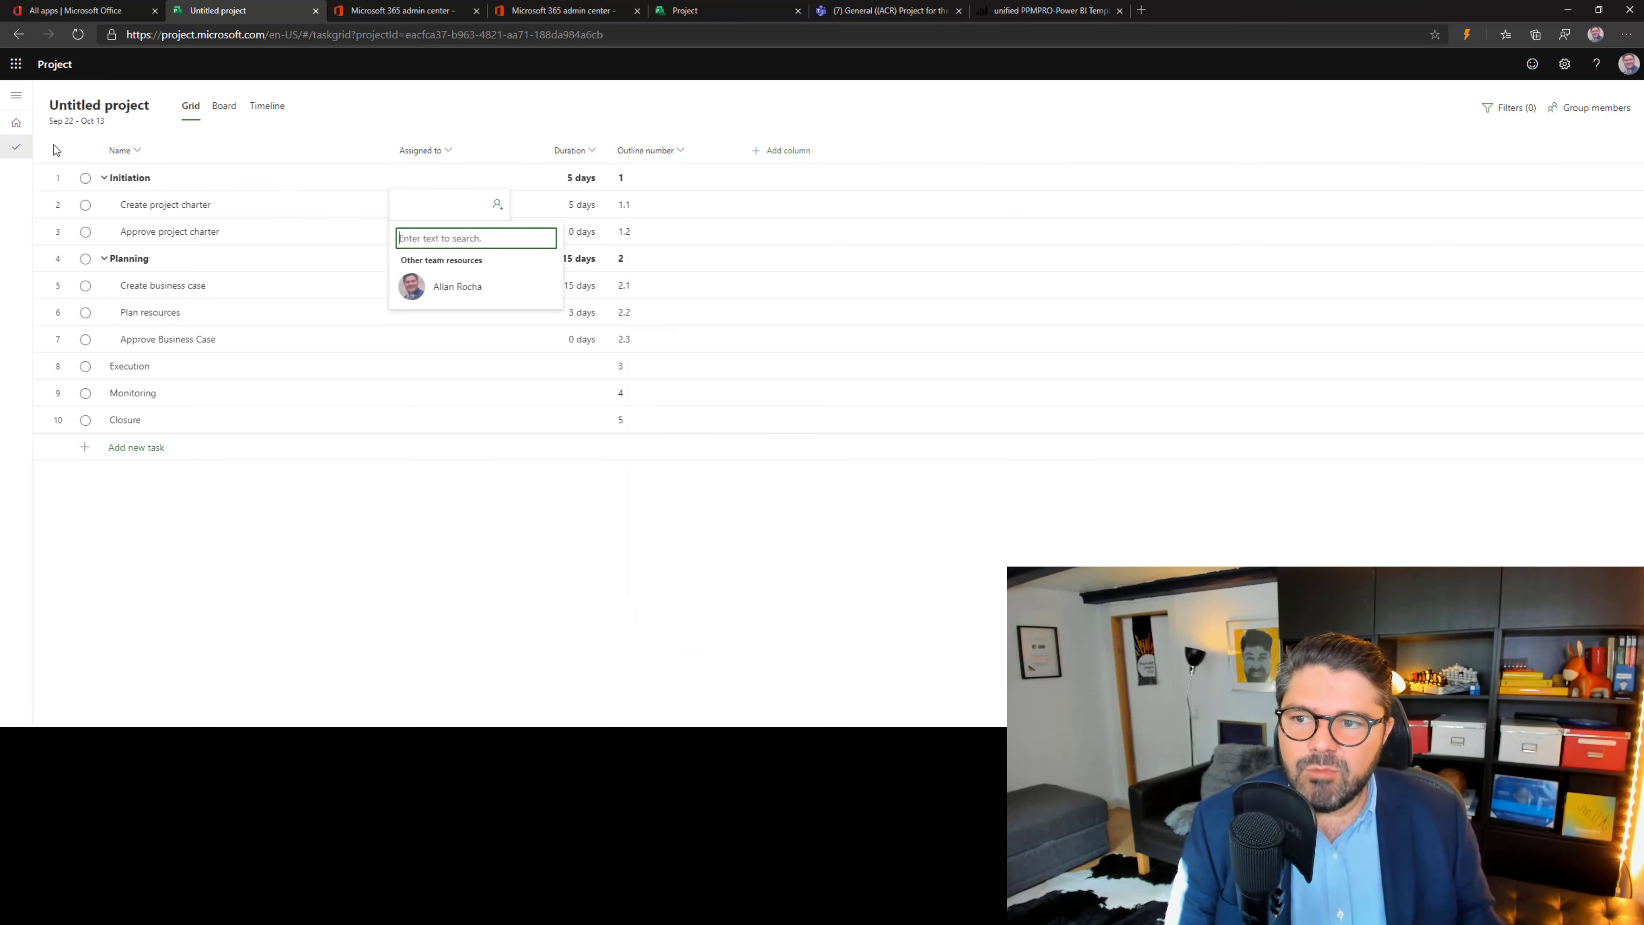
# Step: Review the calendar options in the project details and rename the project "(ACR) Broadcast"
pyautogui.click(99, 106)
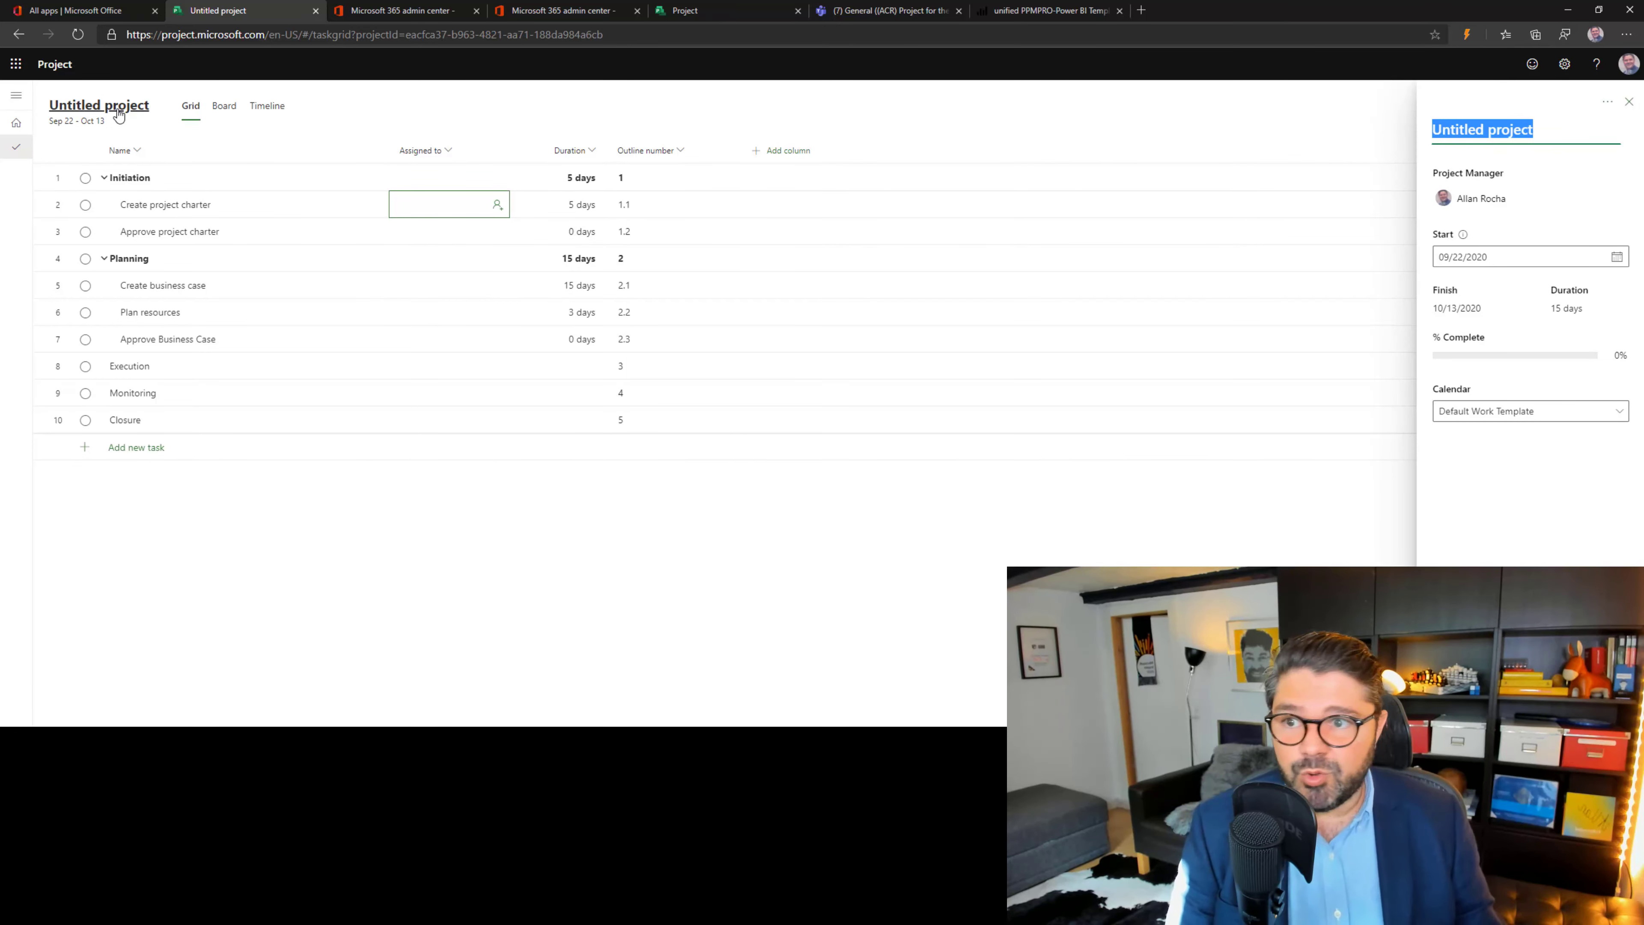
pyautogui.click(1512, 413)
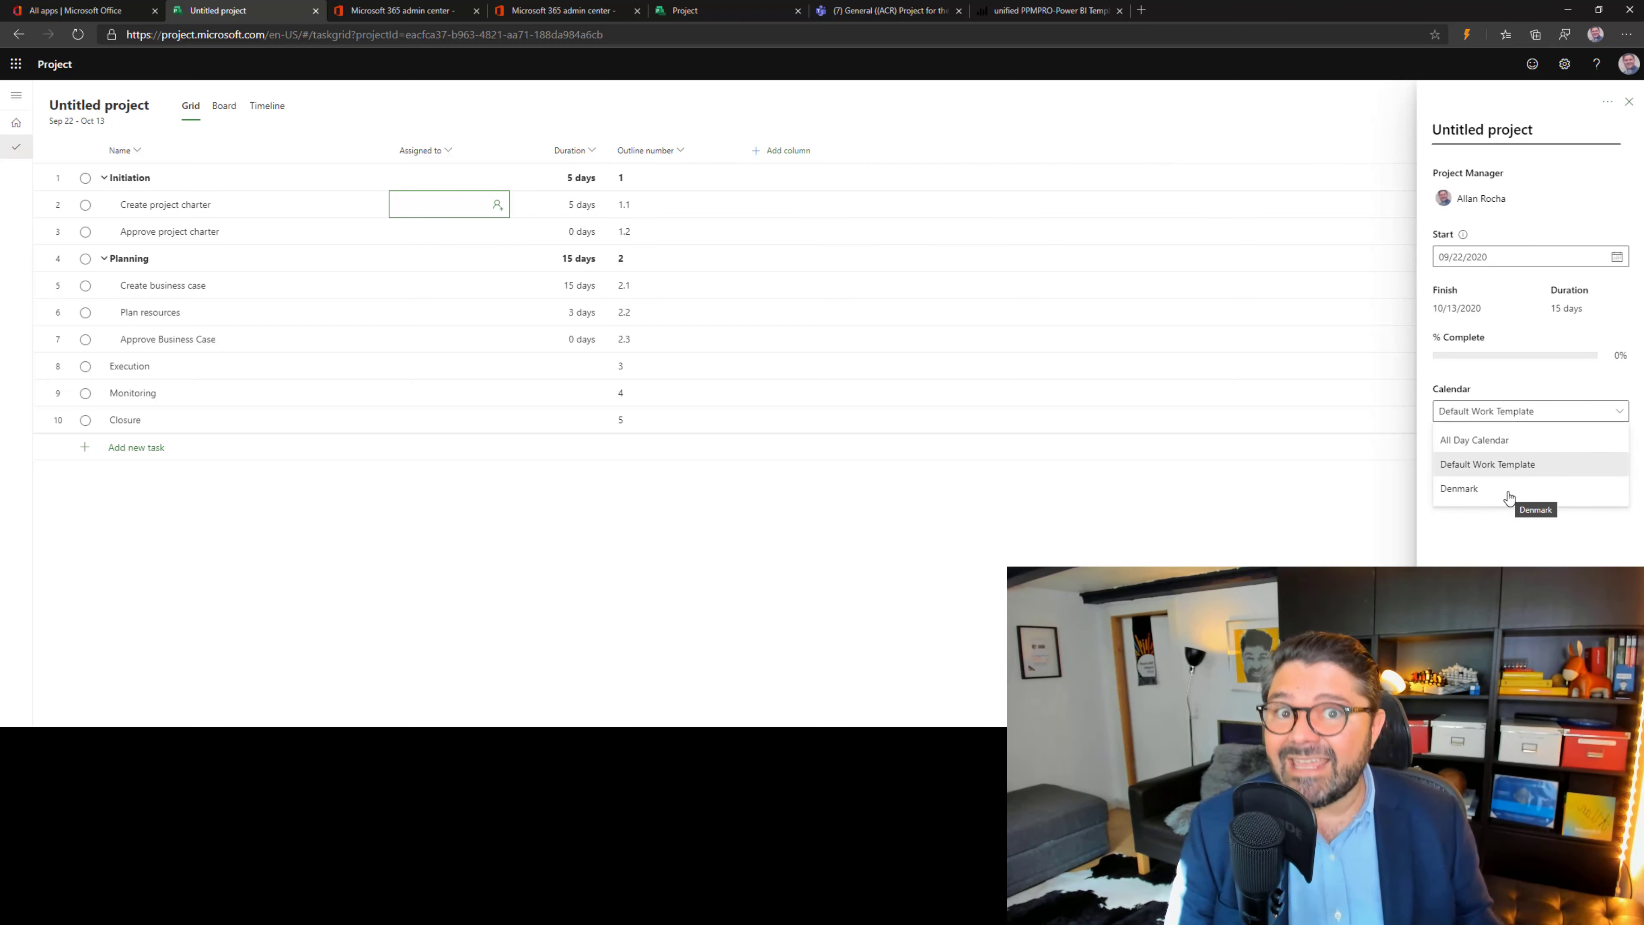
pyautogui.click(1536, 154)
pyautogui.click(1526, 133)
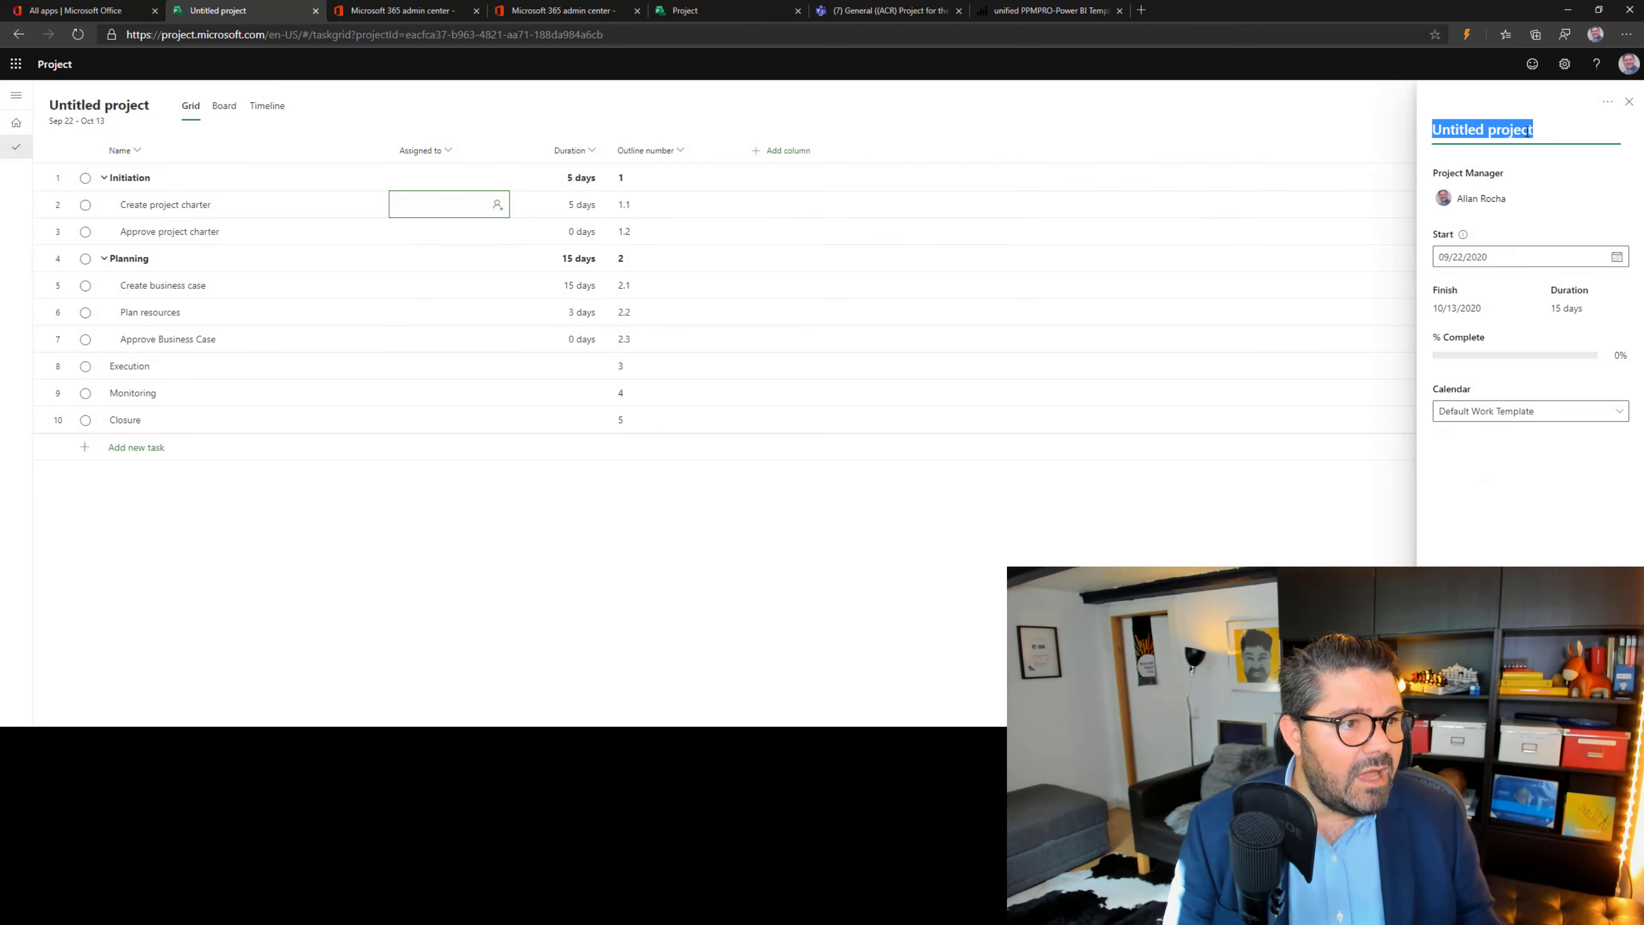
pyautogui.write('(ACR) ')
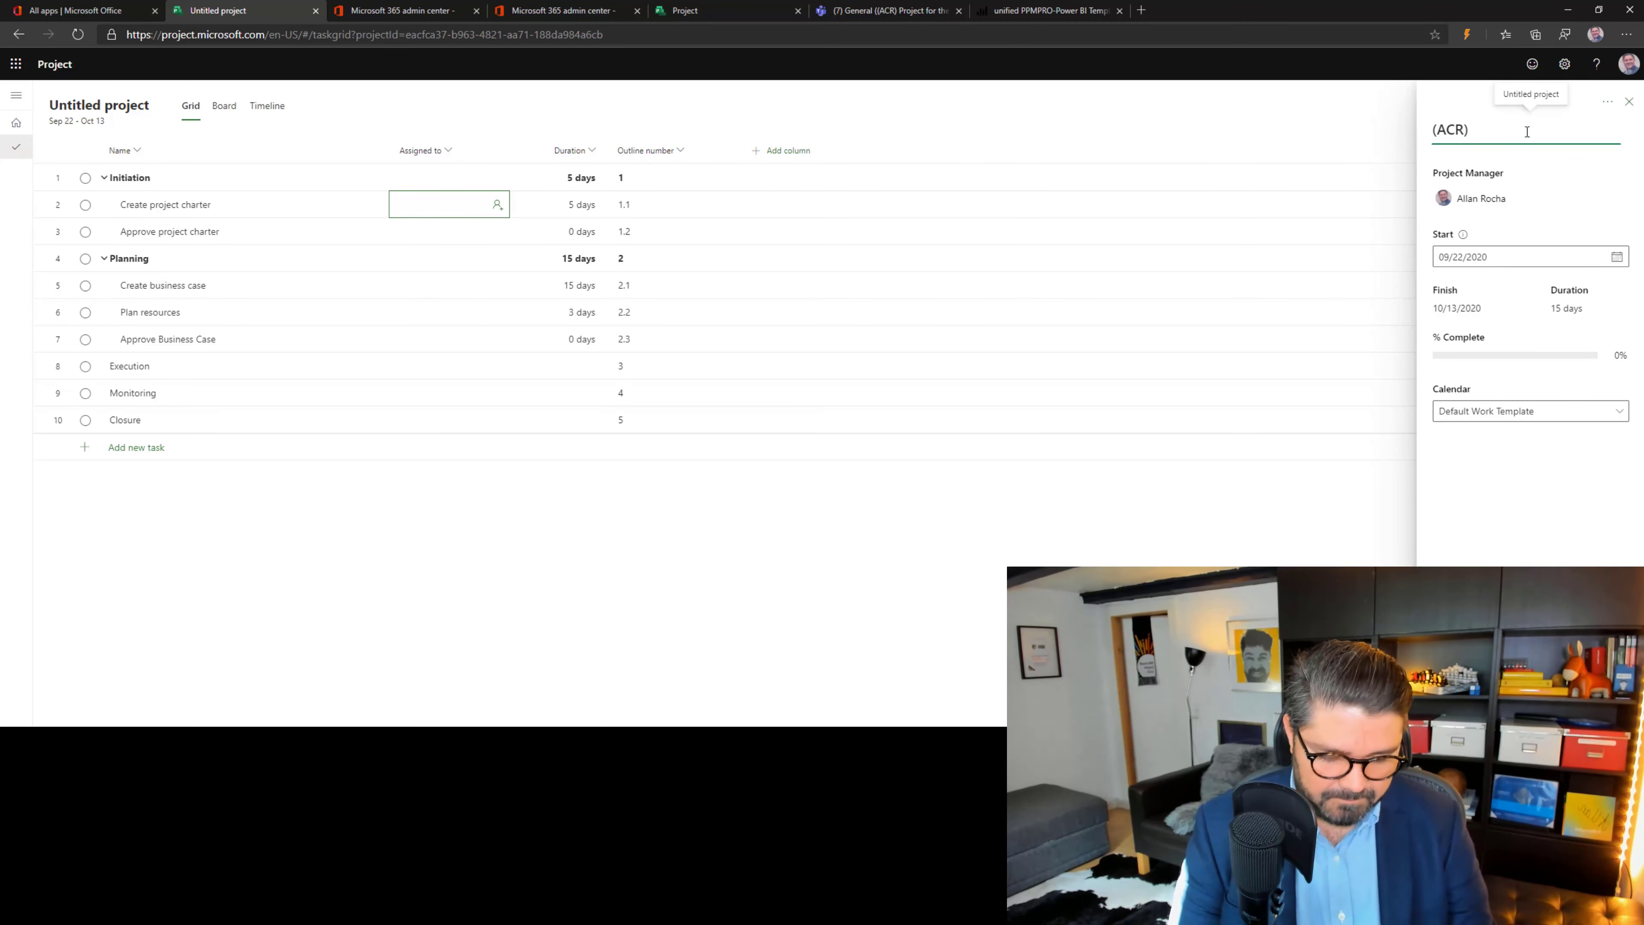
pyautogui.write('Broadband')
pyautogui.press('BackSpace')
pyautogui.press('BackSpace')
pyautogui.press('BackSpace')
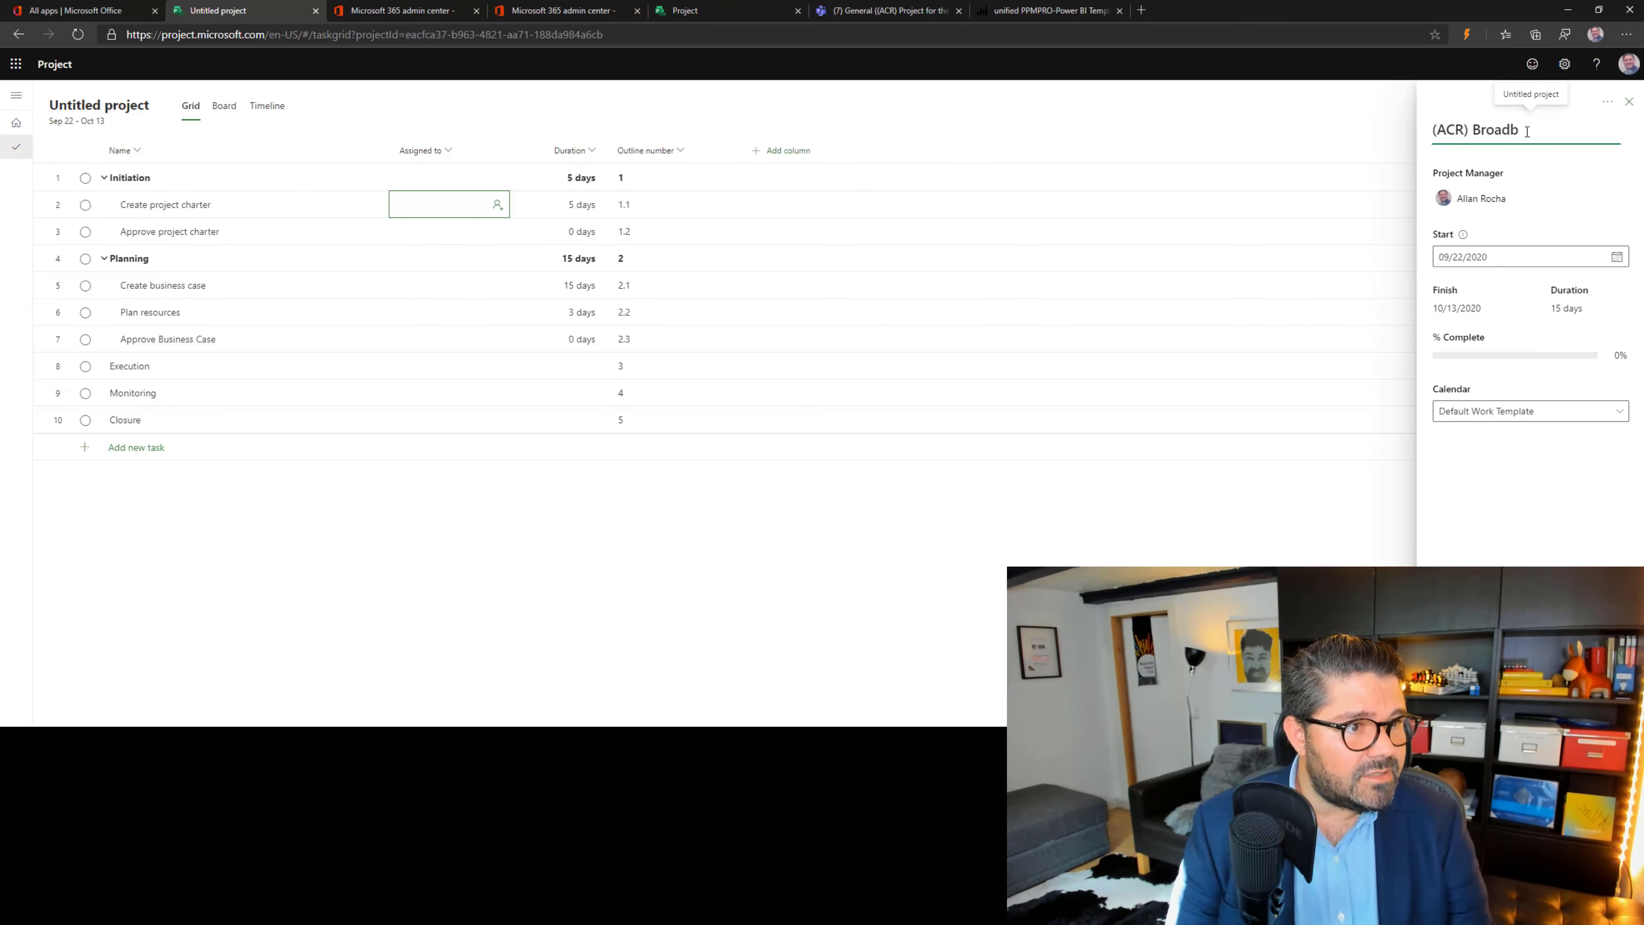
pyautogui.press('BackSpace')
pyautogui.write('cast')
pyautogui.press('Tab')
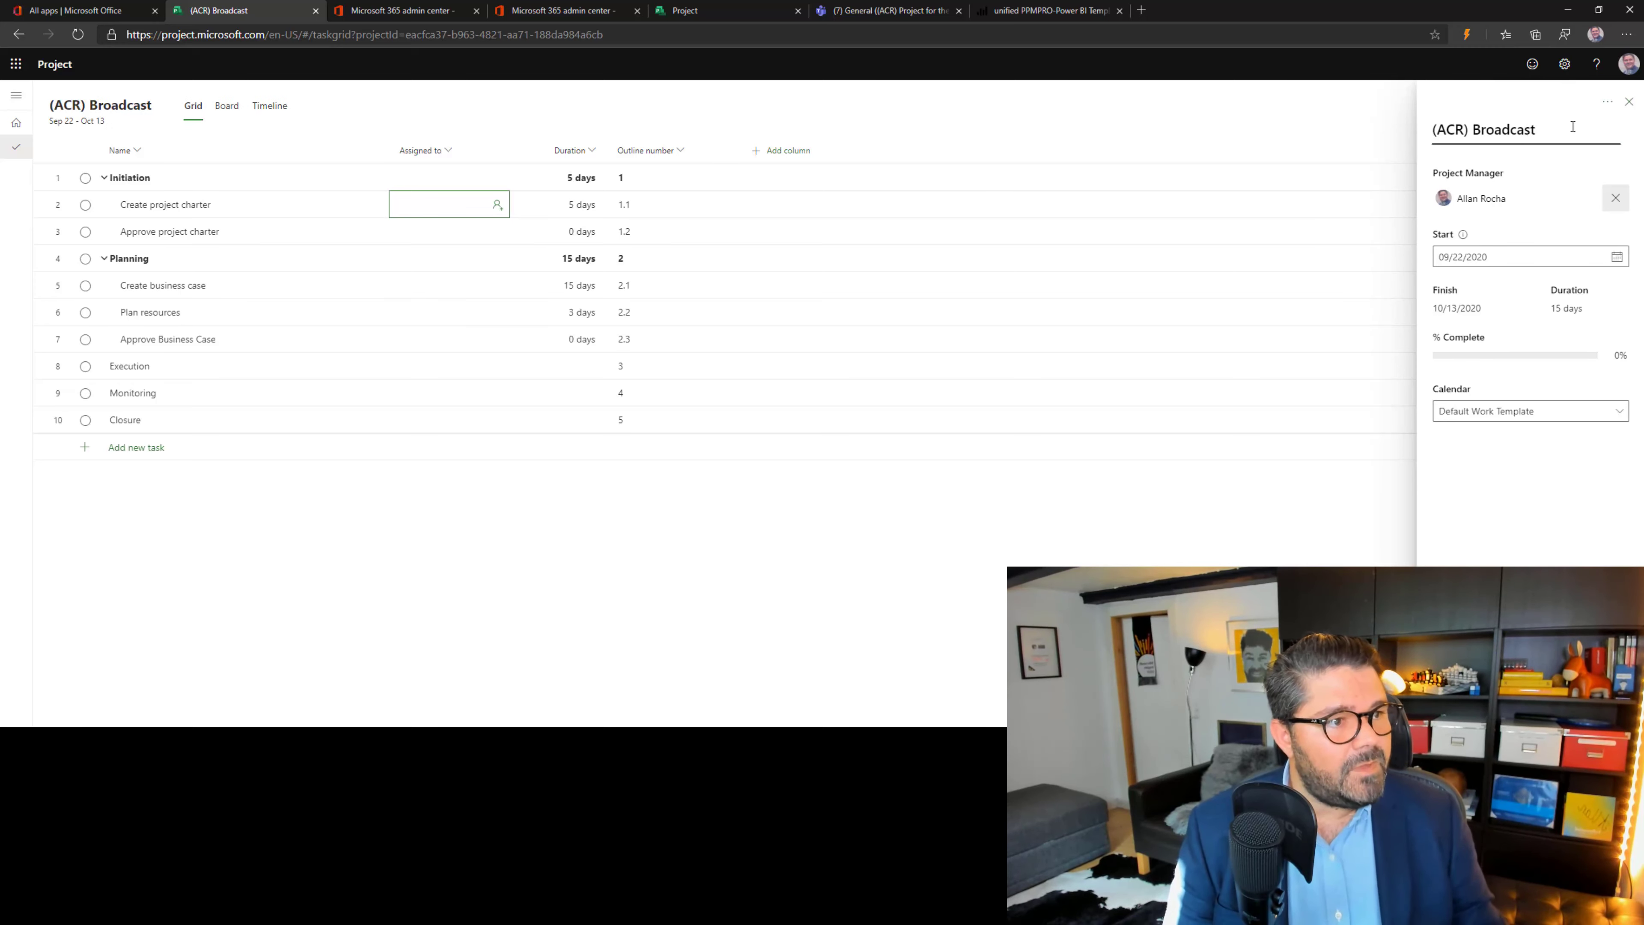
pyautogui.click(1629, 102)
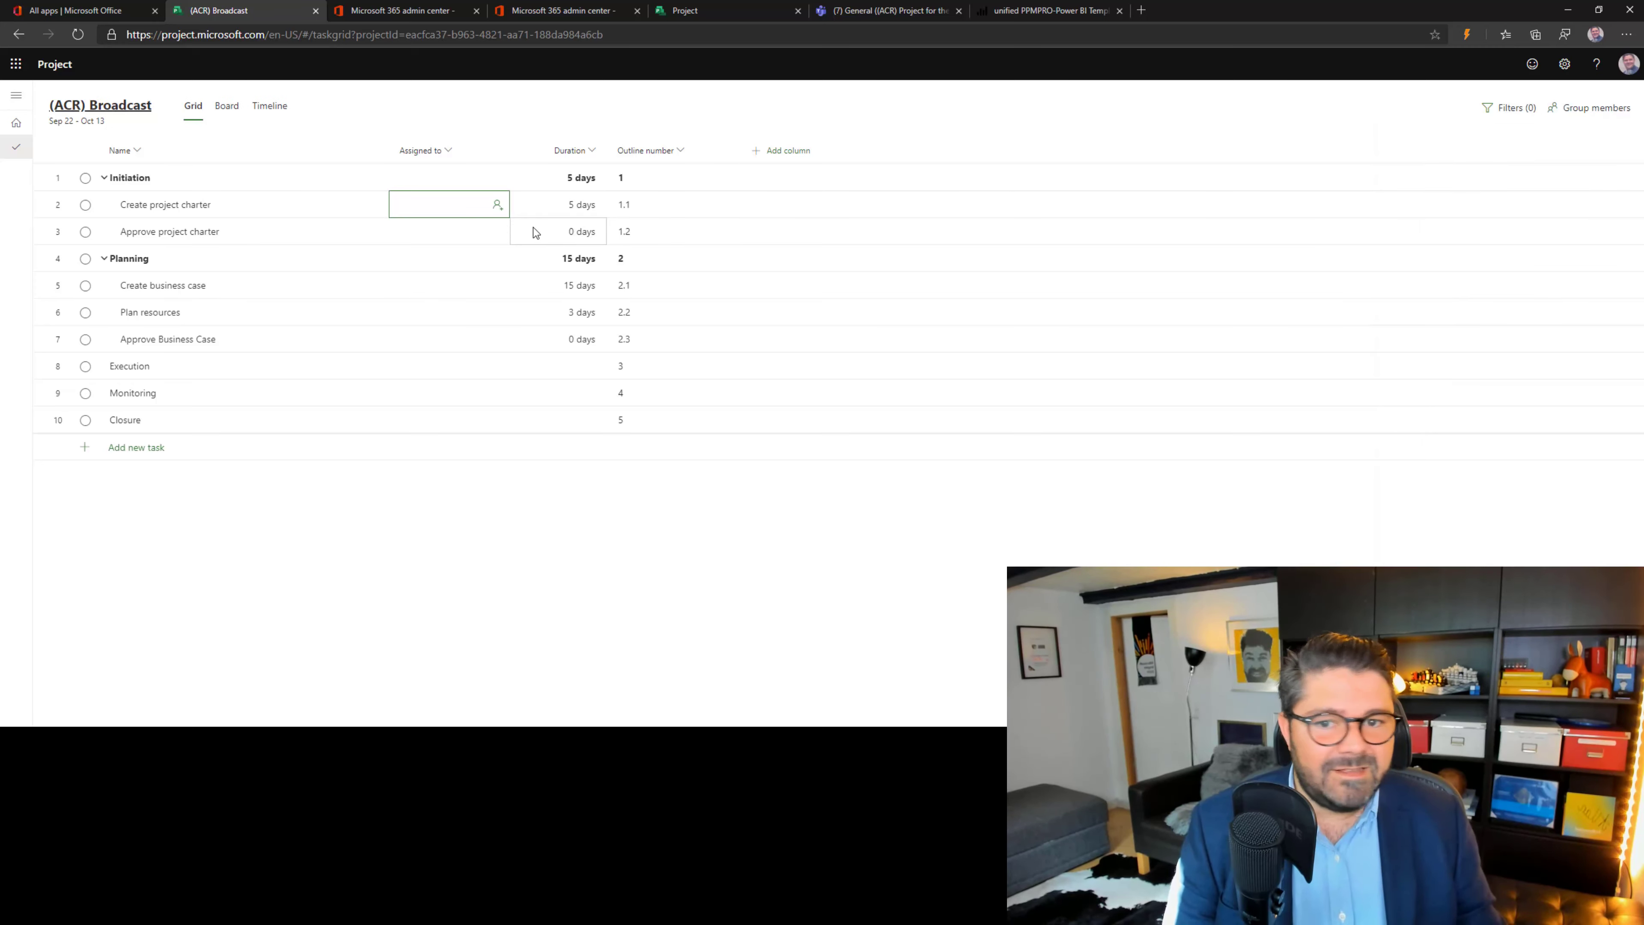
# Step: Assign the searched colleague to "Create project charter", creating the private group "(ACR) Broadcast" for the project
pyautogui.click(497, 206)
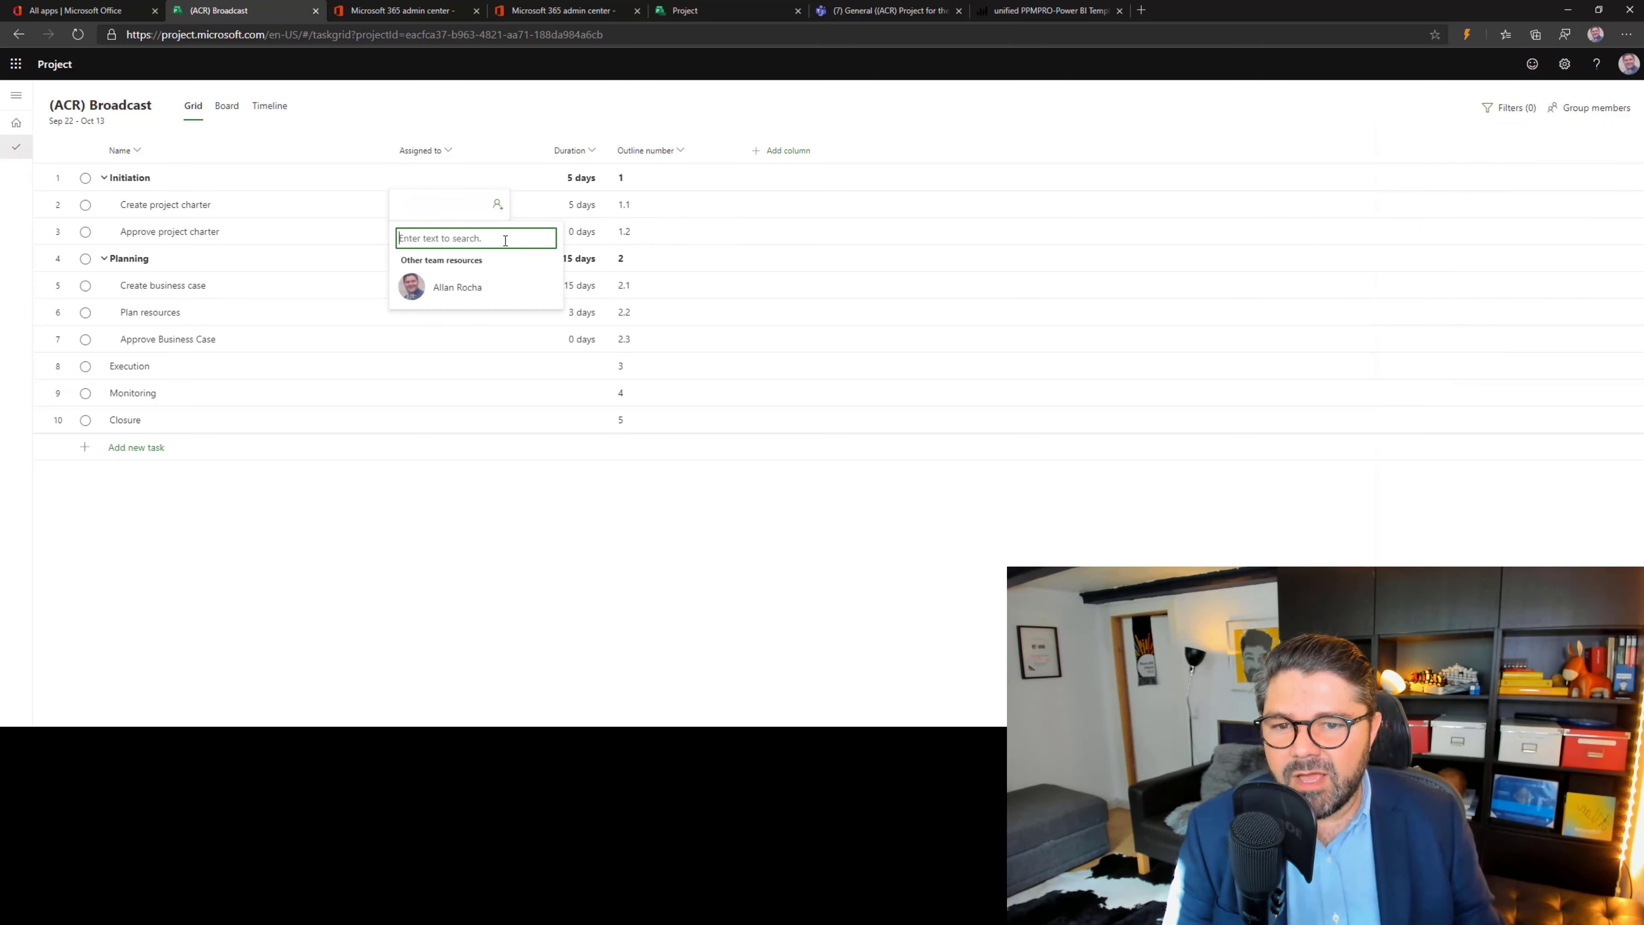
pyautogui.write('kris')
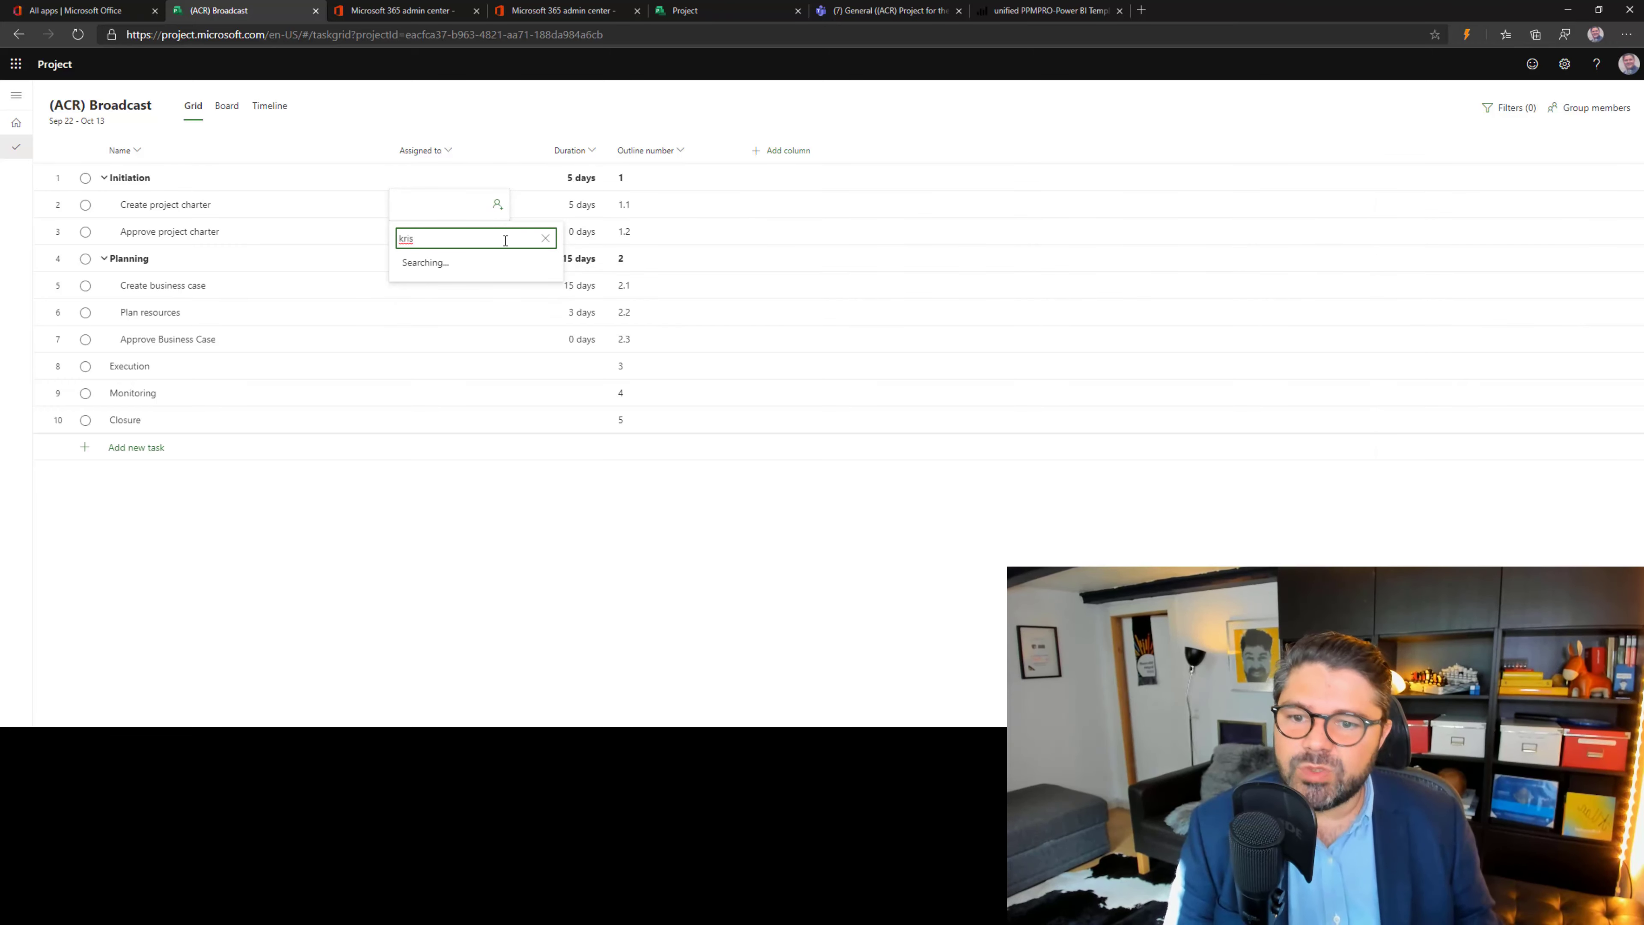
pyautogui.click(492, 315)
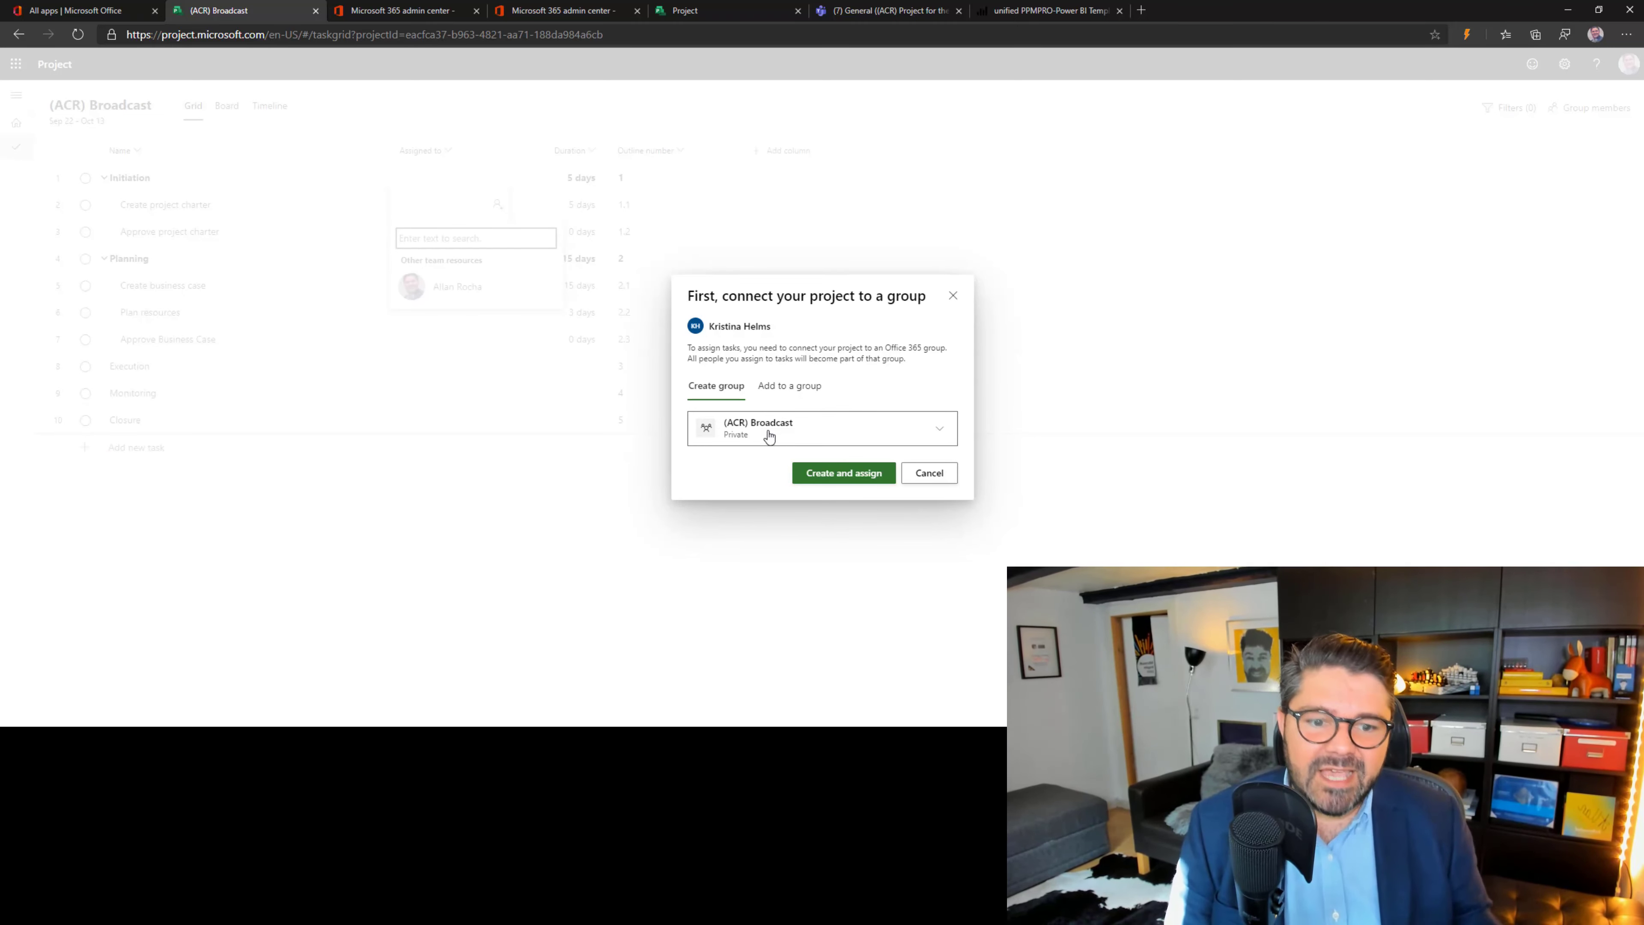
pyautogui.click(843, 473)
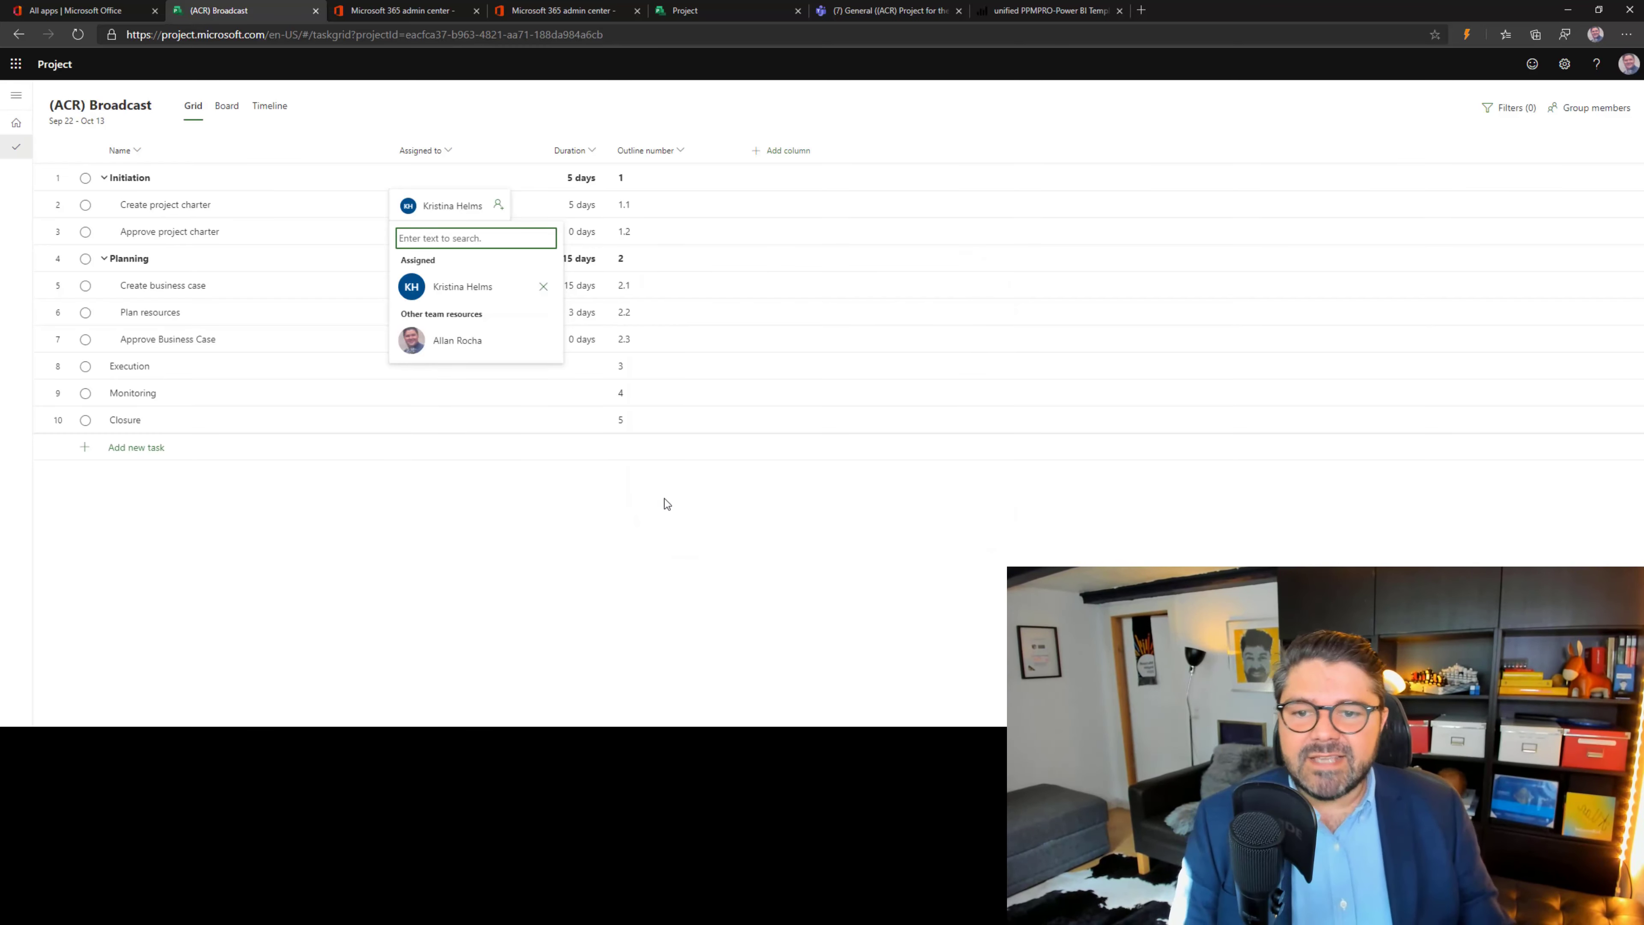
# Step: Assign the Generic Business Consultant resource to "Create business case", found by searching for "gener"
pyautogui.click(272, 231)
pyautogui.click(455, 228)
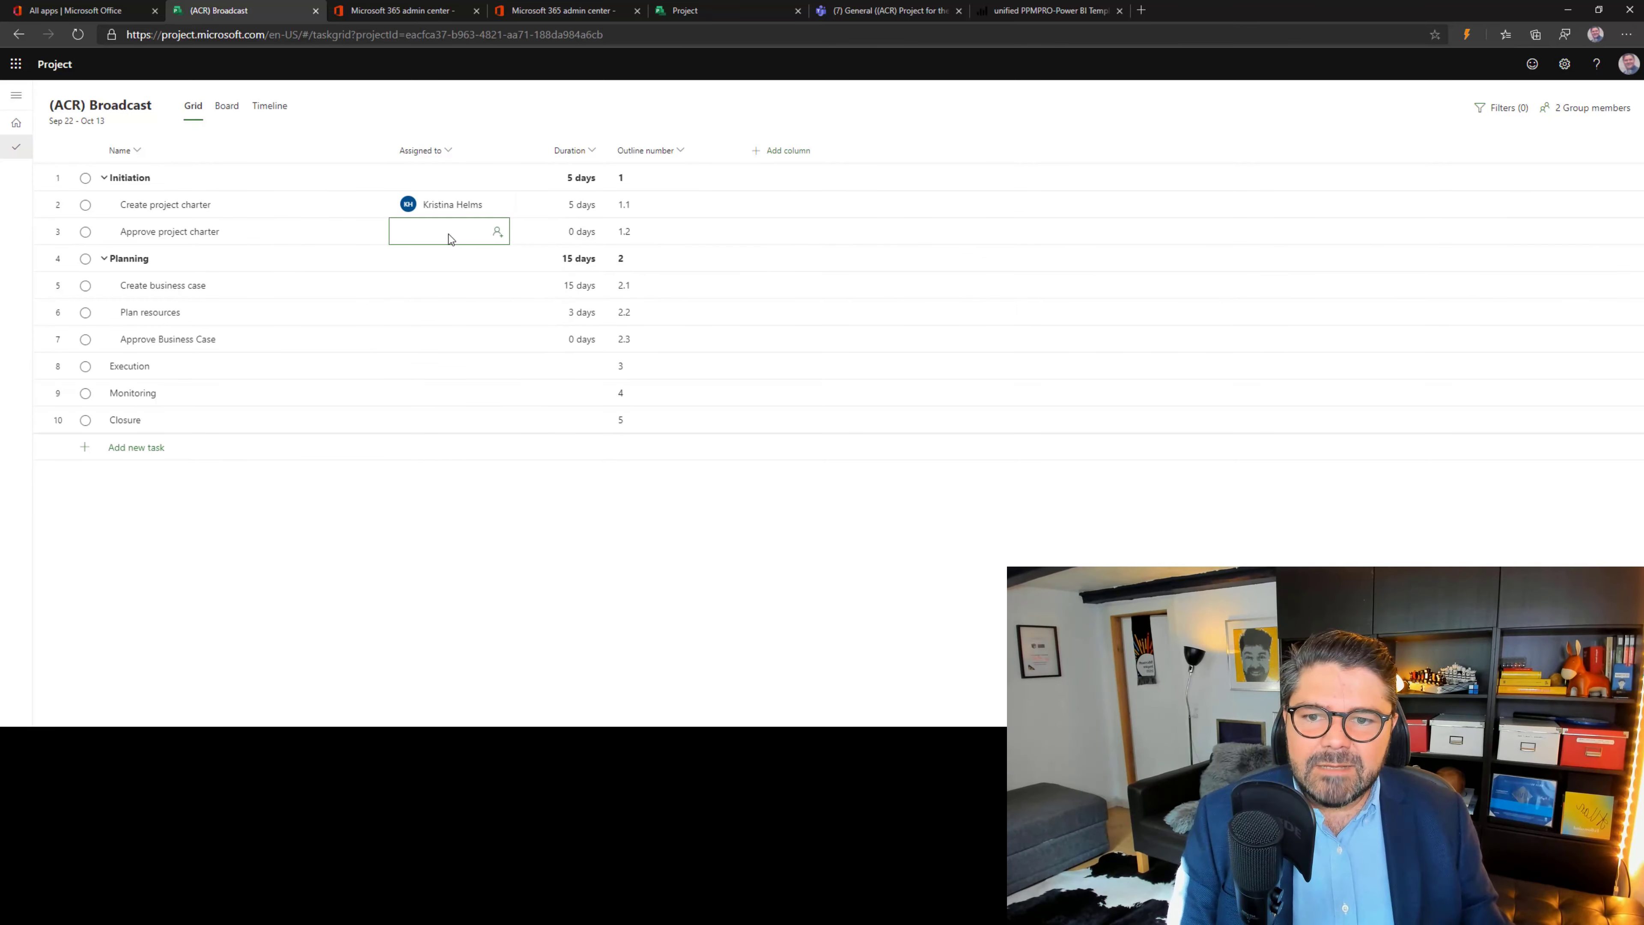
pyautogui.click(465, 282)
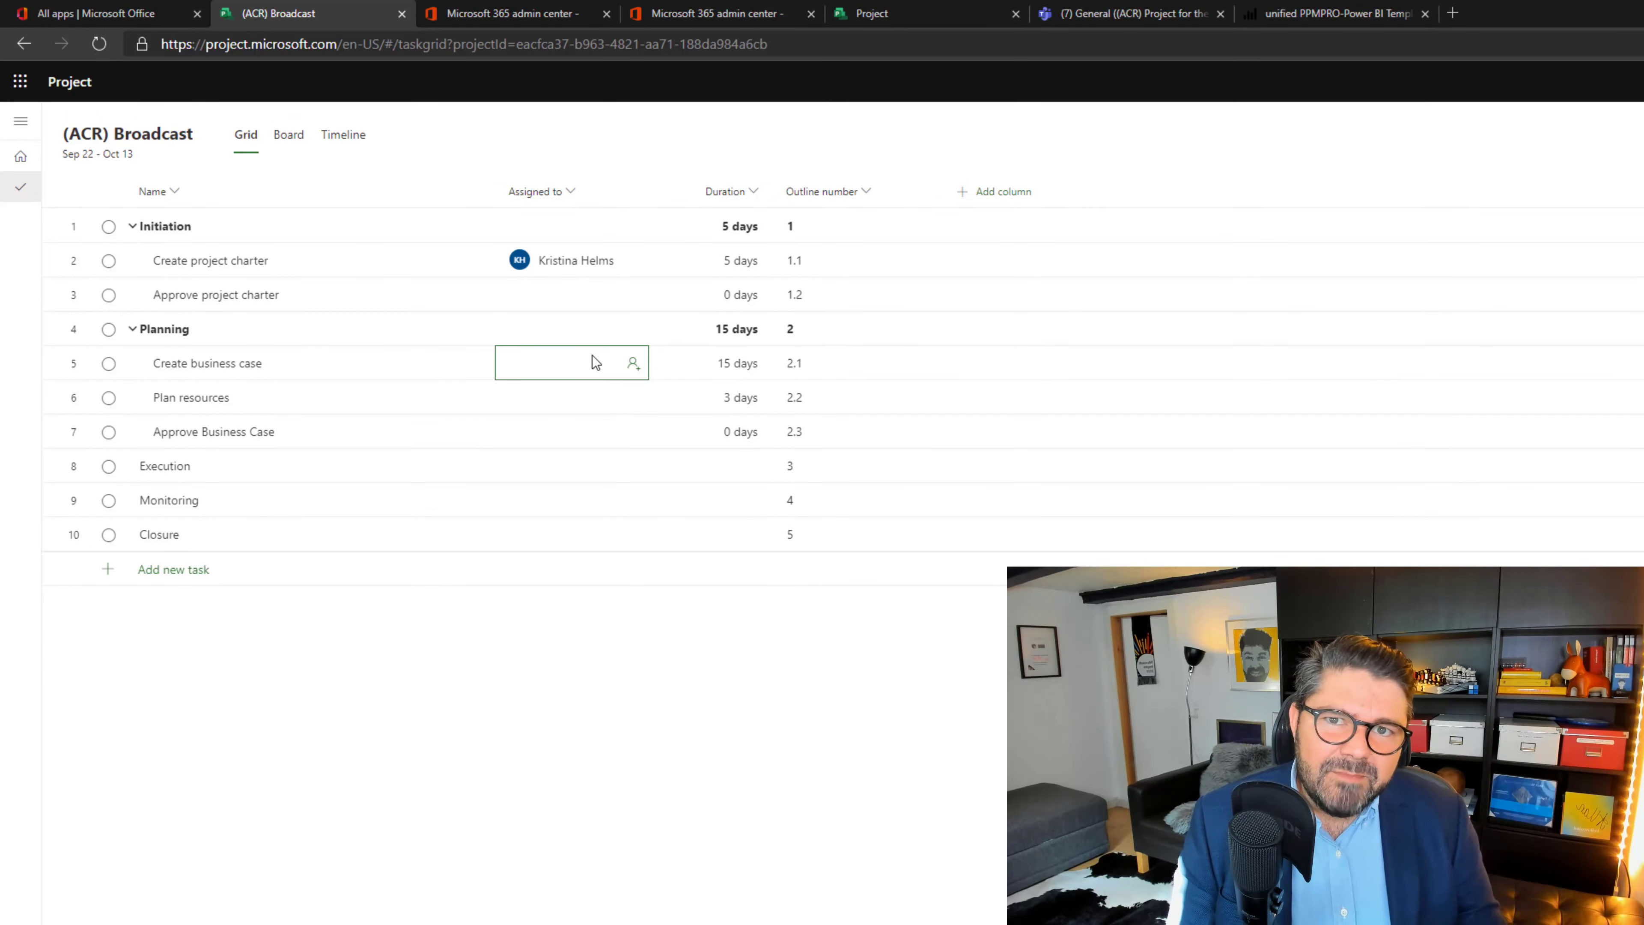
pyautogui.click(633, 362)
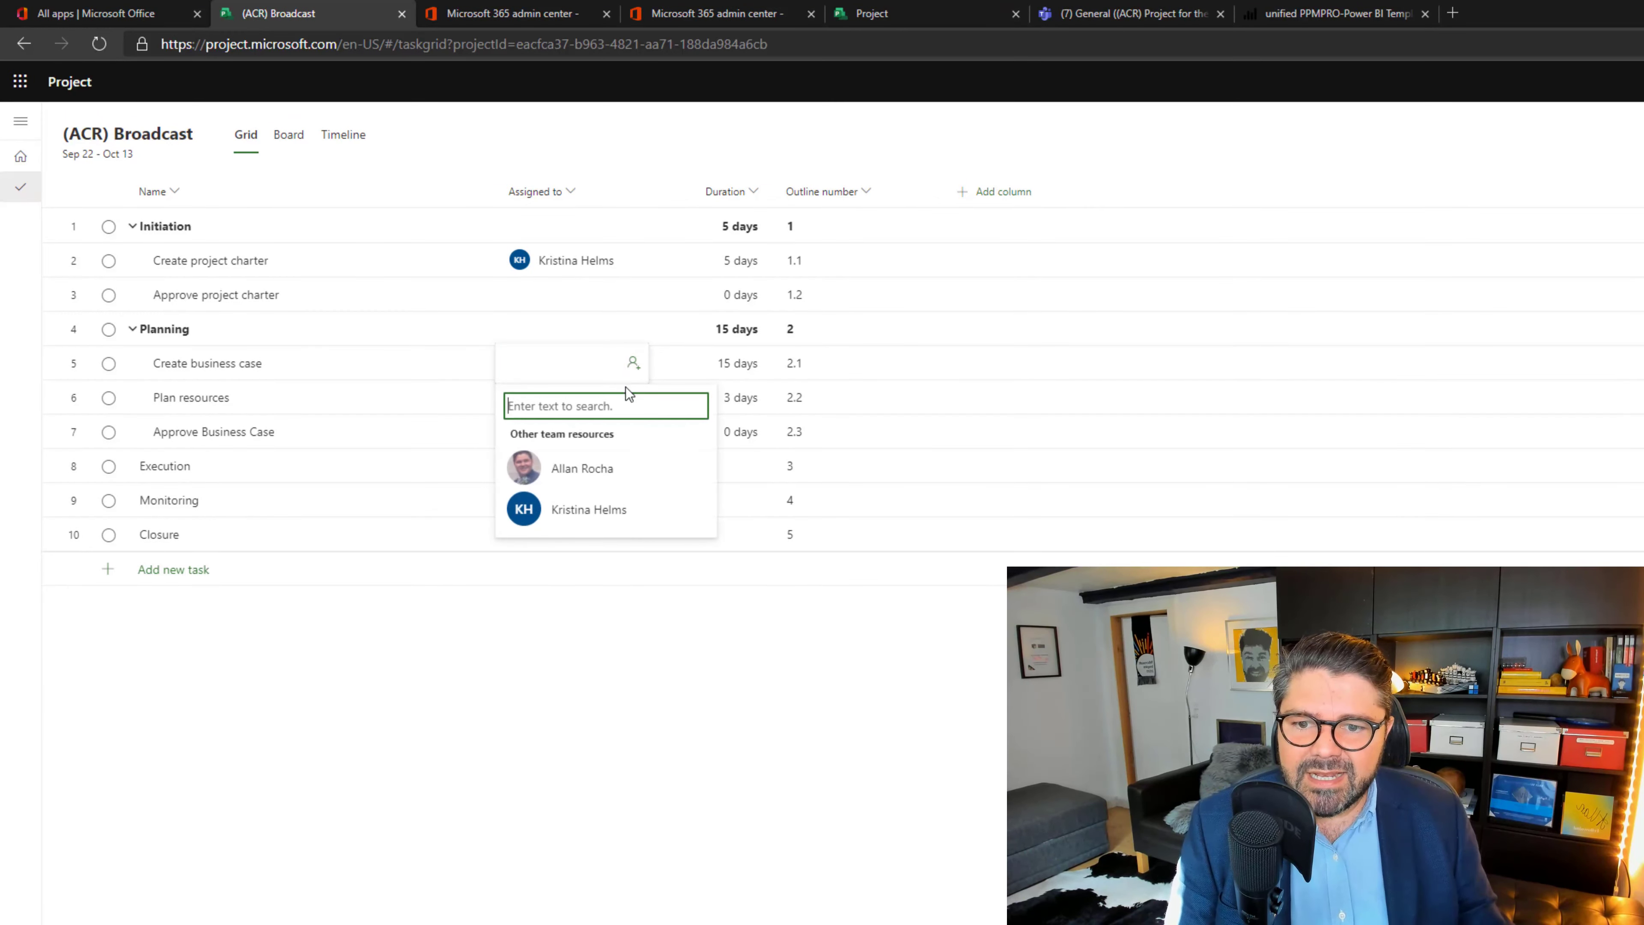
pyautogui.write('gener')
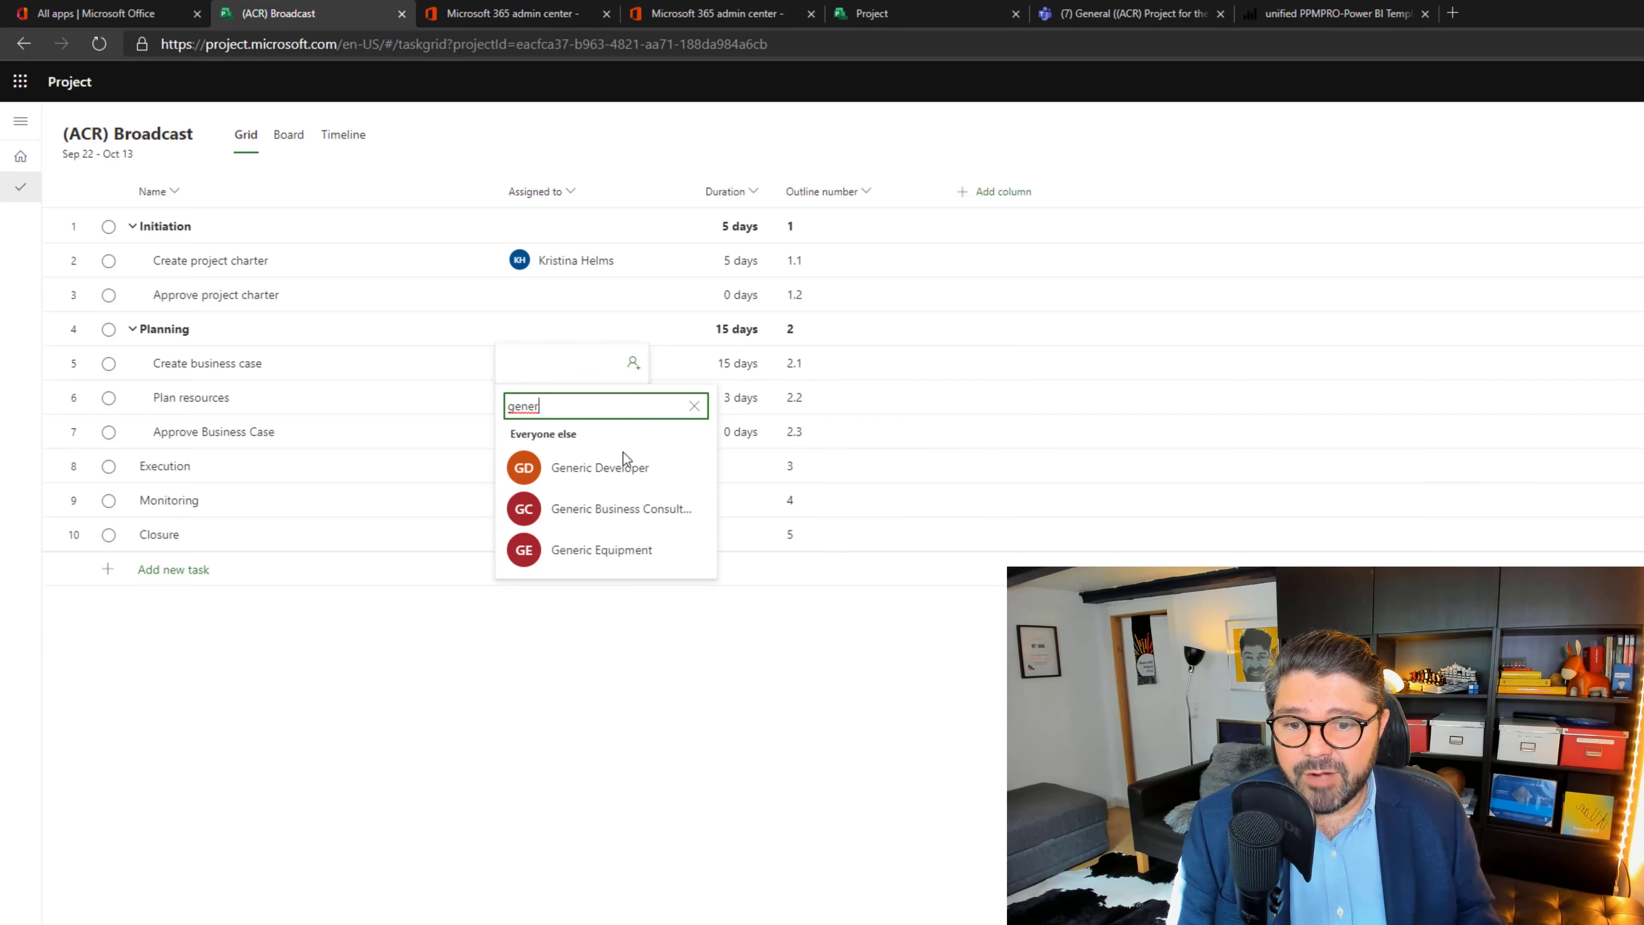
pyautogui.click(616, 516)
# Step: Assign "Plan resources" to the same colleague who is assigned to "Create project charter"
pyautogui.click(364, 402)
pyautogui.click(635, 405)
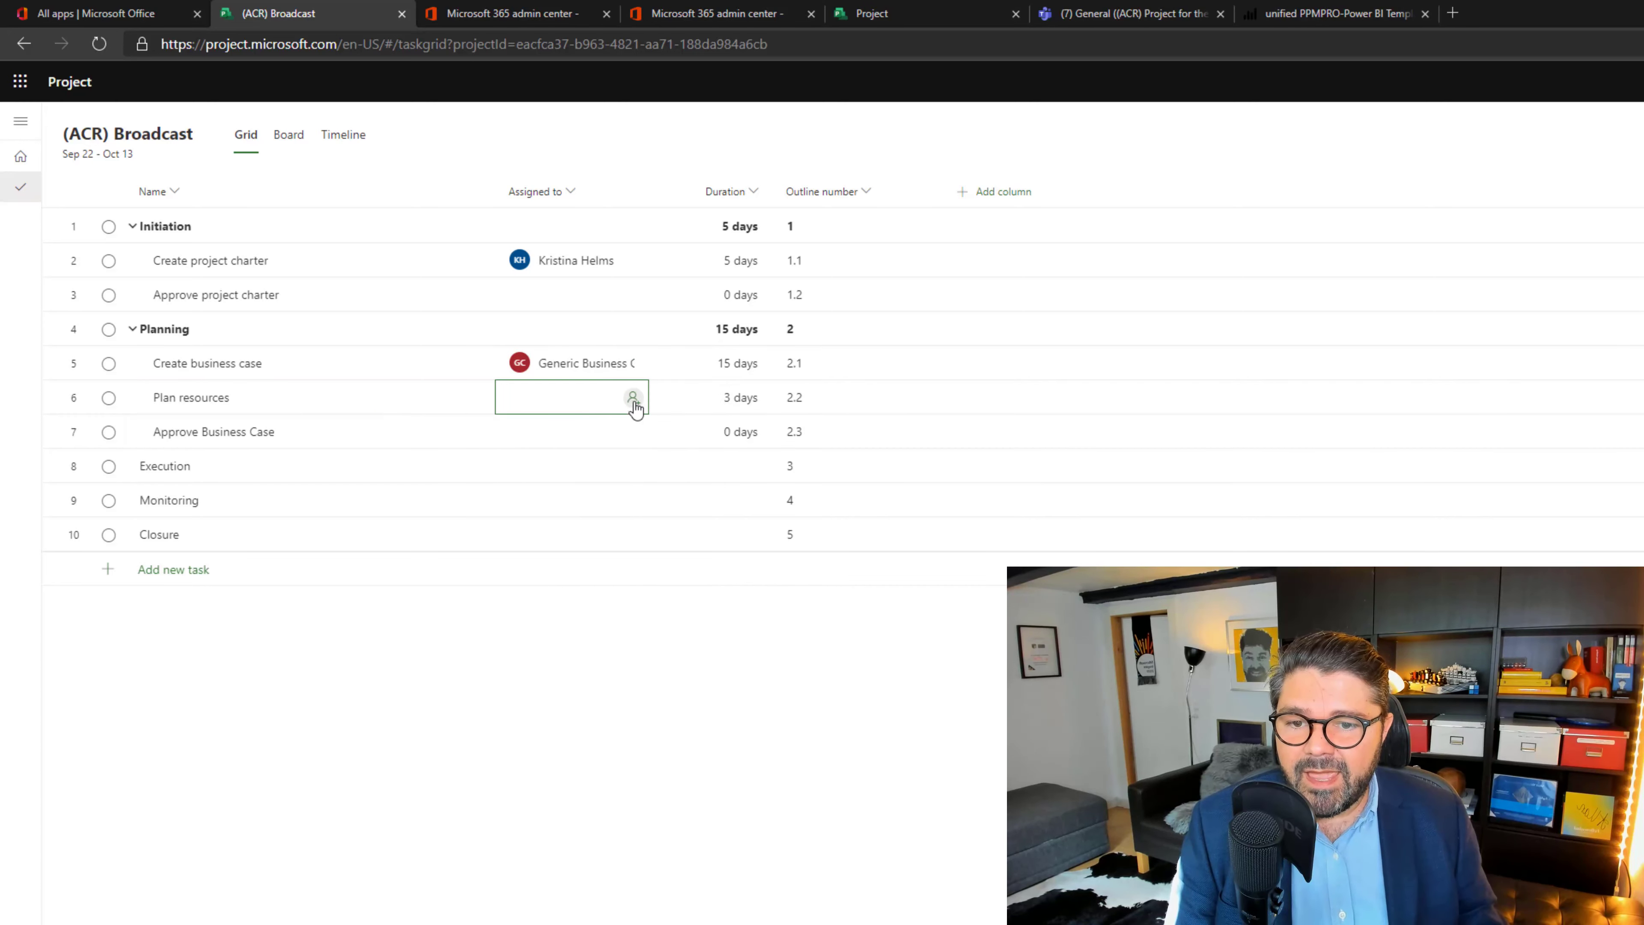
pyautogui.click(635, 405)
pyautogui.click(586, 539)
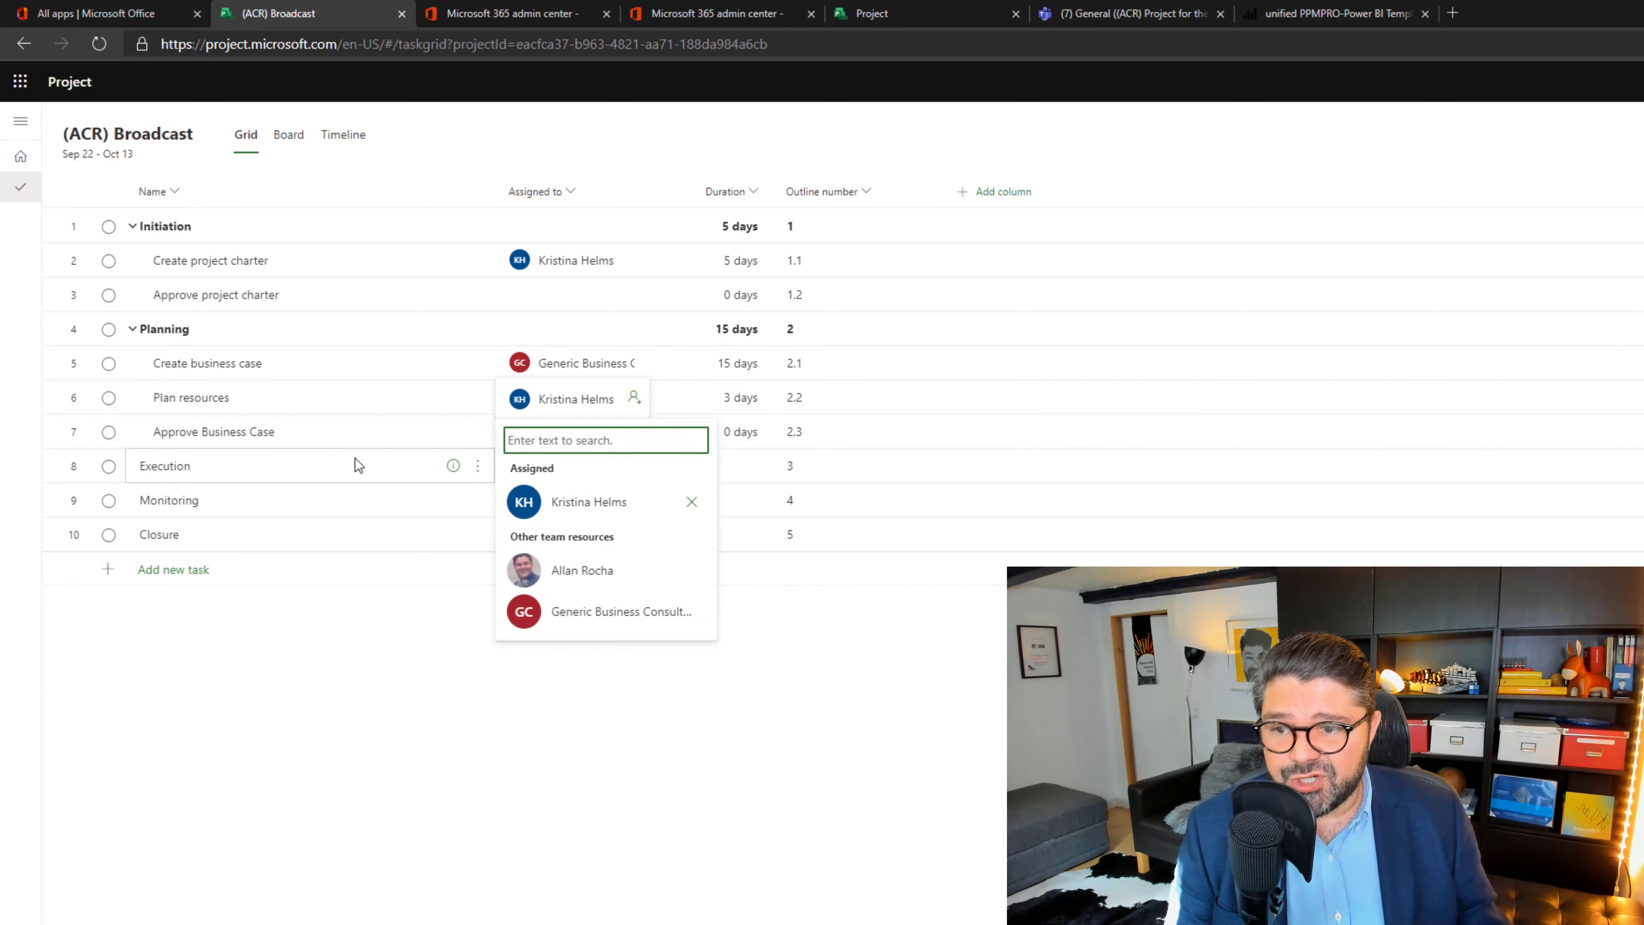
pyautogui.click(292, 498)
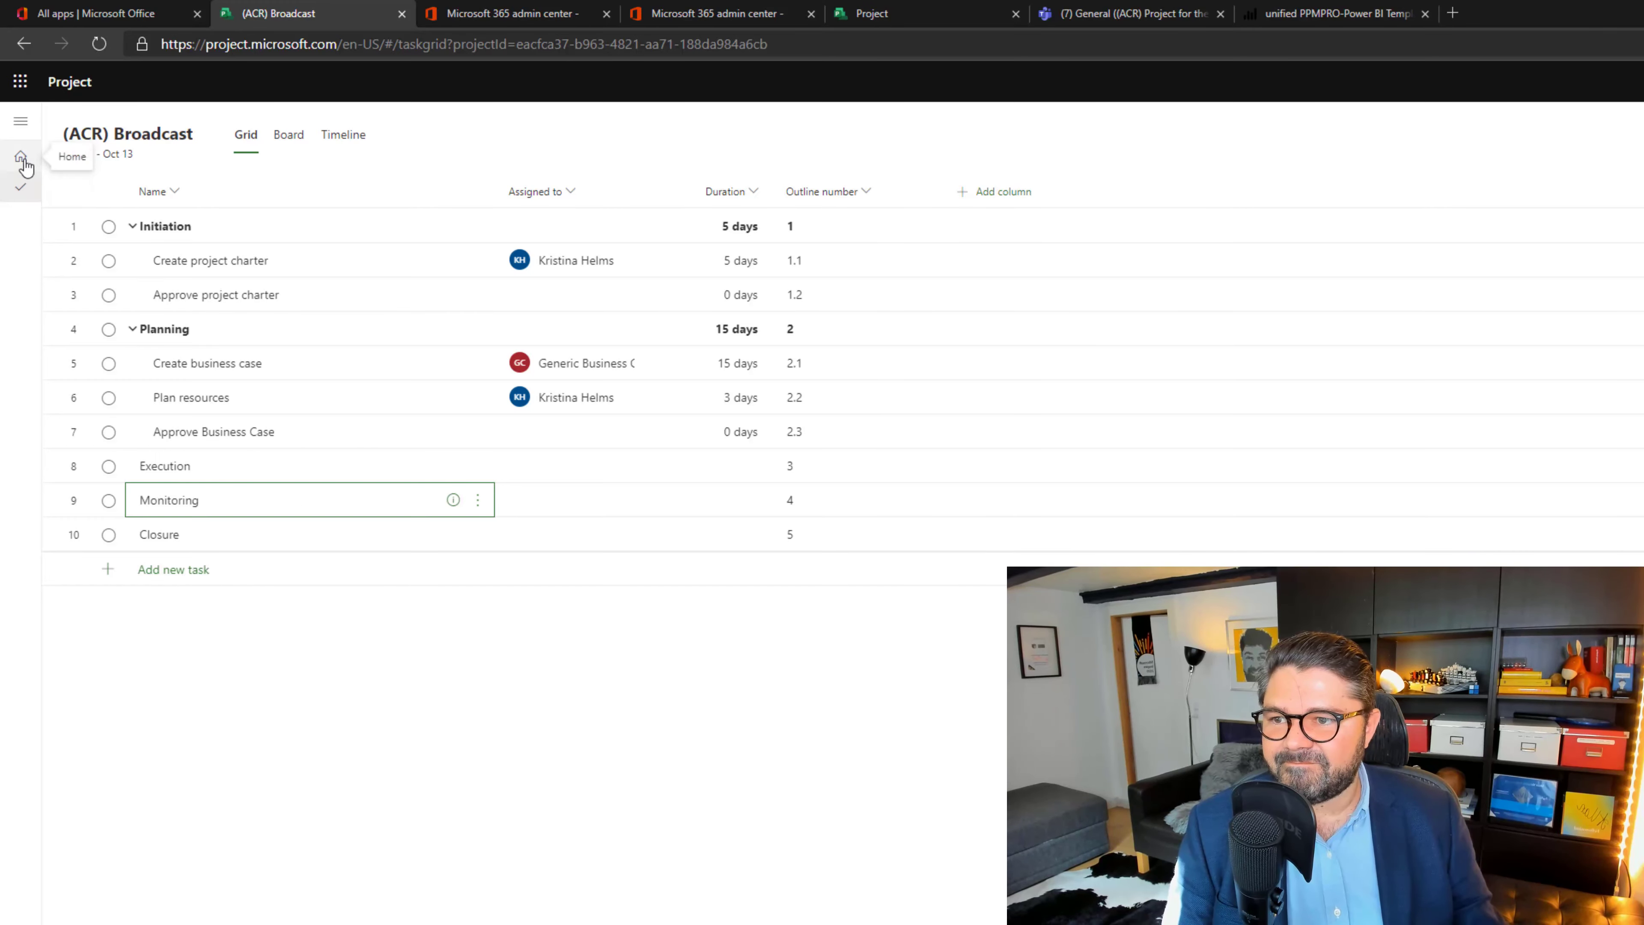
# Step: Return to the Project home page, open the favorite project "(ACR) Project for the Web - Broadcast" and select the predecessor cell of "Create Pre-business case"
pyautogui.click(21, 121)
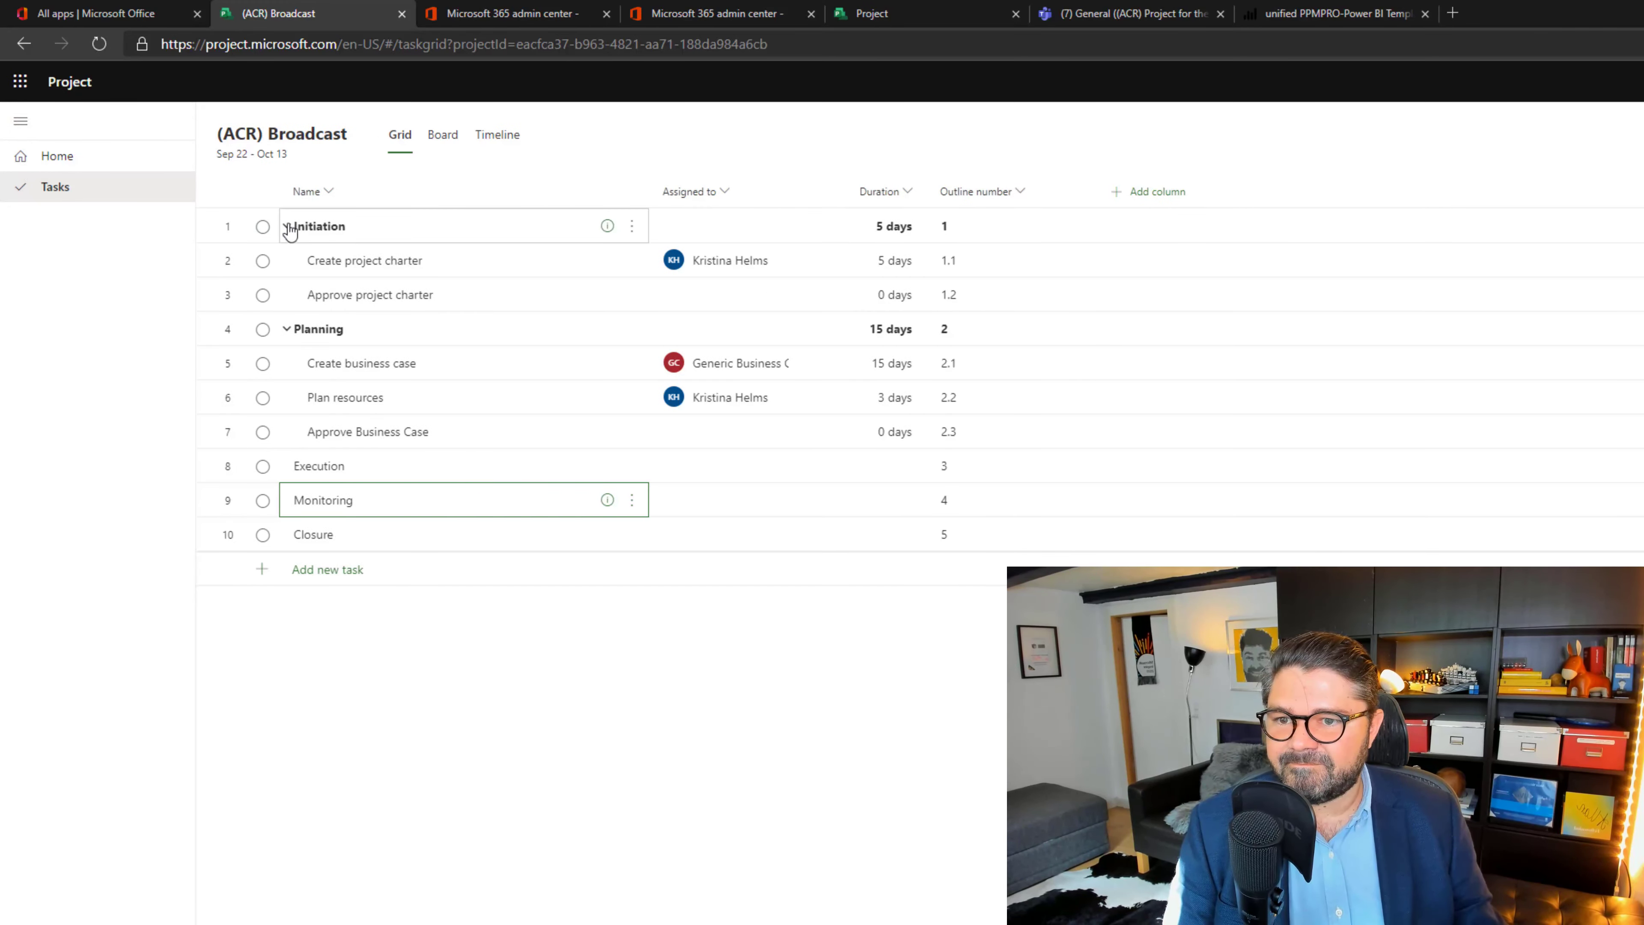
pyautogui.click(59, 157)
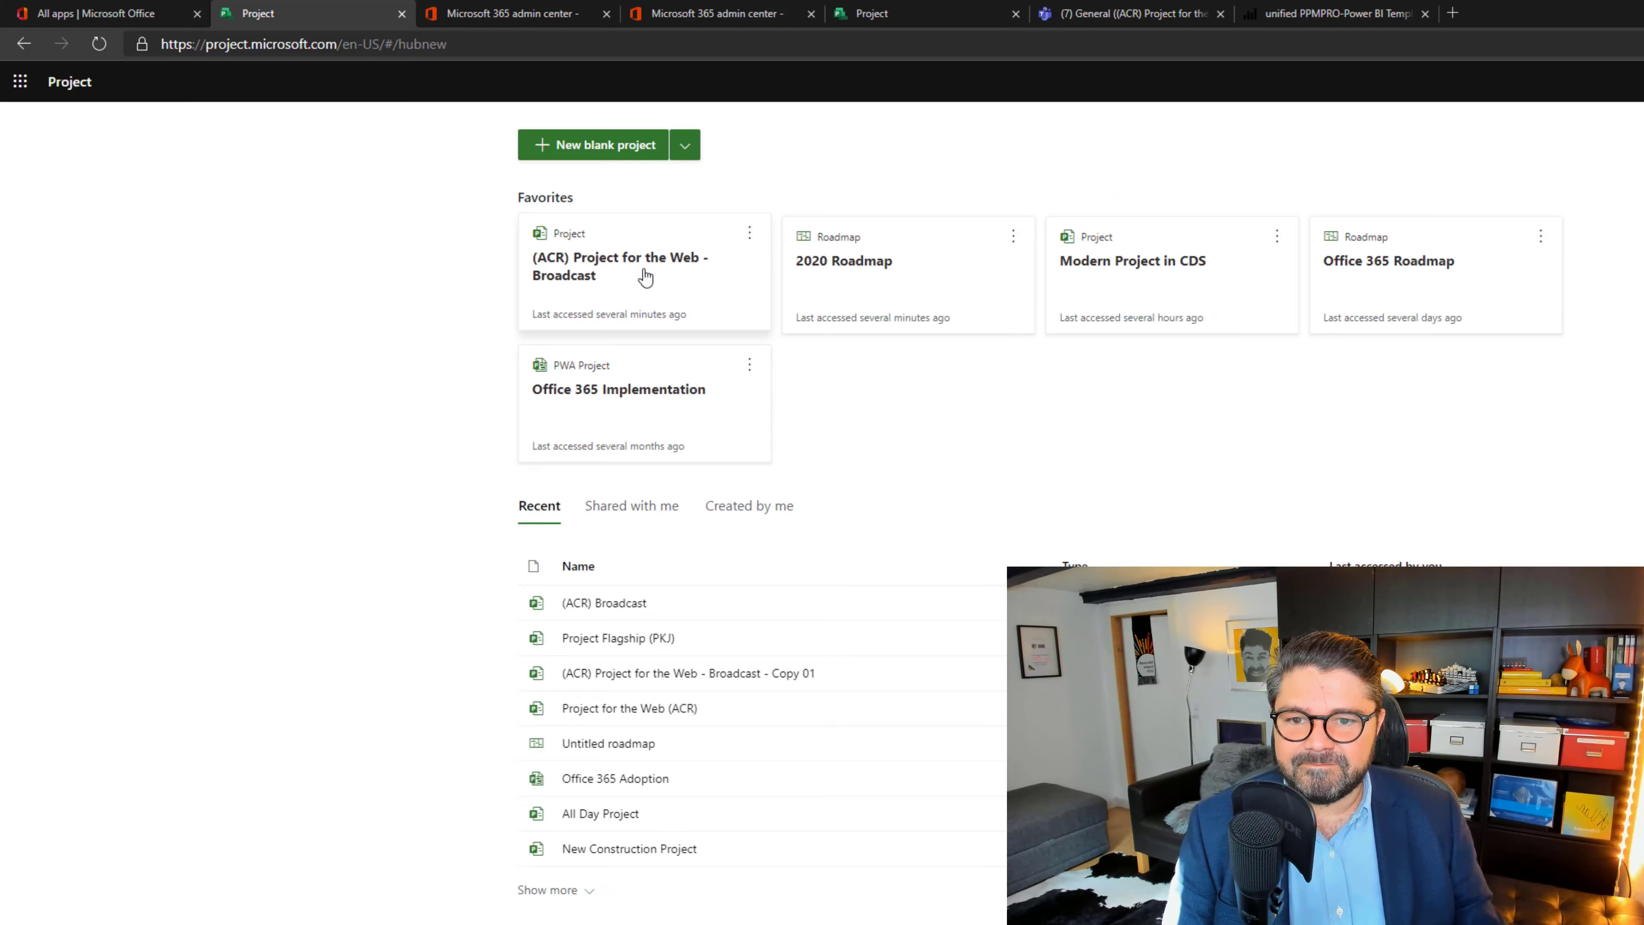
pyautogui.click(645, 277)
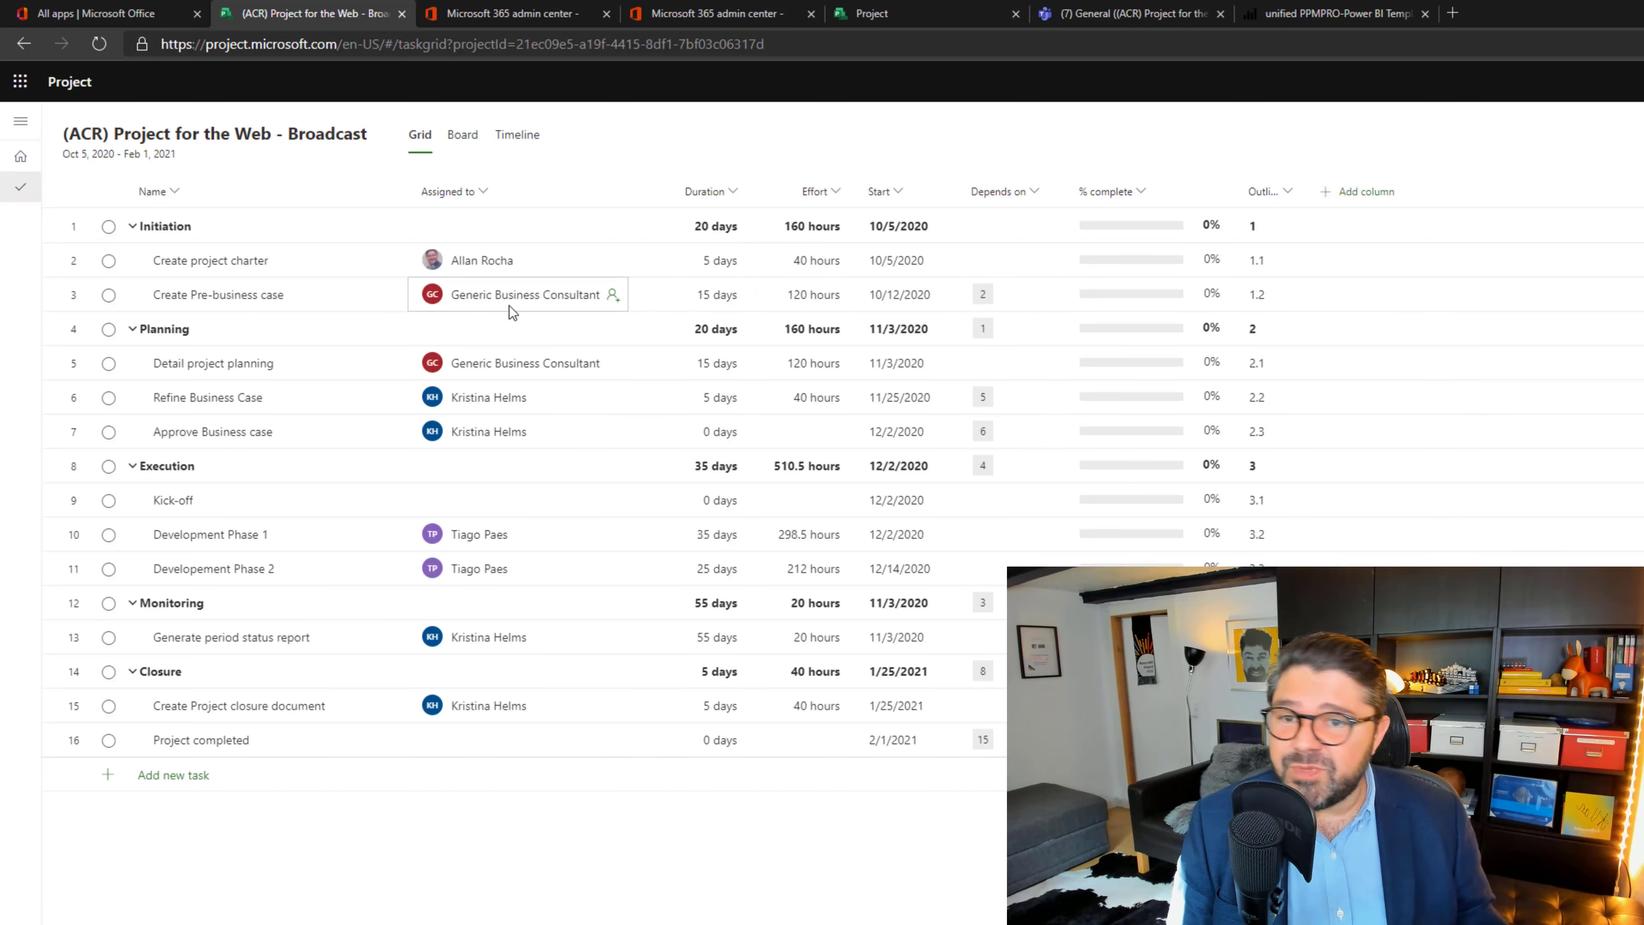
pyautogui.click(1021, 294)
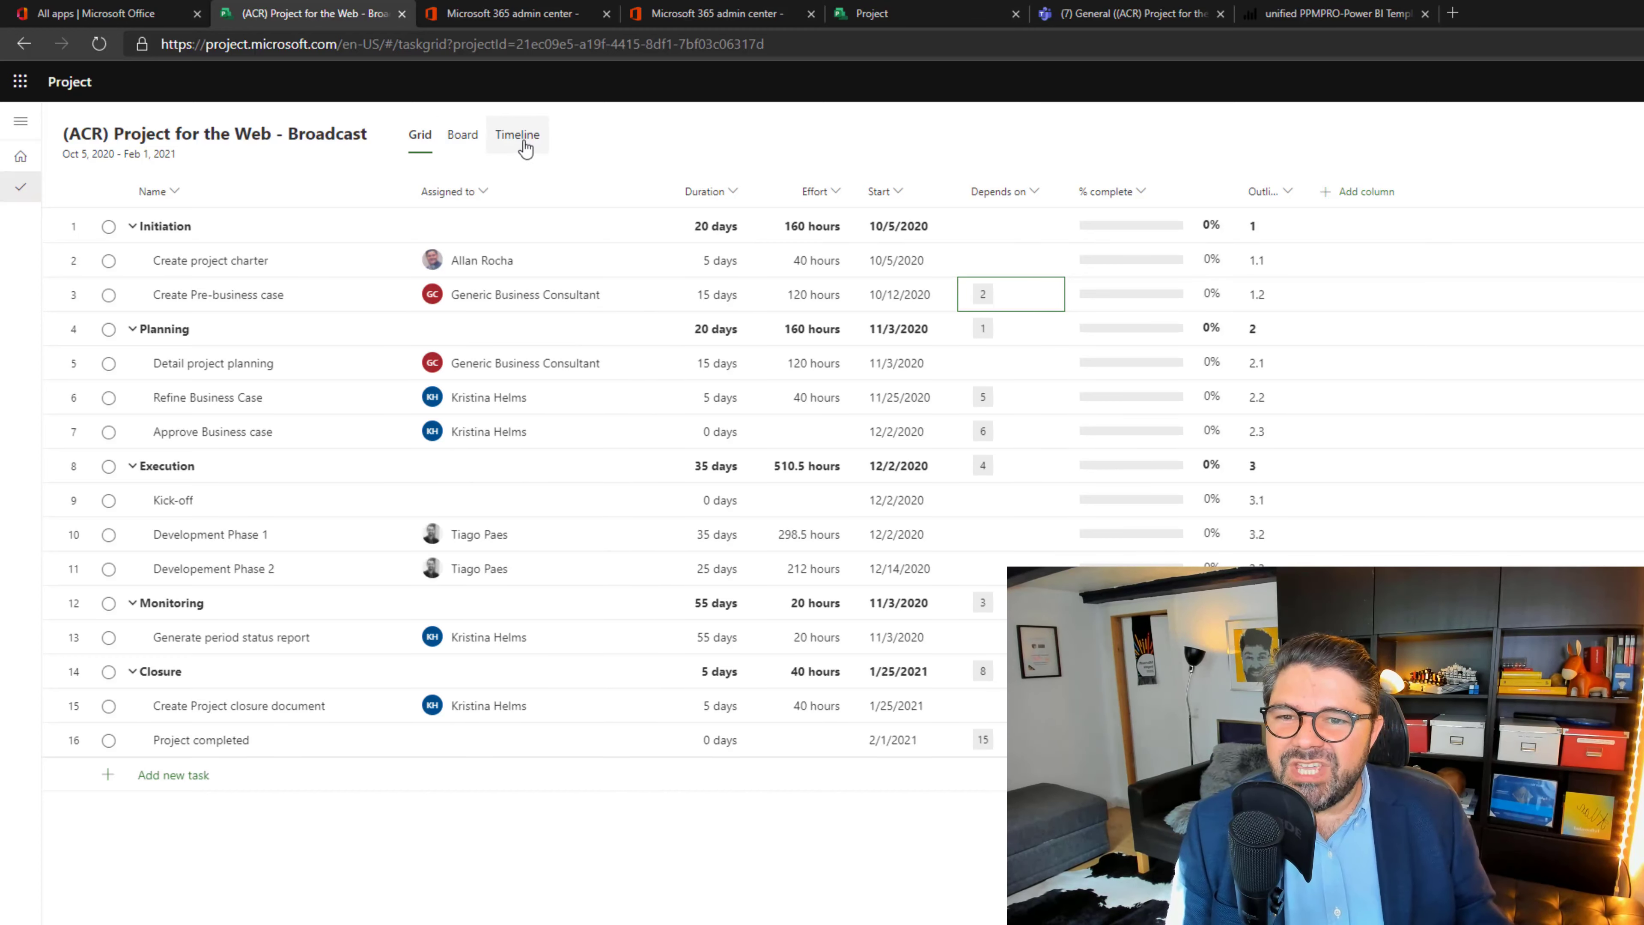
# Step: Show the project's tasks as a board grouped by assignee, and regroup them by progress
pyautogui.click(462, 136)
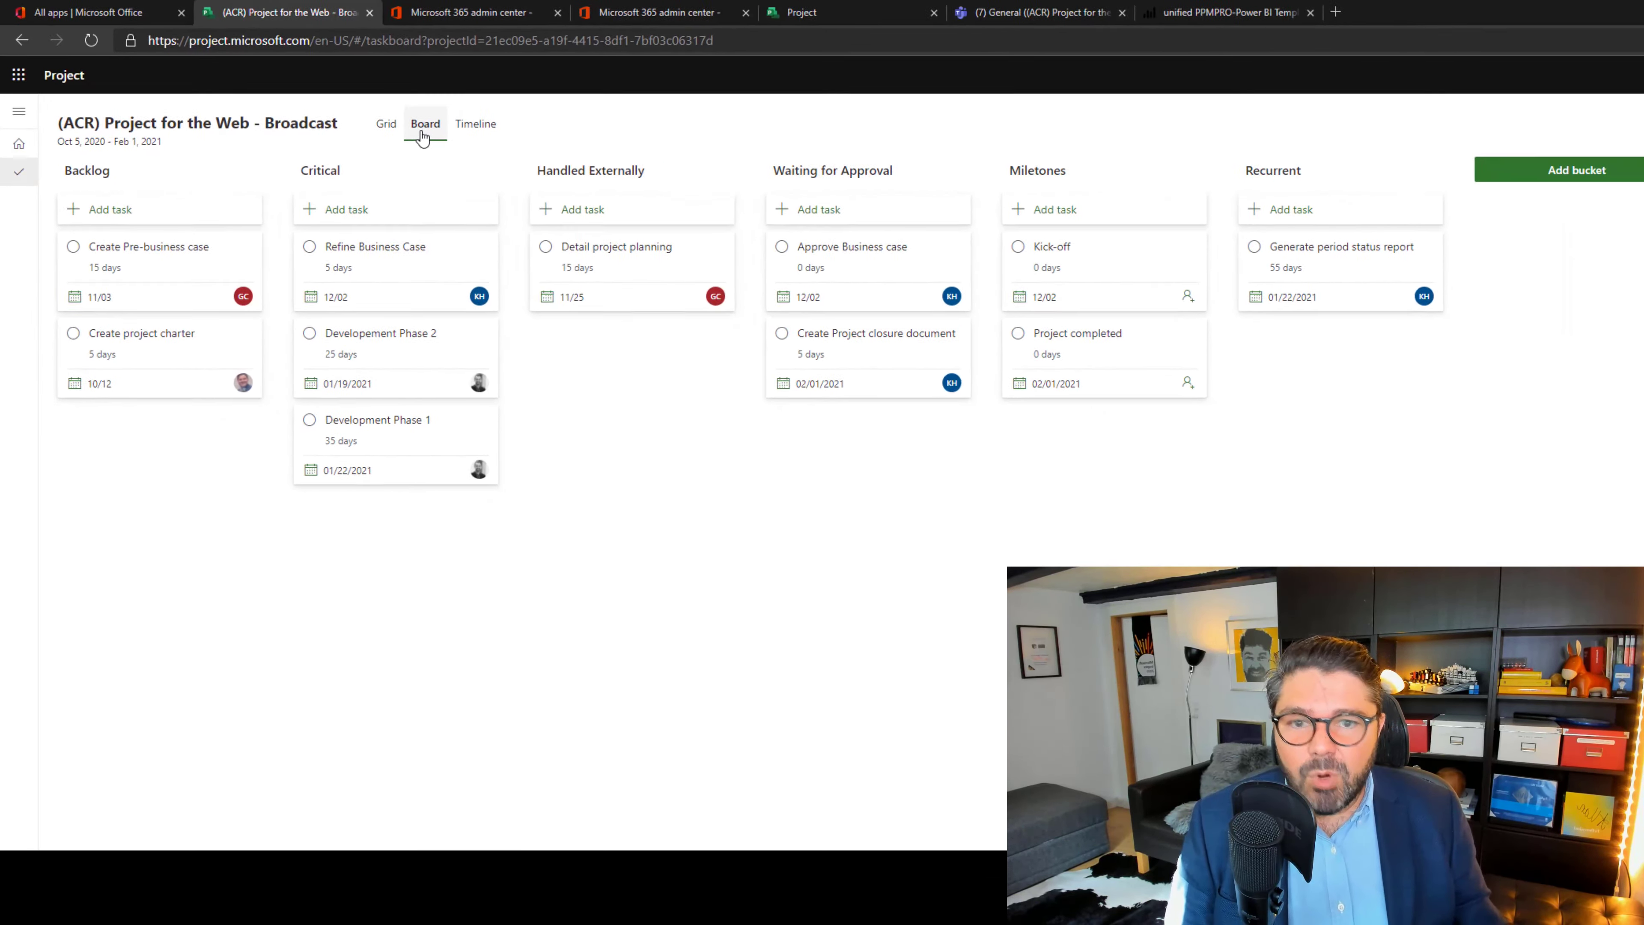
pyautogui.click(1477, 110)
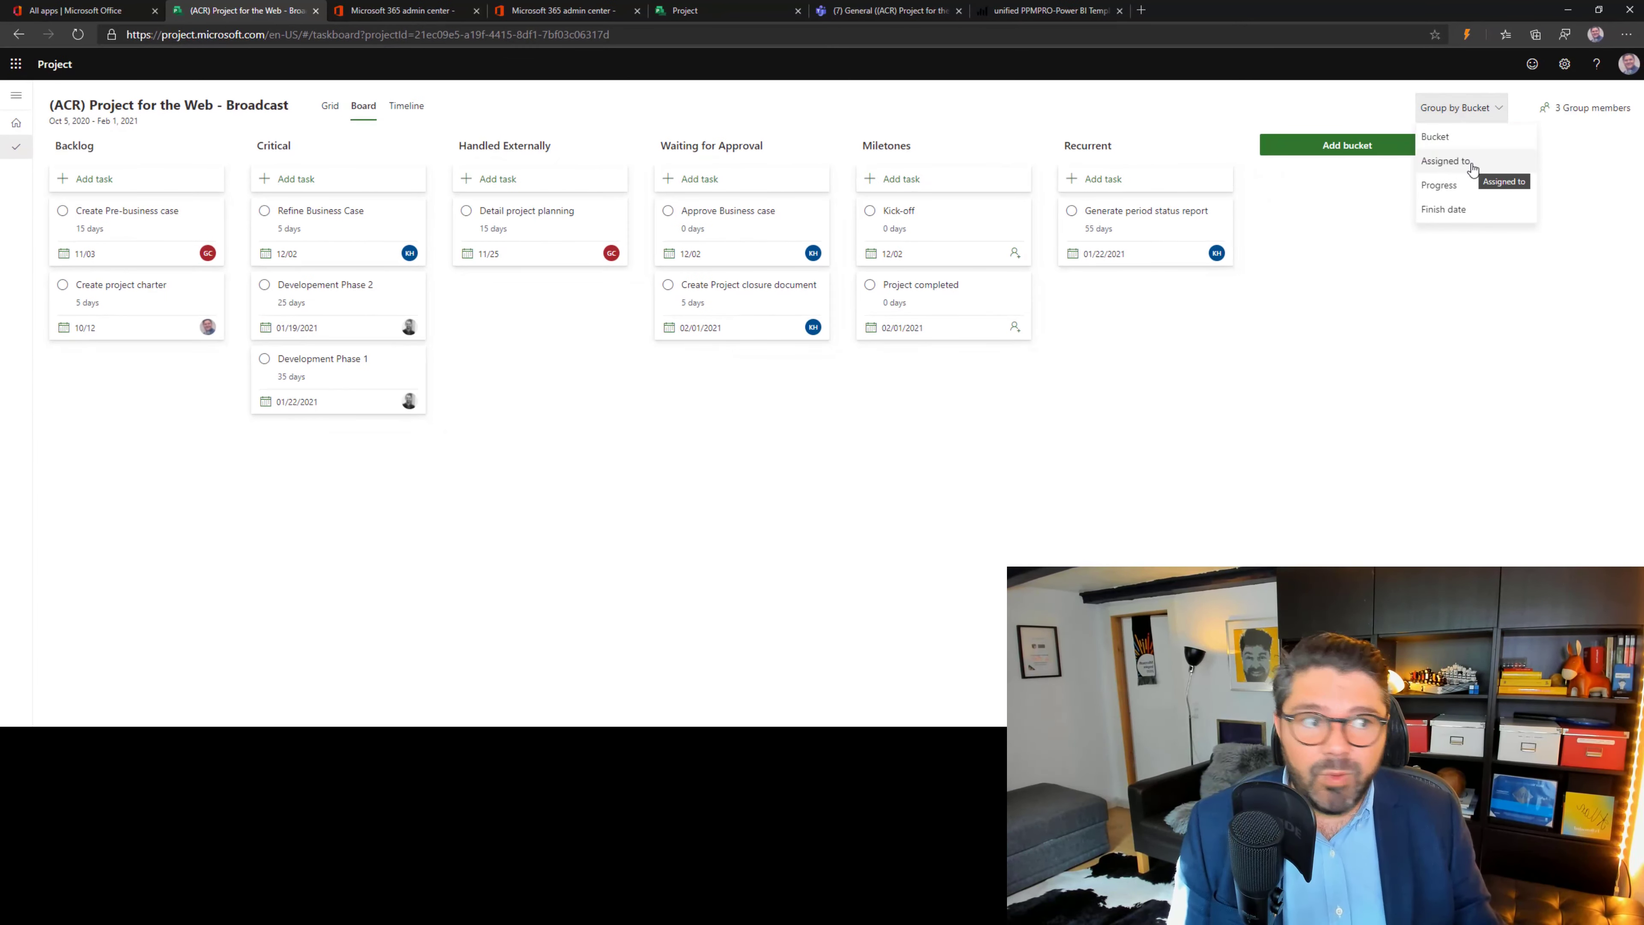
pyautogui.click(1445, 162)
pyautogui.click(1474, 109)
pyautogui.click(1446, 186)
# Step: Move "Create project charter" through In progress to Completed, and move "Create Pre-business case" to In progress
pyautogui.moveTo(161, 222); pyautogui.dragTo(332, 224)
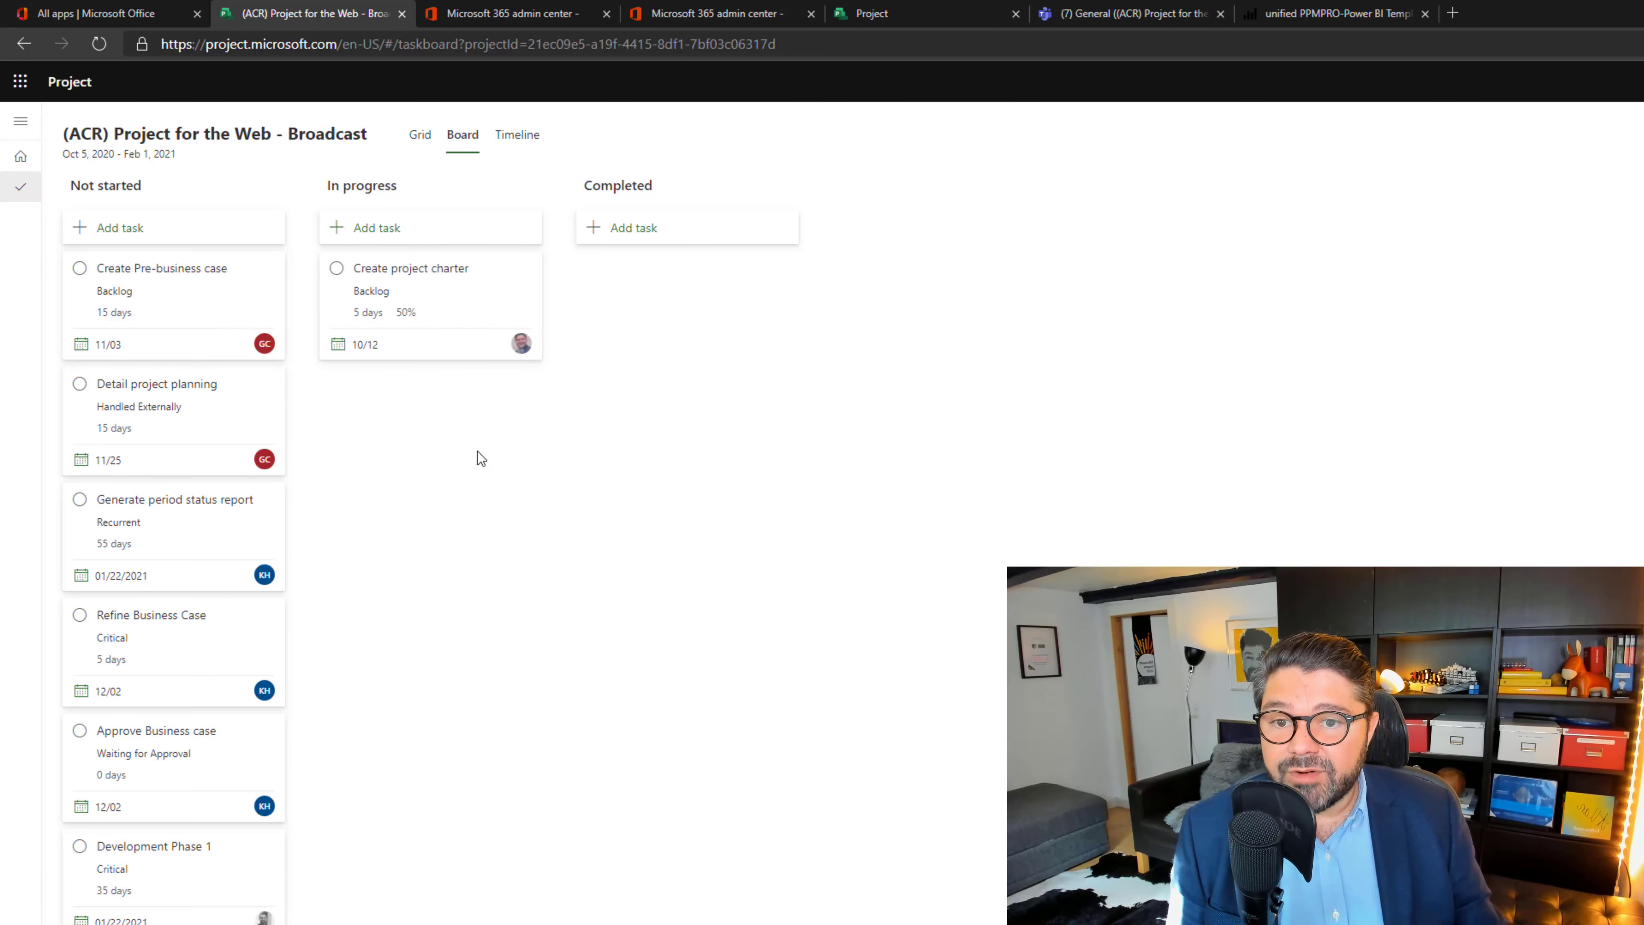
pyautogui.moveTo(465, 283); pyautogui.dragTo(660, 277)
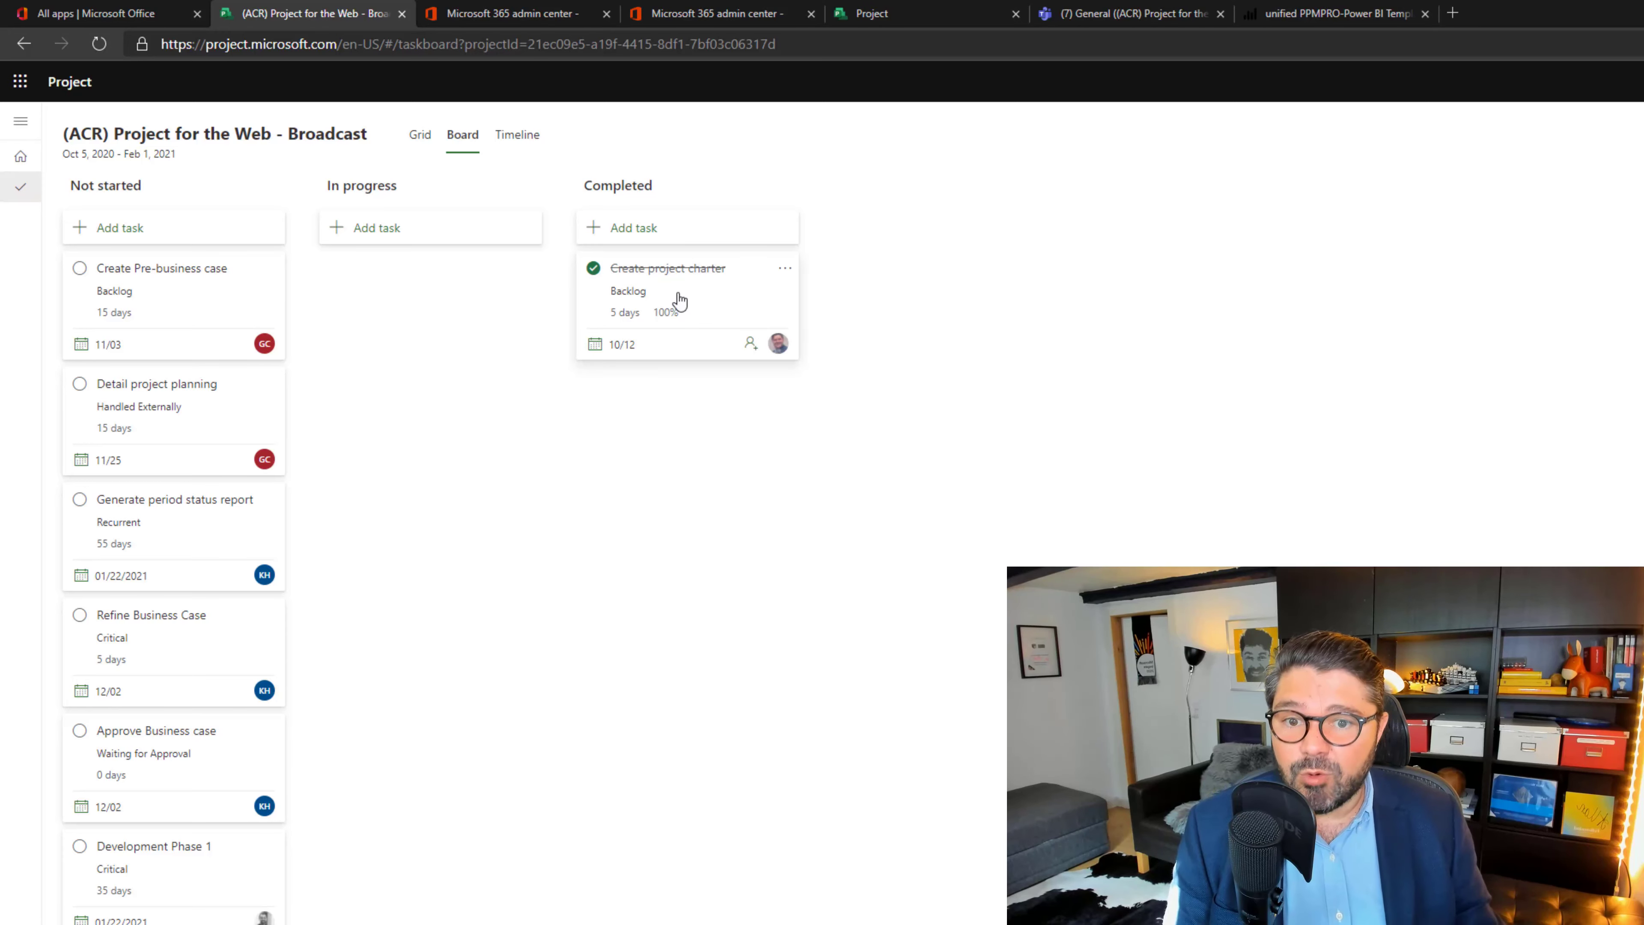
pyautogui.moveTo(158, 283); pyautogui.dragTo(401, 275)
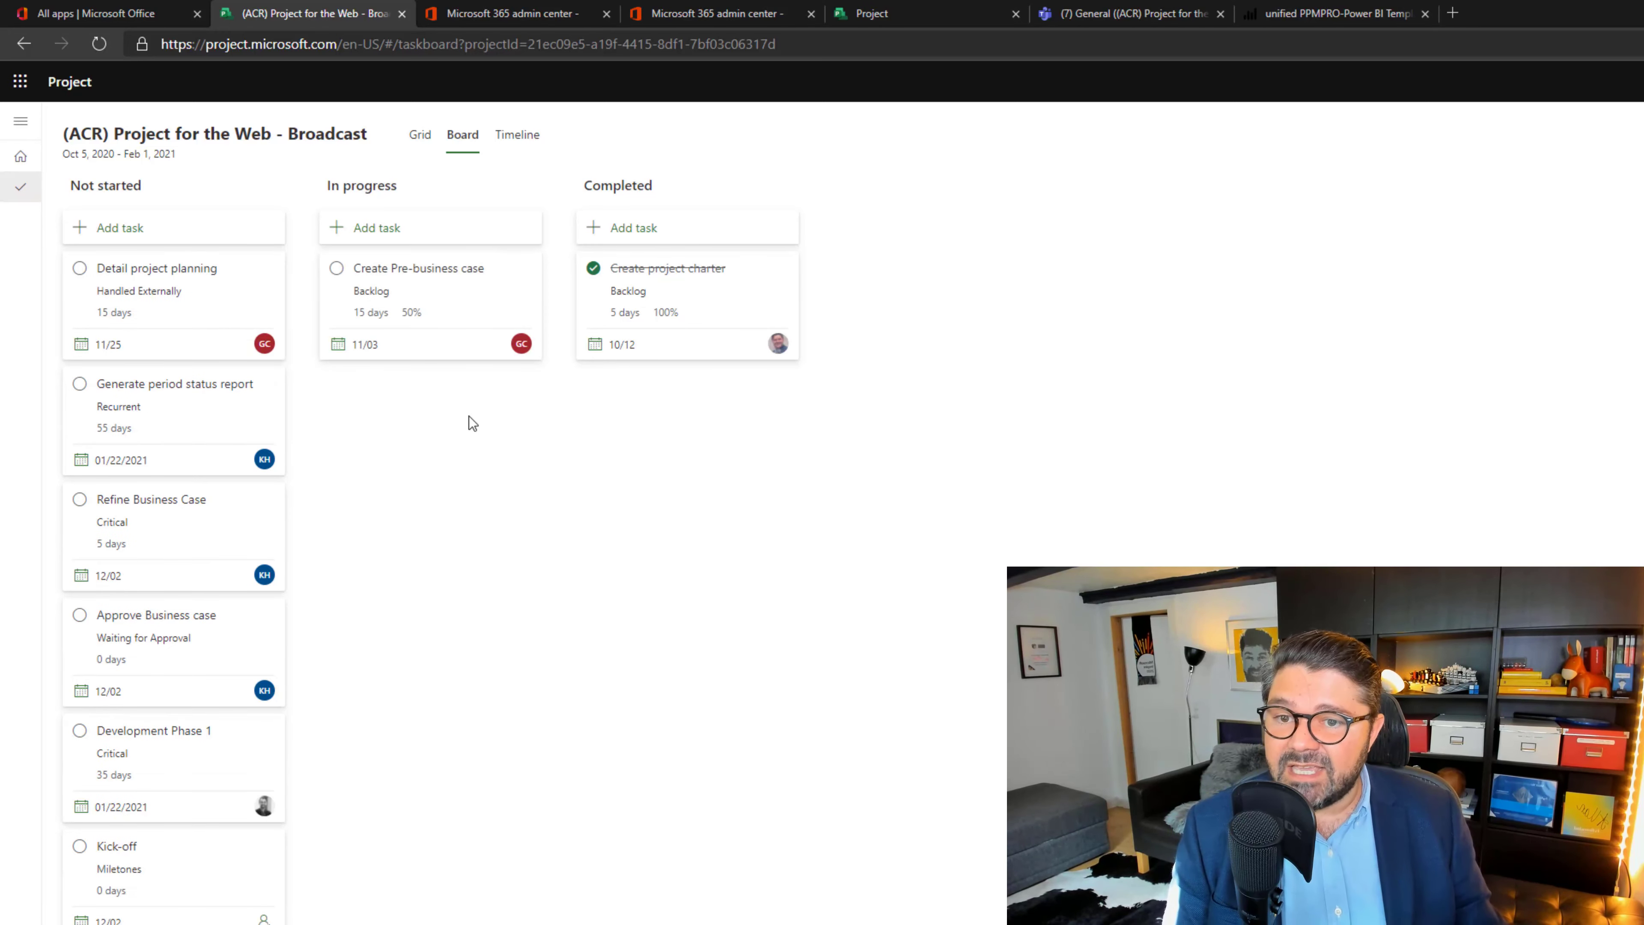
# Step: Review the completion percentages in the grid and examine the full schedule in a zoomed-out timeline with a wider task list
pyautogui.click(420, 136)
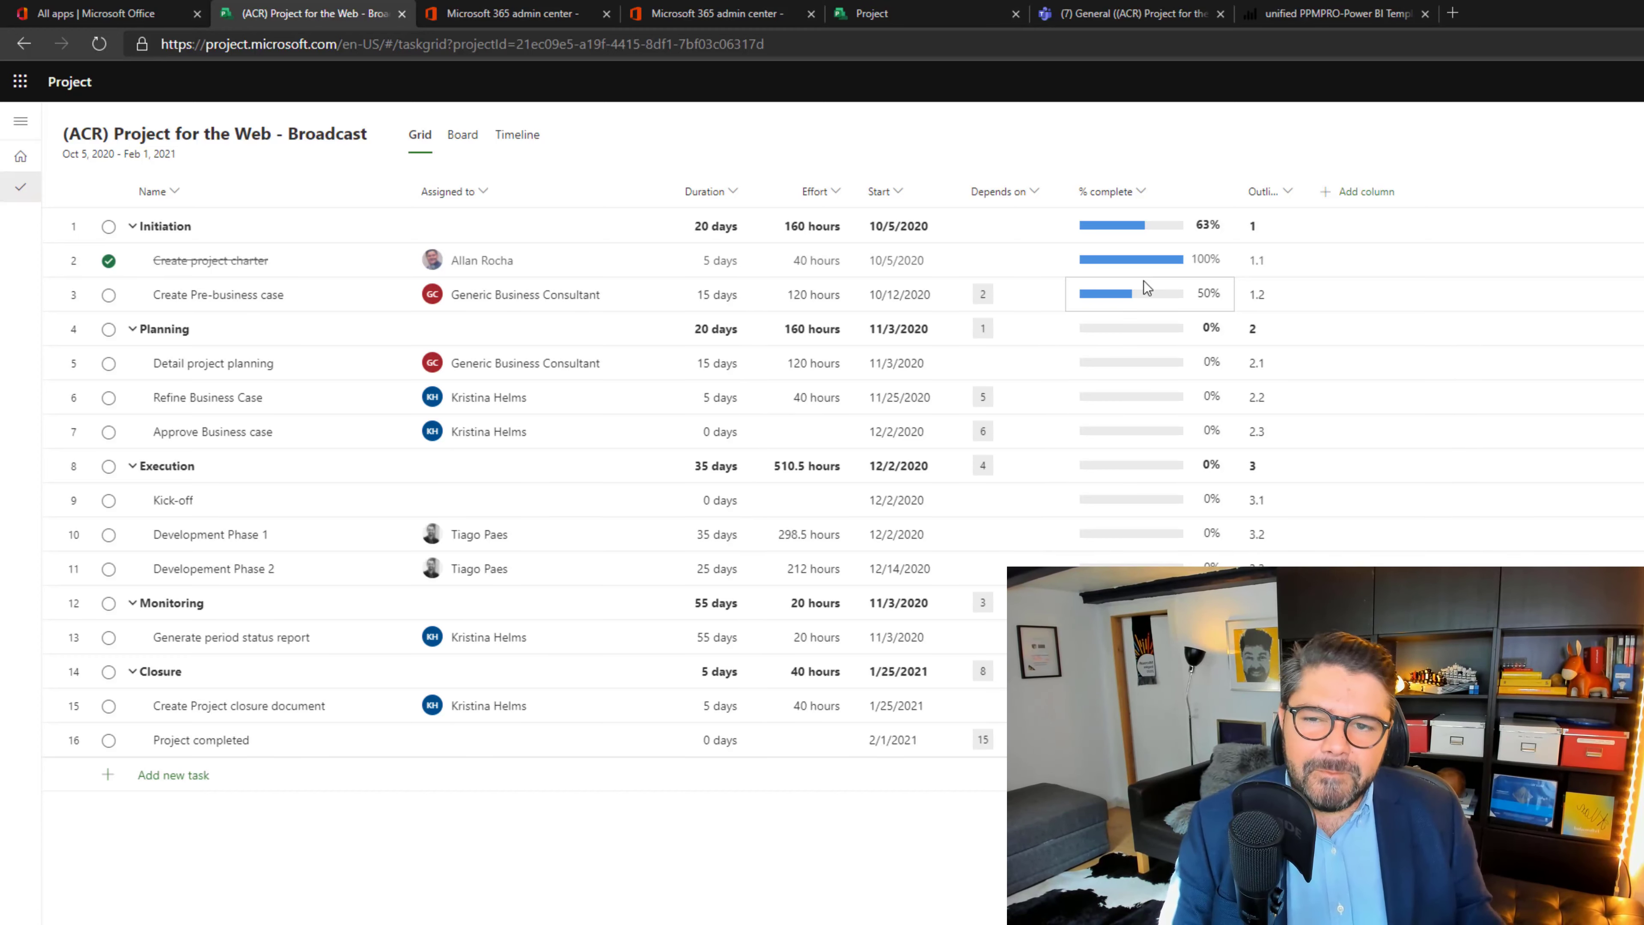
pyautogui.click(524, 140)
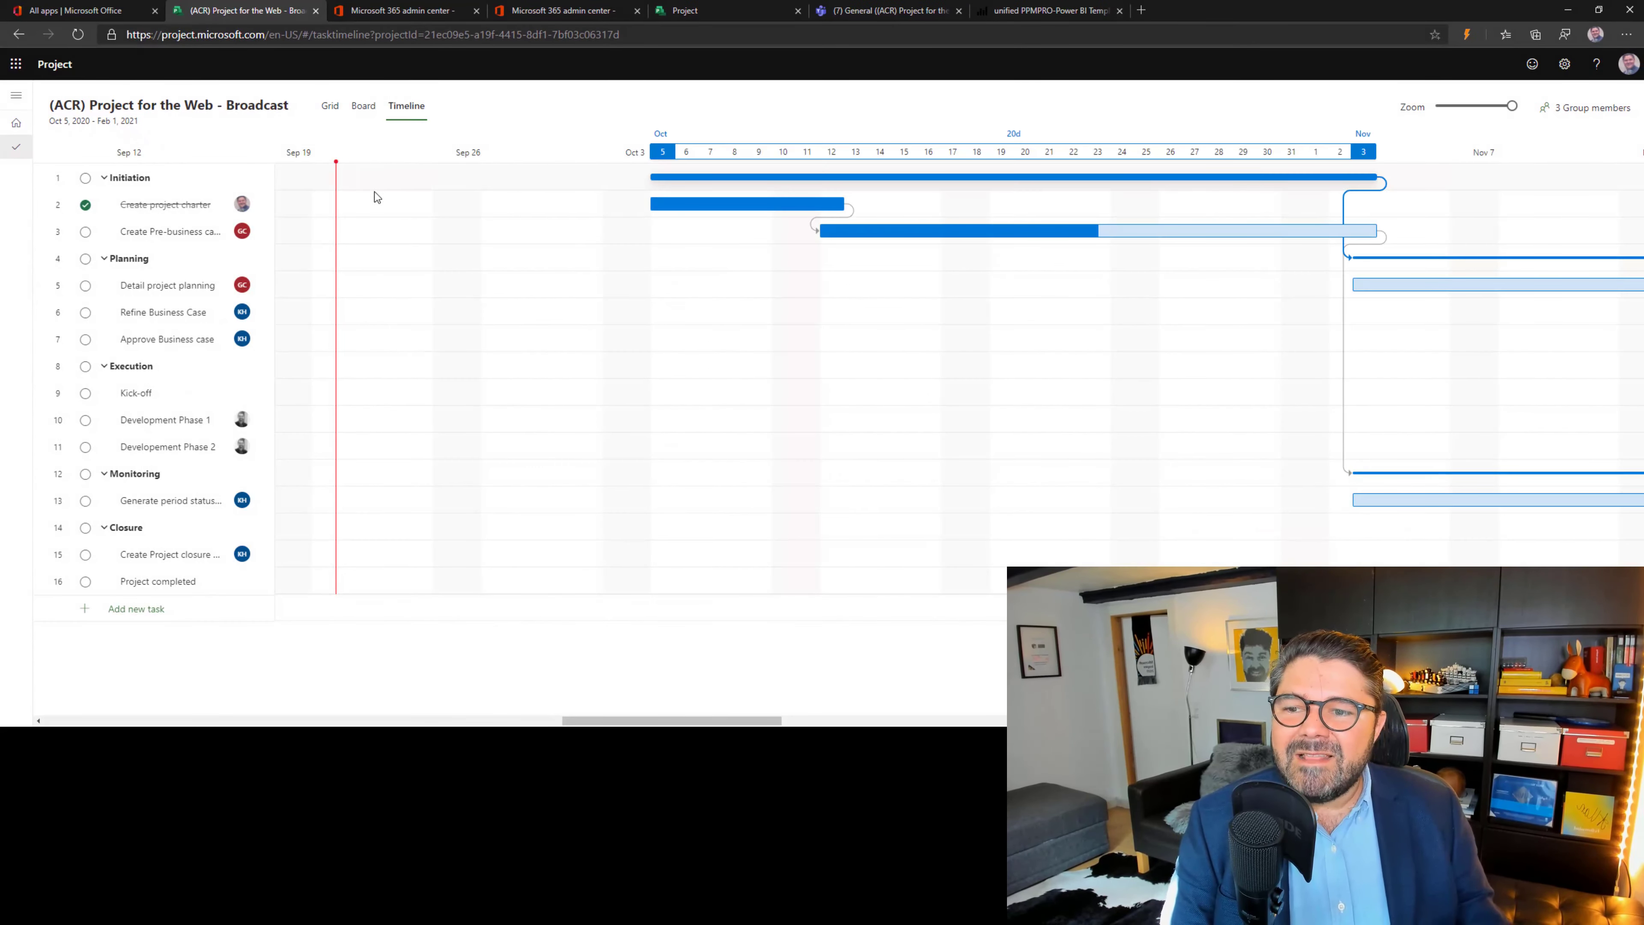
pyautogui.moveTo(278, 175); pyautogui.dragTo(334, 179)
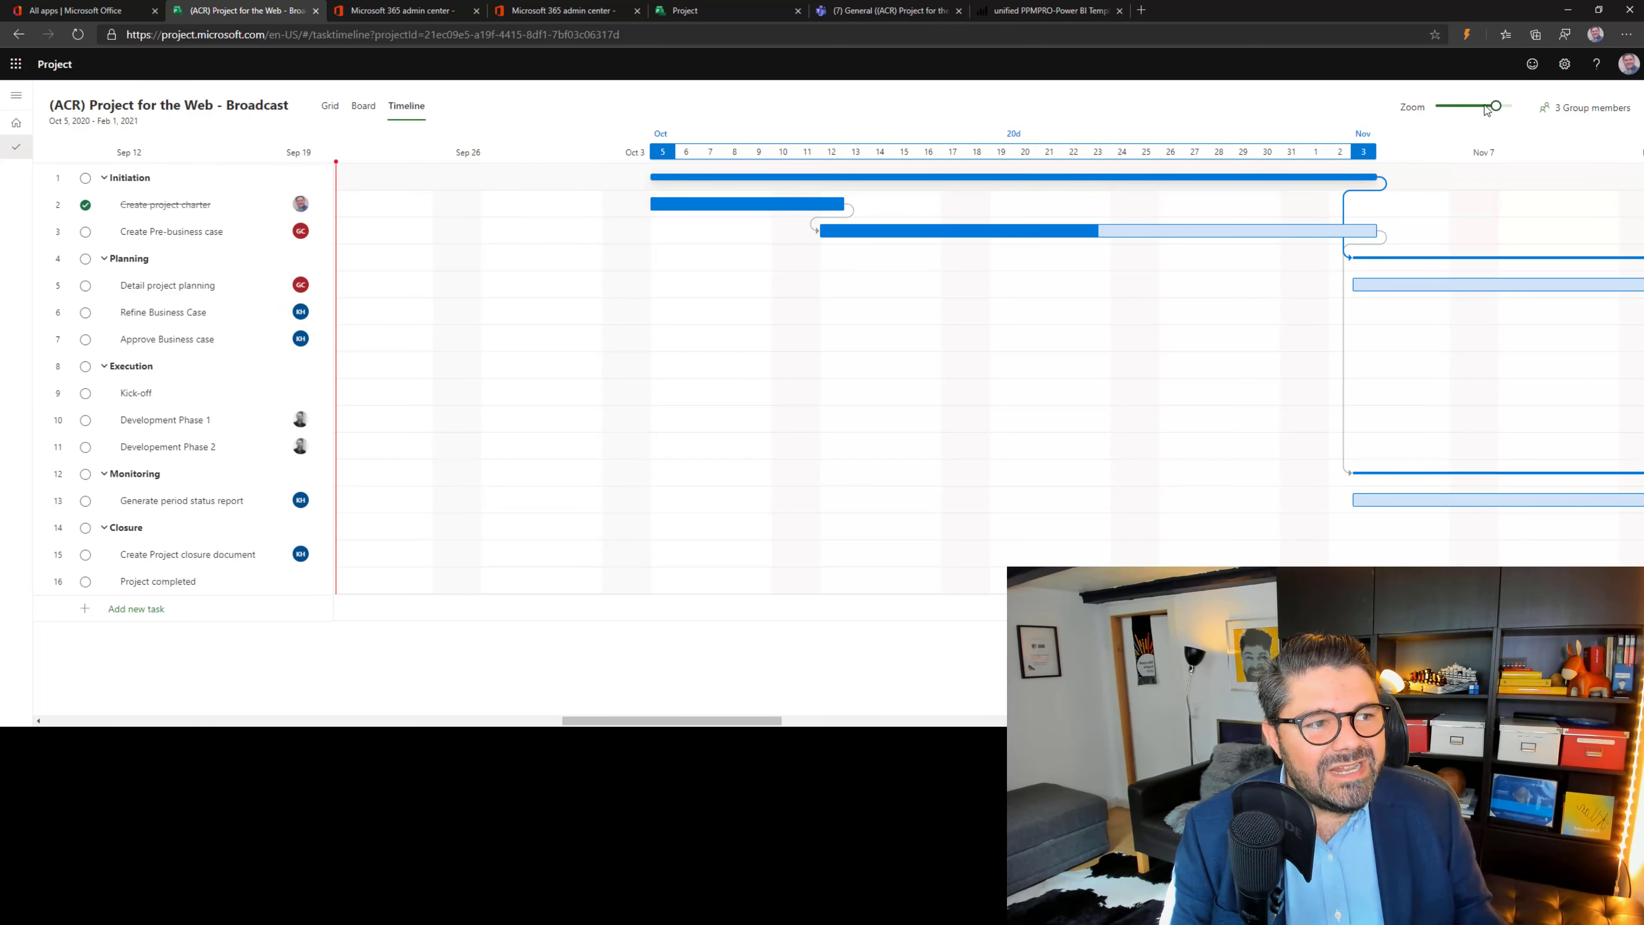
pyautogui.moveTo(1513, 105); pyautogui.dragTo(1440, 108)
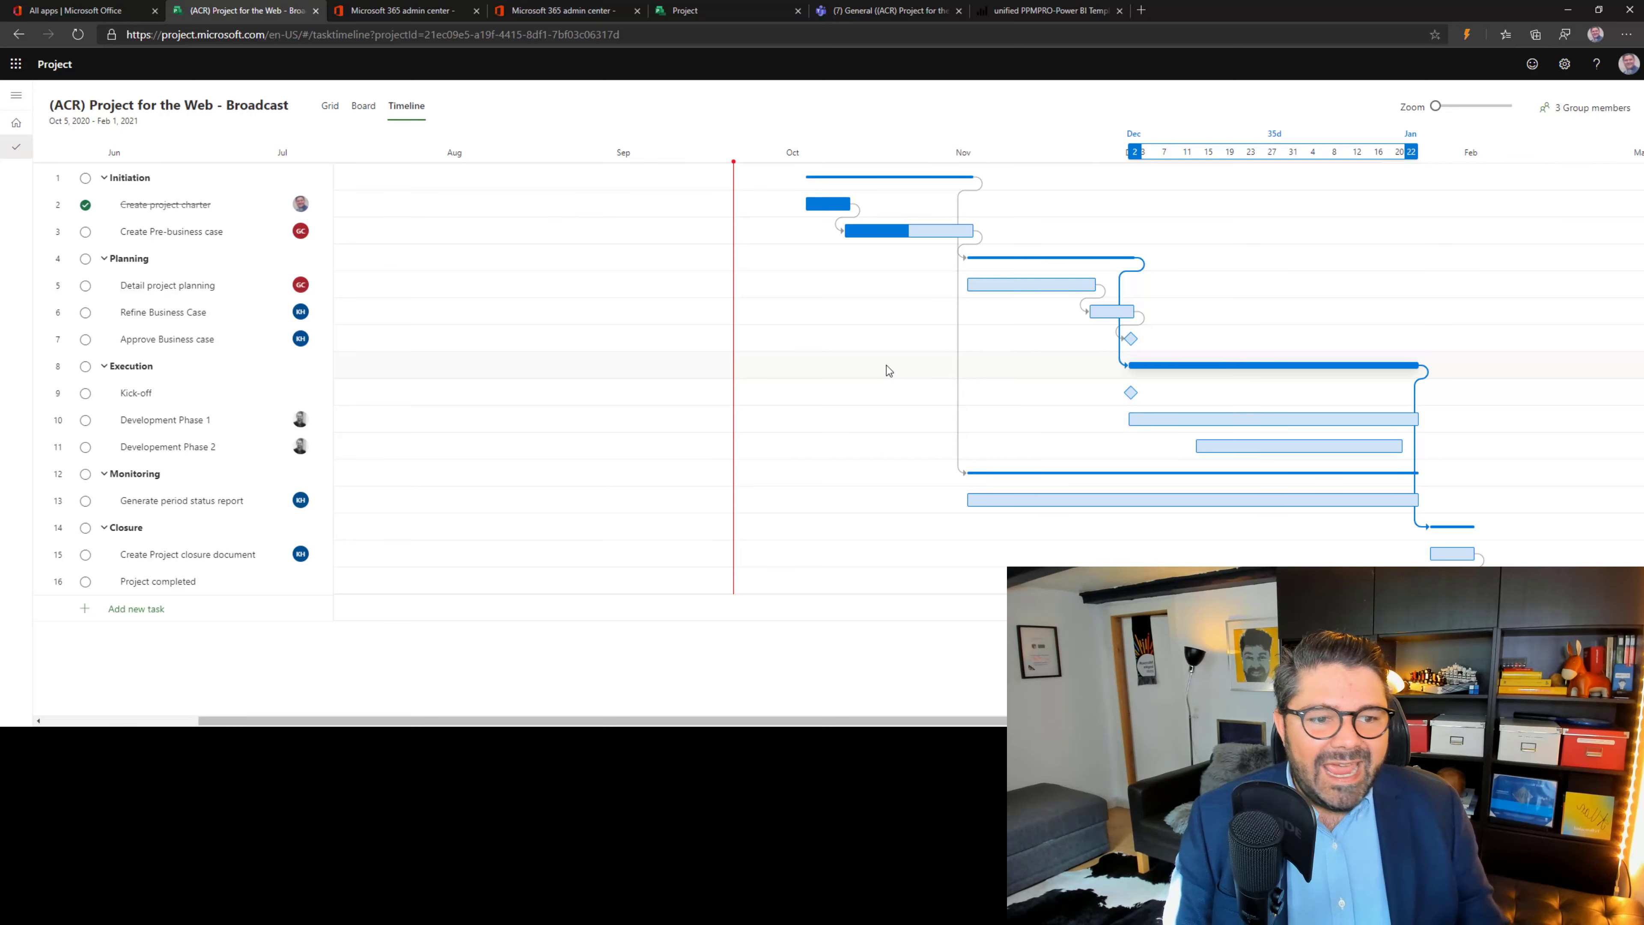
pyautogui.hscroll(3, 828, 721)
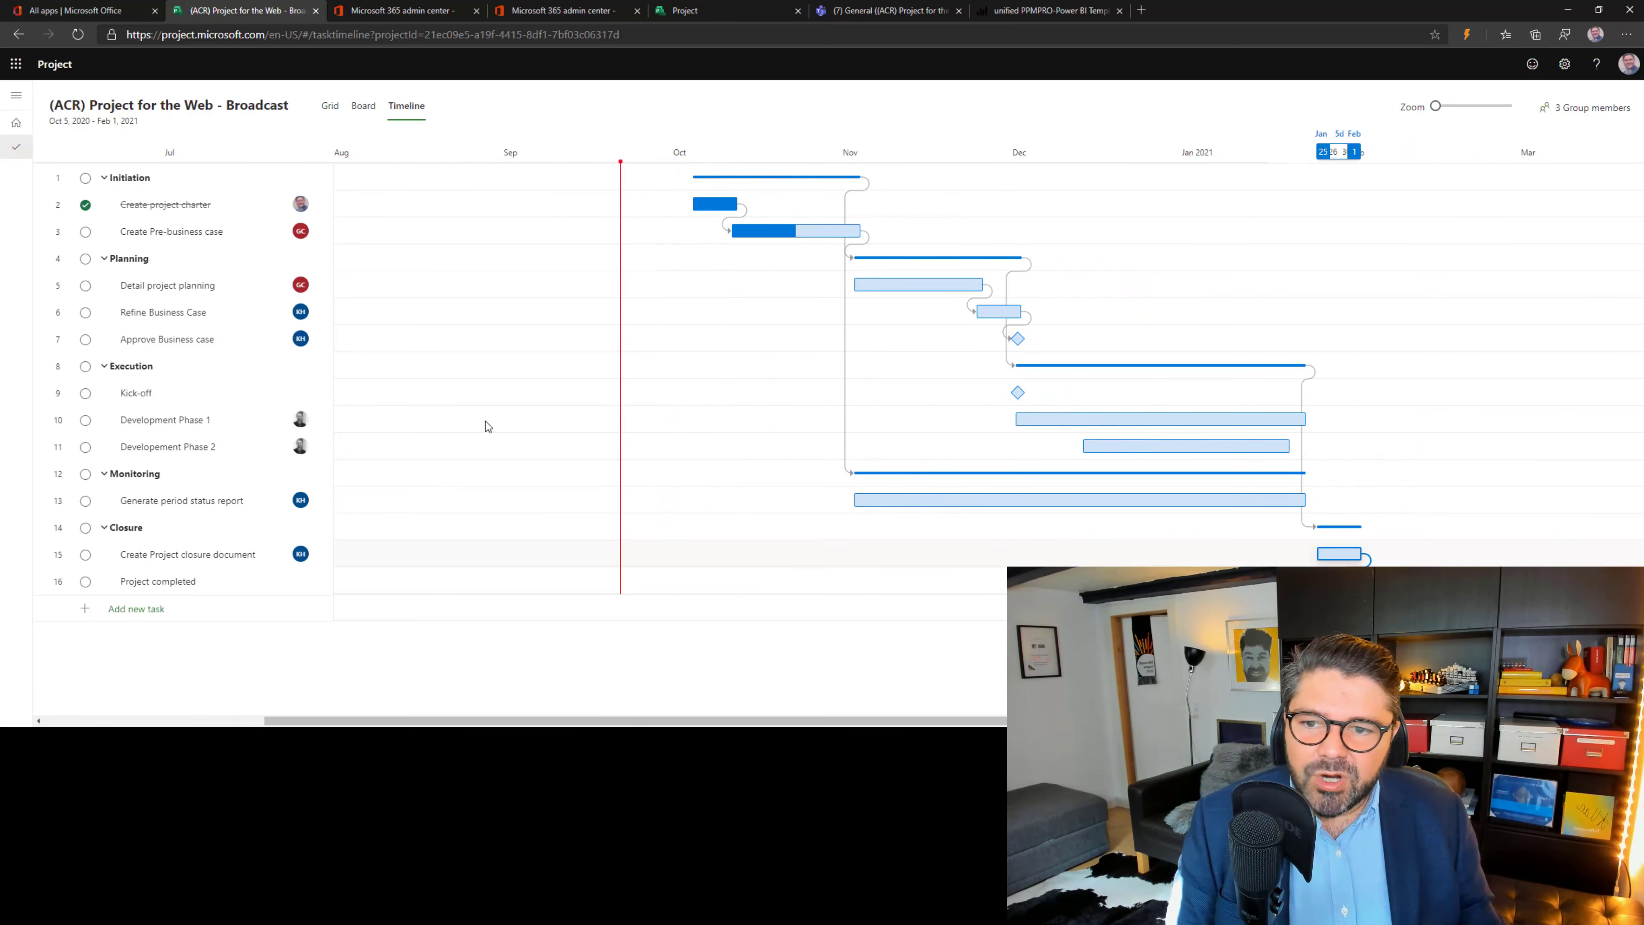
pyautogui.moveTo(332, 221); pyautogui.dragTo(385, 237)
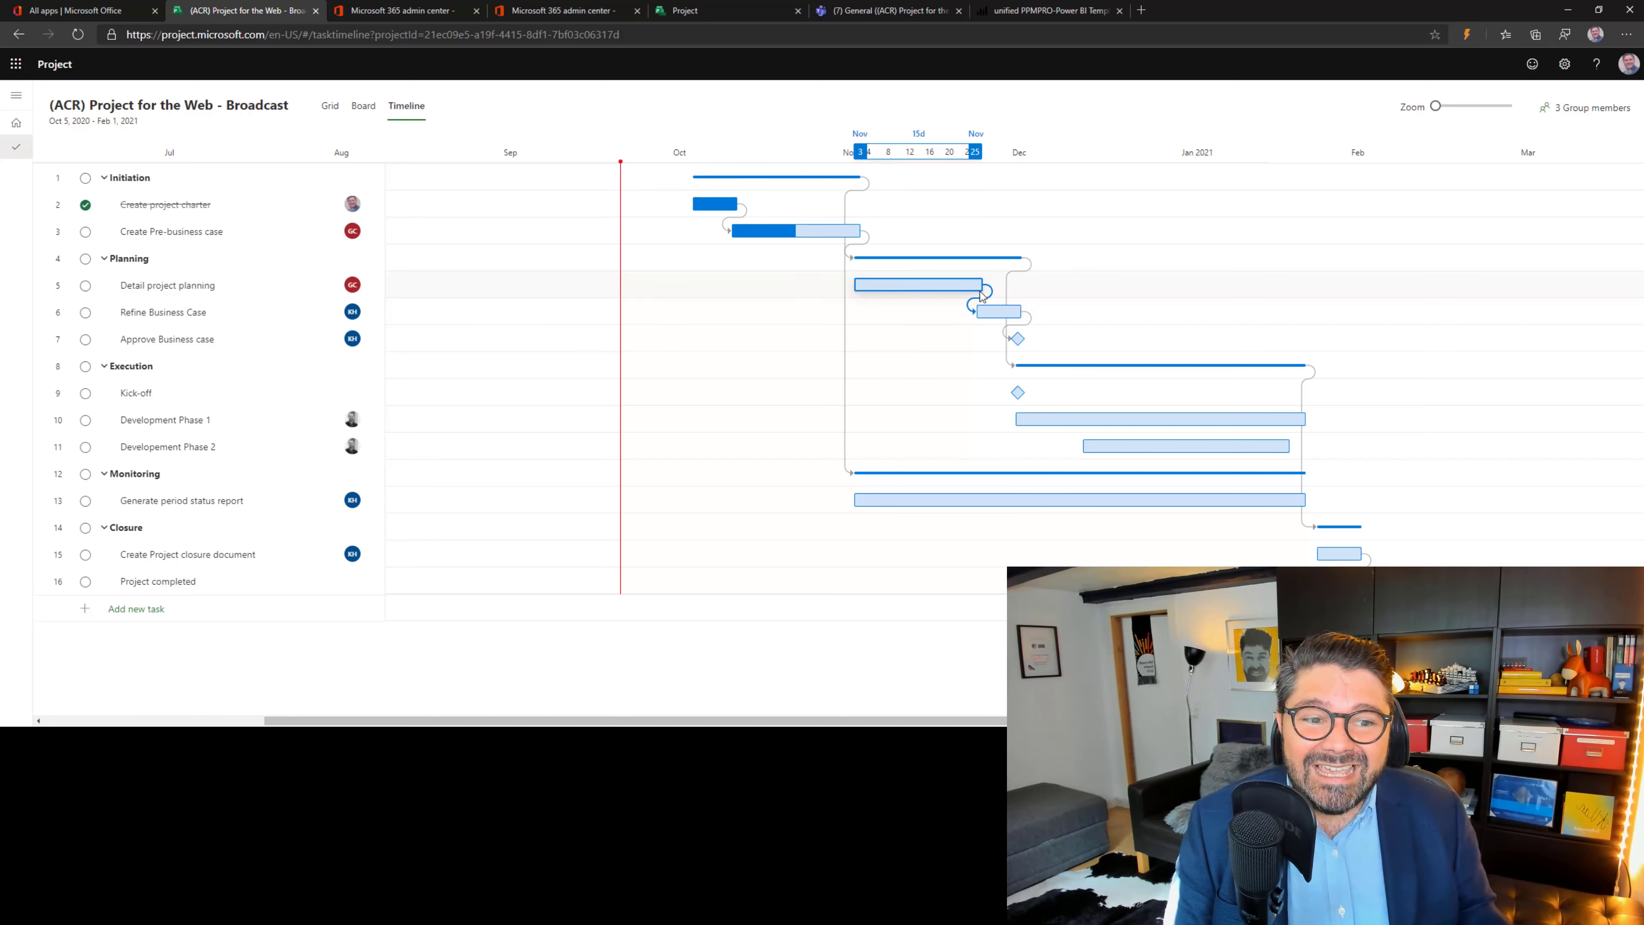
# Step: Extend "Refine Business Case" on the timeline to about 16.5 days and make "Generate period status report" depend on "Detail project planning"
pyautogui.moveTo(1020, 312); pyautogui.dragTo(1110, 312)
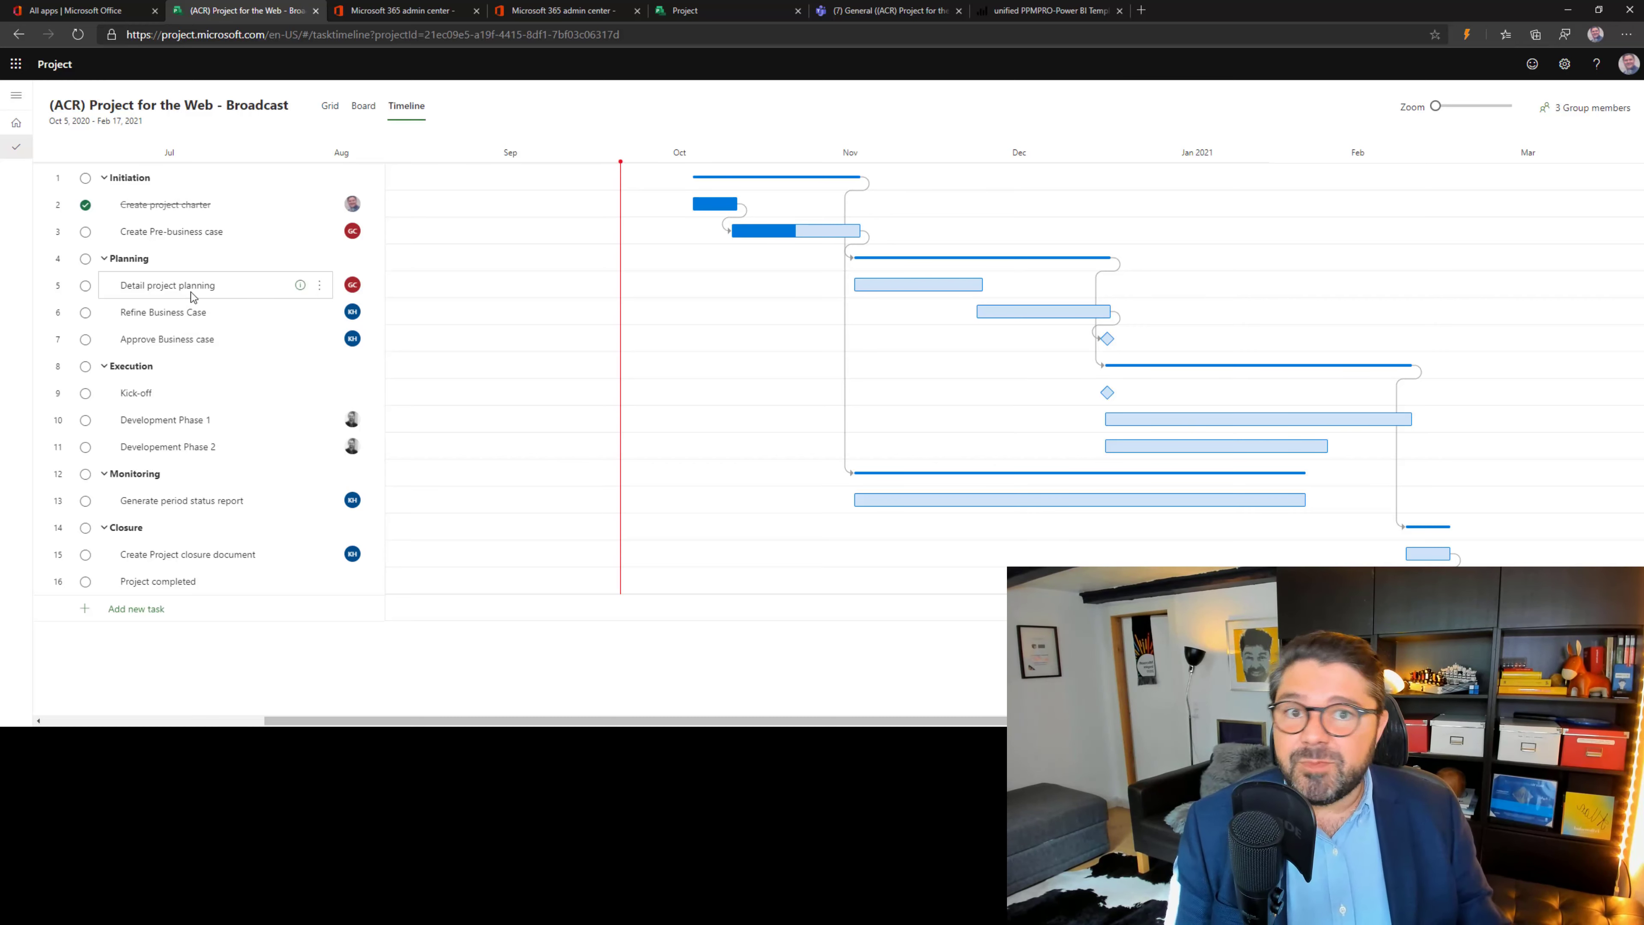
pyautogui.moveTo(991, 287)
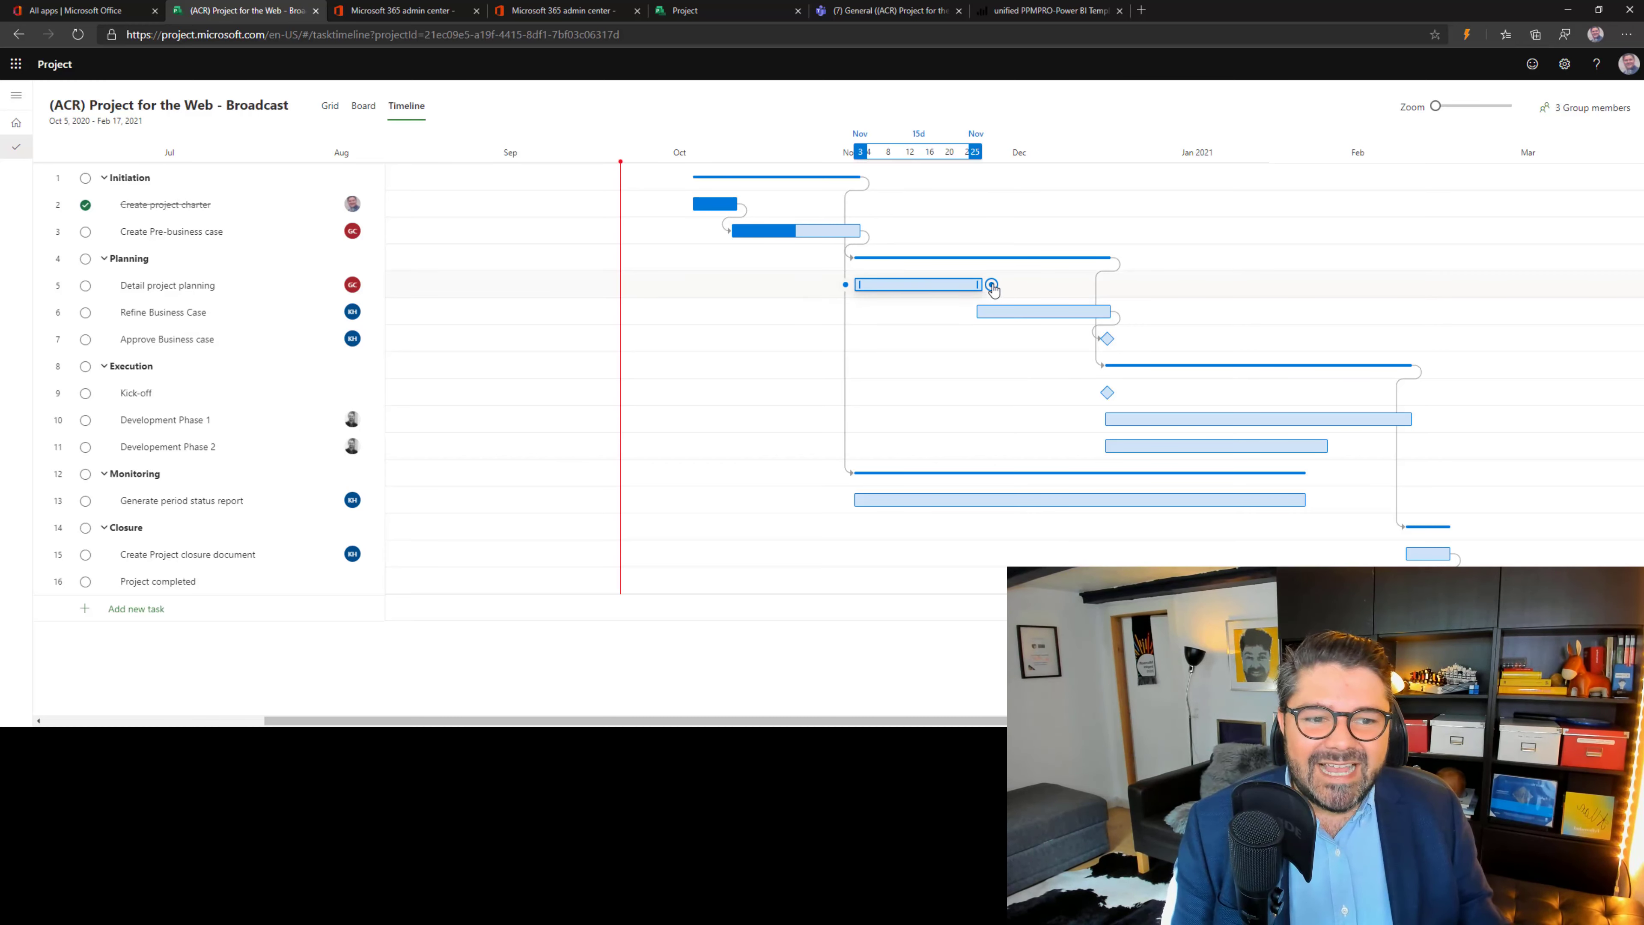
pyautogui.moveTo(992, 286); pyautogui.dragTo(845, 500)
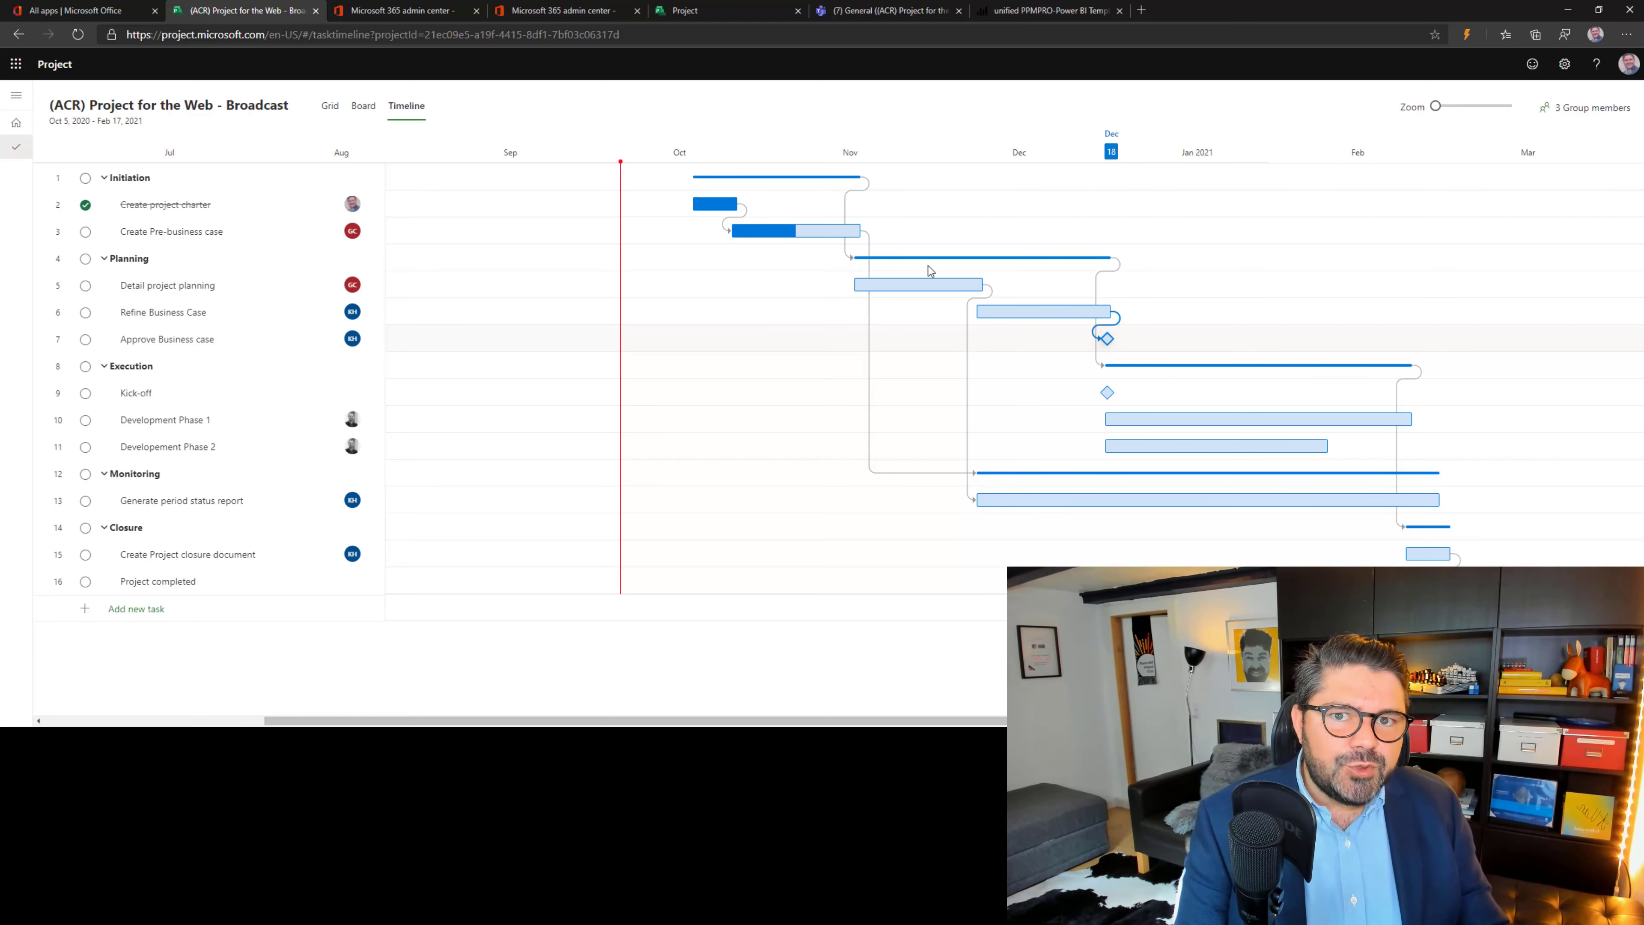
# Step: Review the task dates, dependencies and effort of "Generate period status report" in the grid, and return to the timeline
pyautogui.click(340, 108)
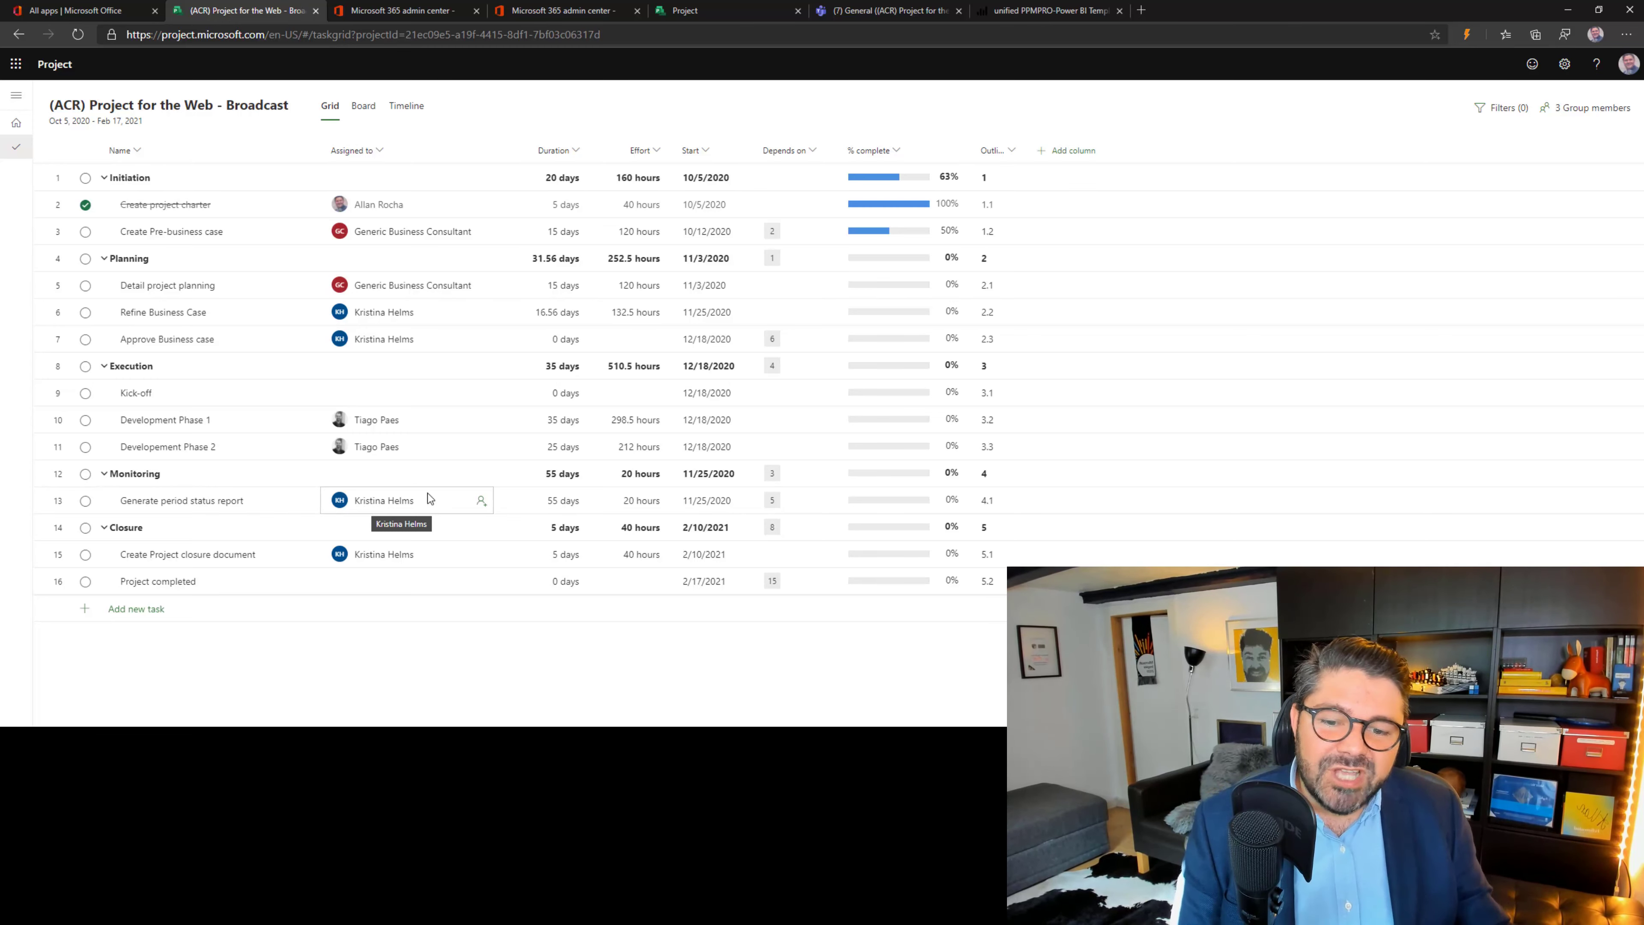
pyautogui.click(638, 507)
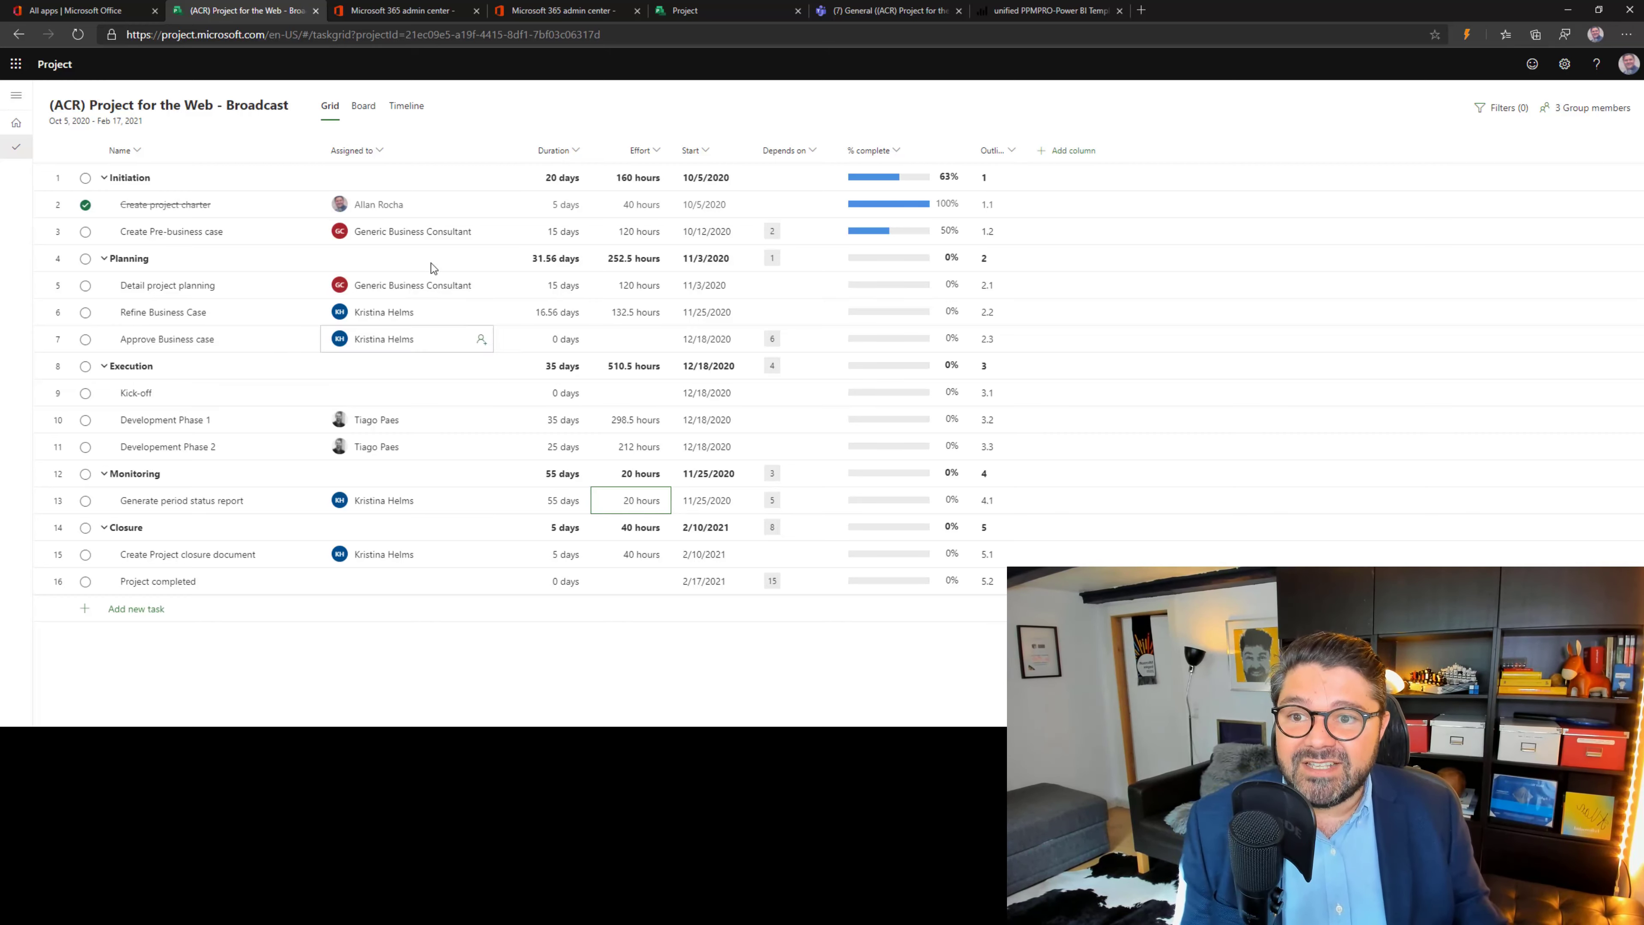
pyautogui.click(406, 106)
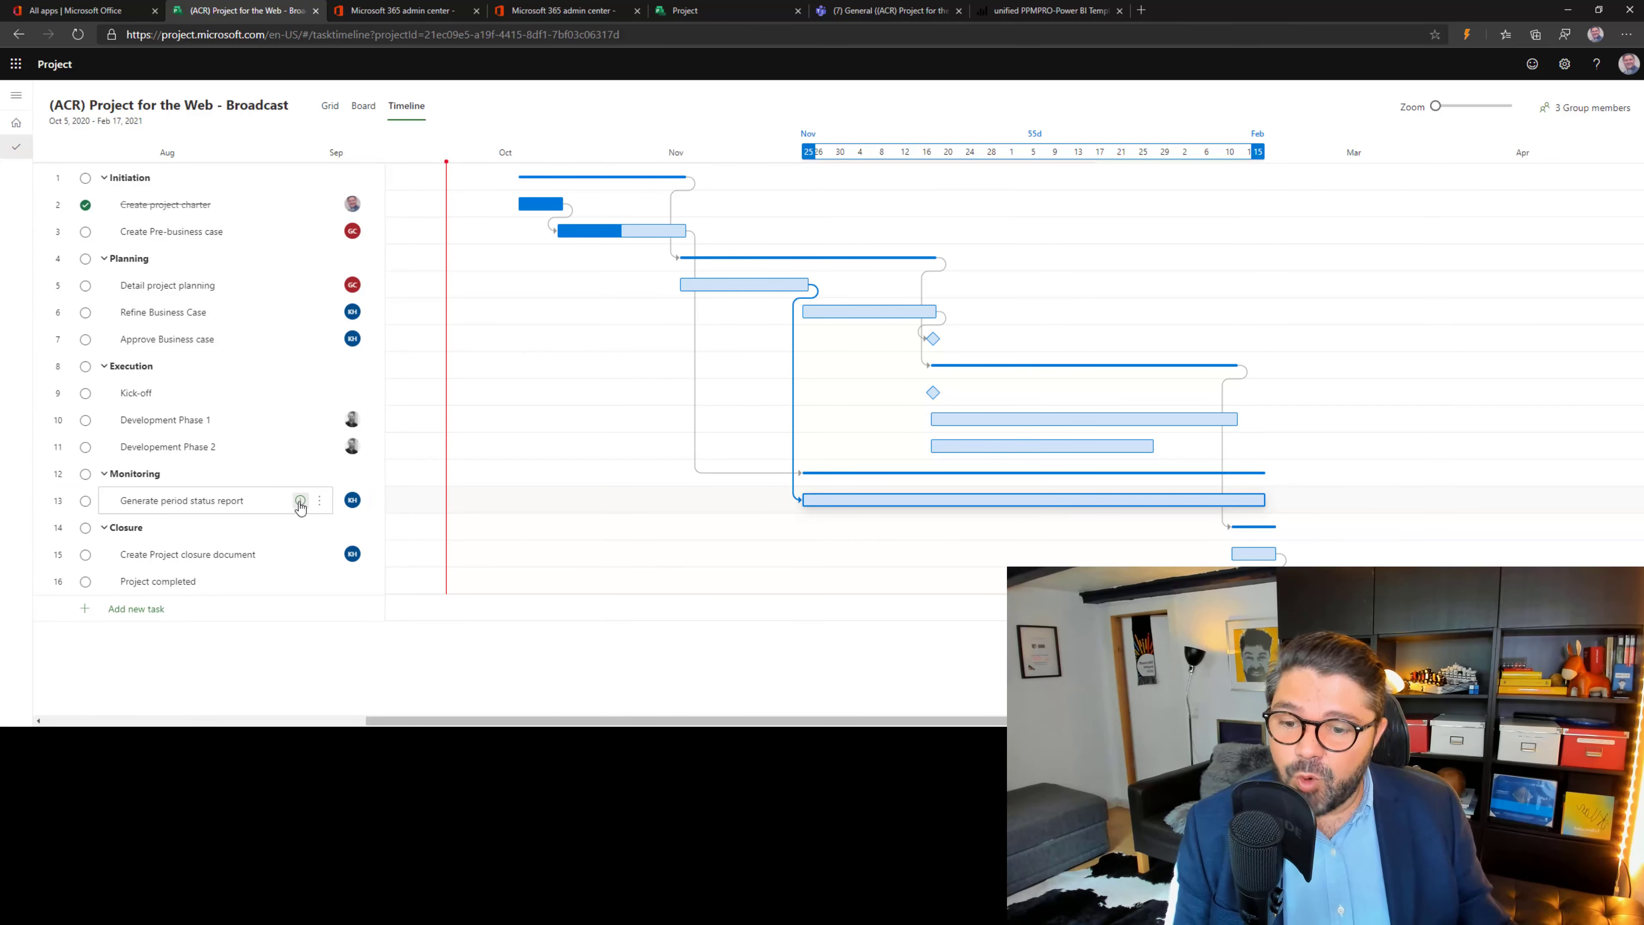
# Step: Record 2 hours of completed effort for "Generate period status report", raise it to 4 hours and close the task details
pyautogui.click(301, 500)
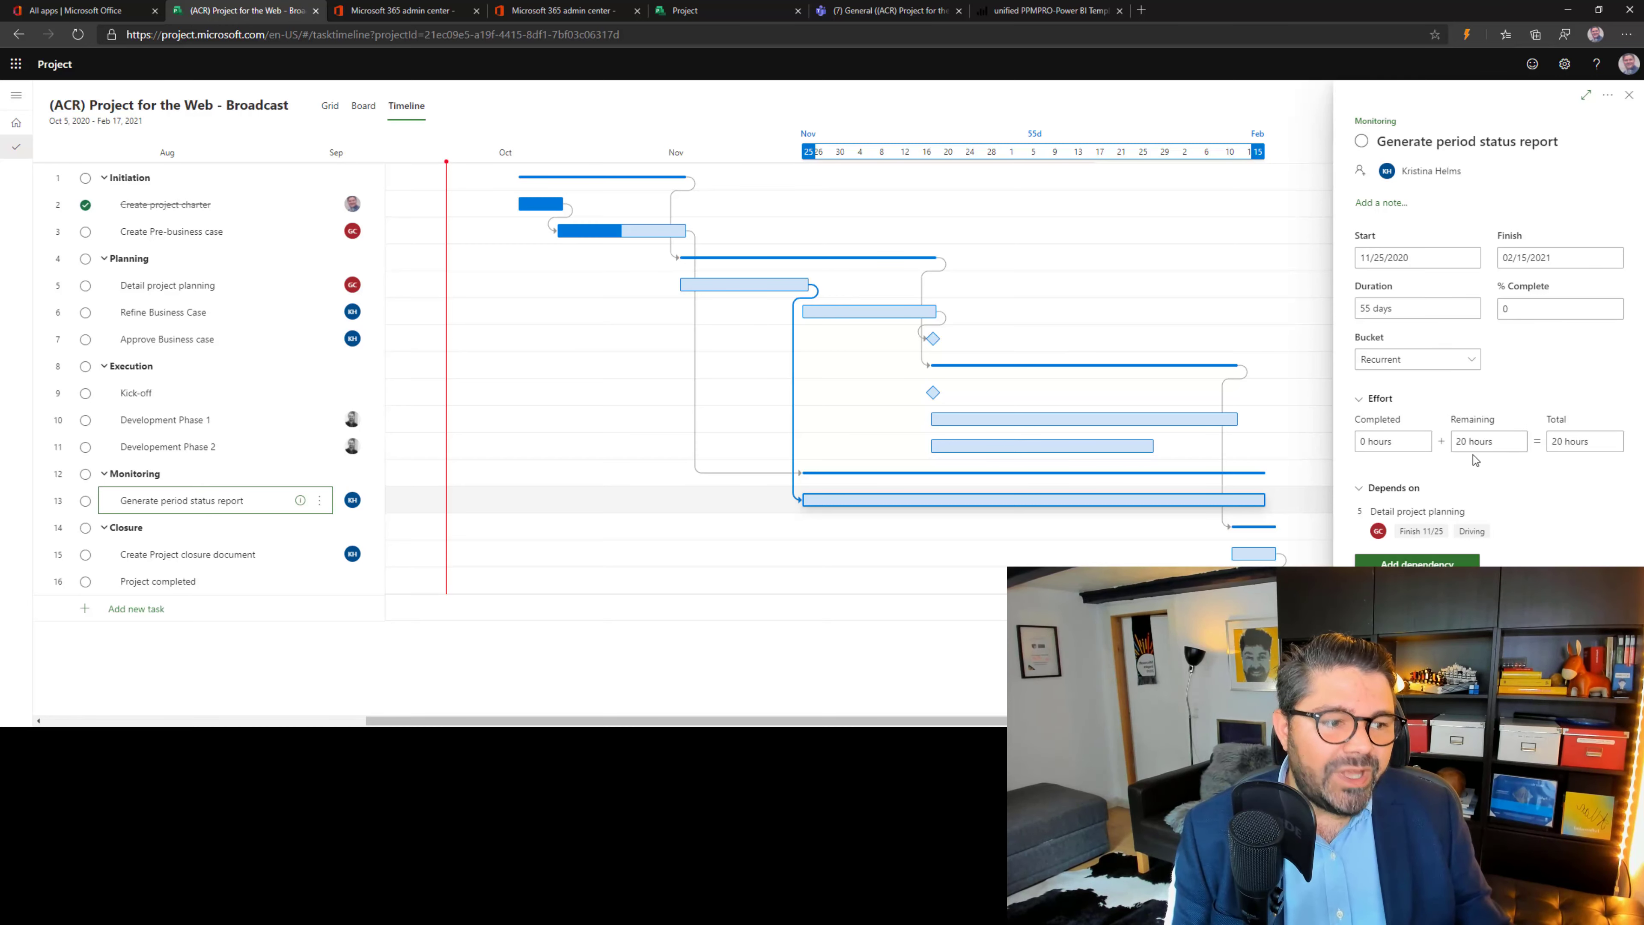
pyautogui.click(1382, 440)
pyautogui.write('2')
pyautogui.press('Return')
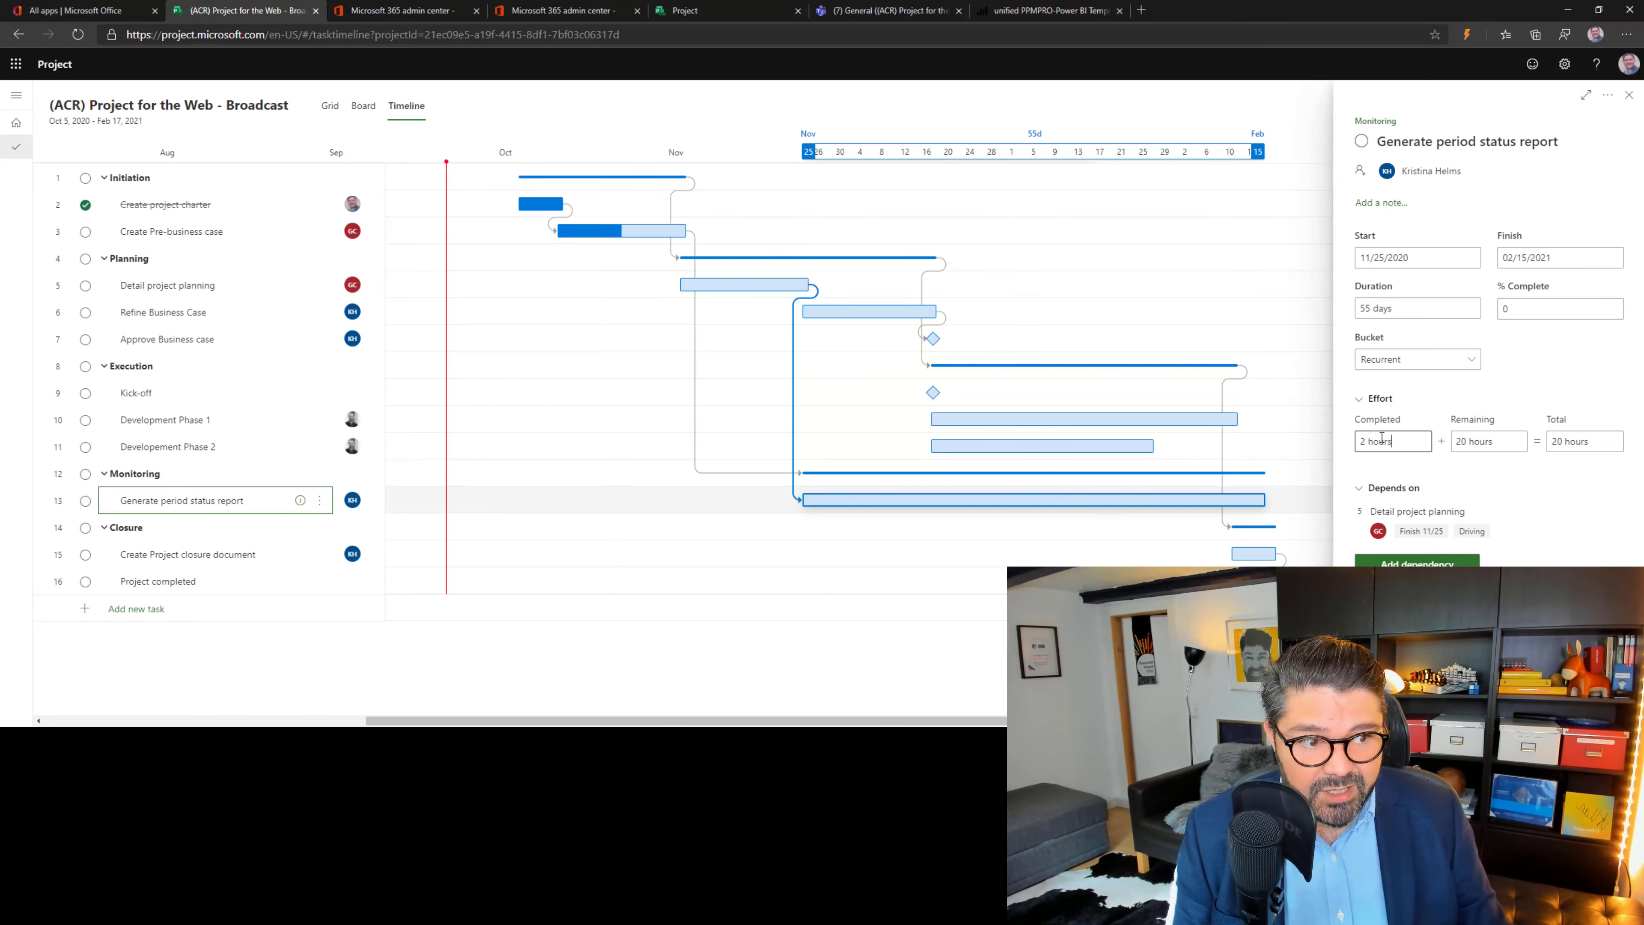
pyautogui.click(1382, 438)
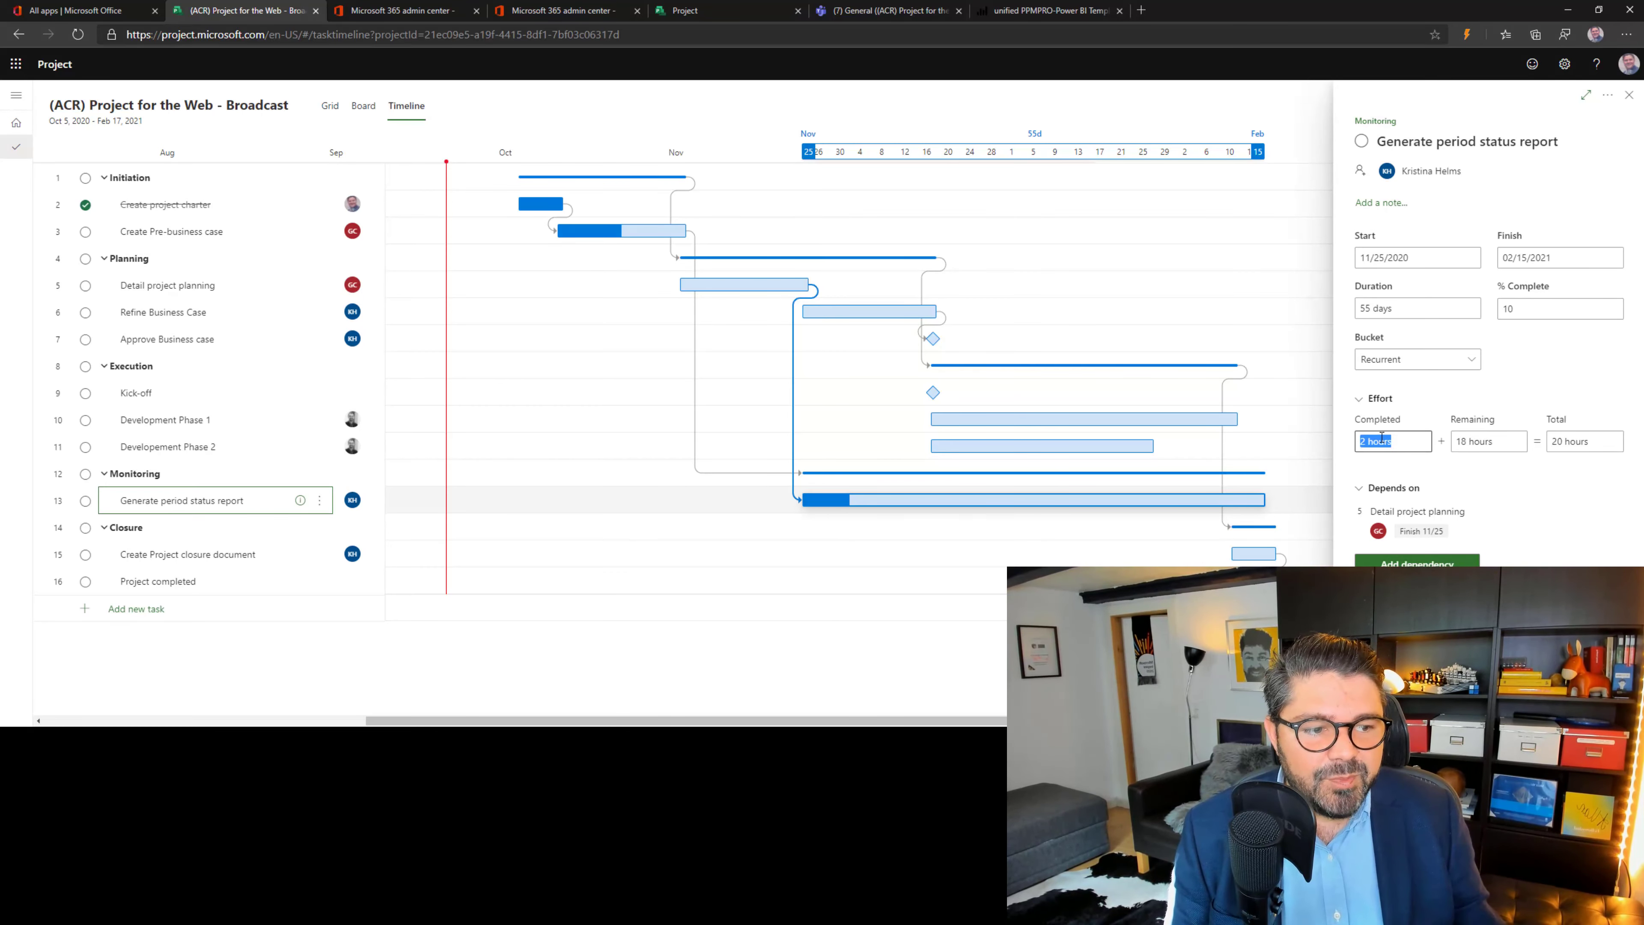
pyautogui.write('4')
pyautogui.press('Return')
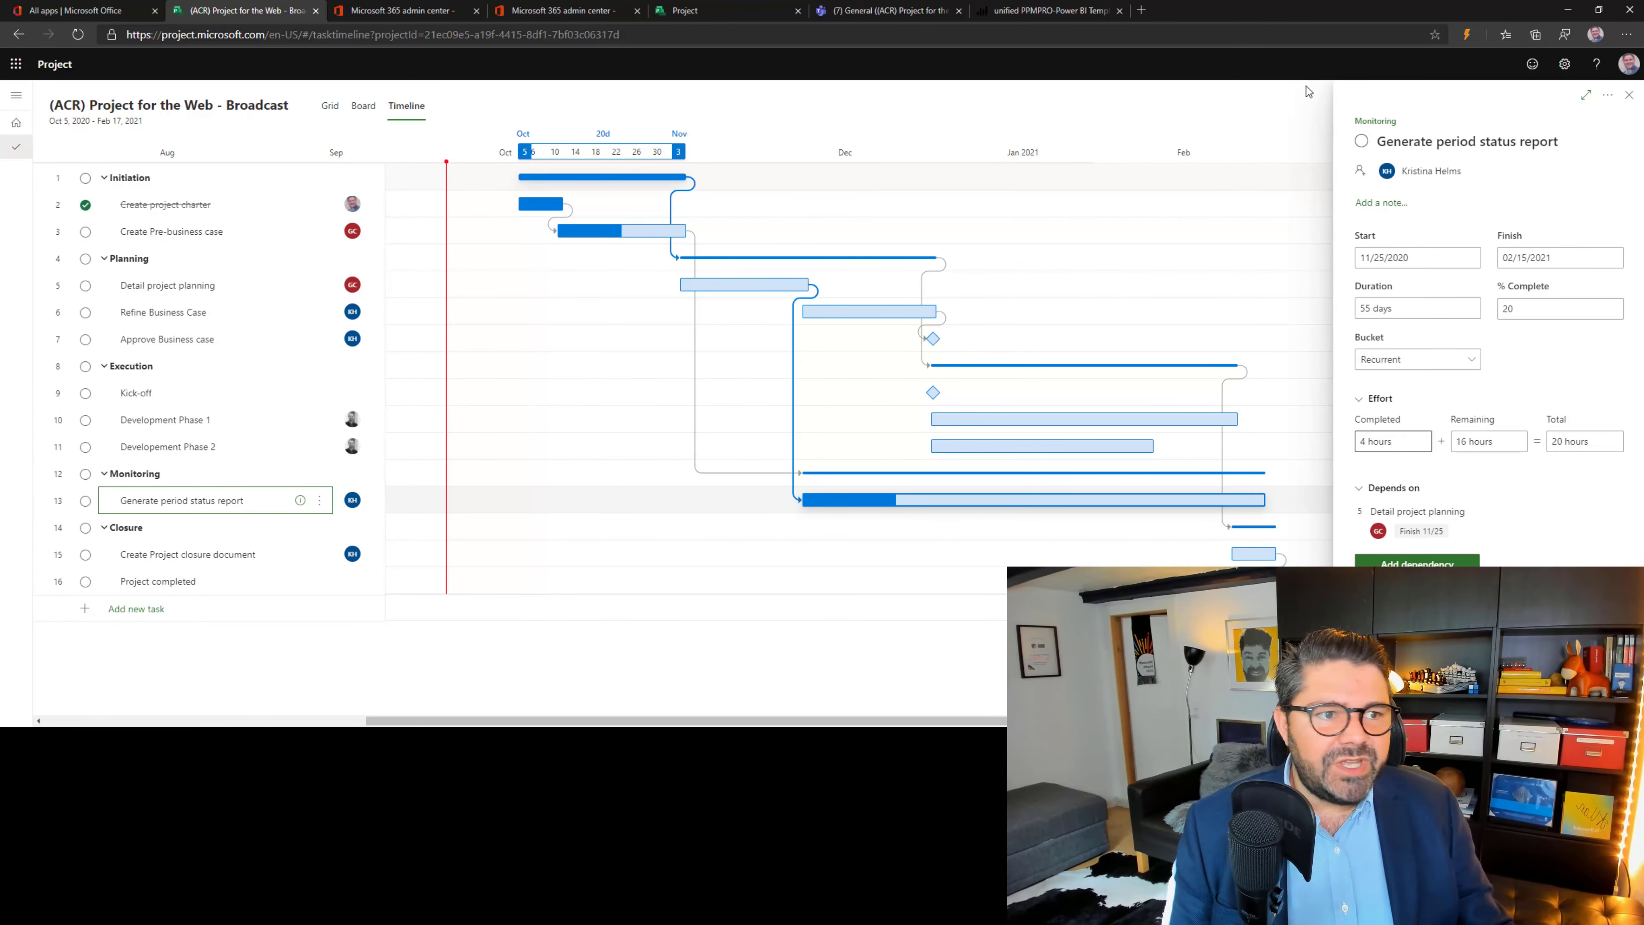
pyautogui.click(1629, 94)
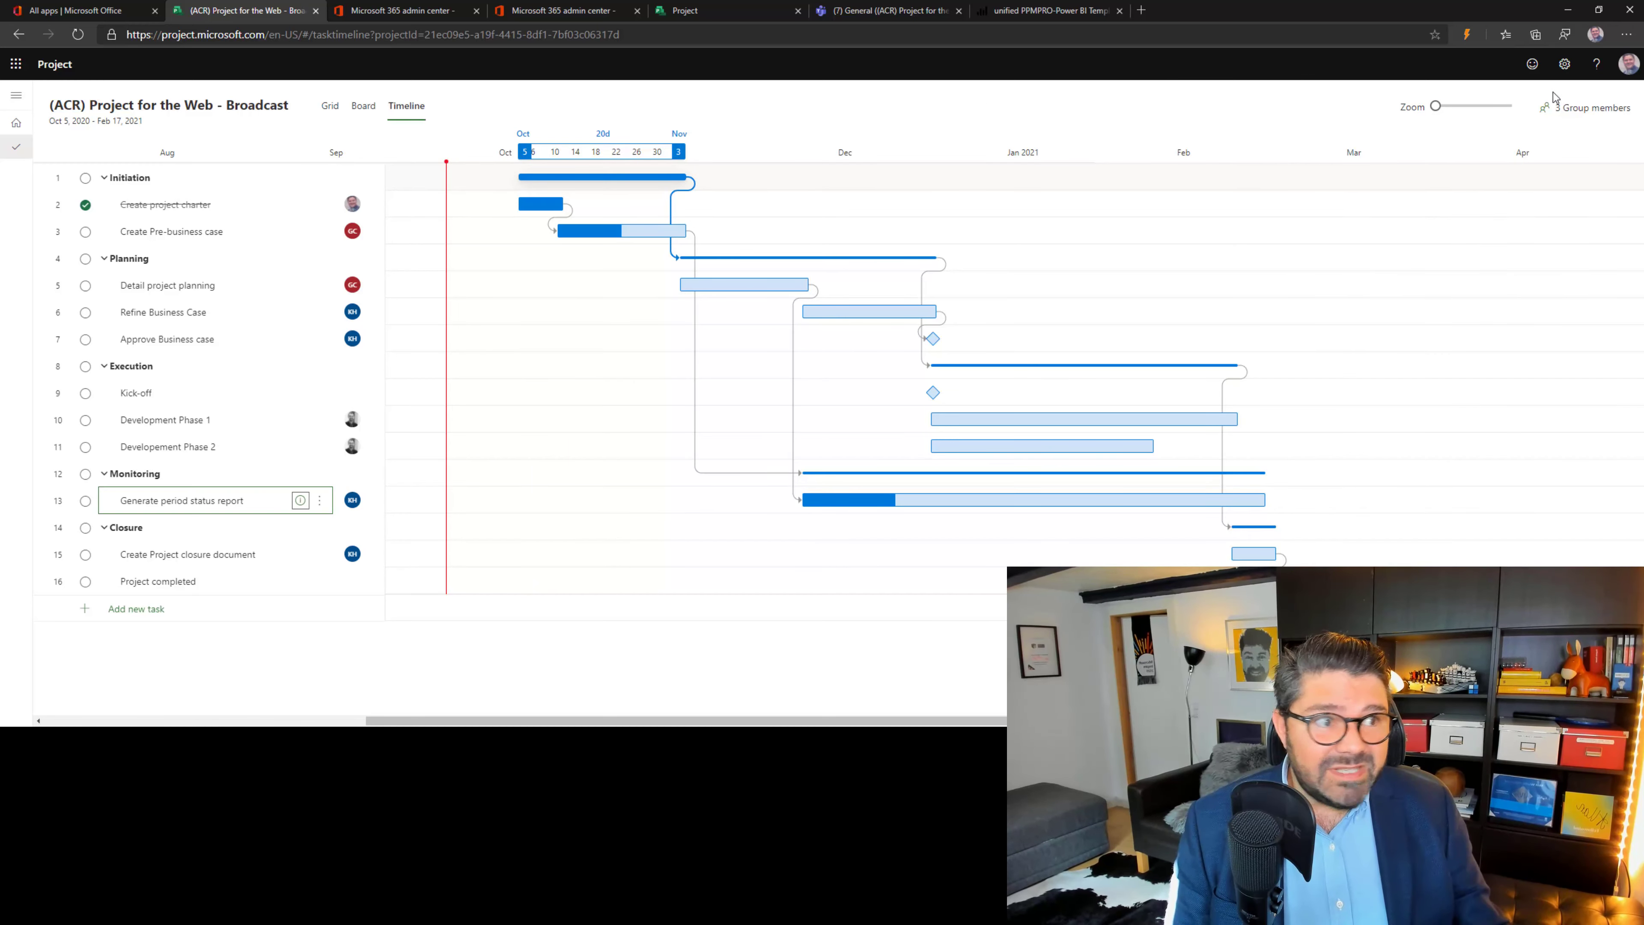
# Step: View the project's group members and switch to the project's General channel in Microsoft Teams
pyautogui.click(1579, 108)
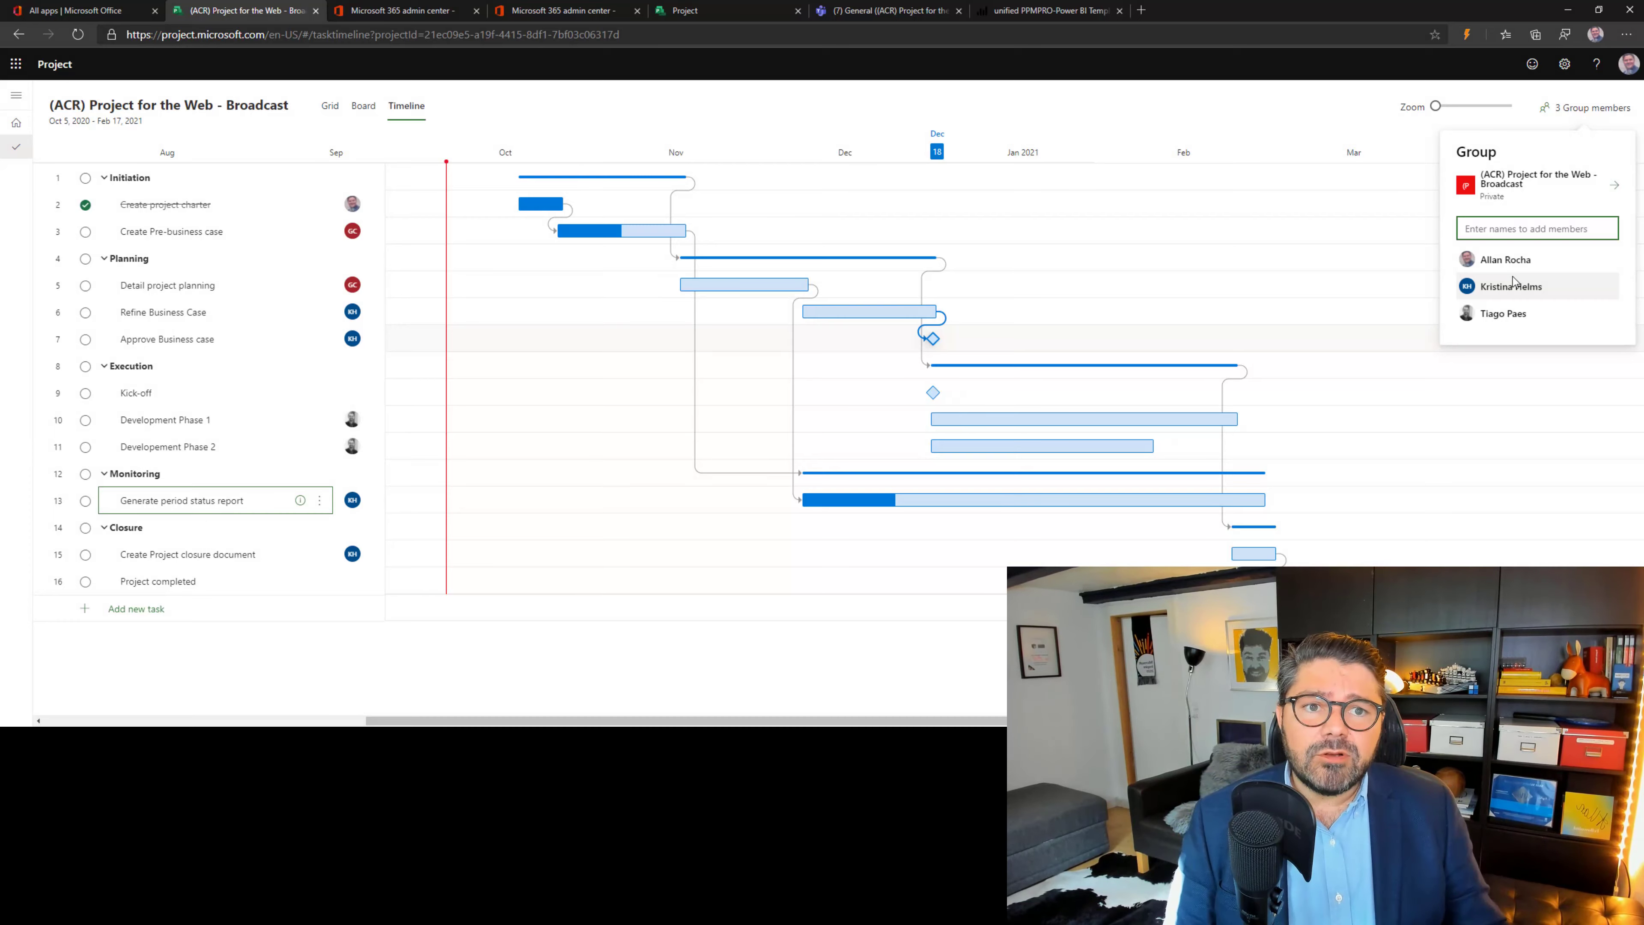
pyautogui.click(894, 21)
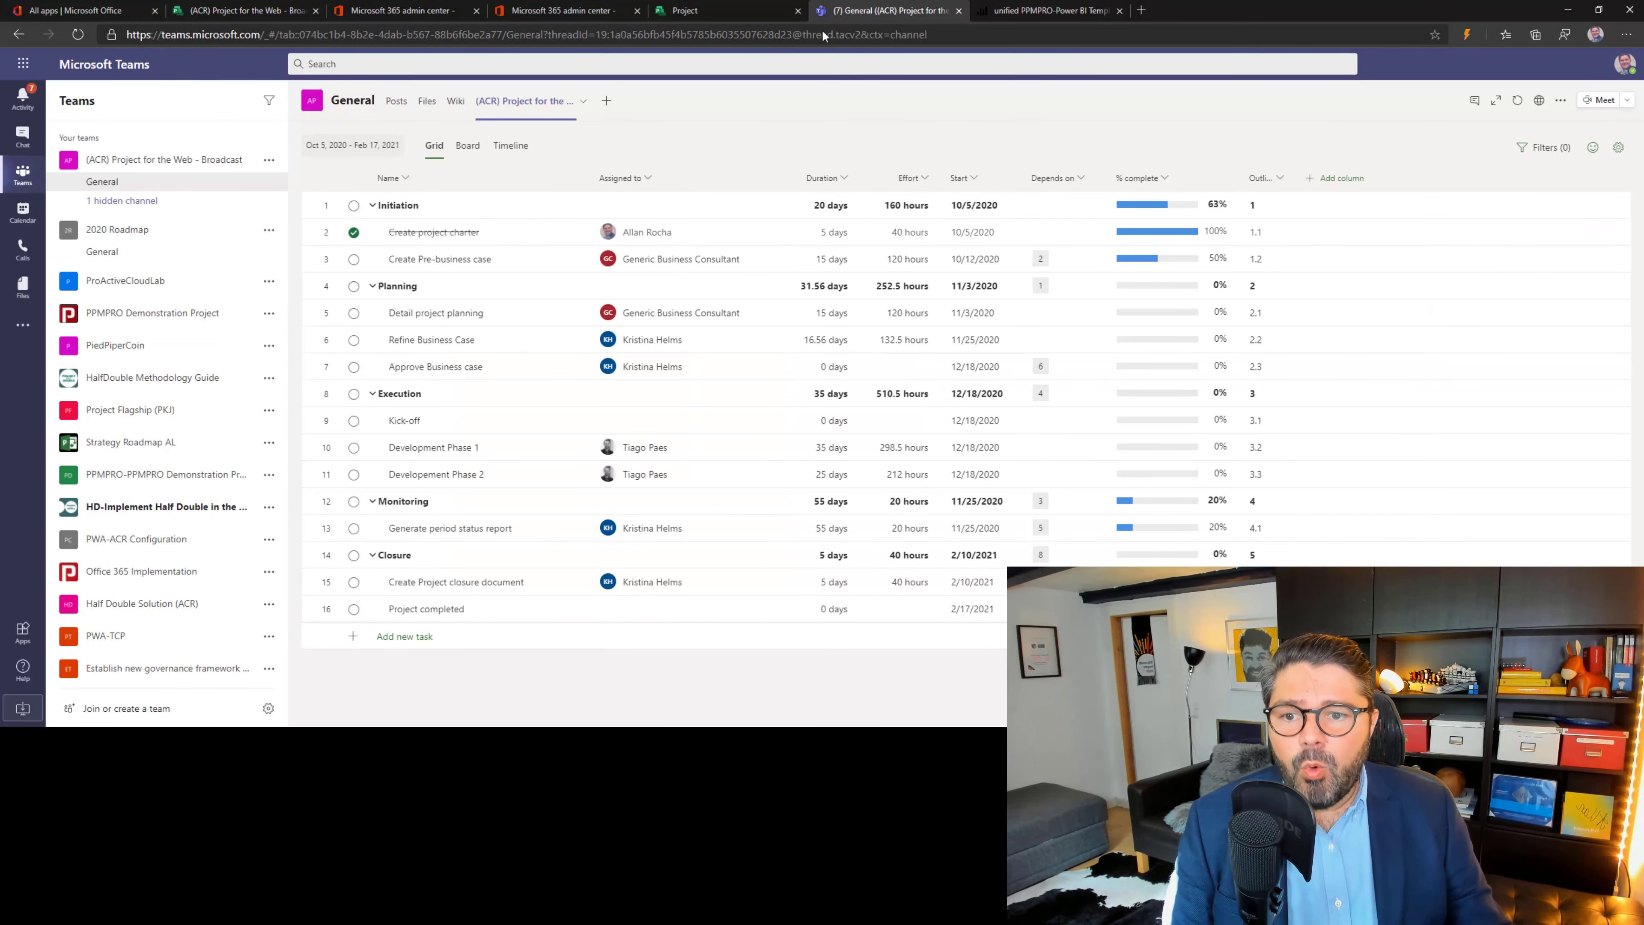
# Step: View the General channel's posts in Teams, and switch to the 2020 Roadmap in Project to look over its earlier timeline
pyautogui.click(118, 185)
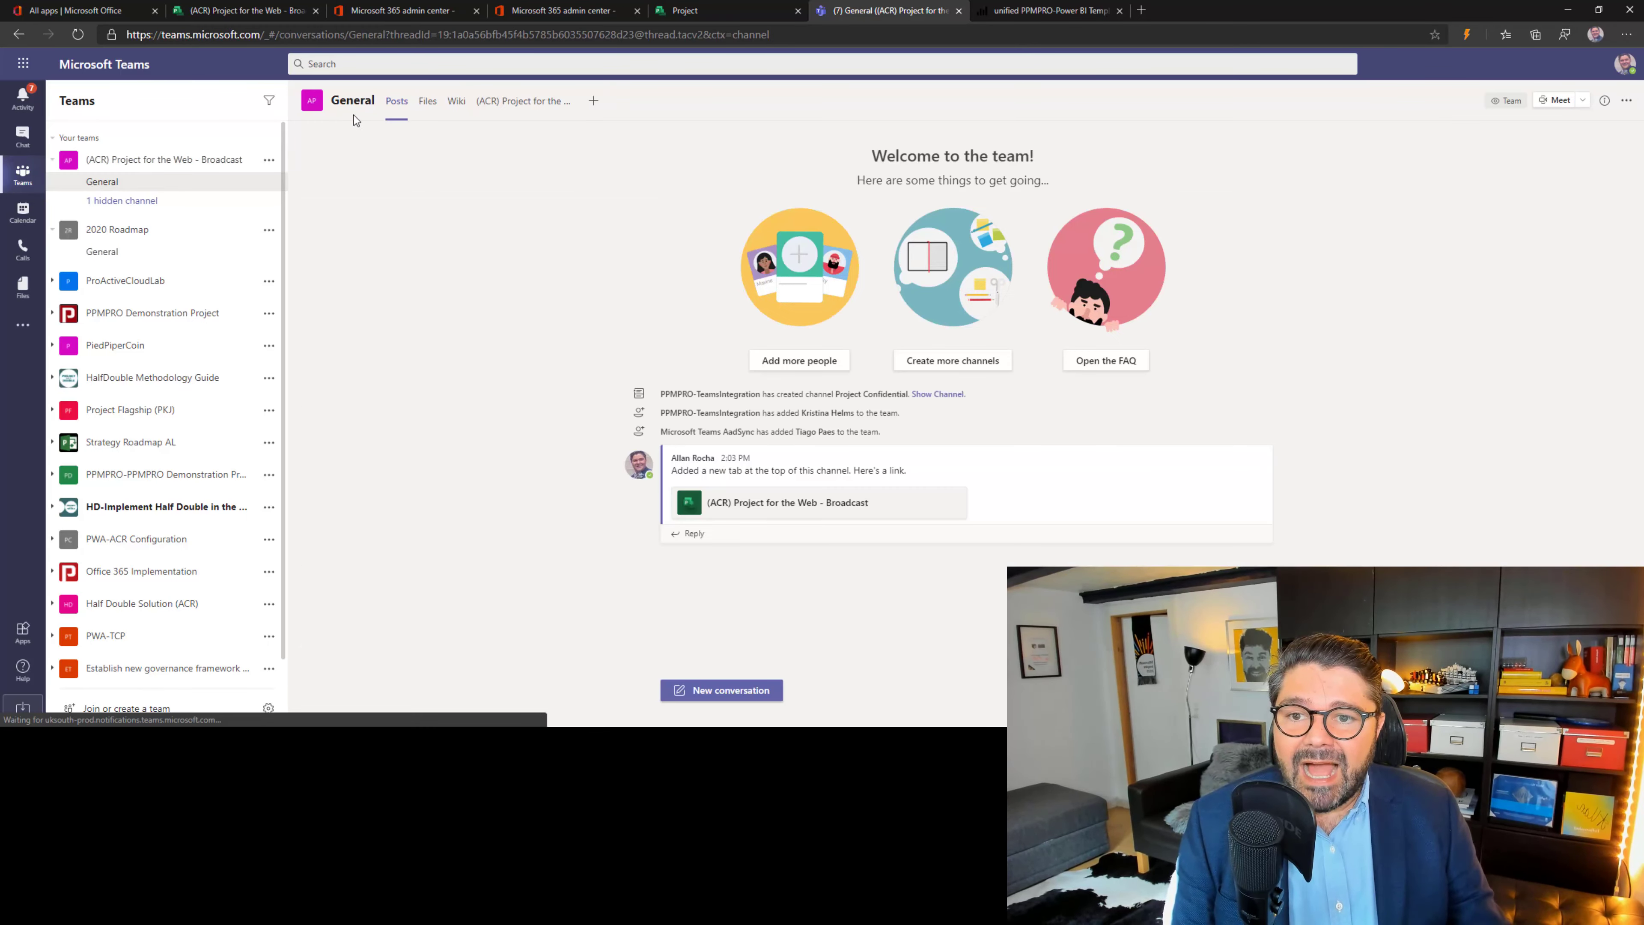
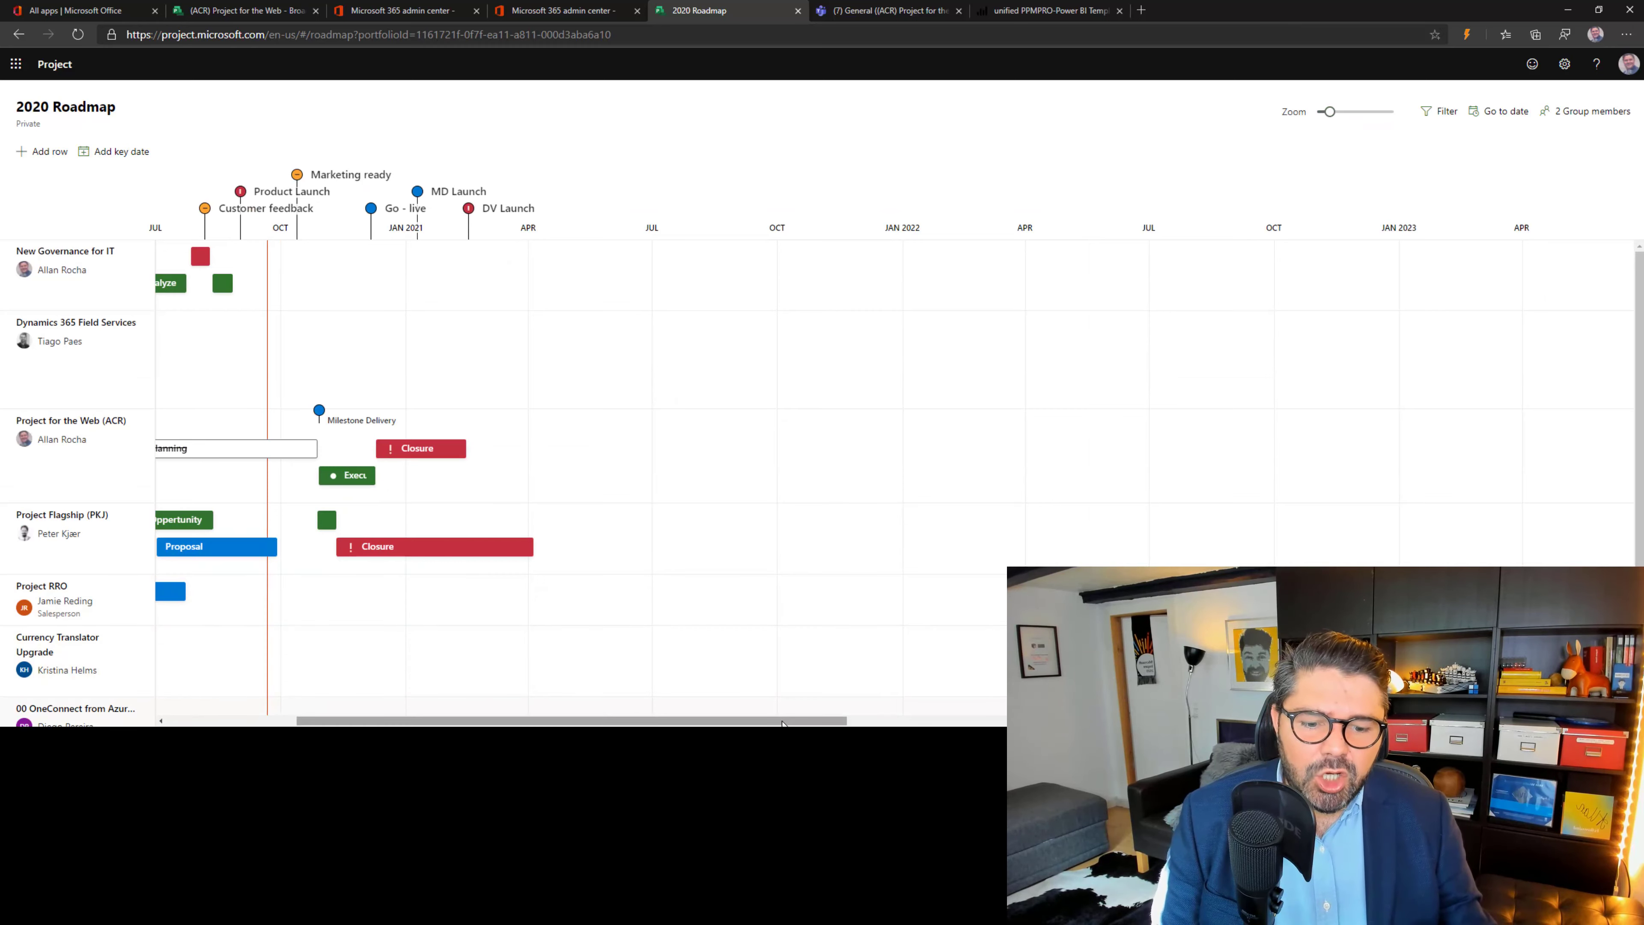
pyautogui.moveTo(785, 720); pyautogui.dragTo(650, 431)
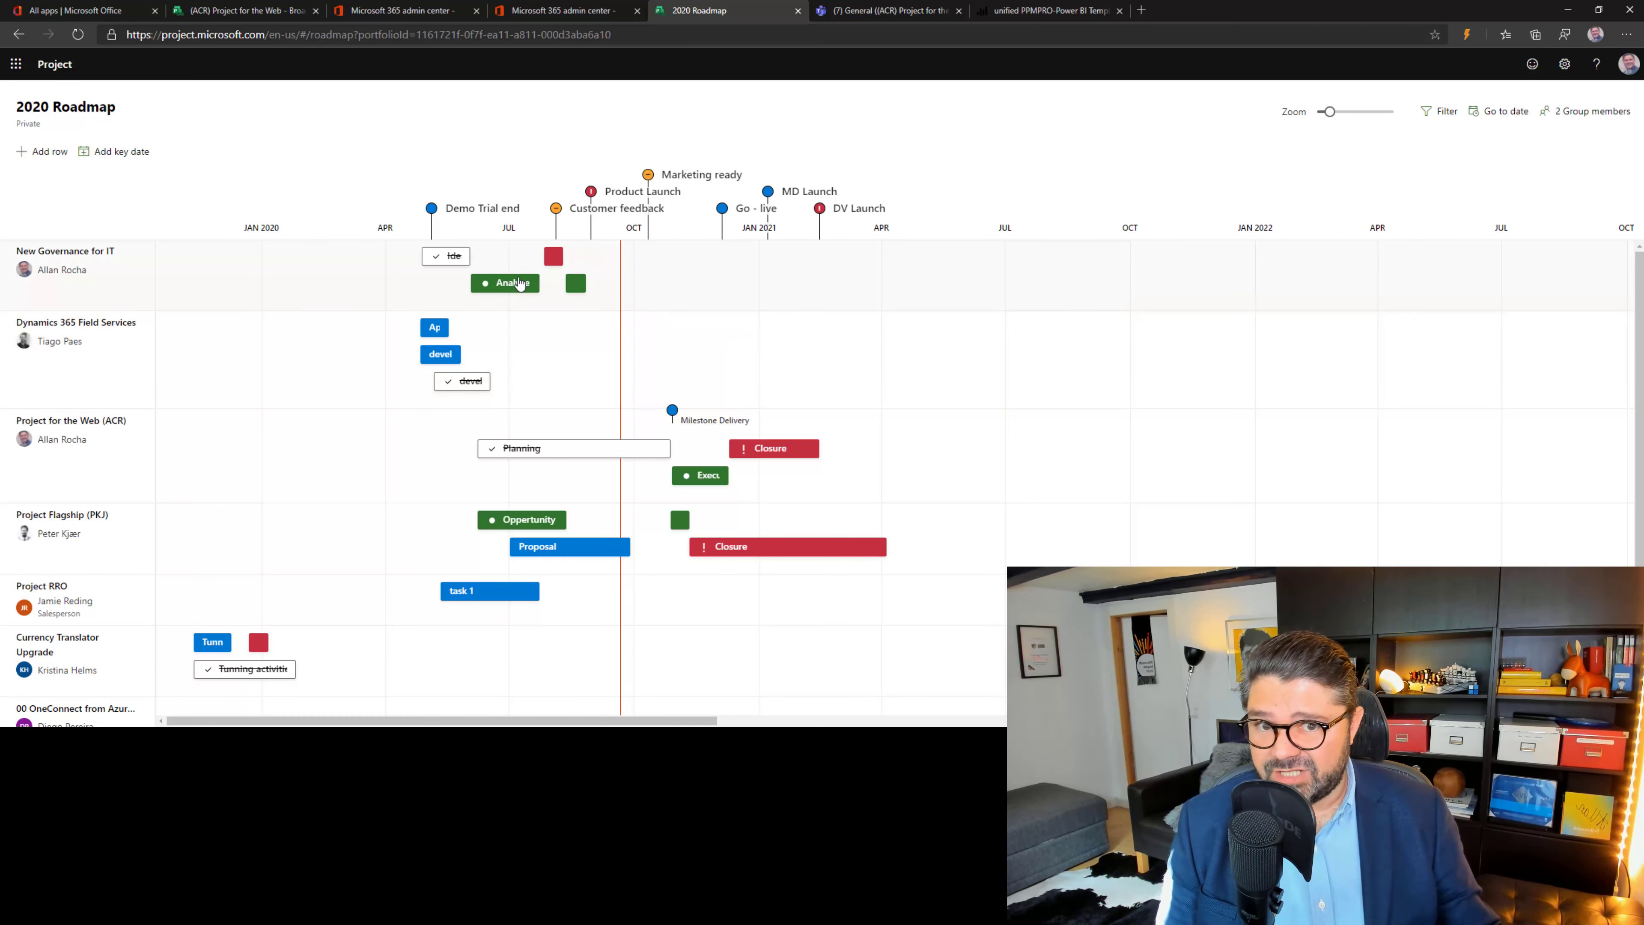
# Step: Add a row to the 2020 Roadmap and connect it to the Project plan "(ACR) Project for the Web - Broadcast"
pyautogui.click(55, 157)
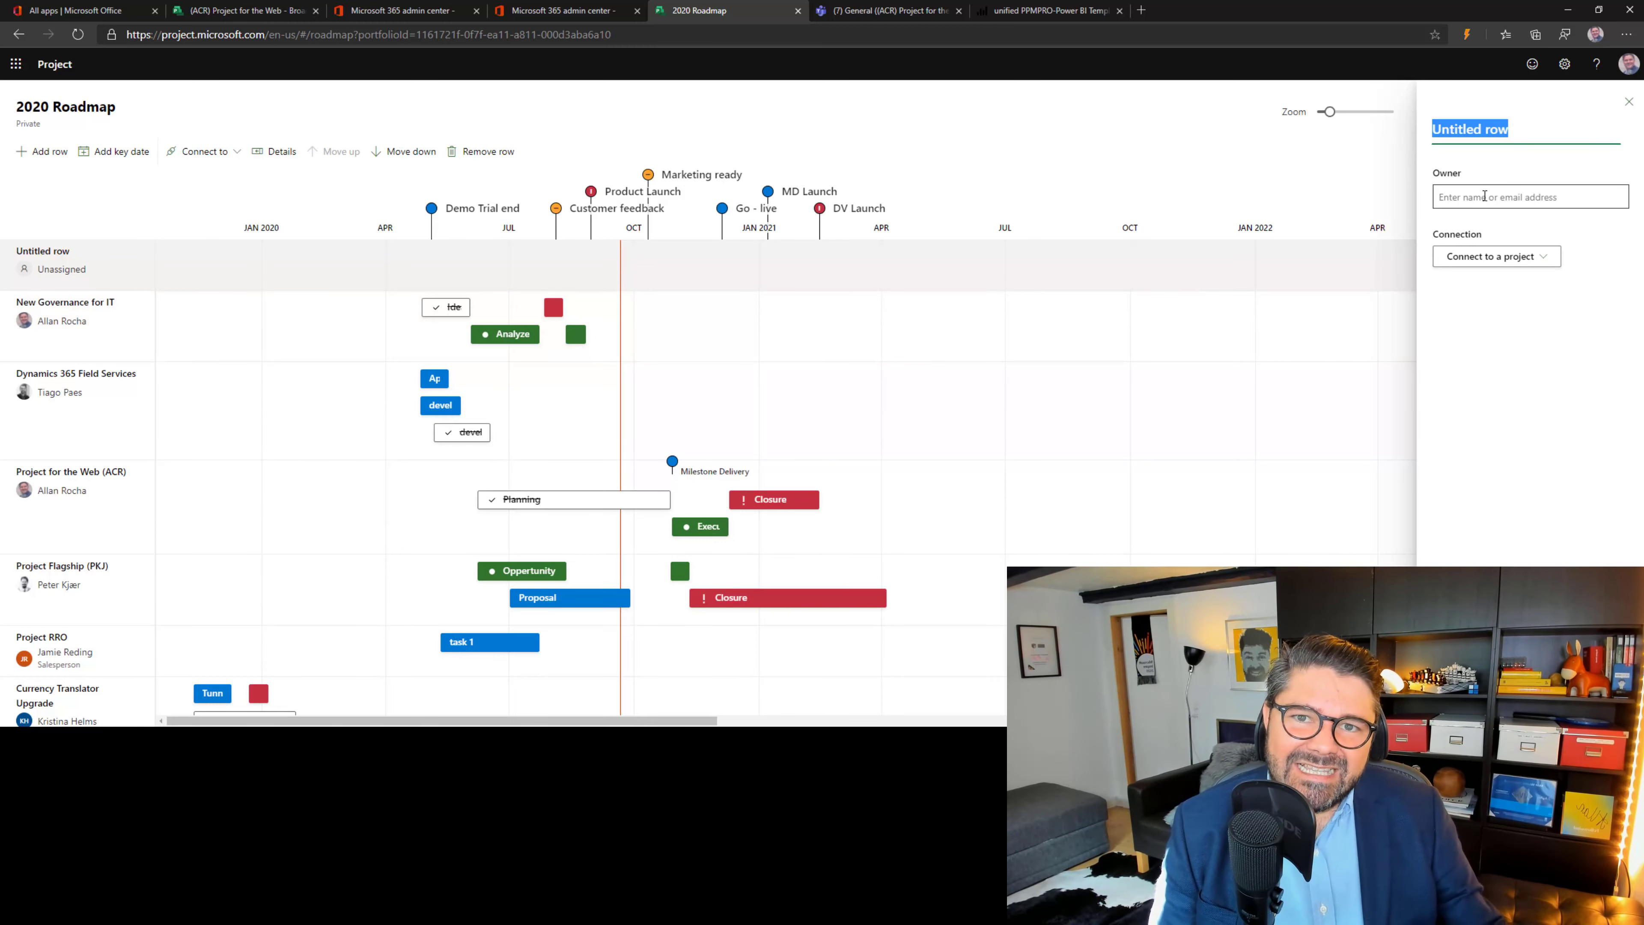
pyautogui.click(1518, 263)
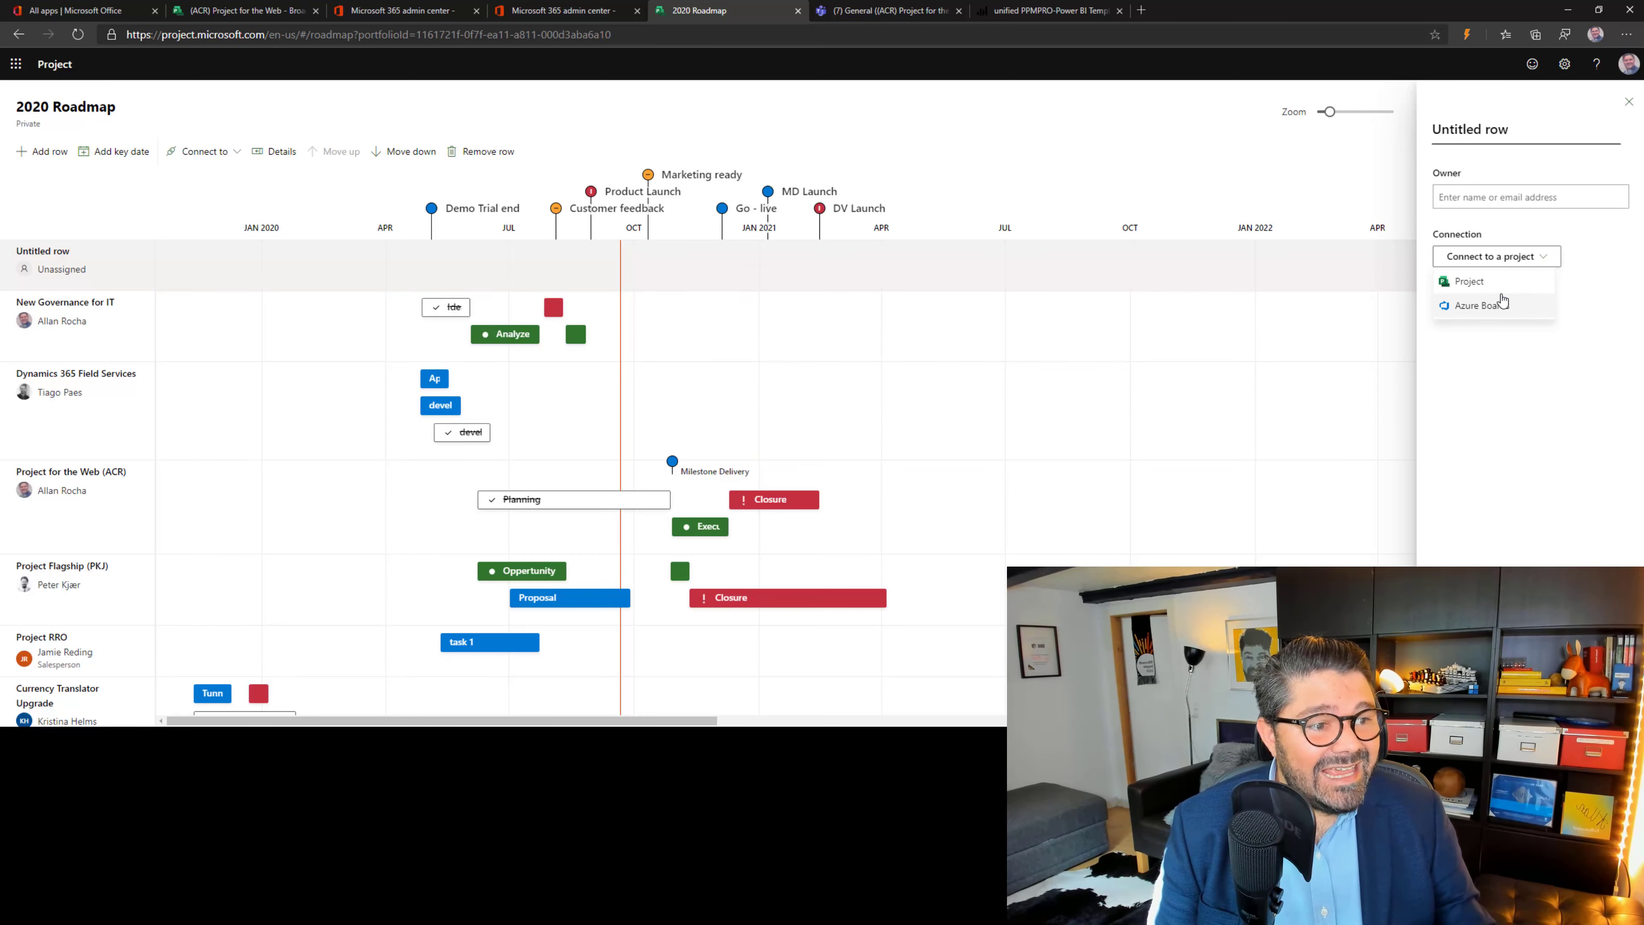
pyautogui.click(1502, 320)
pyautogui.click(1508, 263)
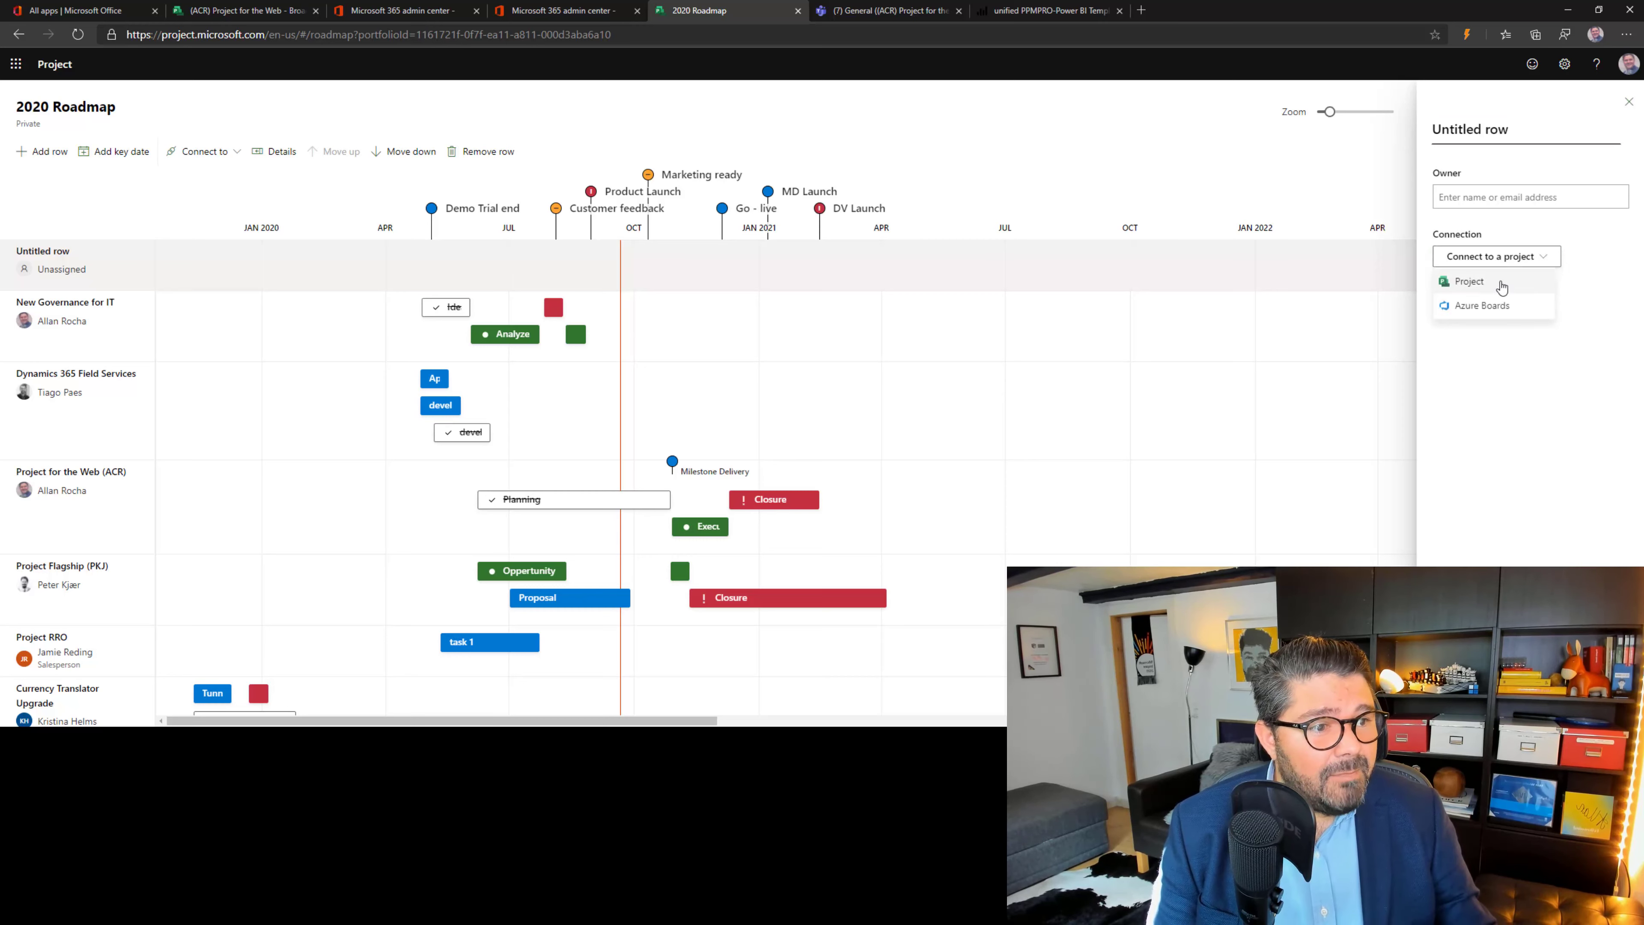
pyautogui.click(1501, 284)
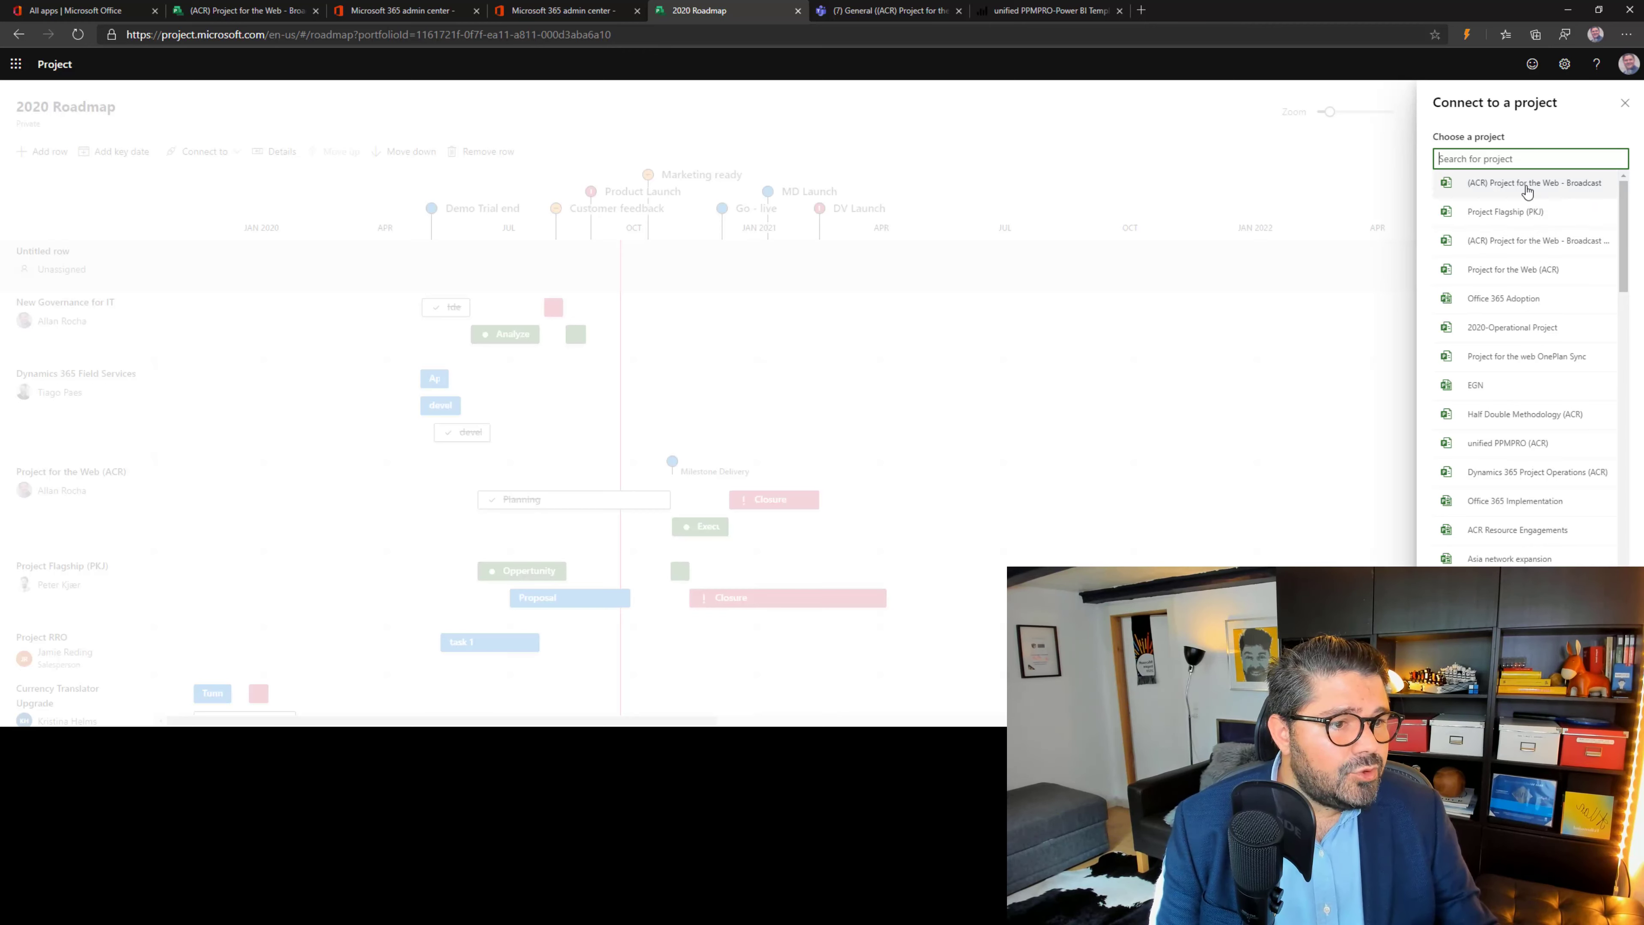
pyautogui.click(1522, 246)
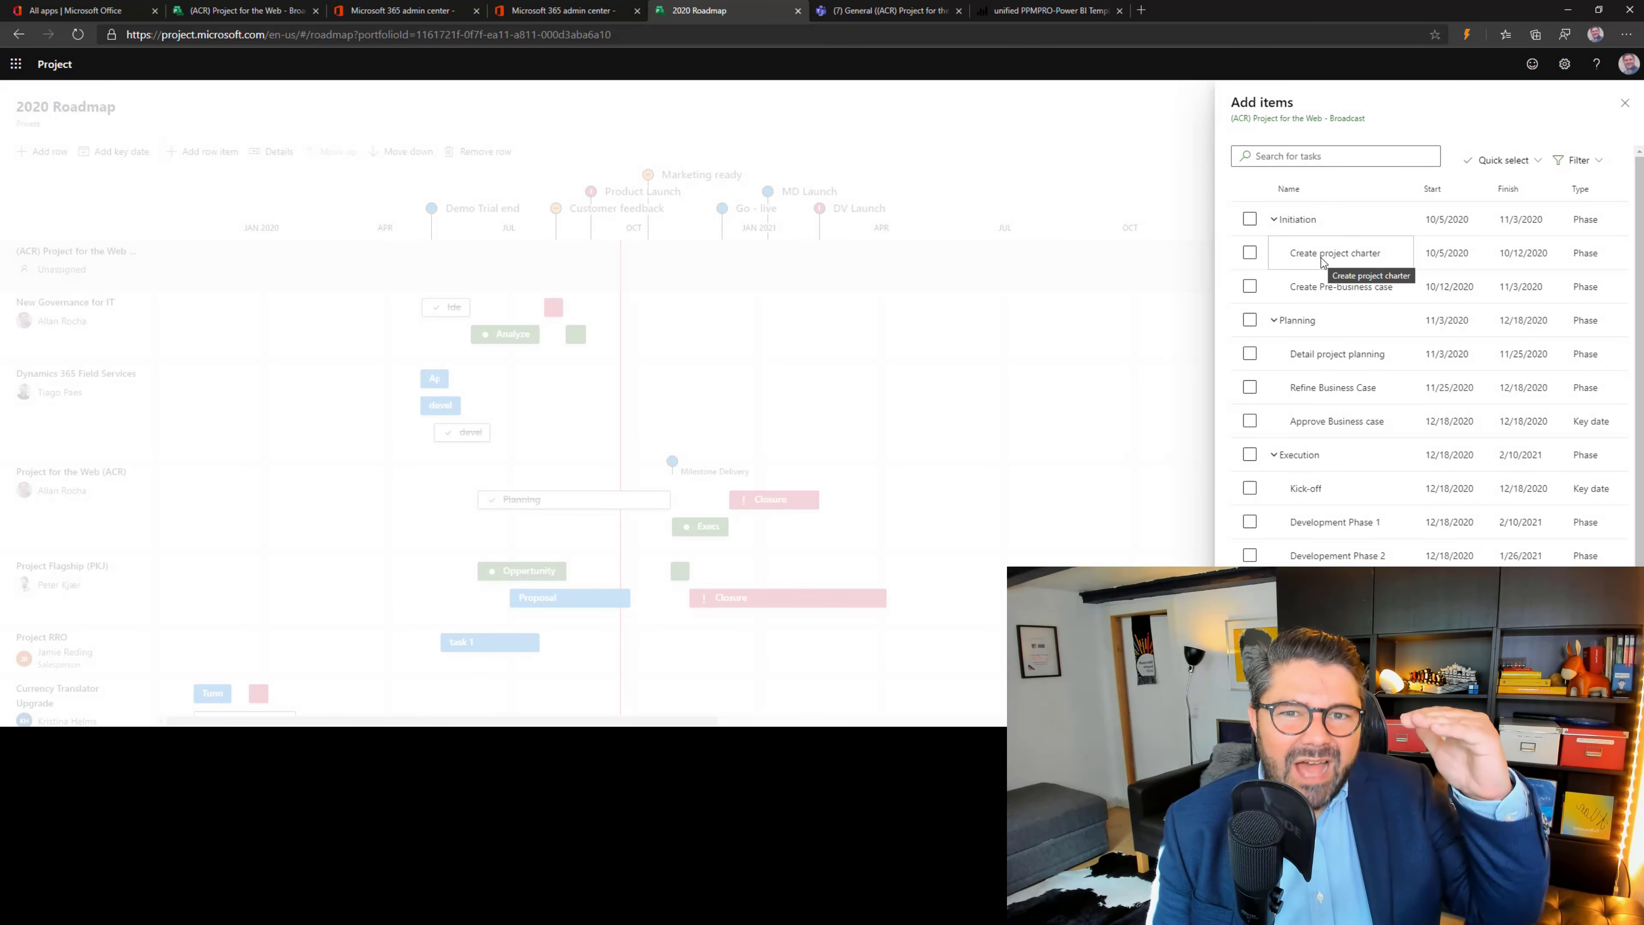
# Step: Select the Initiation, Planning, Execution and Monitoring phases as items for the connected row
pyautogui.click(1250, 219)
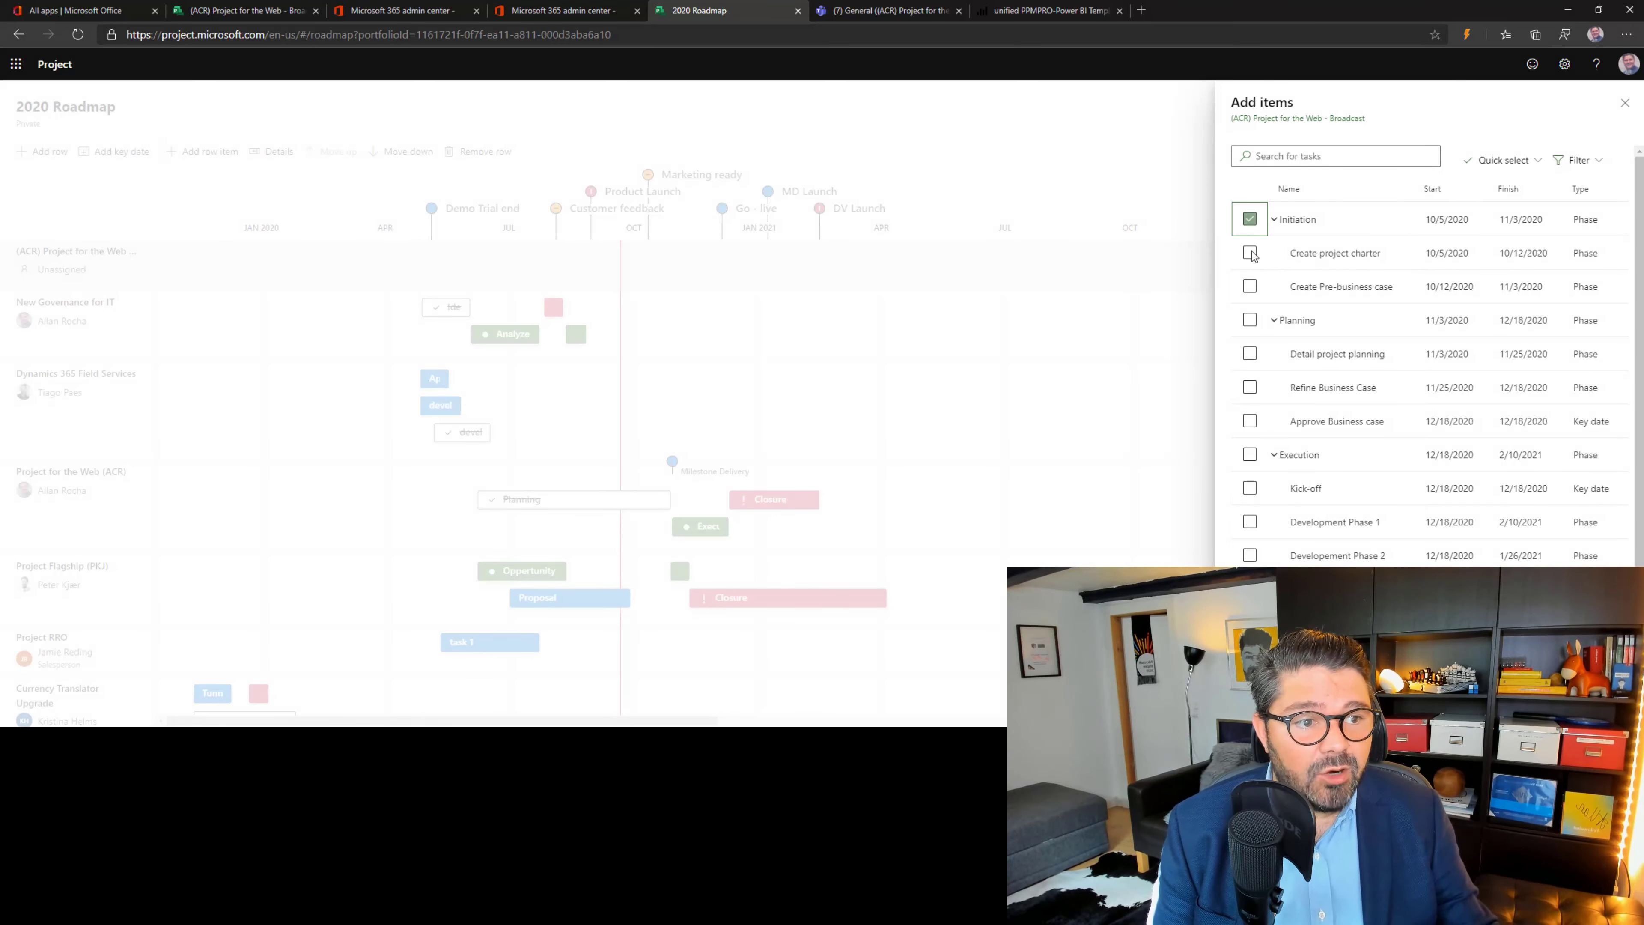
pyautogui.scroll(-1, 1252, 320)
pyautogui.click(1250, 292)
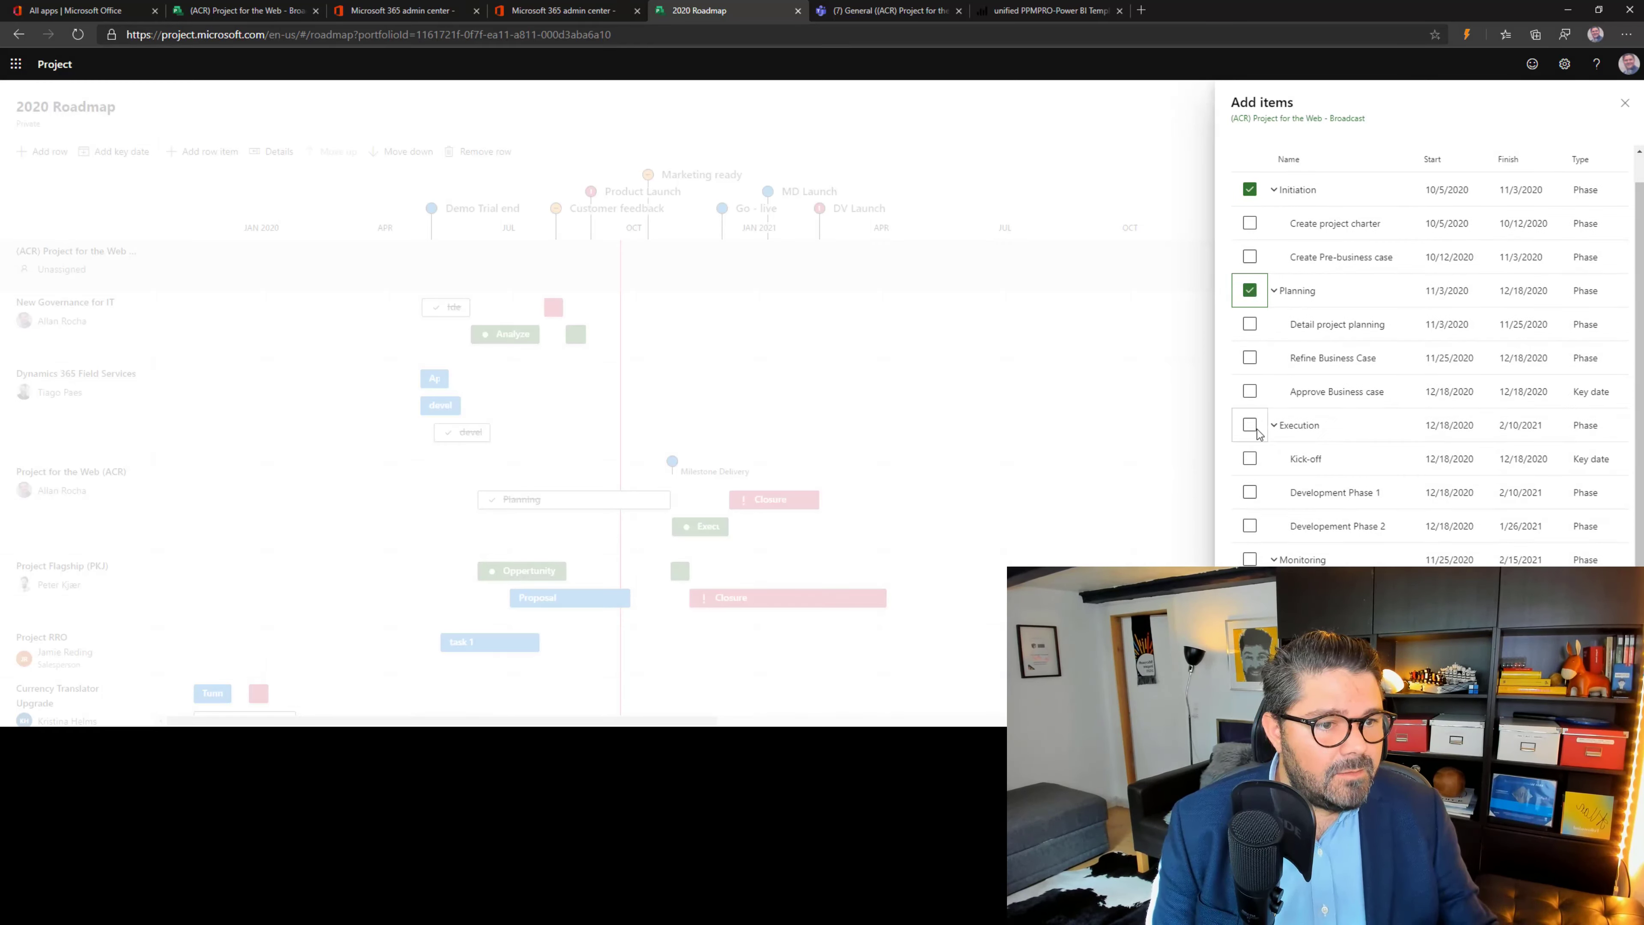
pyautogui.click(1249, 426)
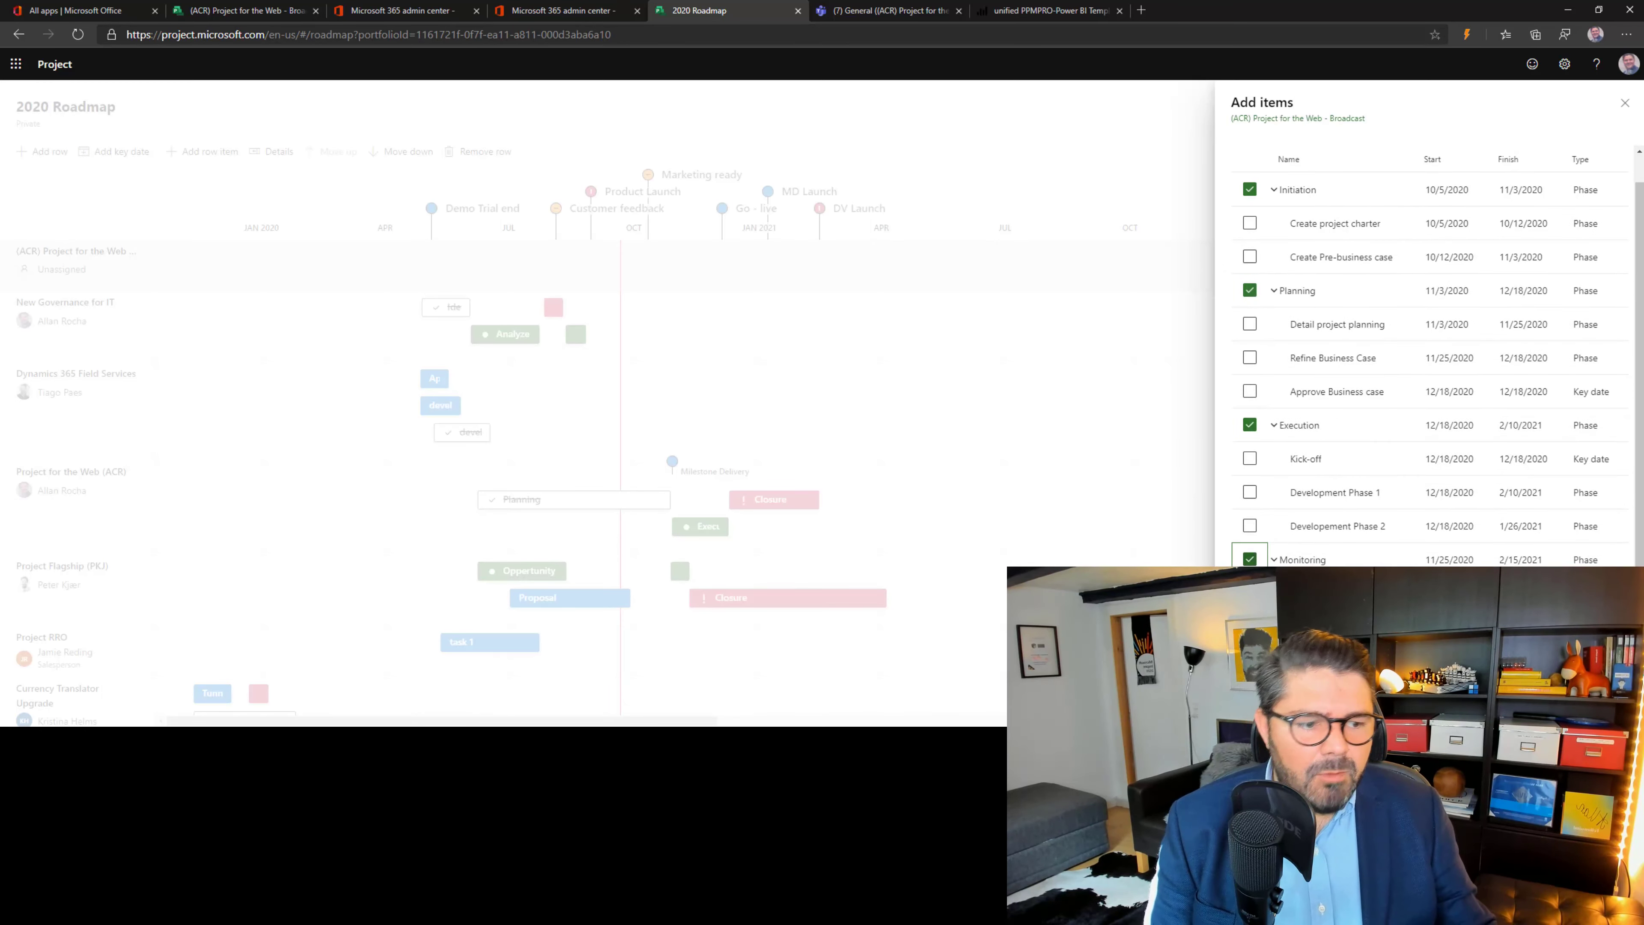
pyautogui.scroll(1, 1358, 525)
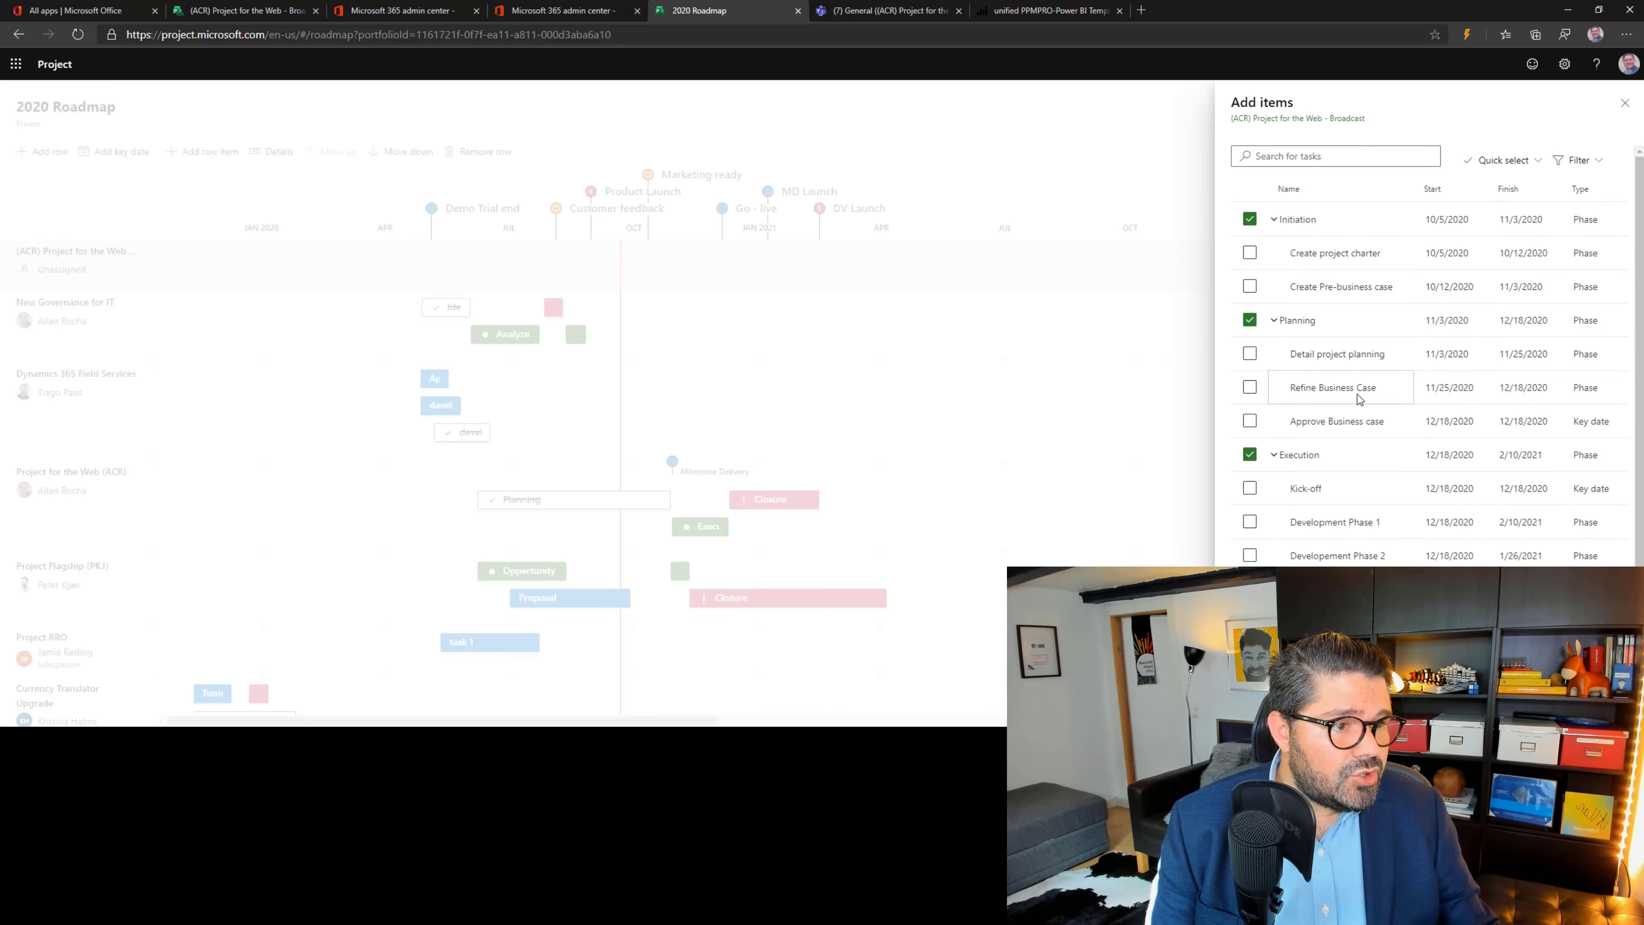
# Step: Include the key dates Approve Business case, Kick-off and Project completed, add the selected items and close the row details
pyautogui.scroll(-1, 1249, 431)
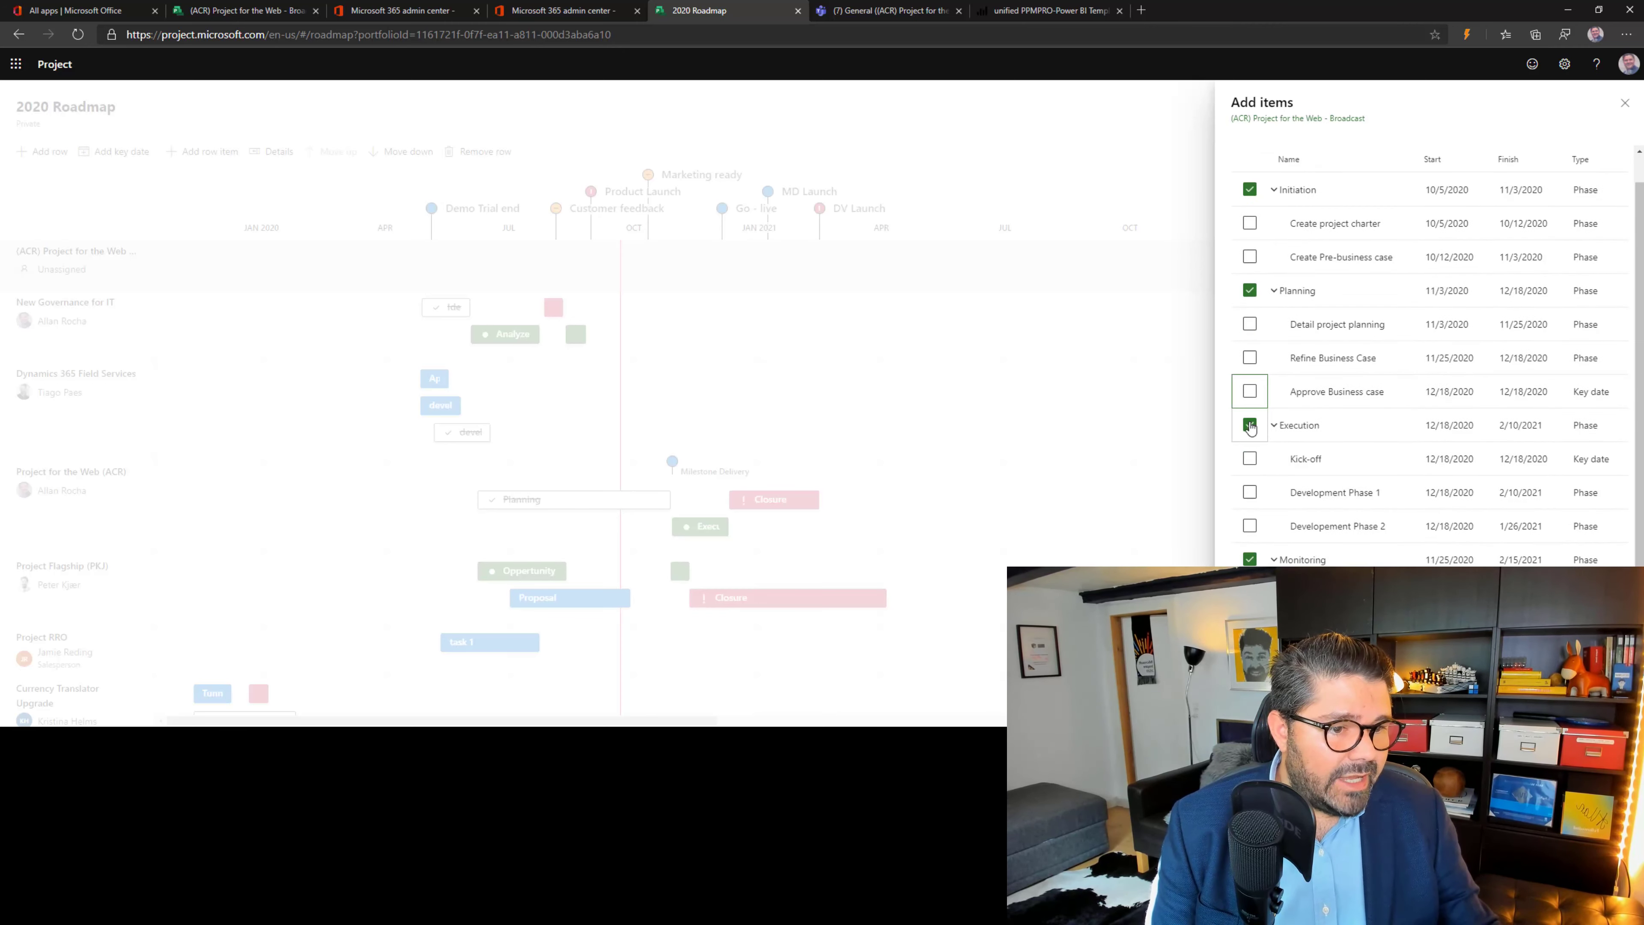
pyautogui.click(1249, 392)
pyautogui.click(1252, 461)
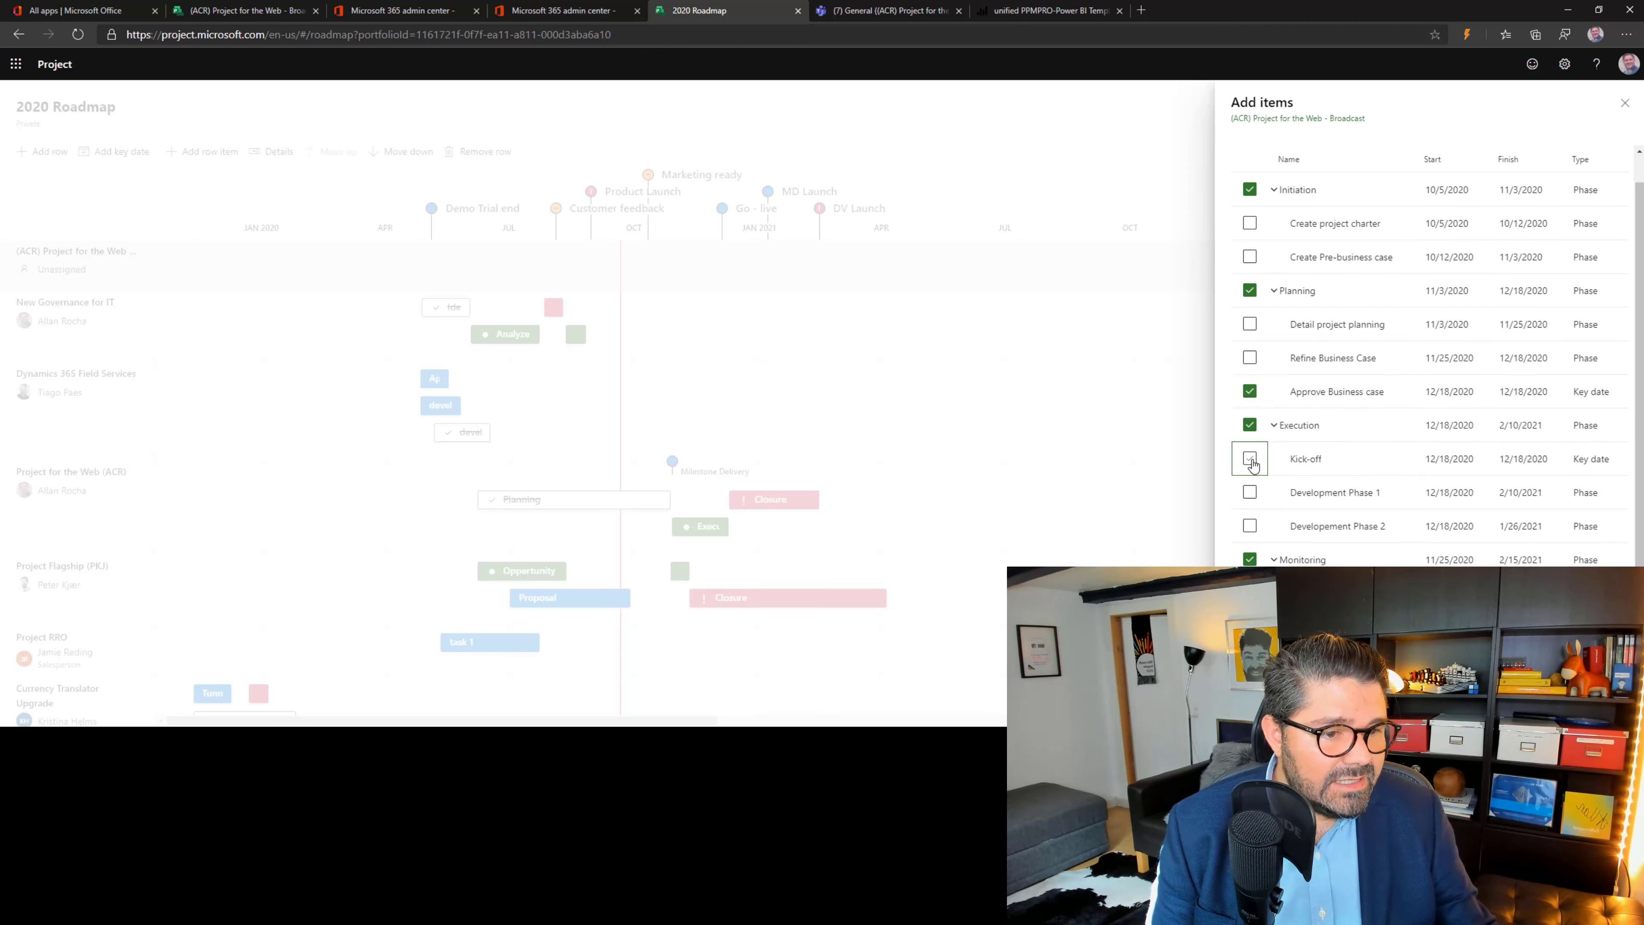
pyautogui.scroll(-1, 1424, 363)
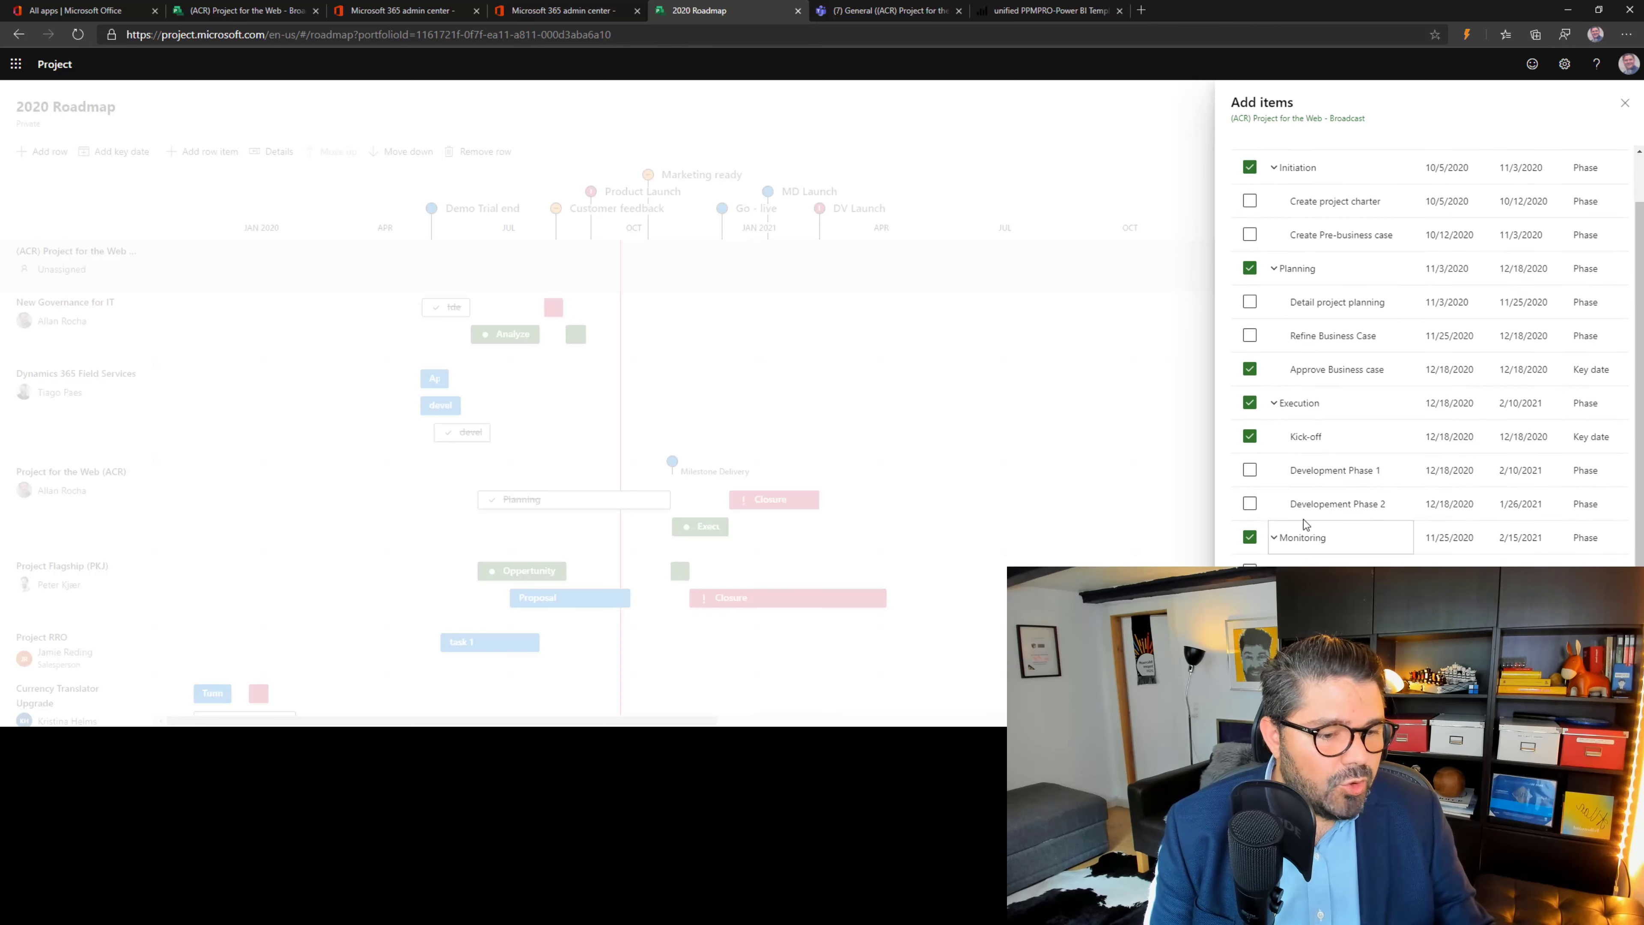
pyautogui.scroll(2, 1306, 519)
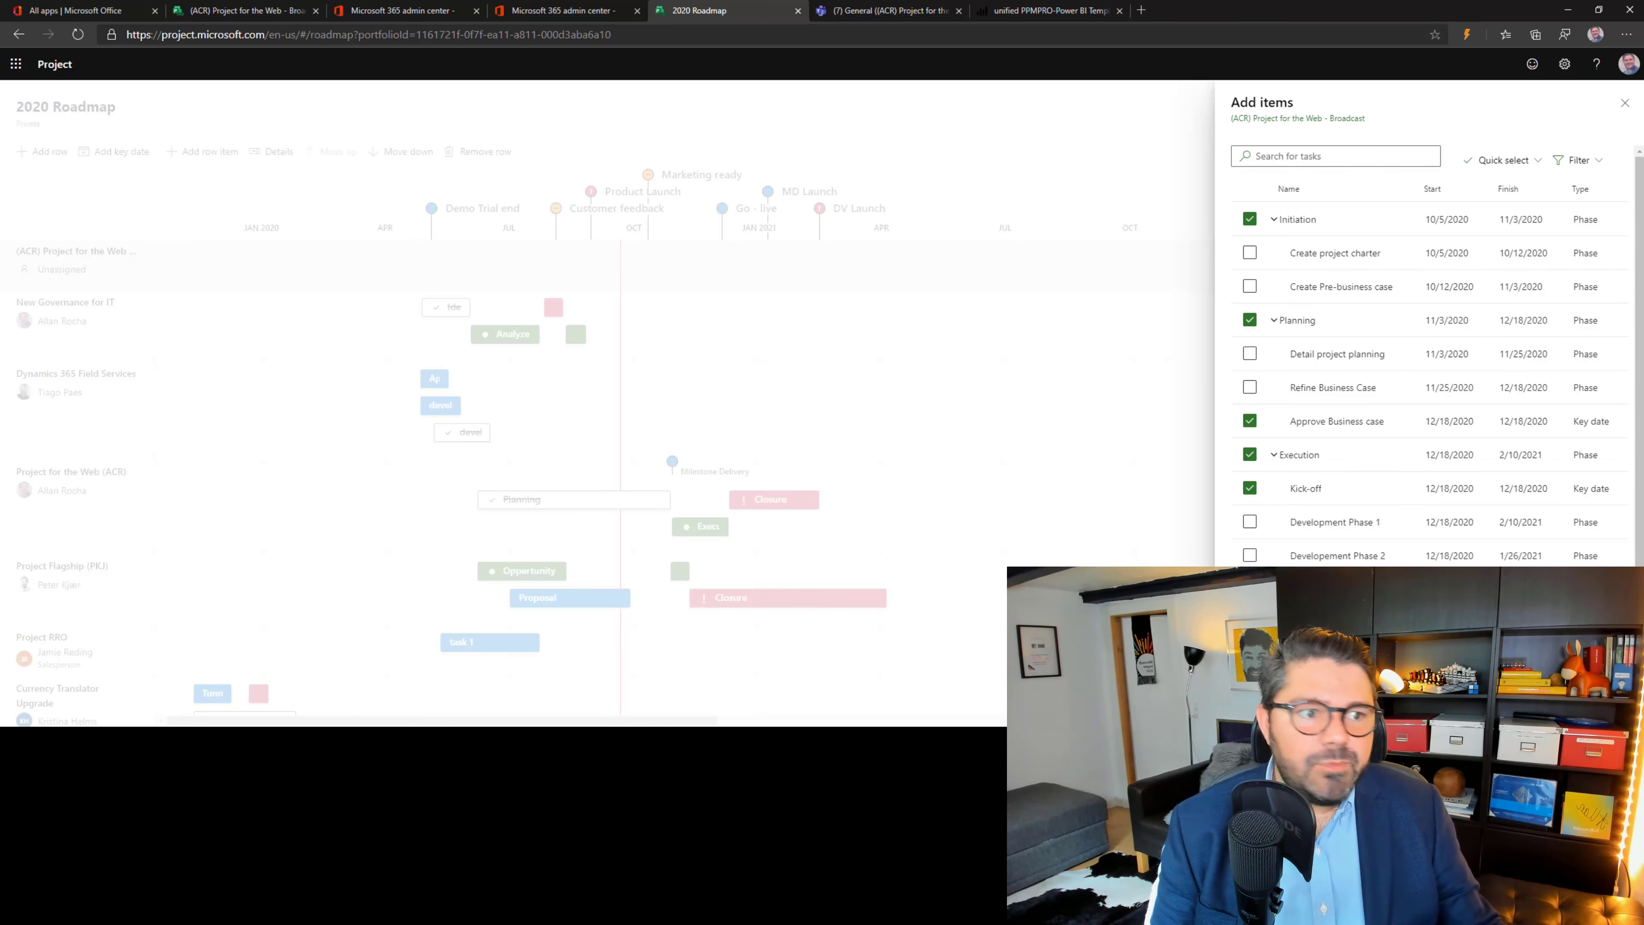
pyautogui.click(1267, 703)
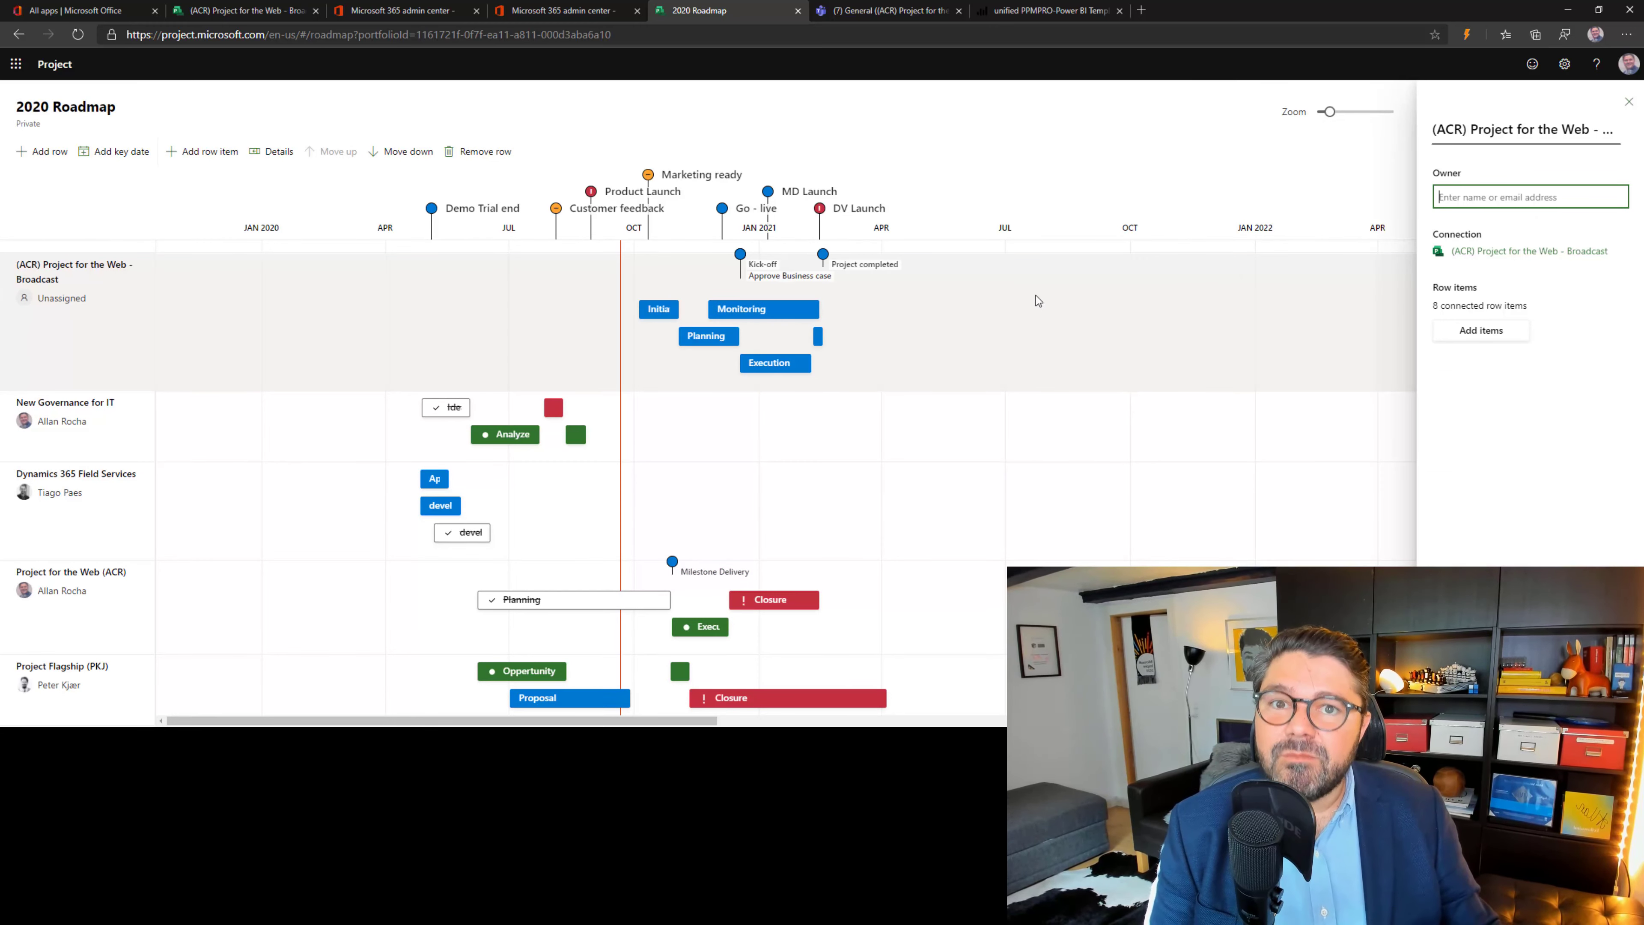
pyautogui.click(1342, 112)
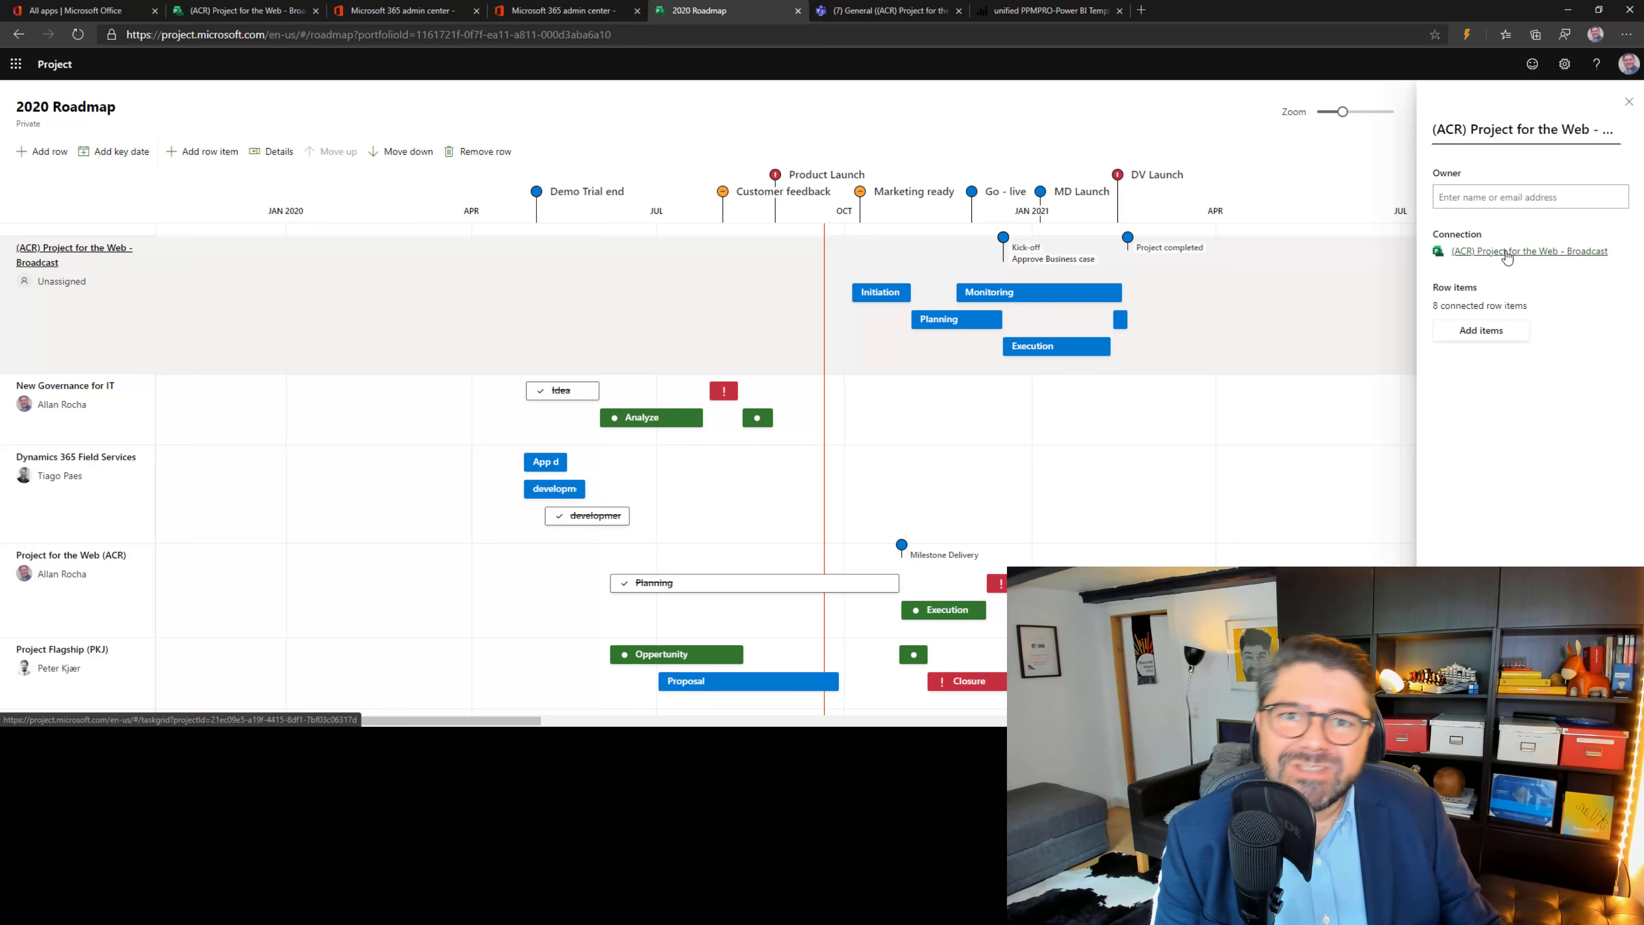
pyautogui.click(1629, 102)
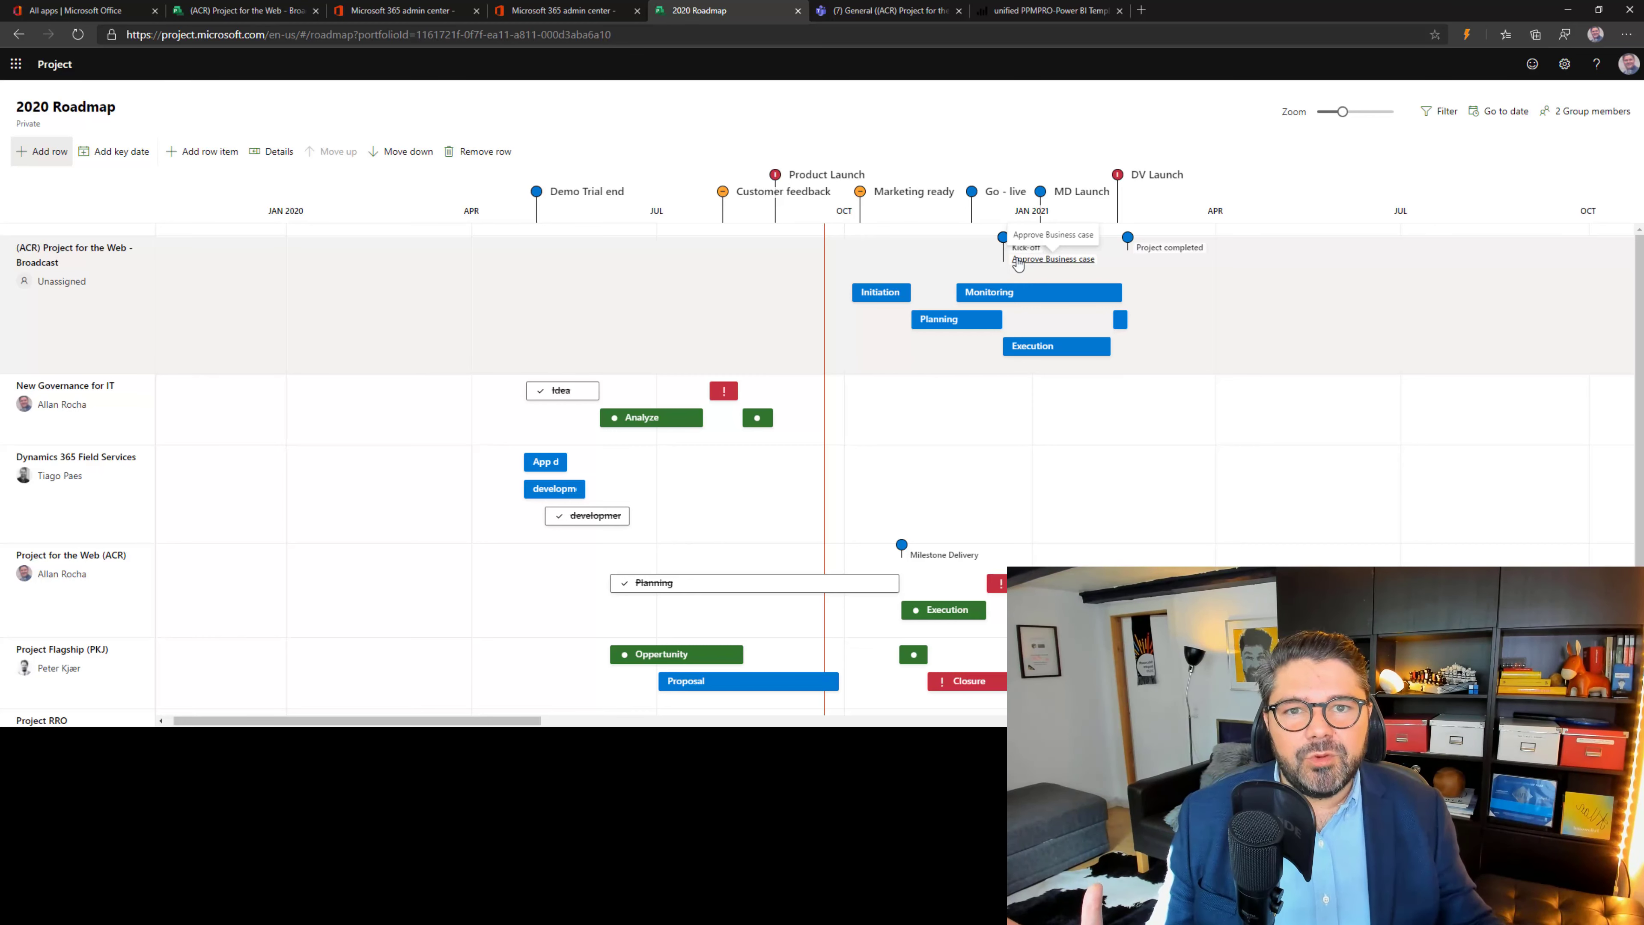
# Step: Set the status of the Initiation and Monitoring phases in the Broadcast row to On track
pyautogui.click(882, 293)
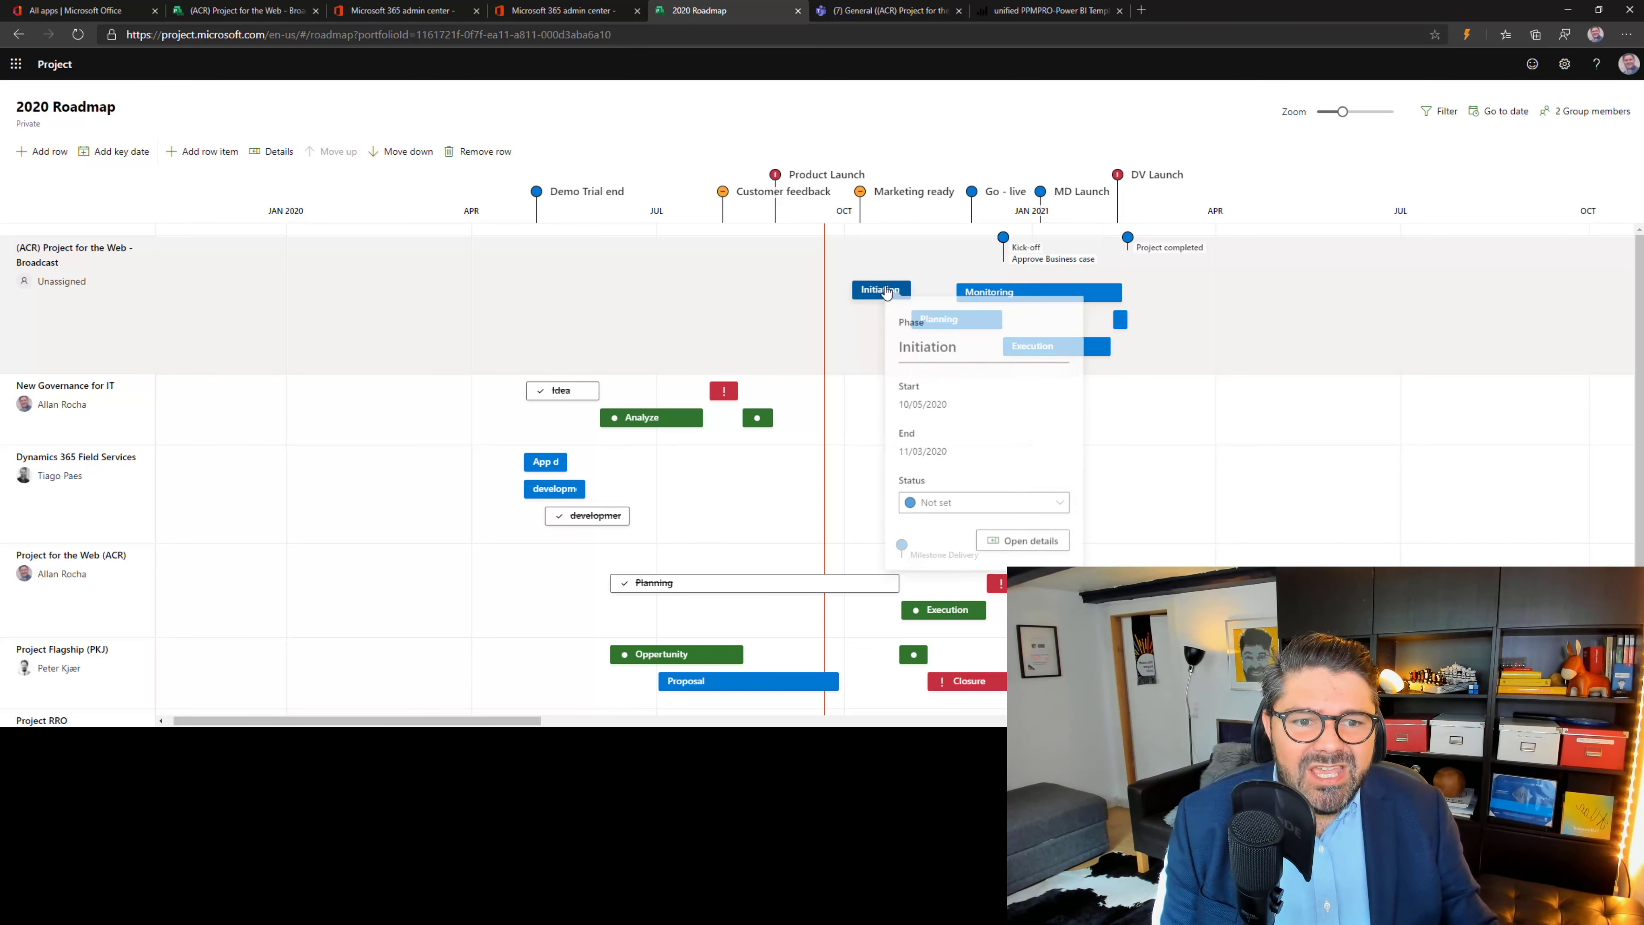
pyautogui.click(965, 505)
pyautogui.click(952, 563)
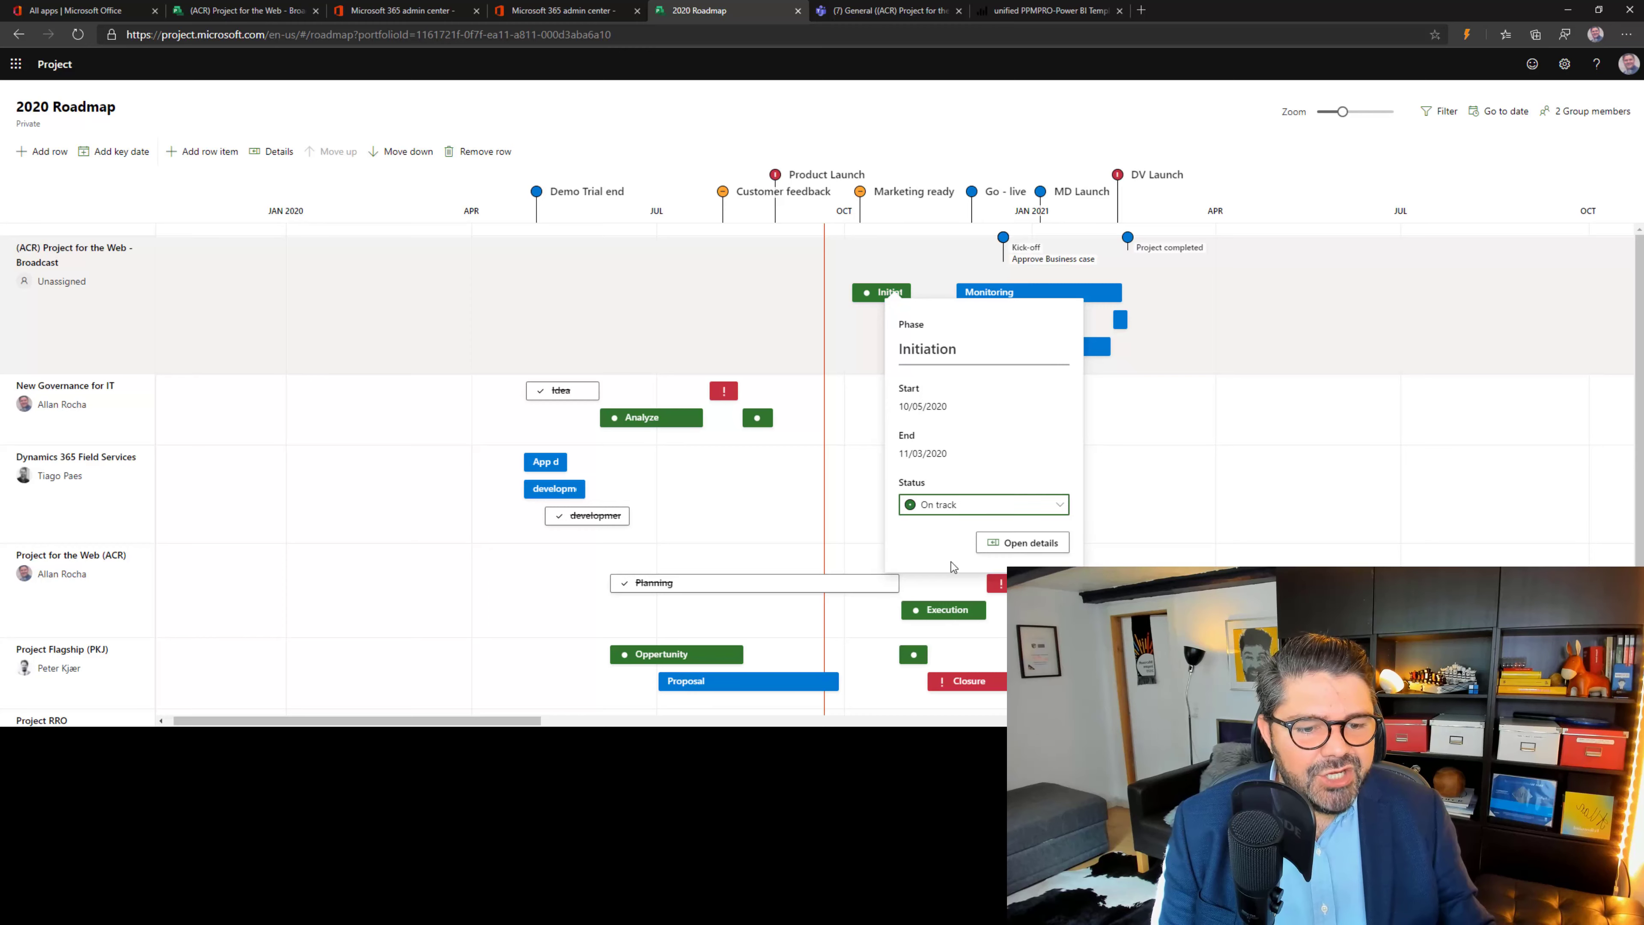
pyautogui.click(1006, 295)
pyautogui.click(1062, 515)
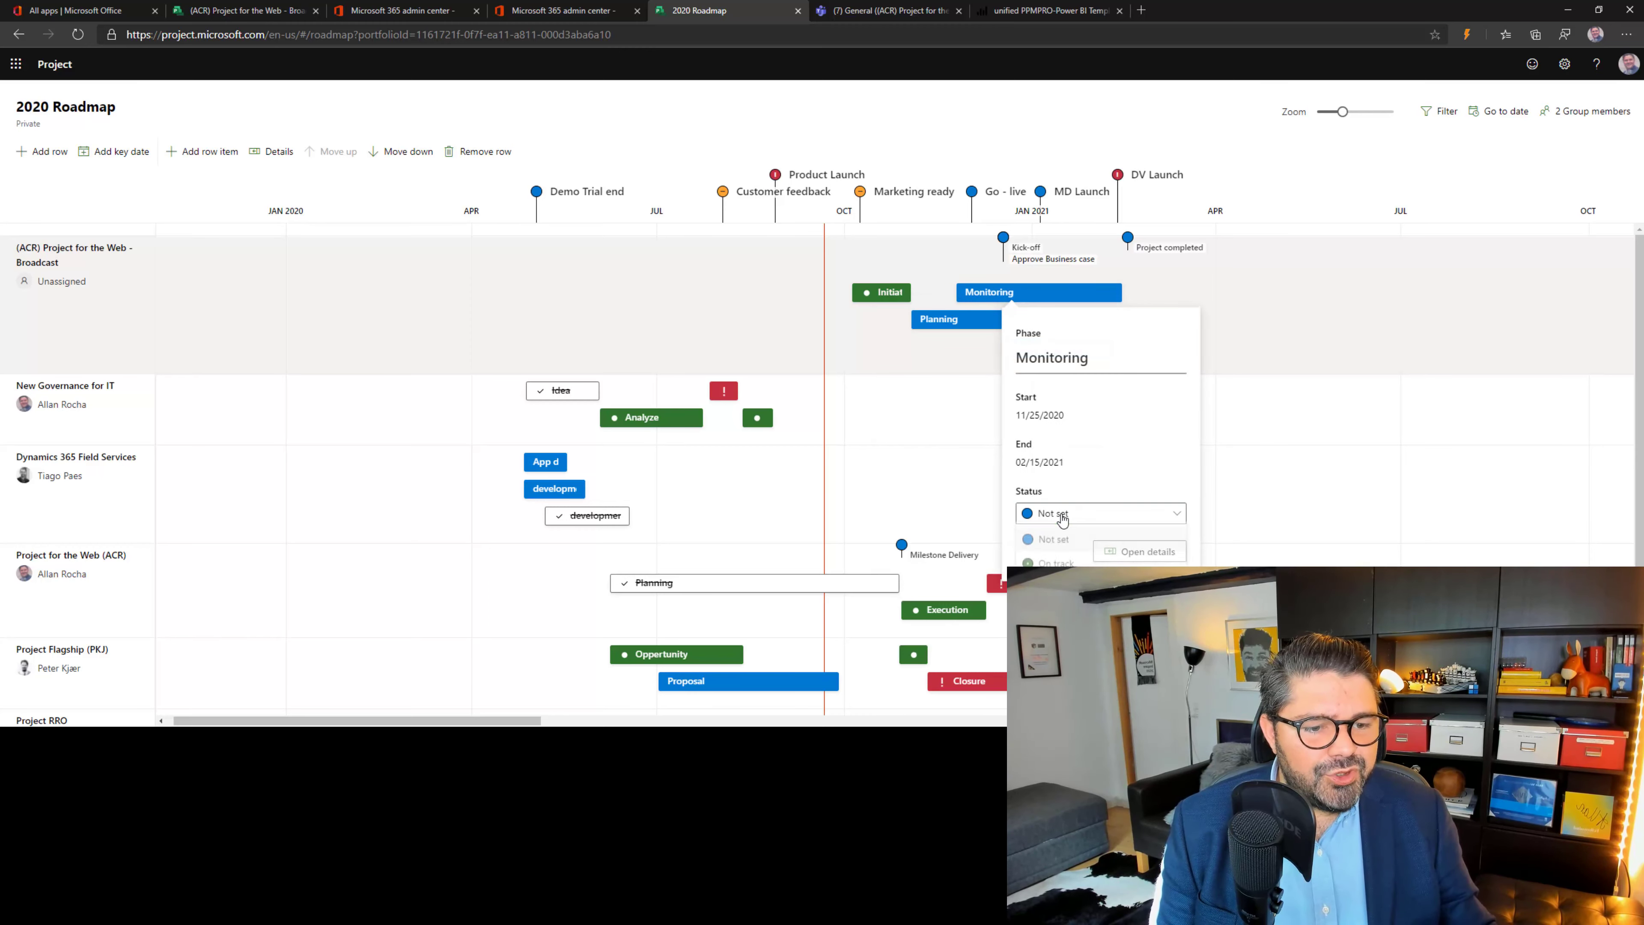
pyautogui.click(1055, 562)
# Step: Set the status of the Planning phase in the Broadcast row to At risk
pyautogui.click(974, 319)
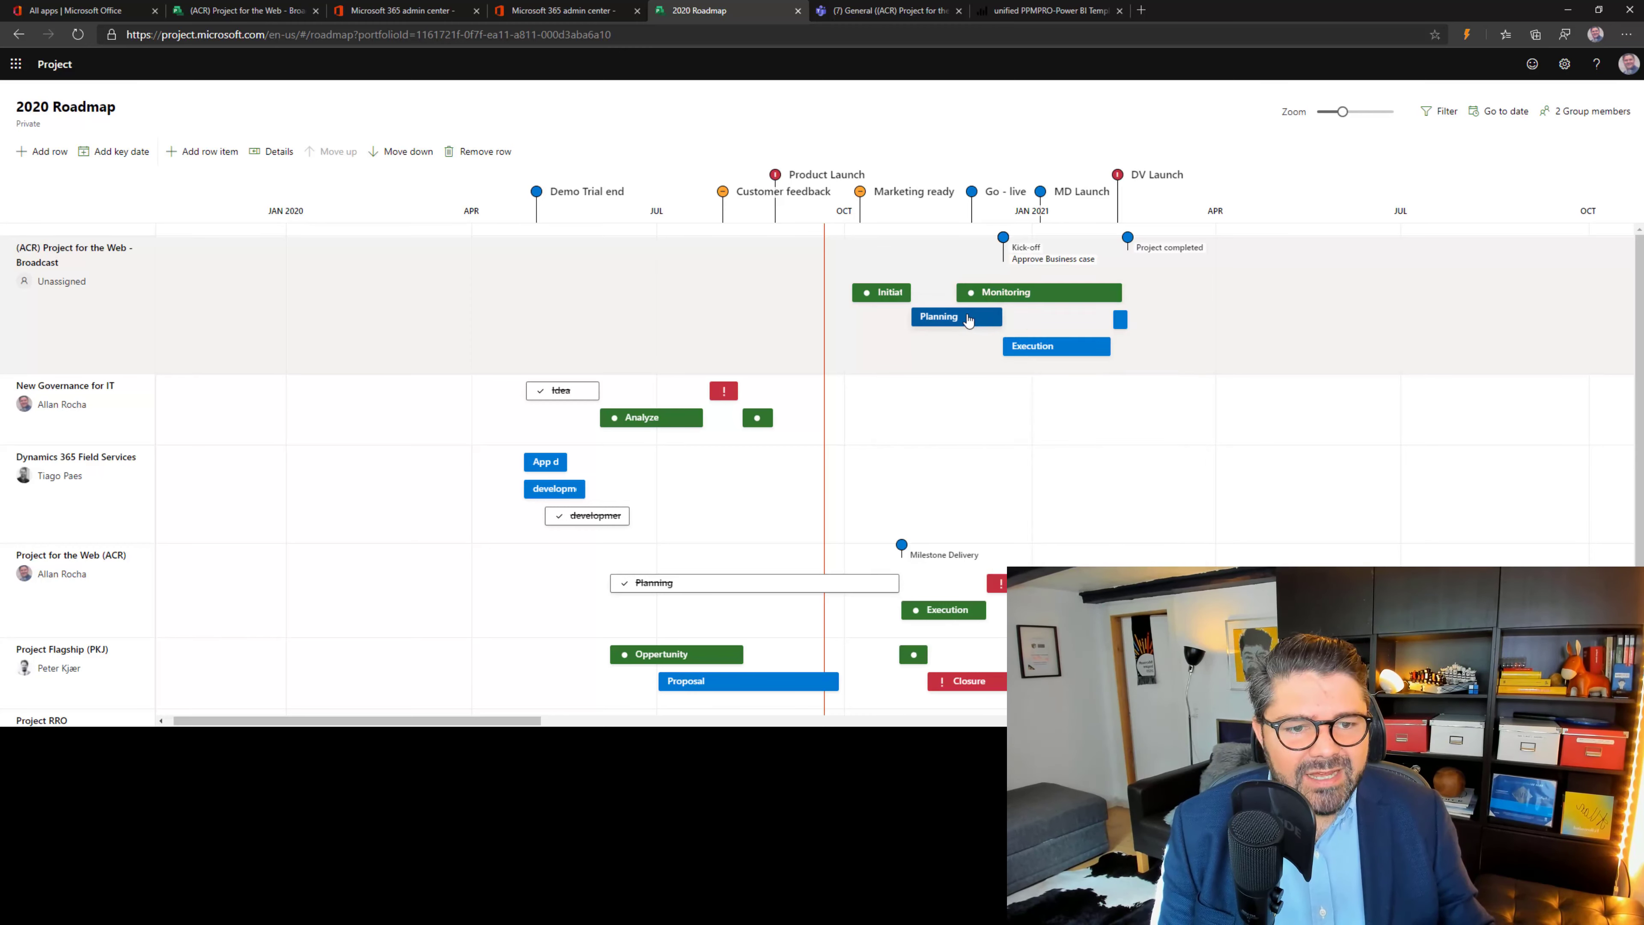
pyautogui.click(1008, 538)
pyautogui.click(1023, 623)
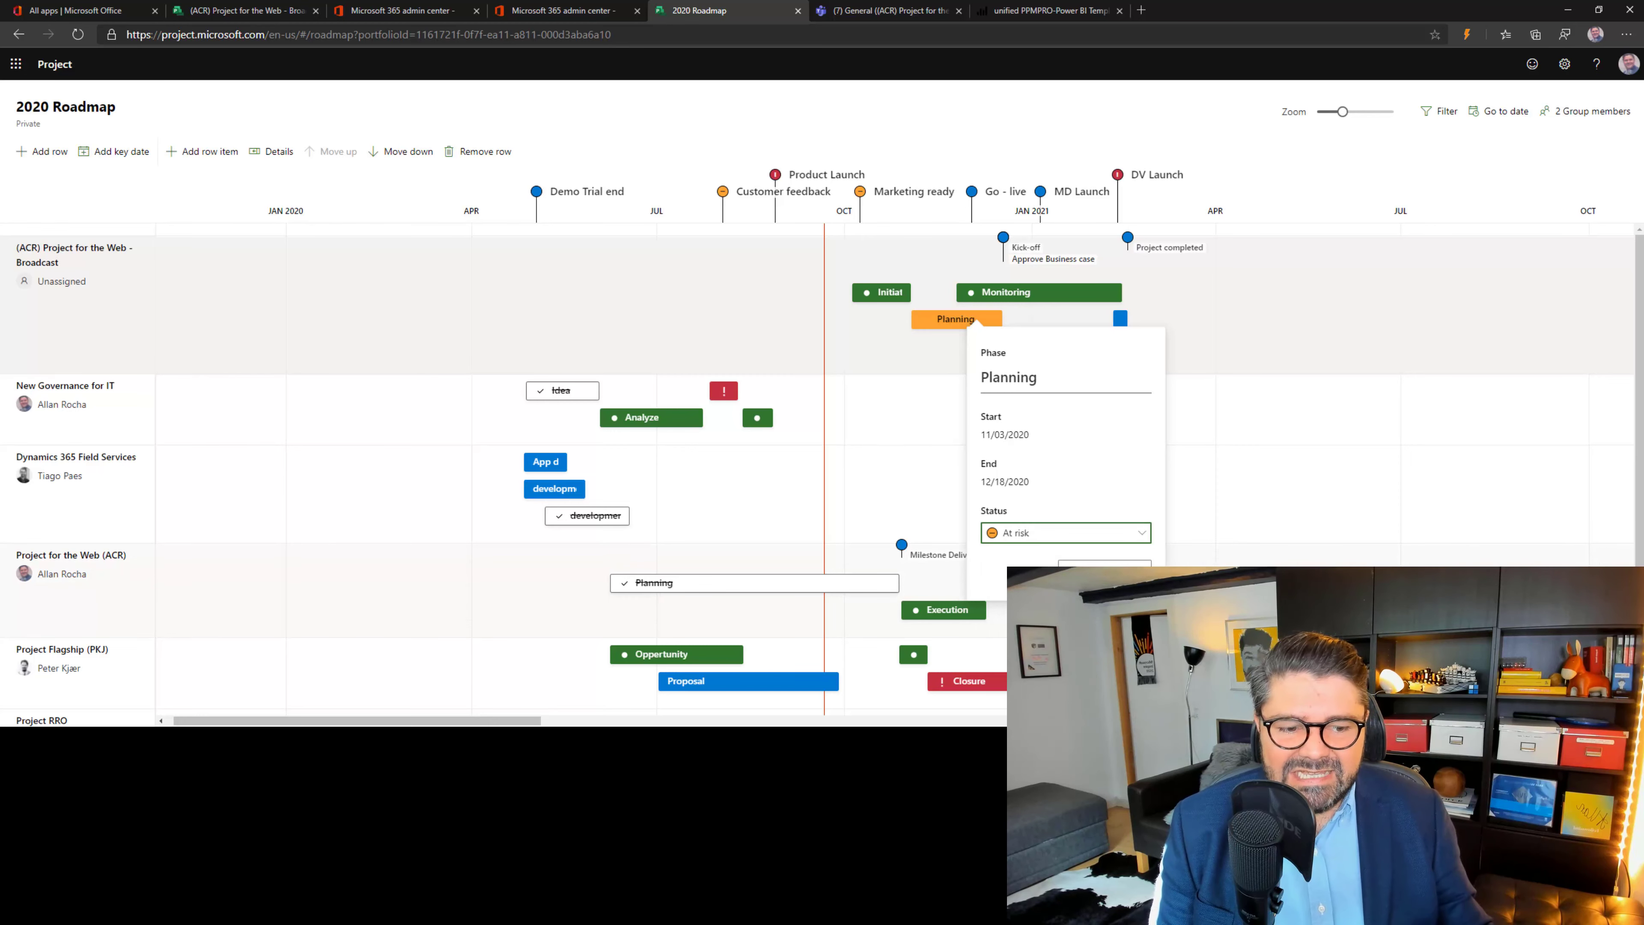
pyautogui.click(1175, 312)
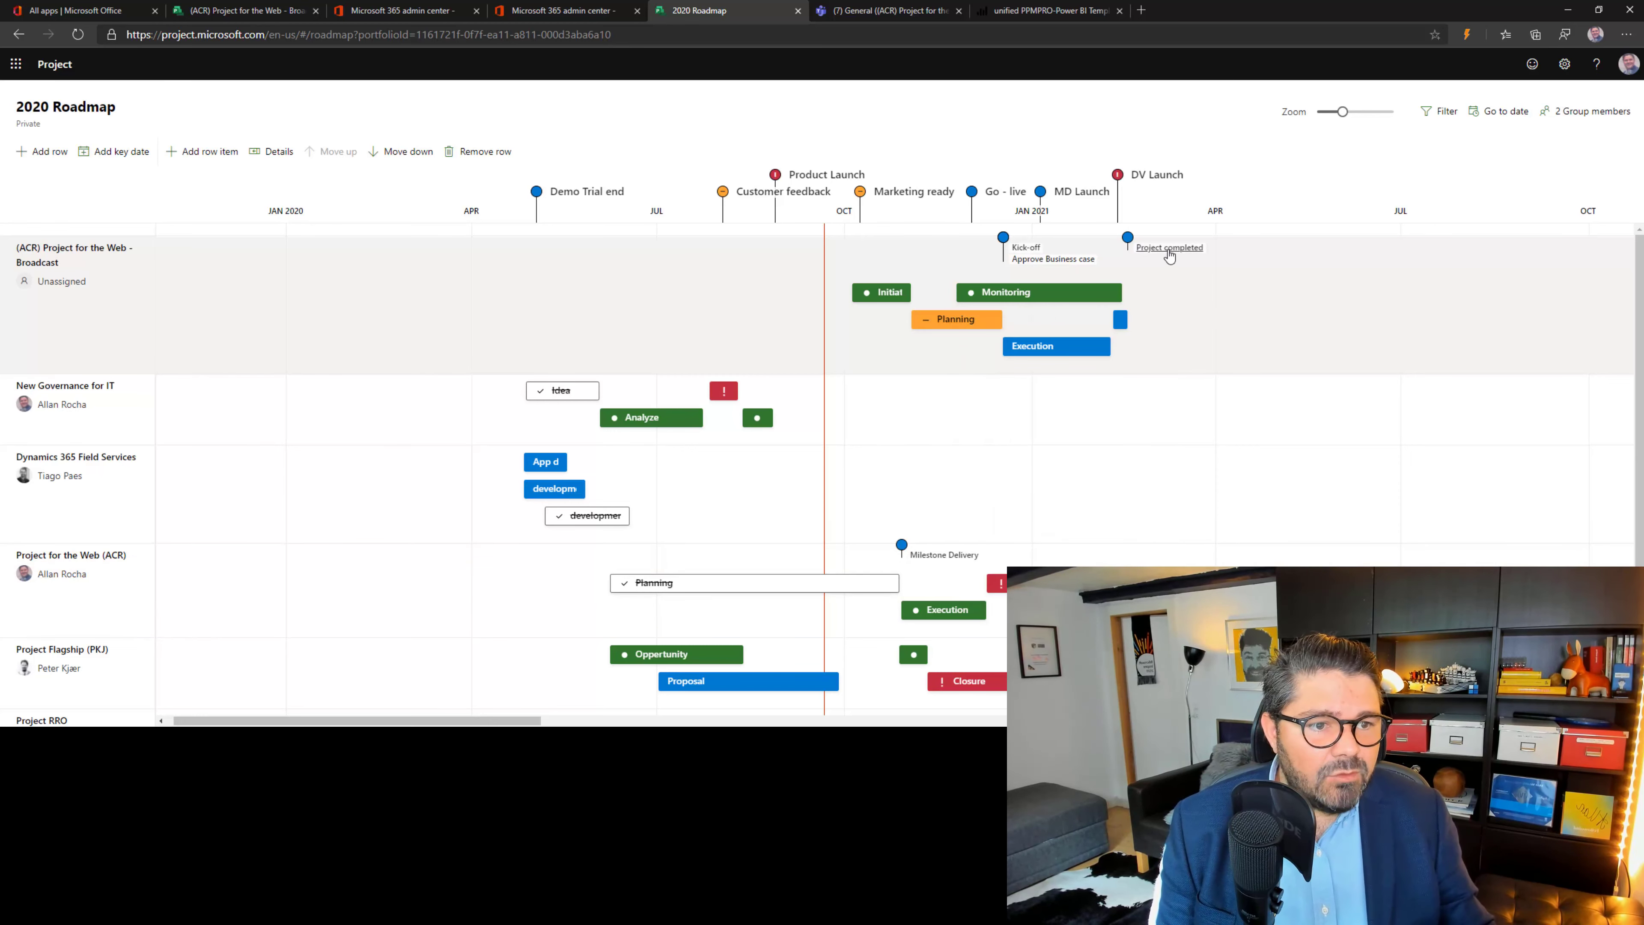
# Step: Set the status of the Kick-off and Approve Business case key dates to High risk
pyautogui.click(1021, 252)
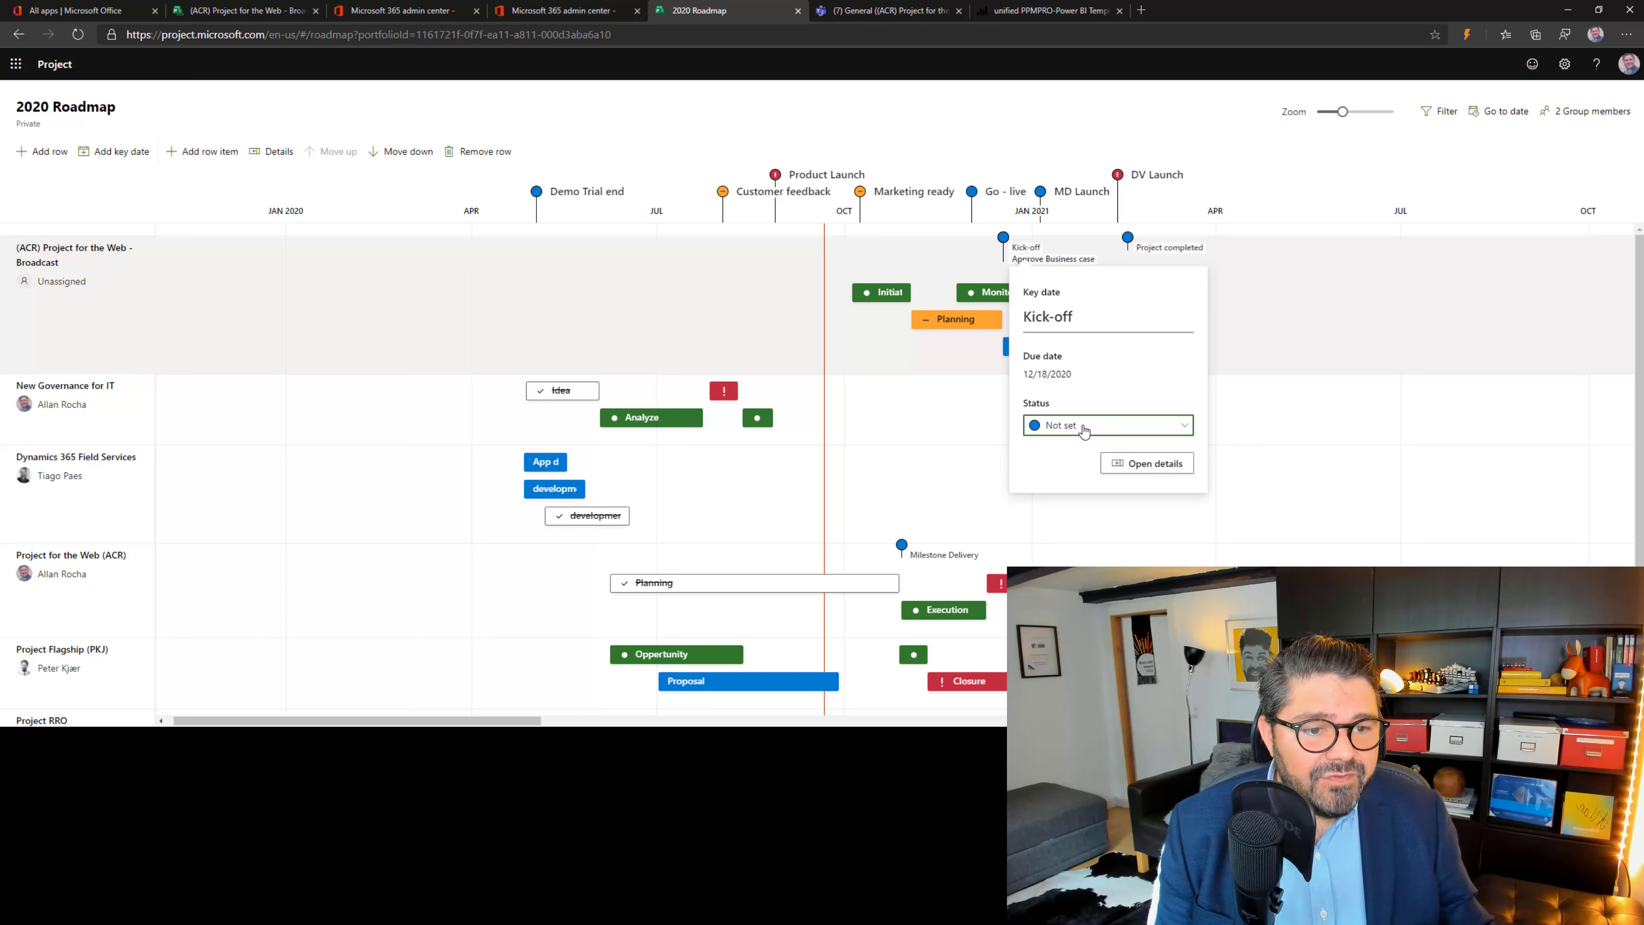
pyautogui.click(1064, 426)
pyautogui.click(1073, 535)
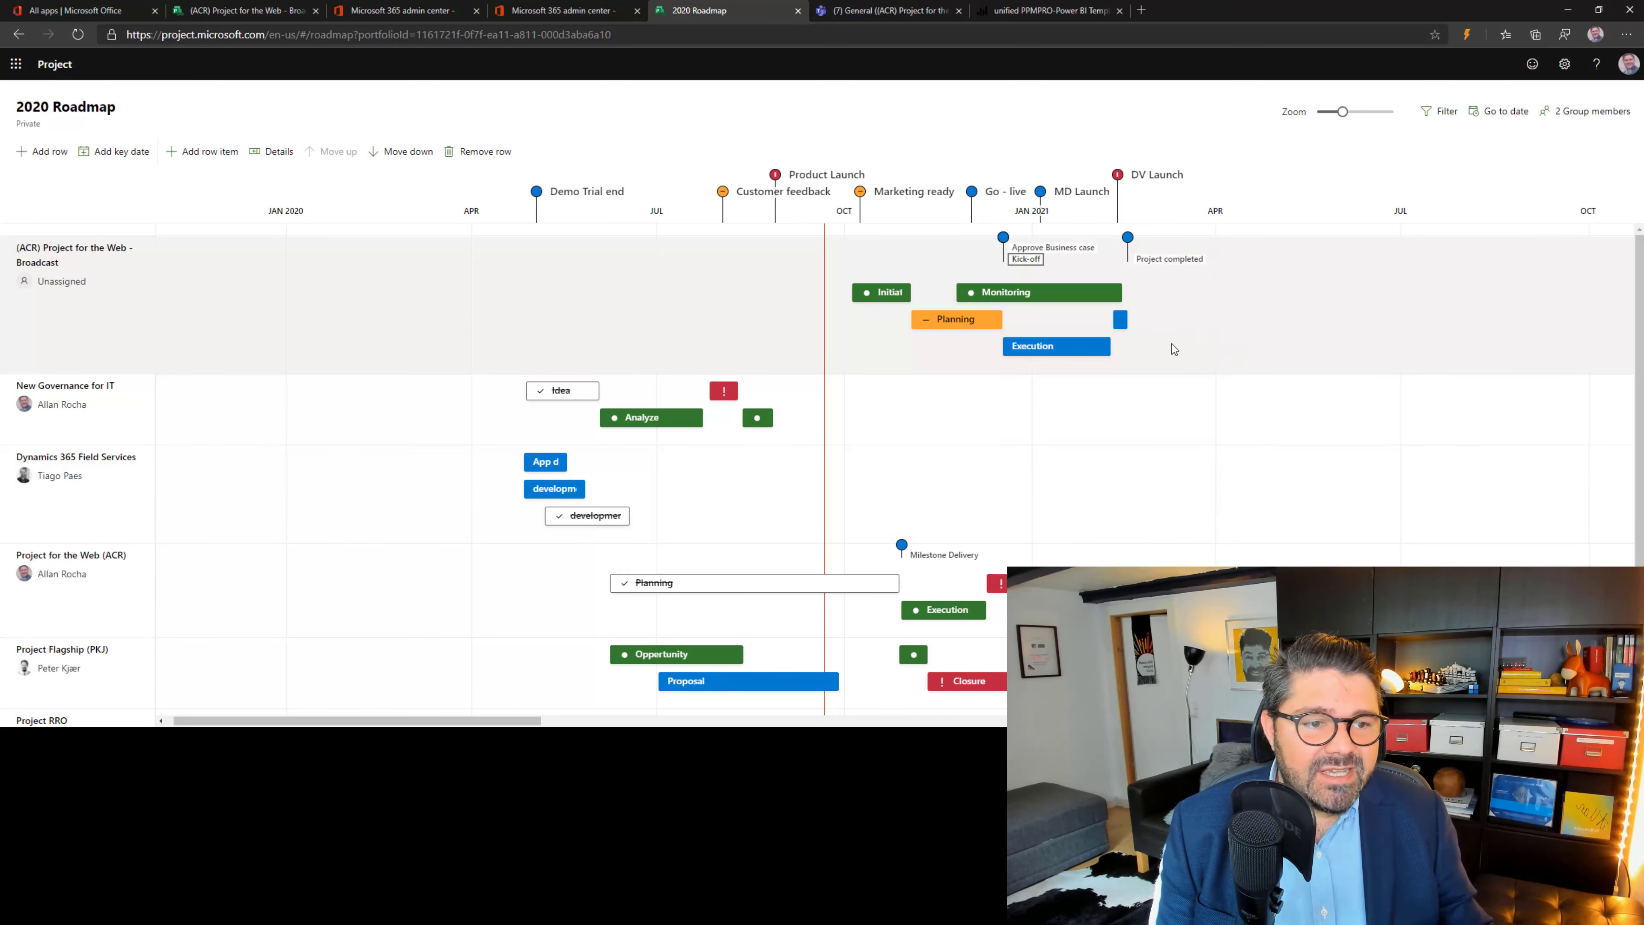
pyautogui.click(1032, 258)
pyautogui.click(1061, 425)
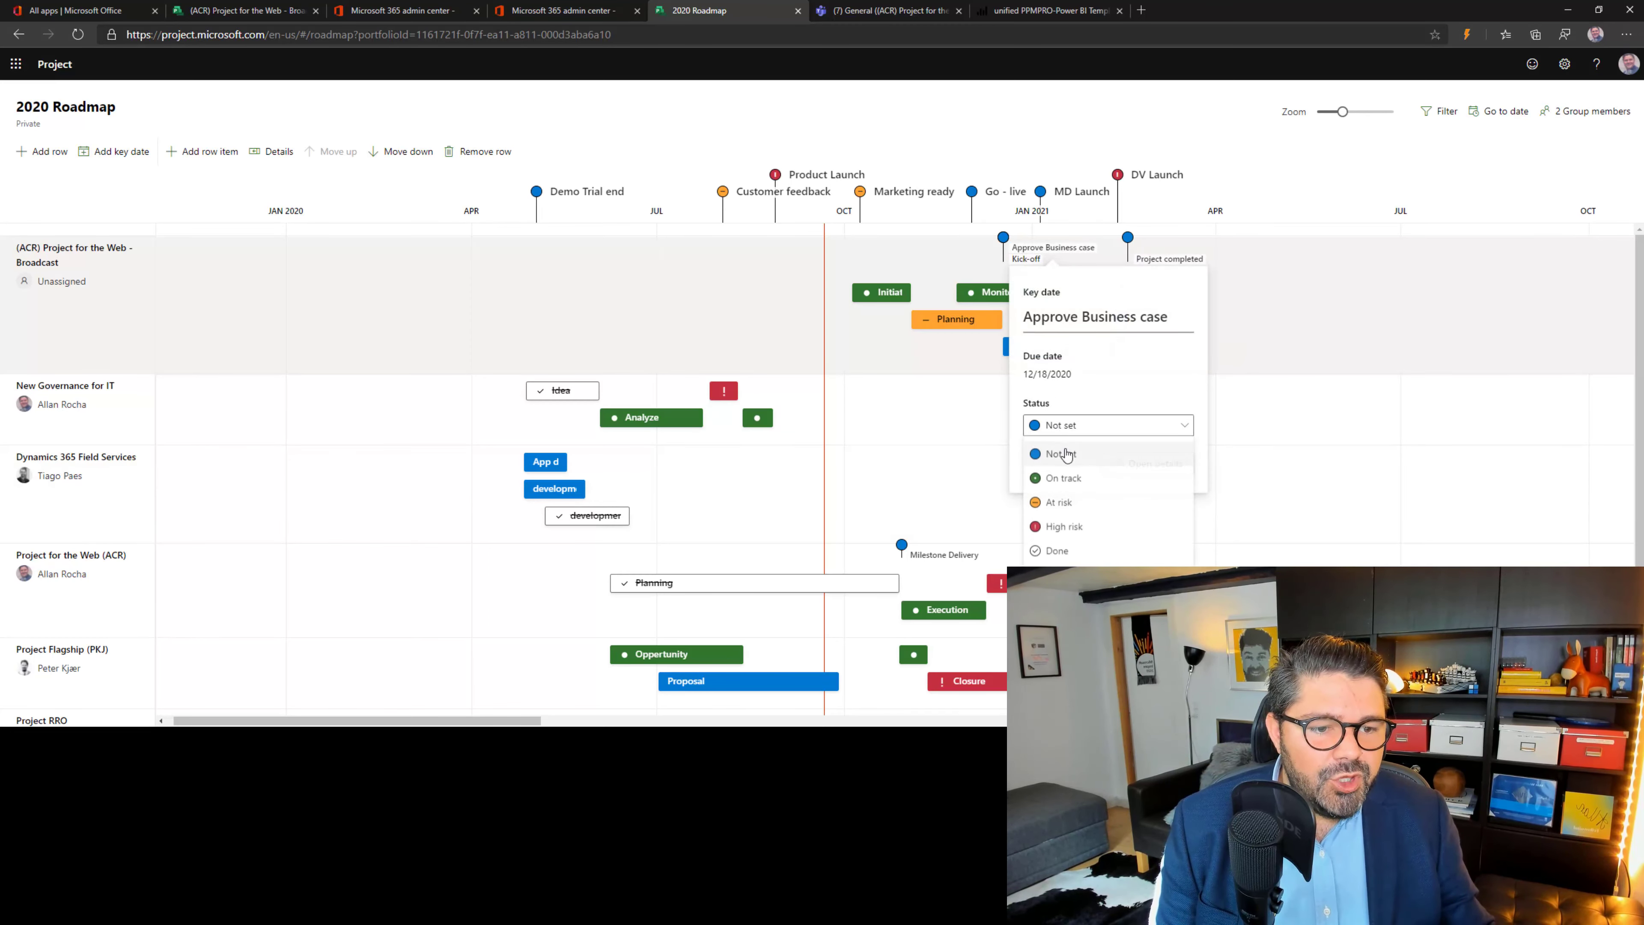
pyautogui.click(1067, 530)
pyautogui.click(967, 361)
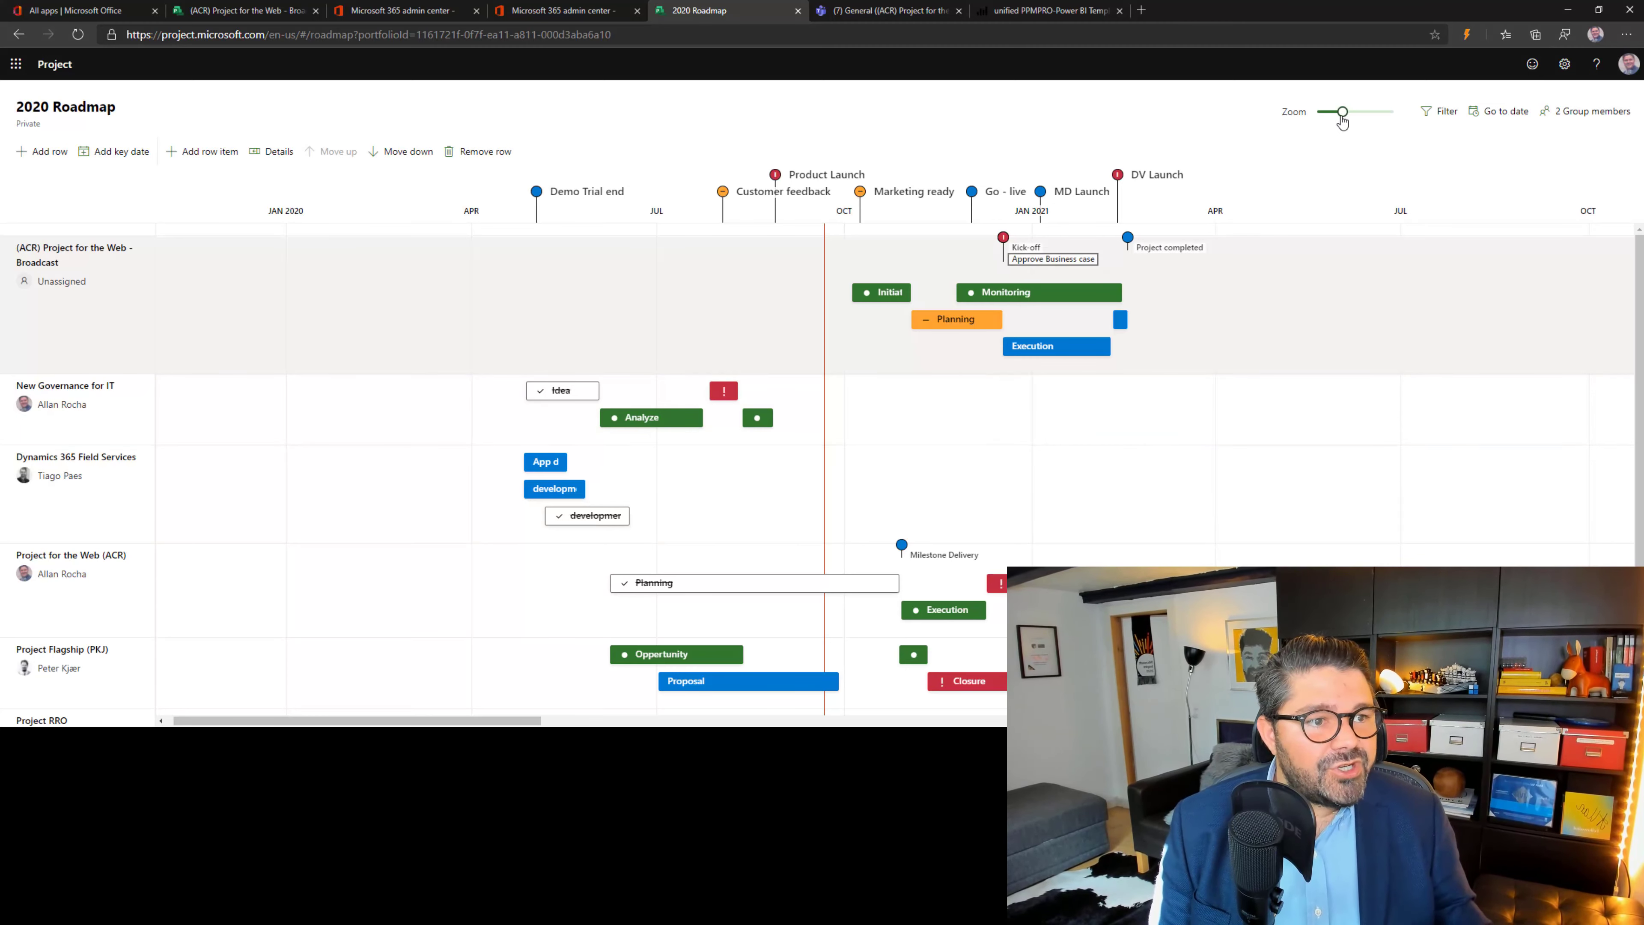
# Step: Start a new key date on the 2020 Roadmap and set its due date to 04/12/2021
pyautogui.moveTo(1342, 113); pyautogui.dragTo(1354, 113)
pyautogui.moveTo(242, 720); pyautogui.dragTo(362, 724)
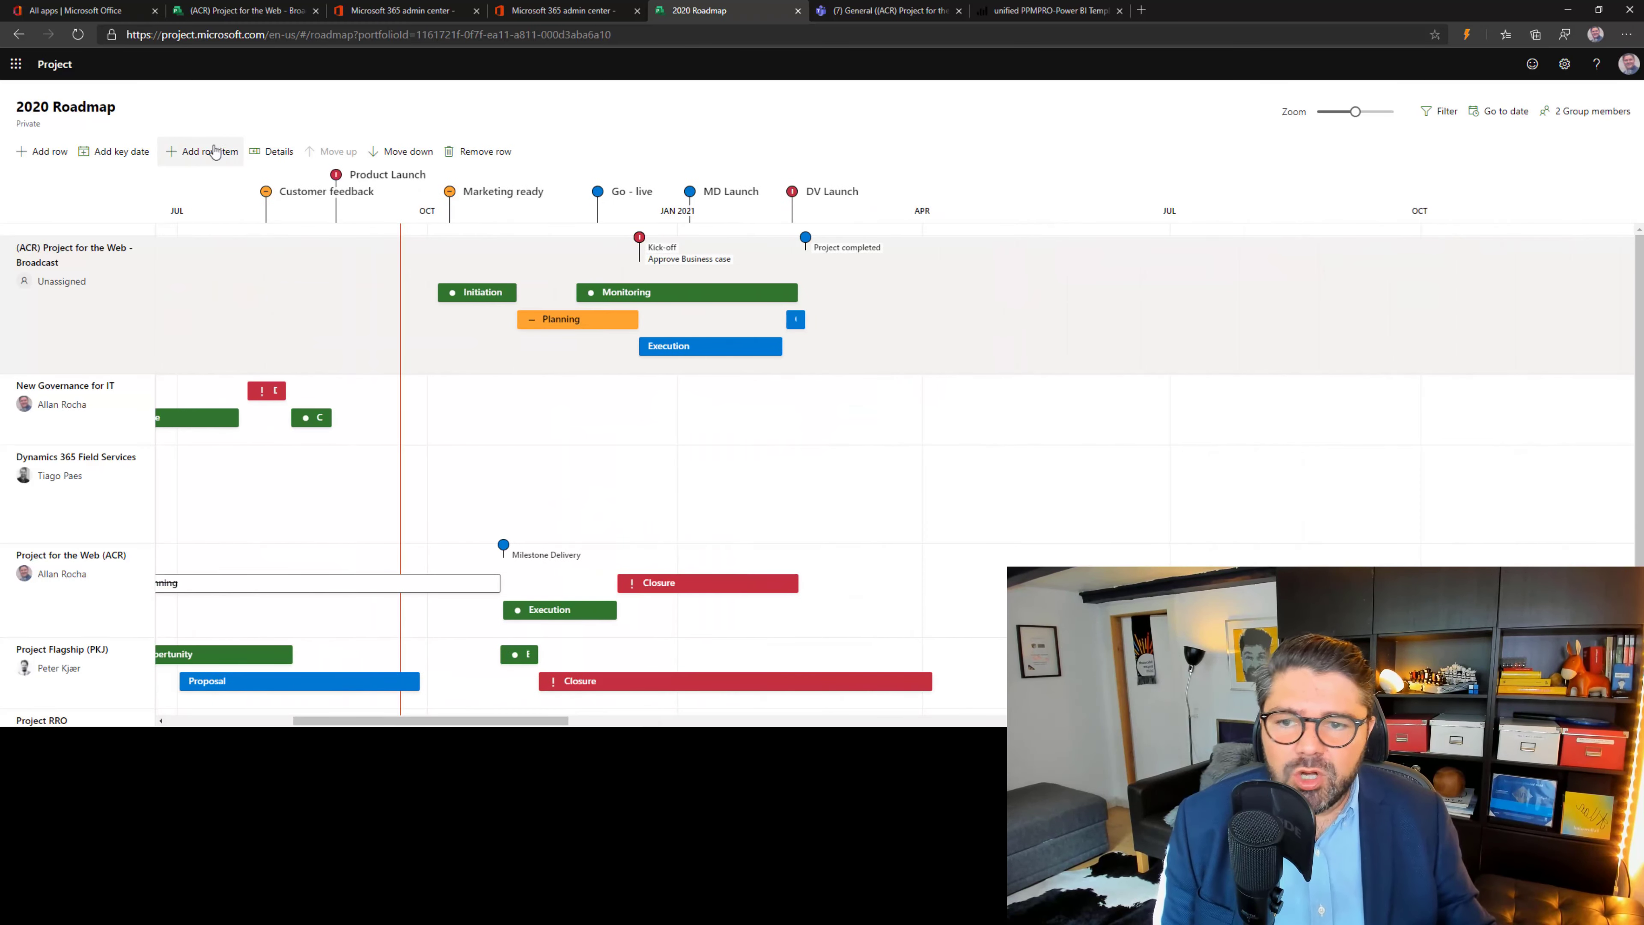
pyautogui.click(125, 159)
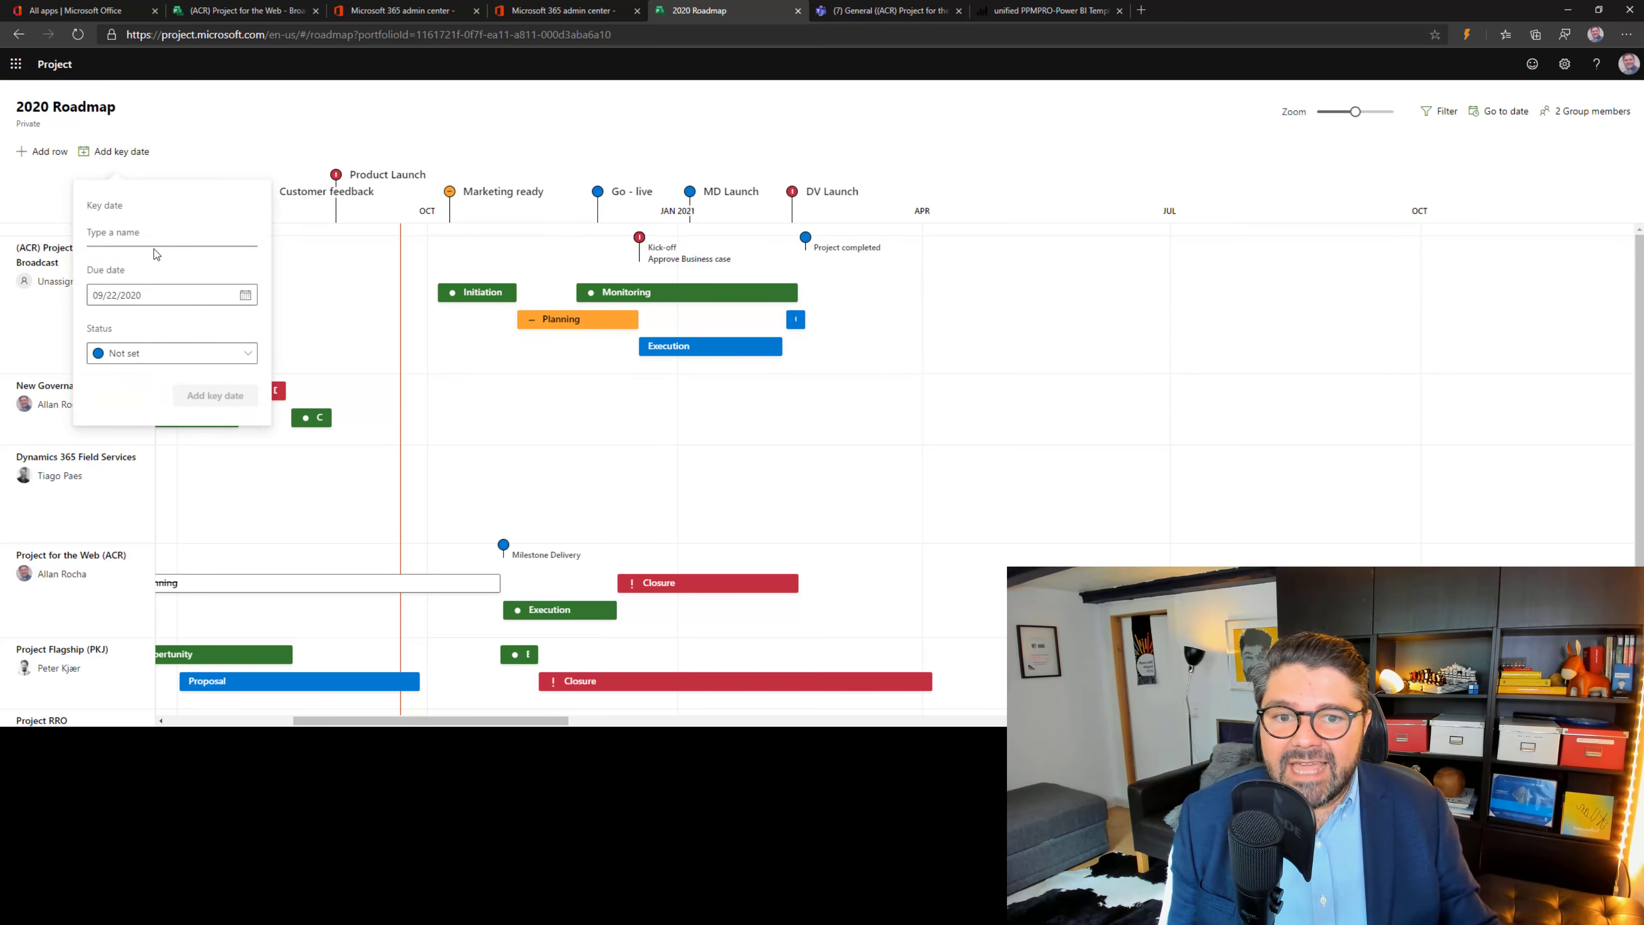
pyautogui.click(245, 296)
pyautogui.click(218, 328)
pyautogui.click(218, 328)
pyautogui.click(217, 328)
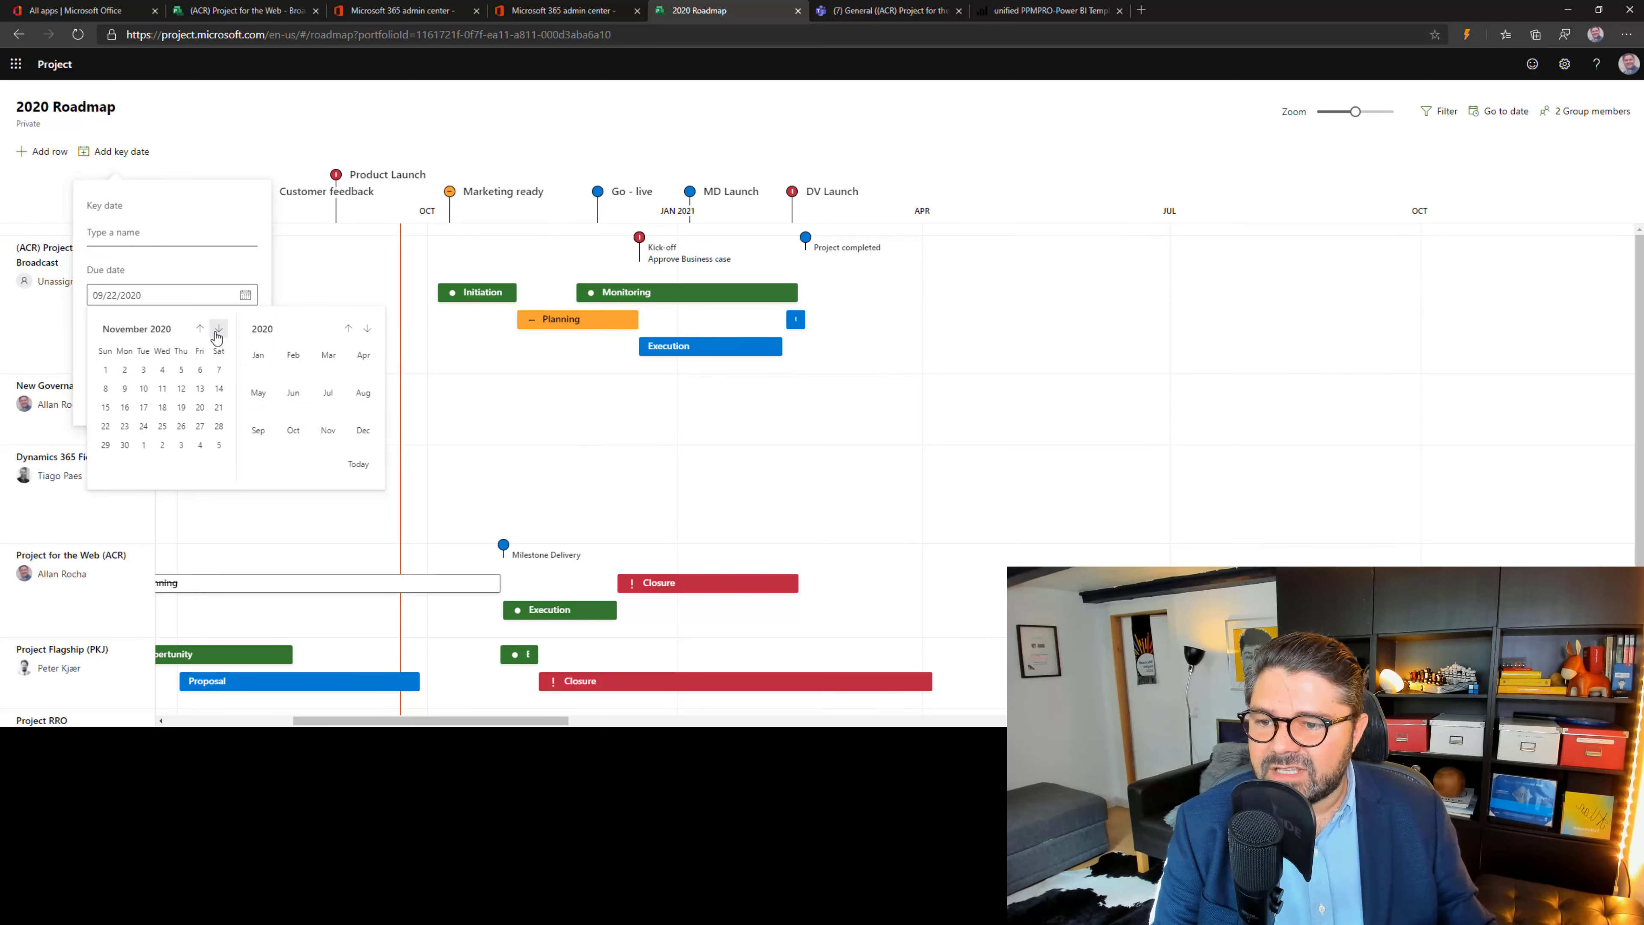
pyautogui.click(218, 329)
pyautogui.click(218, 329)
pyautogui.click(218, 329)
pyautogui.click(218, 328)
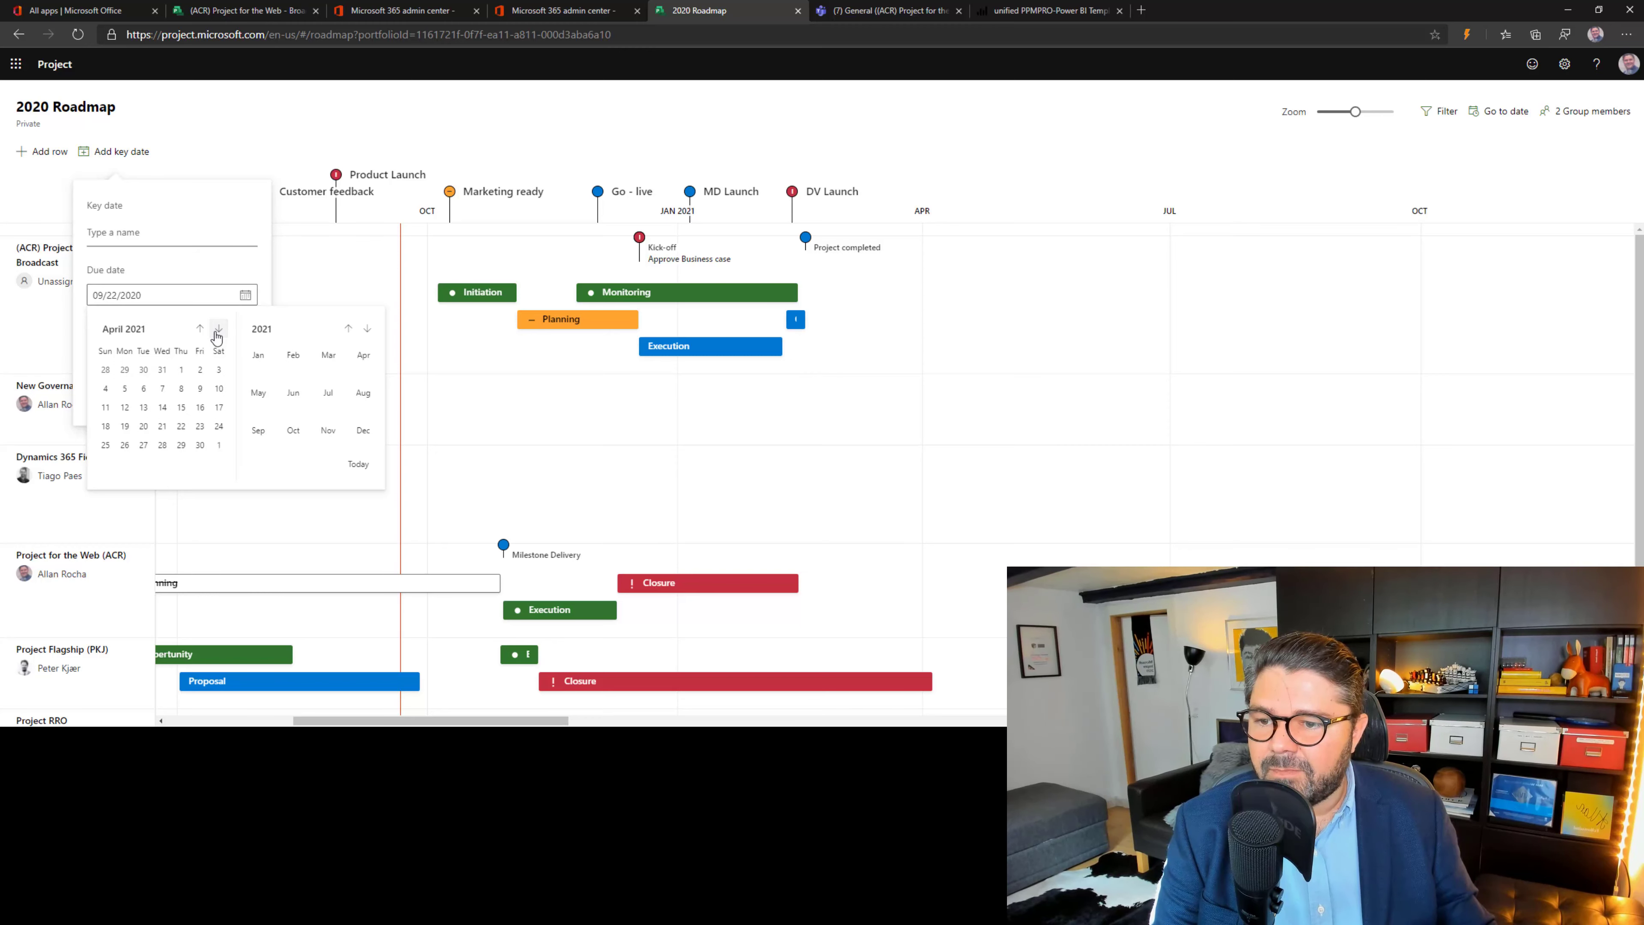
pyautogui.click(125, 407)
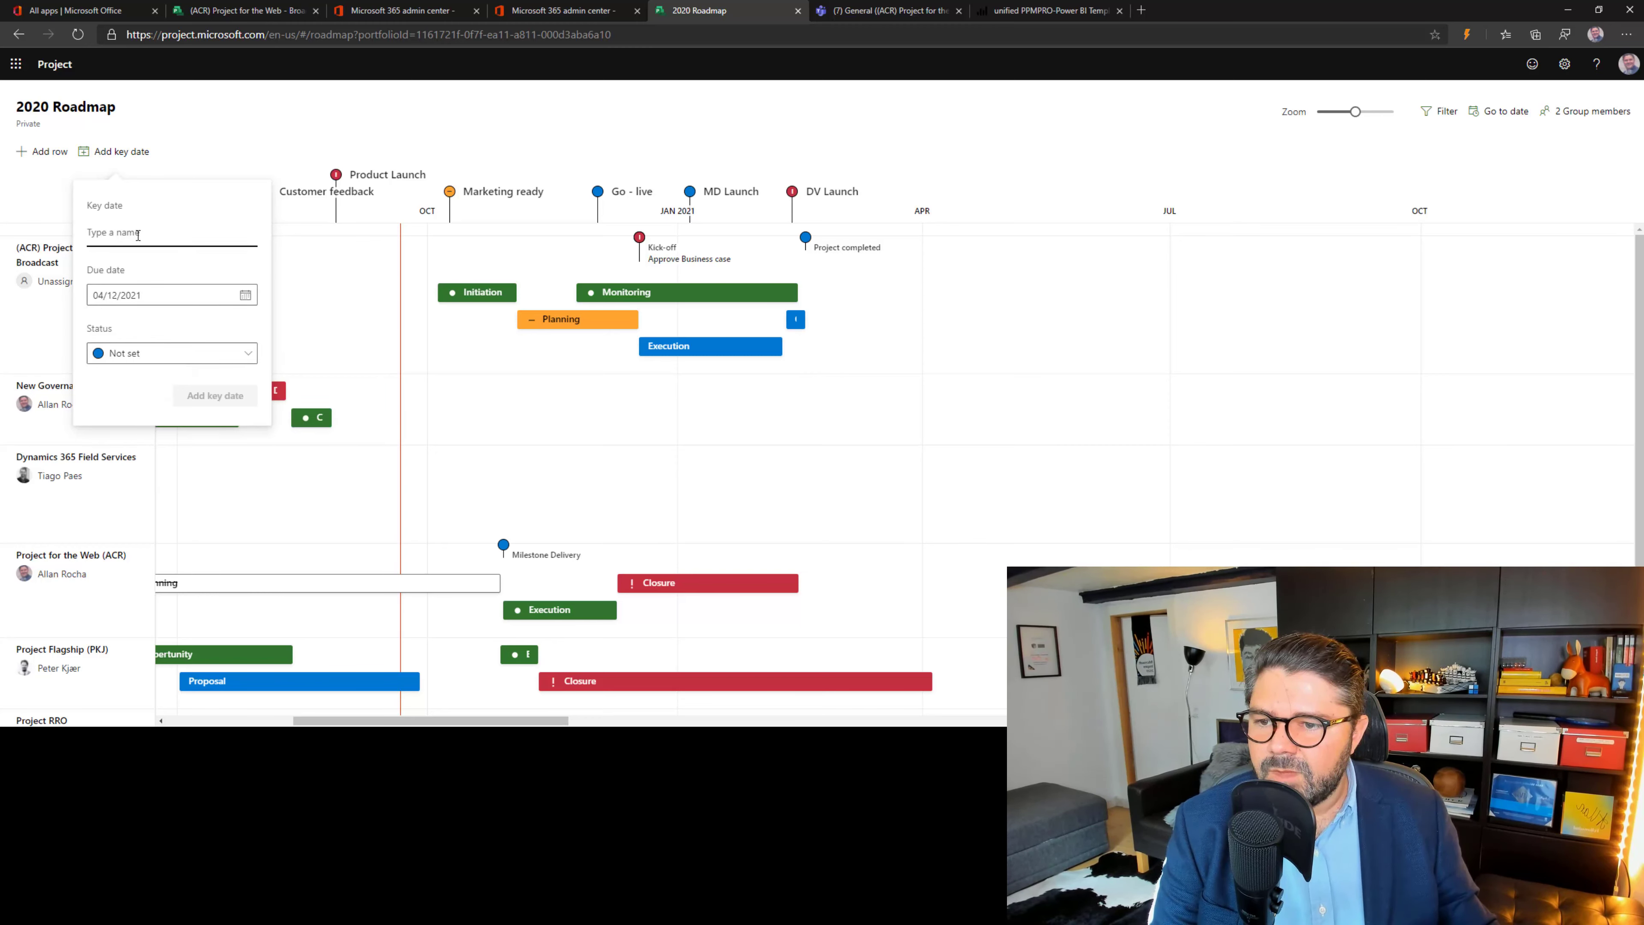
# Step: Name the key date "Kick-Off expected date" and add it to the roadmap
pyautogui.write('Kic')
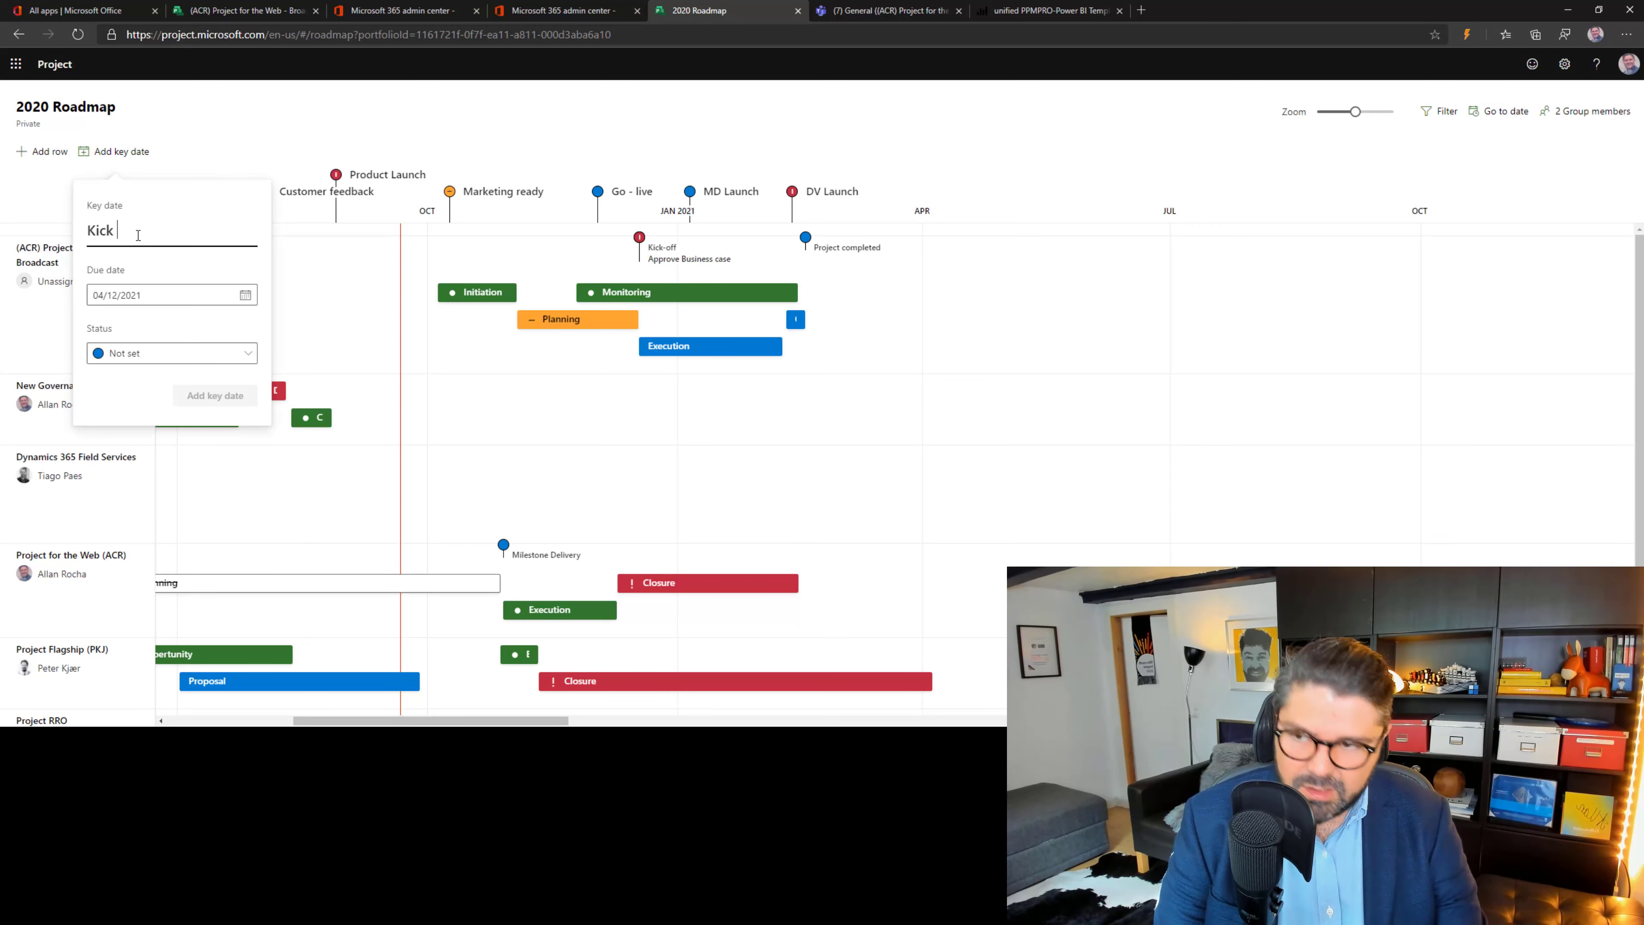
pyautogui.write('k-Of')
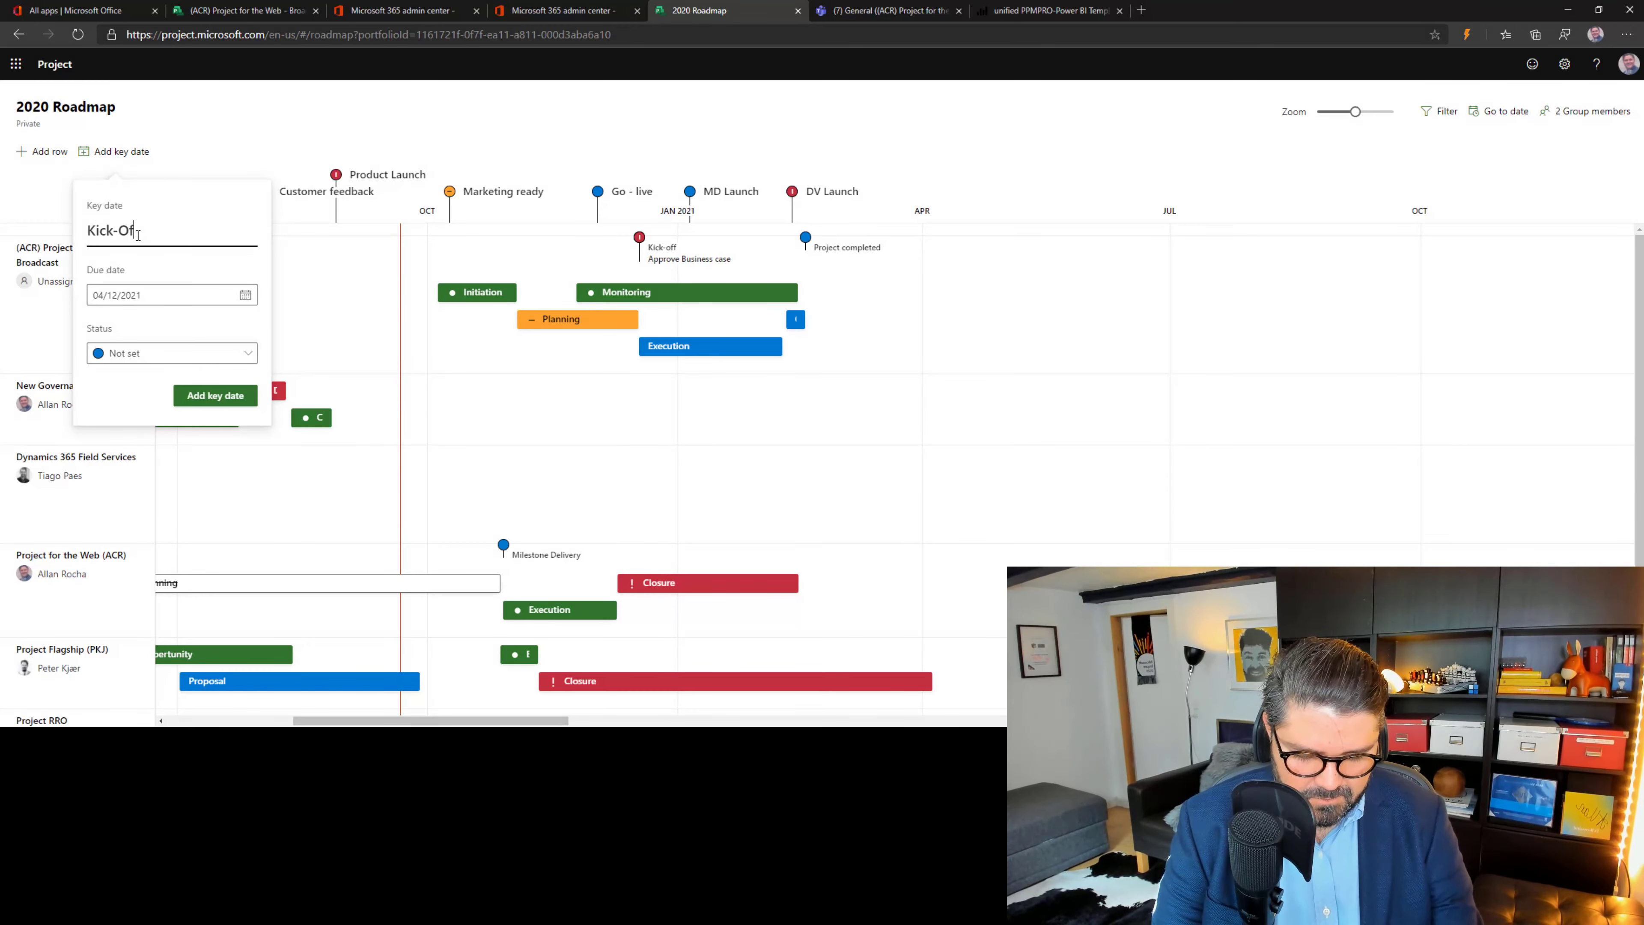
pyautogui.write('f expected date')
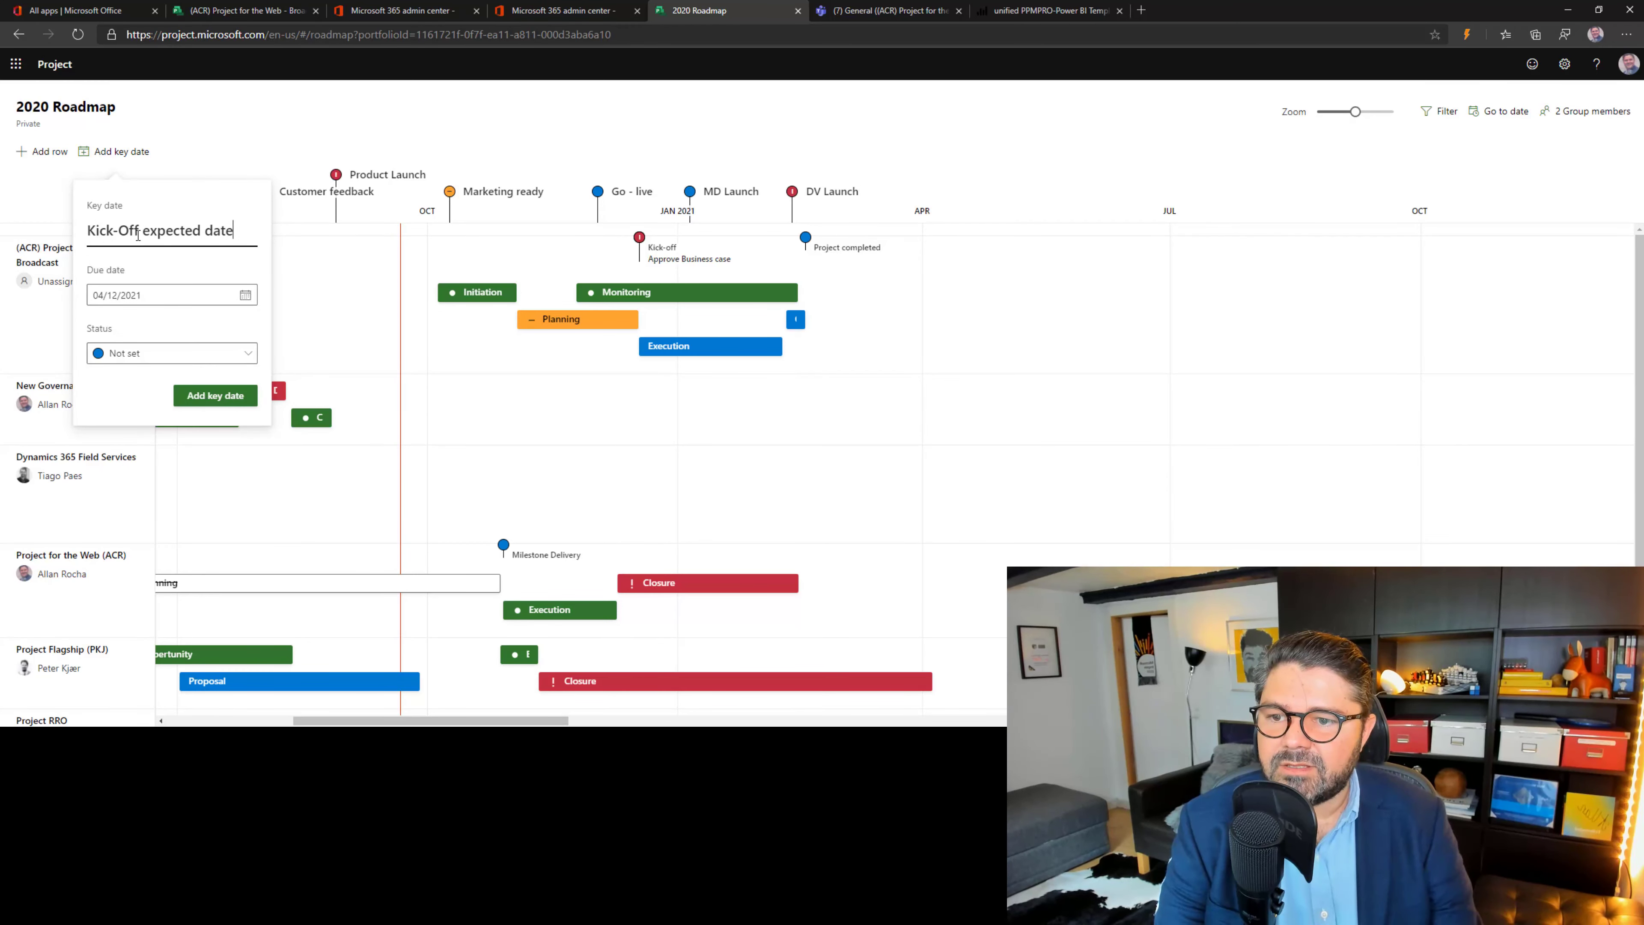
pyautogui.click(215, 395)
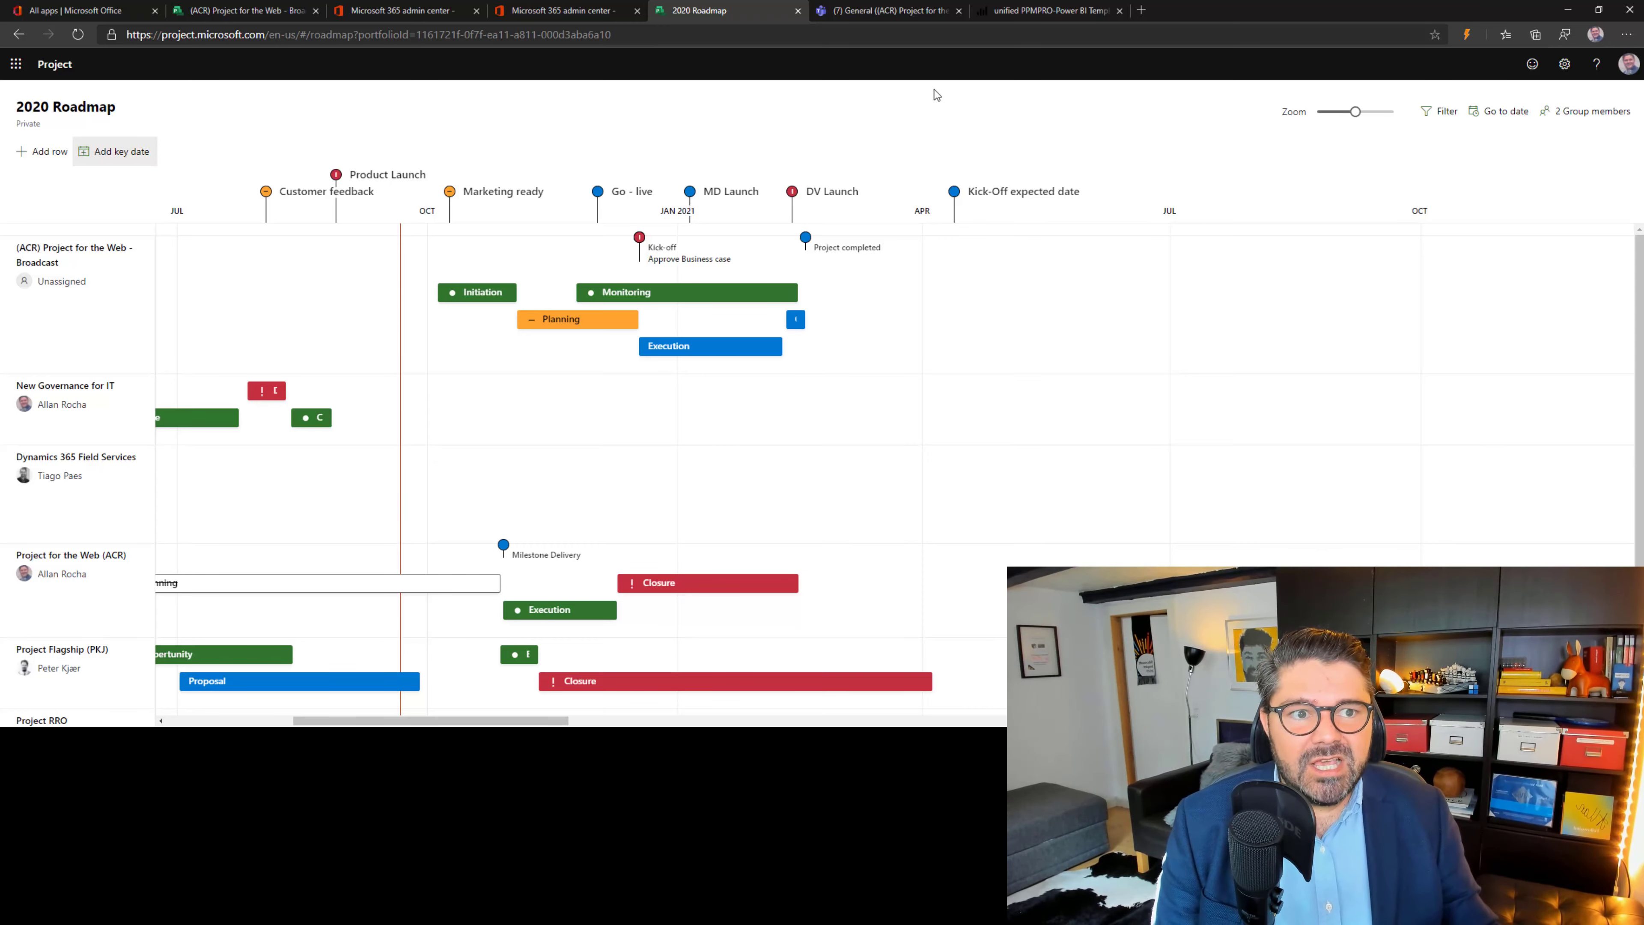
# Step: Switch to the unified PPMPRO report in Power BI and view its Portfolio Phases and Portfolio Dashboard pages
pyautogui.click(1015, 13)
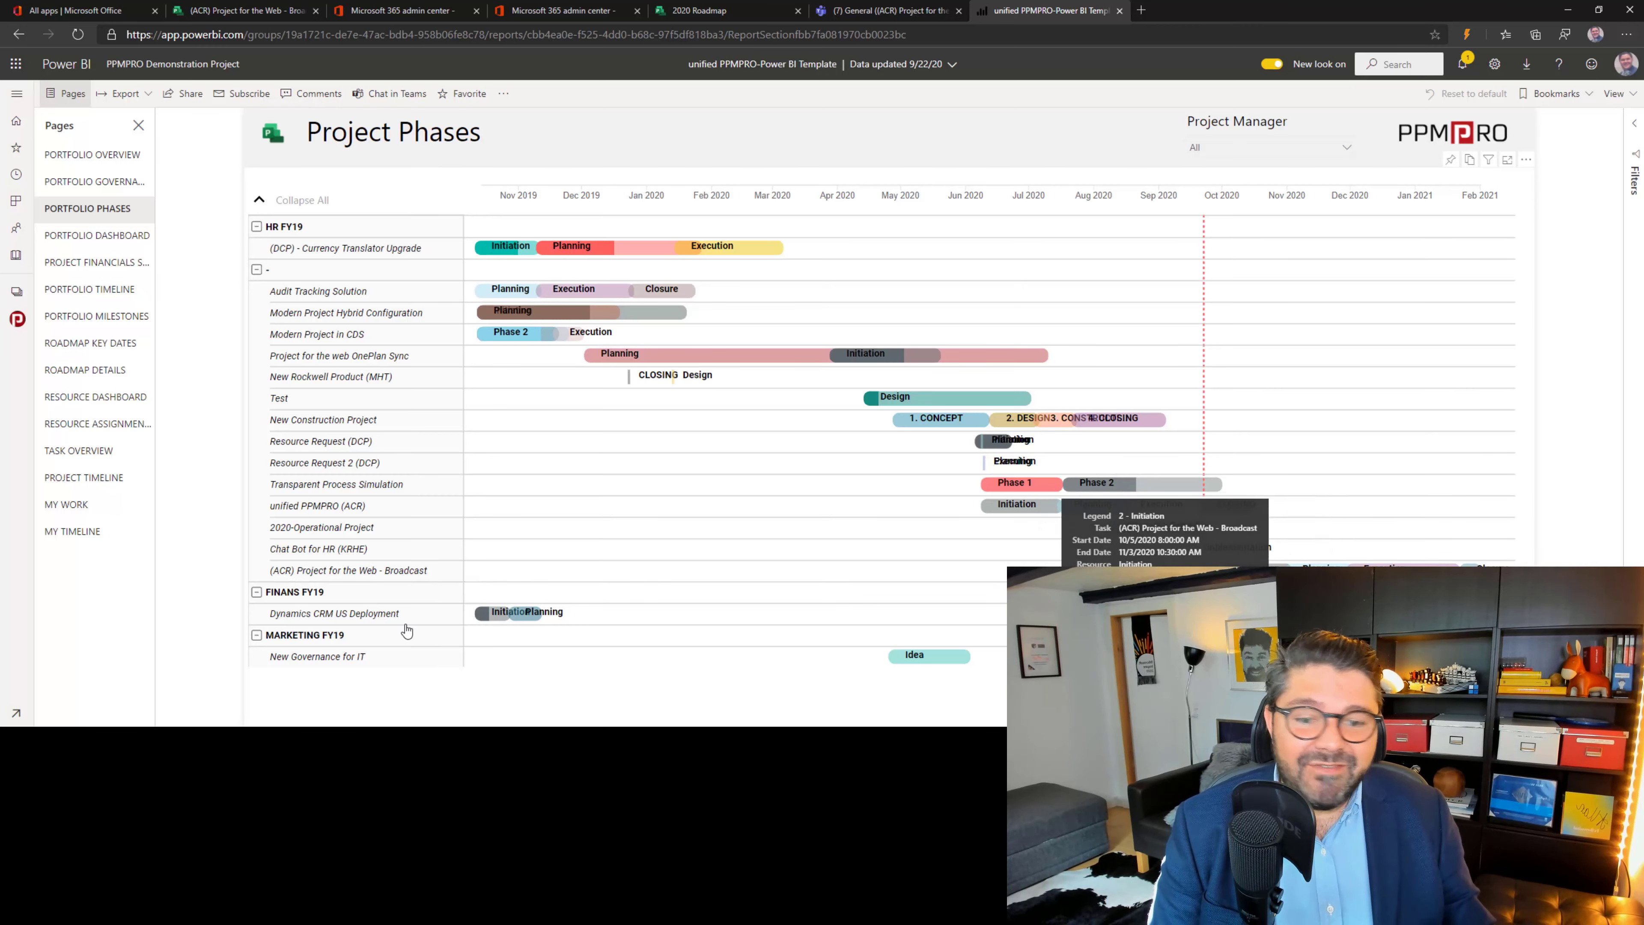
pyautogui.click(84, 238)
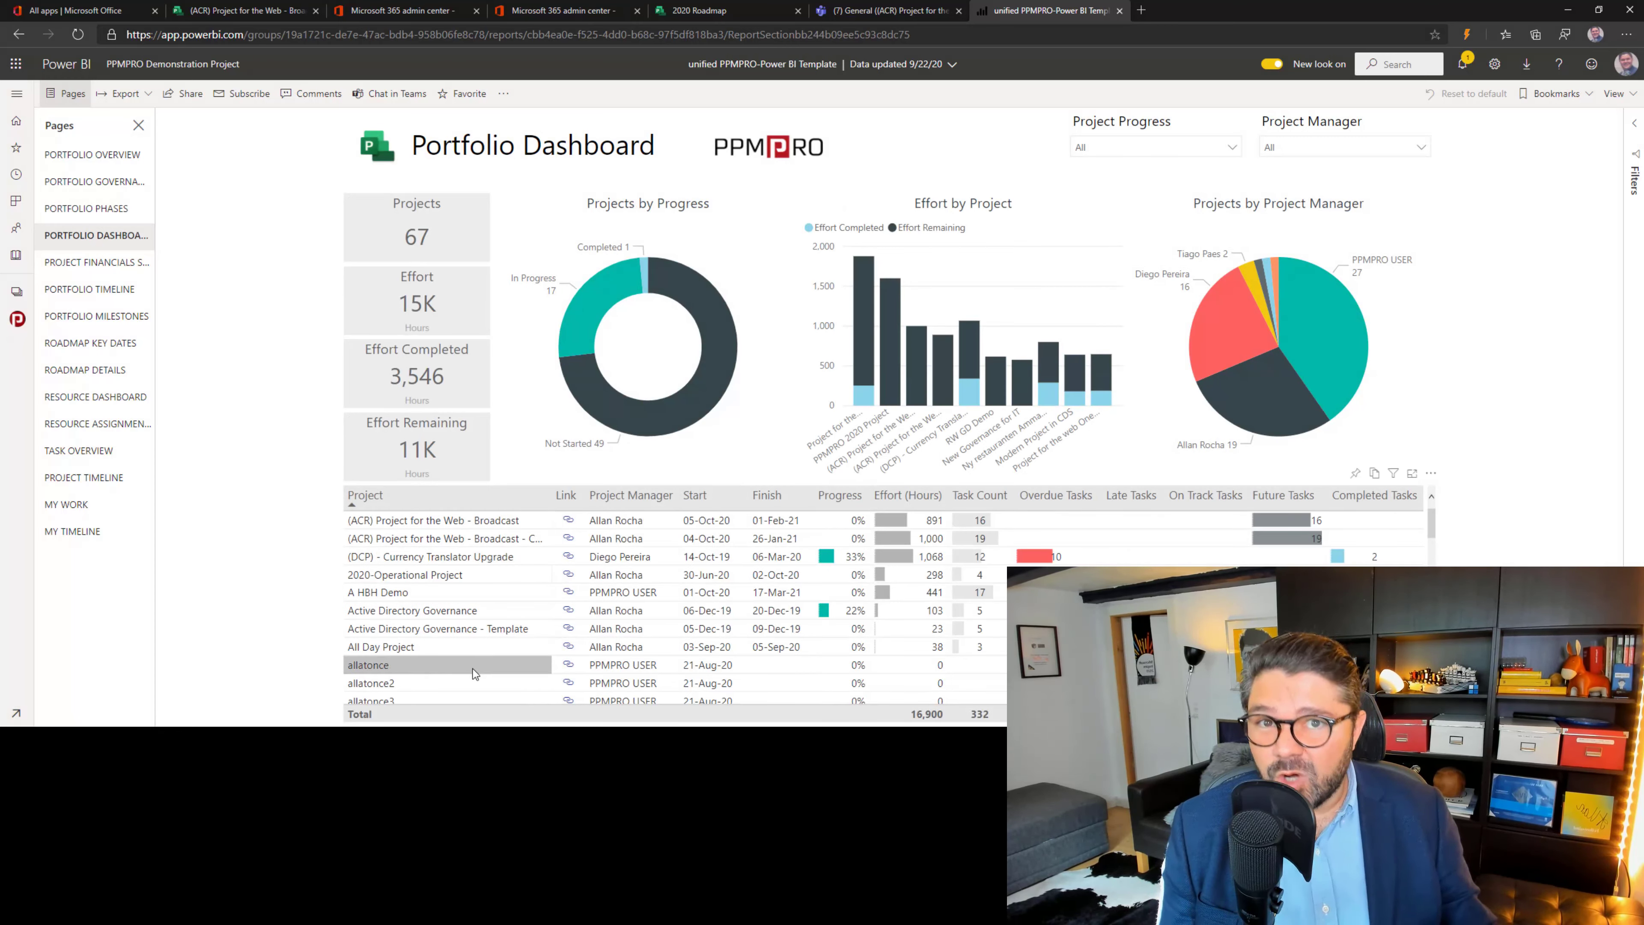
# Step: Filter the Portfolio Timeline page to the first named project manager and look through that manager's projects
pyautogui.click(93, 289)
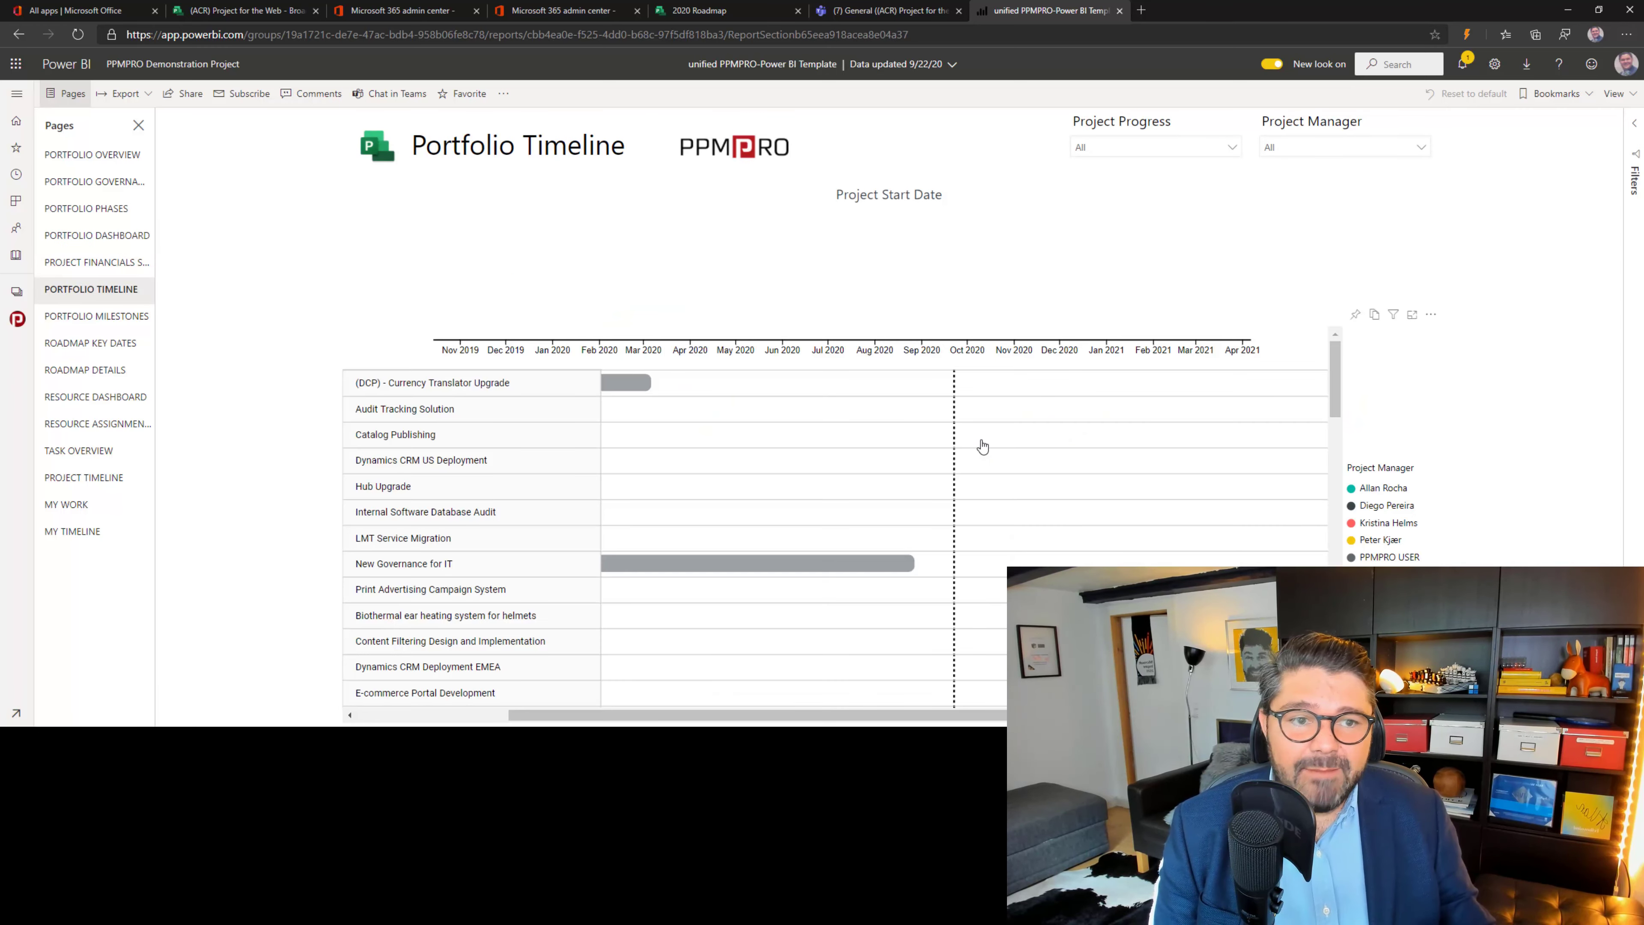
pyautogui.click(1359, 147)
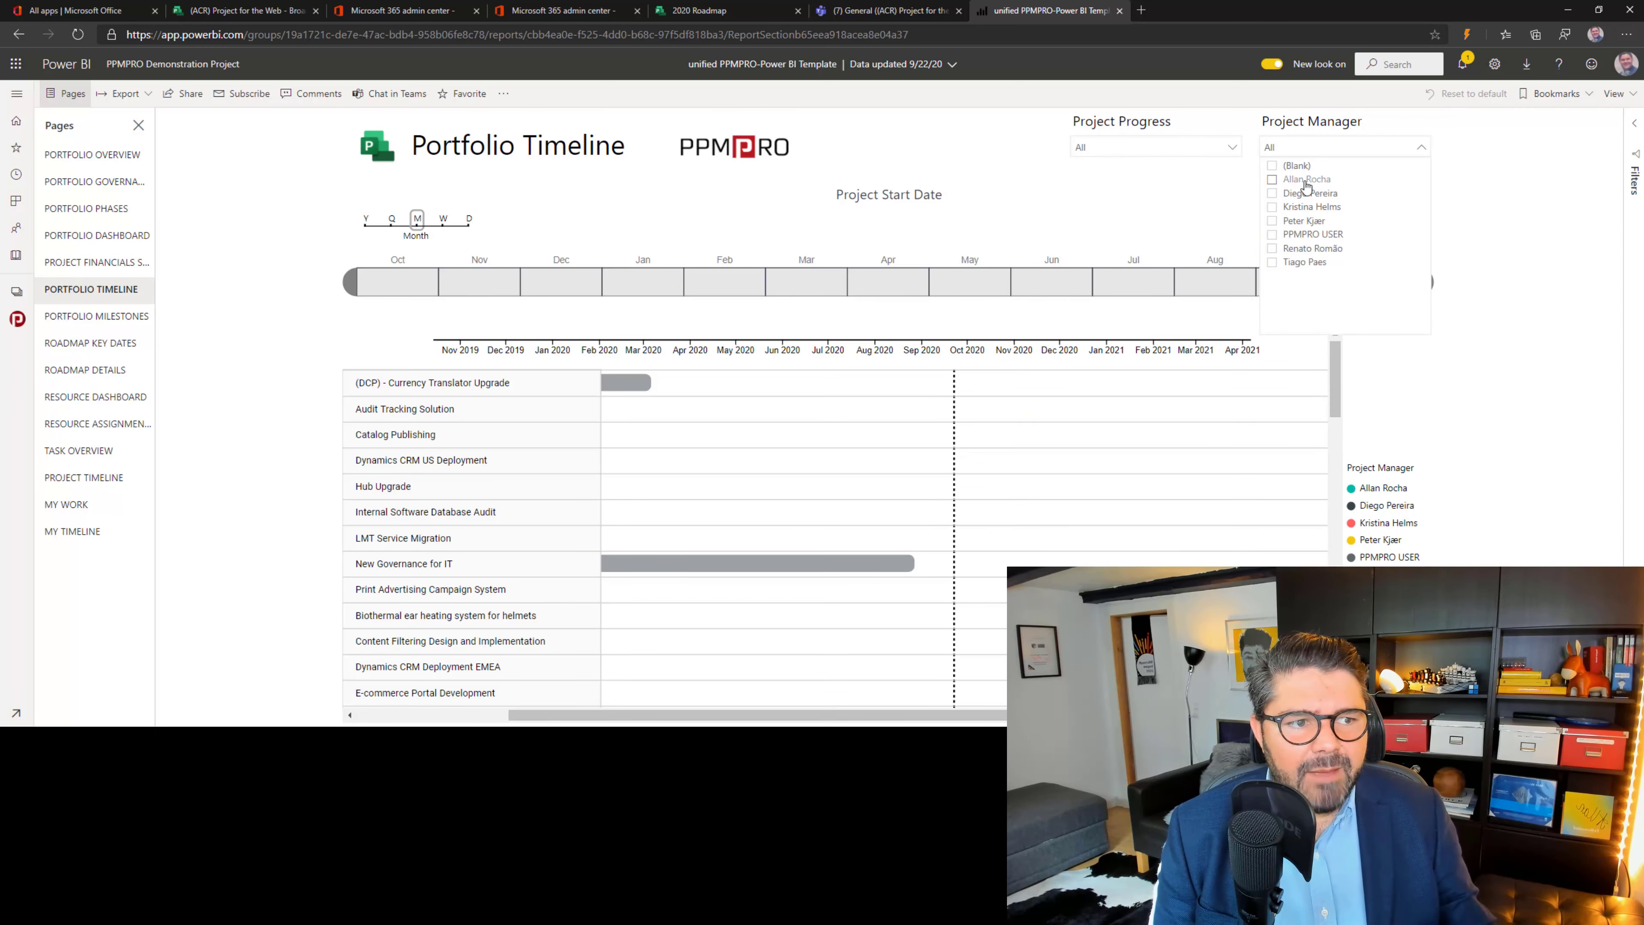
pyautogui.click(1306, 180)
pyautogui.click(999, 128)
pyautogui.scroll(-5, 940, 528)
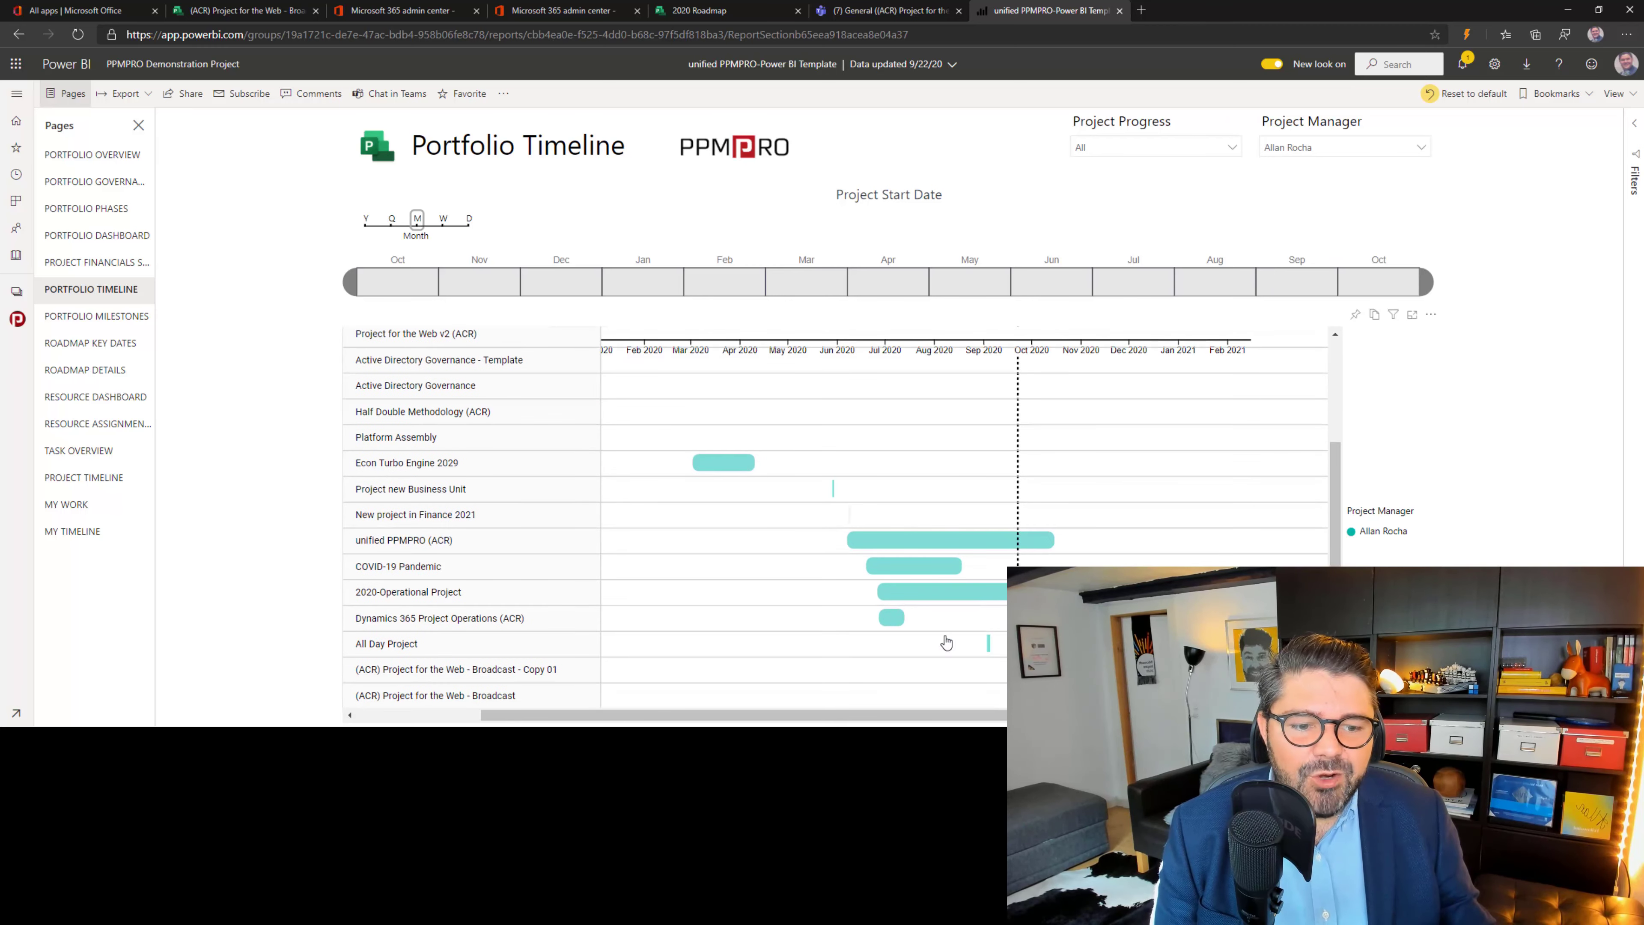
# Step: Reset the Project Manager filter on the Portfolio Timeline page to All
pyautogui.click(1334, 148)
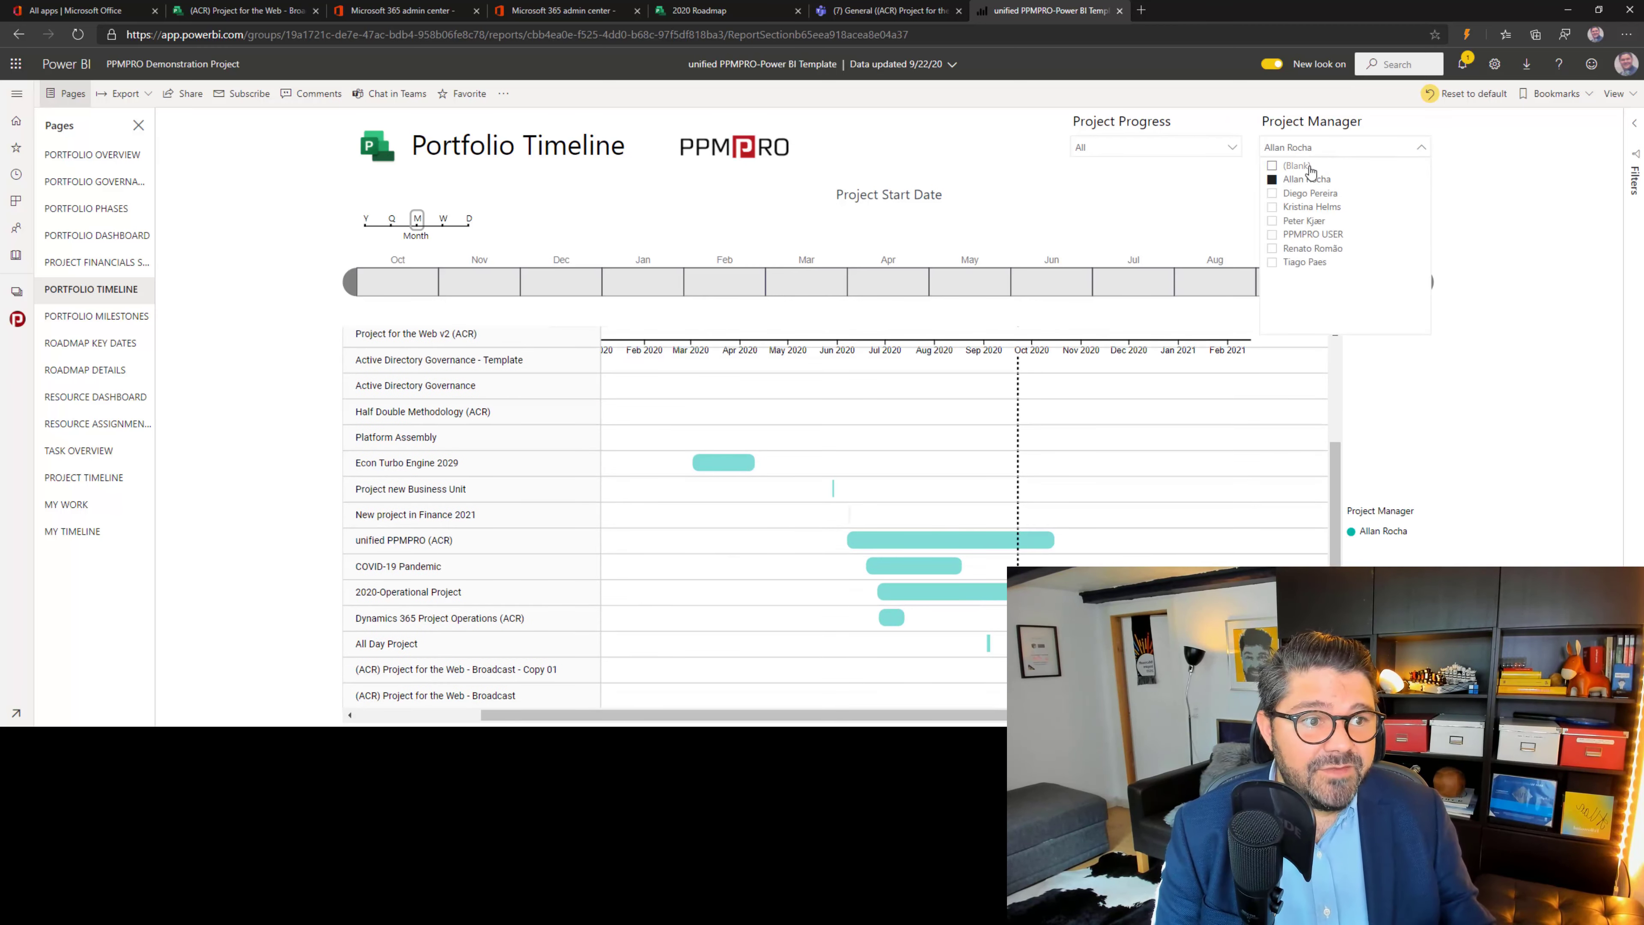
pyautogui.click(1327, 166)
pyautogui.click(1421, 127)
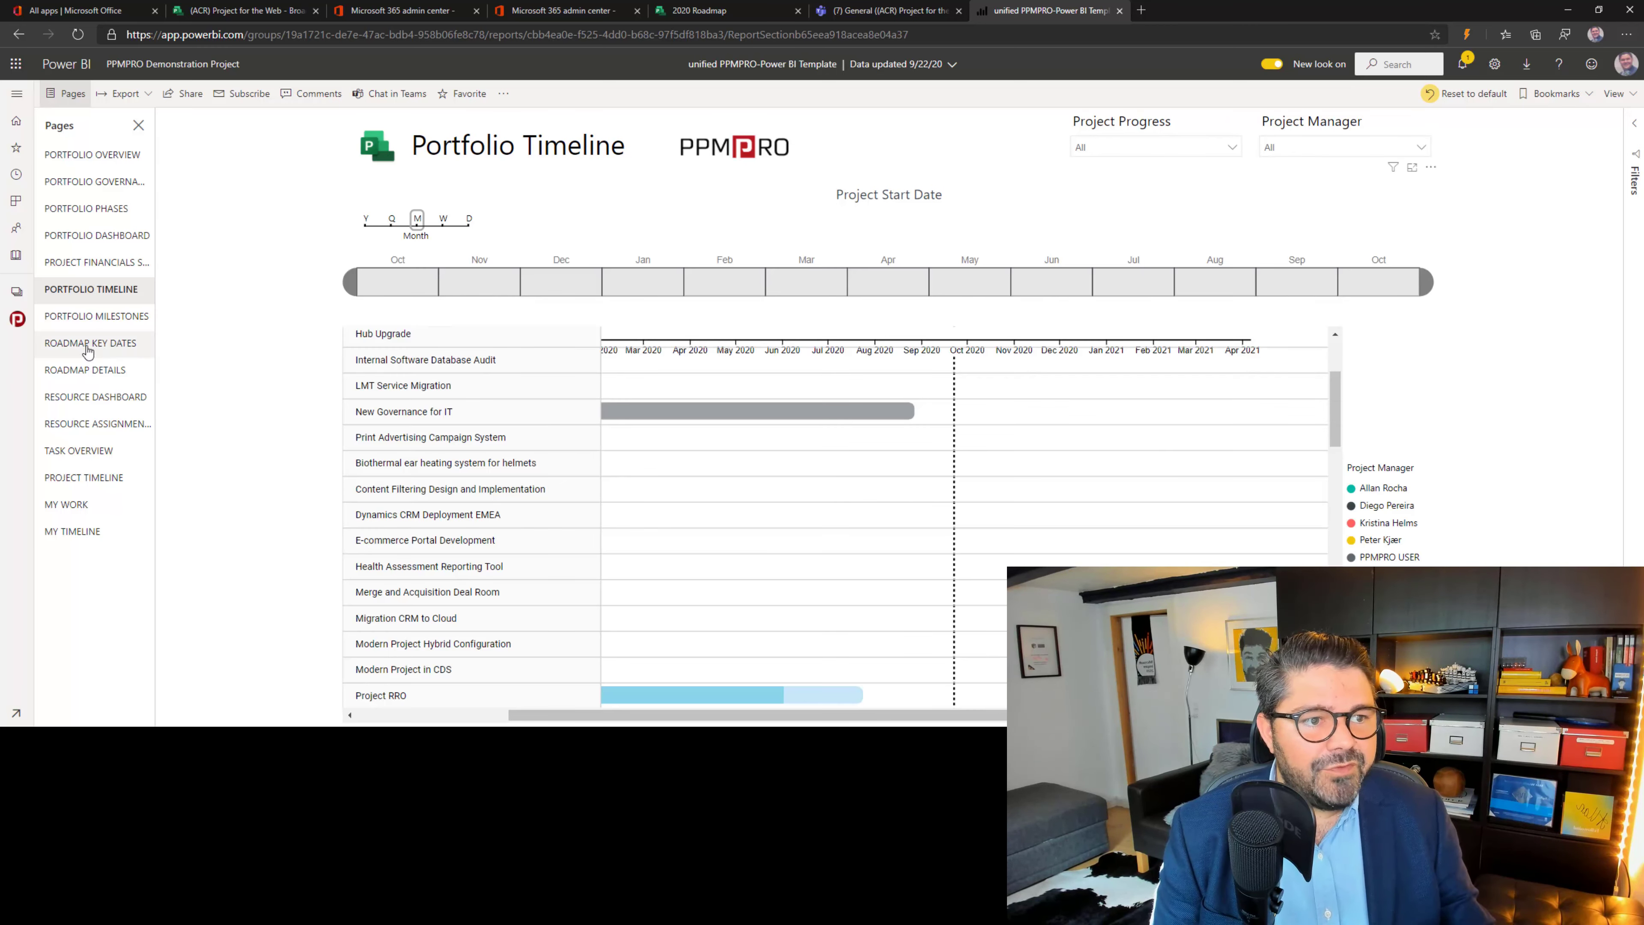
# Step: Review the Portfolio Milestones page and the Roadmap Key Dates page of the report
pyautogui.click(91, 317)
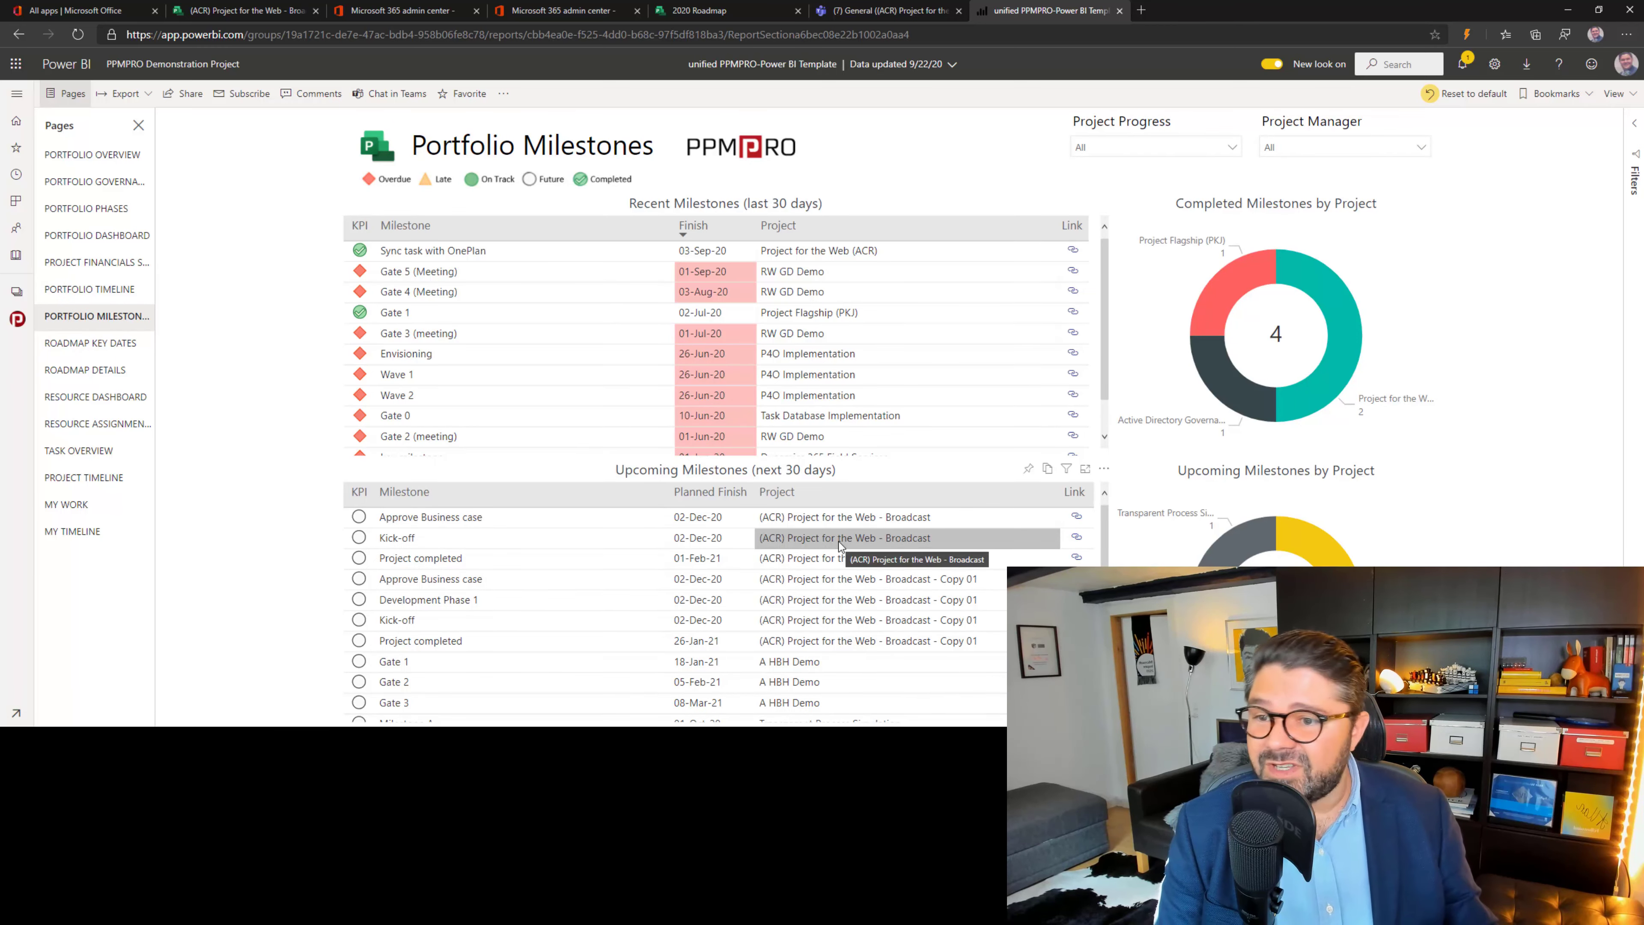
pyautogui.click(101, 349)
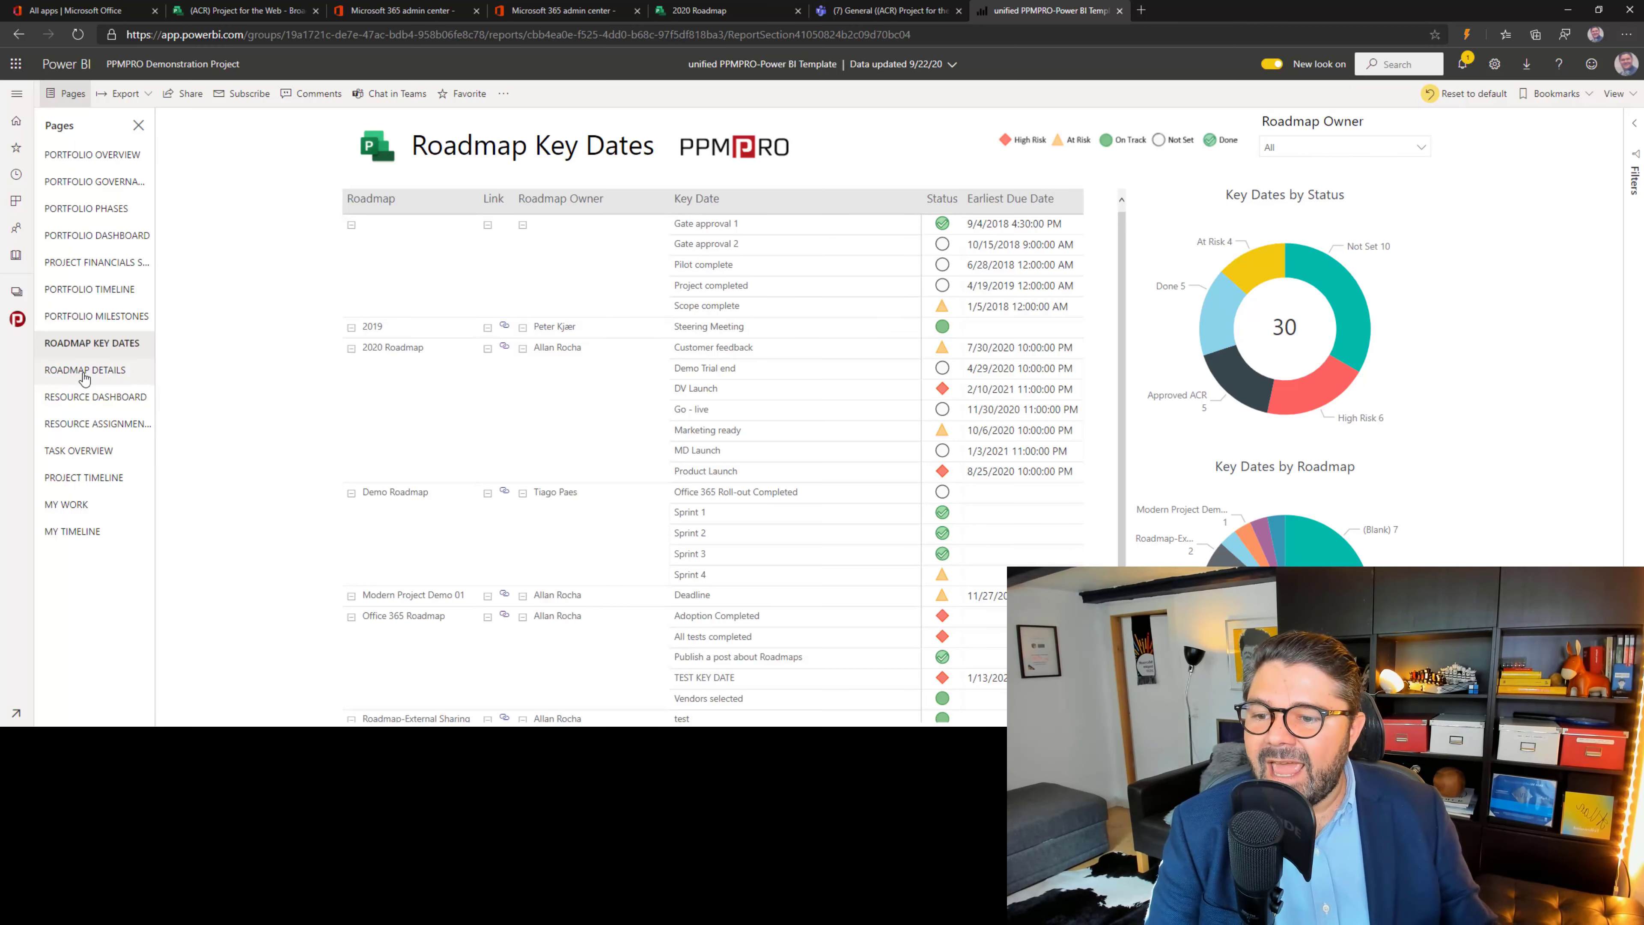
# Step: On the Resource Assignments page, look through the first resource's projects and expand (ACR) Project for the Web - Broadcast to view its tasks
pyautogui.click(95, 426)
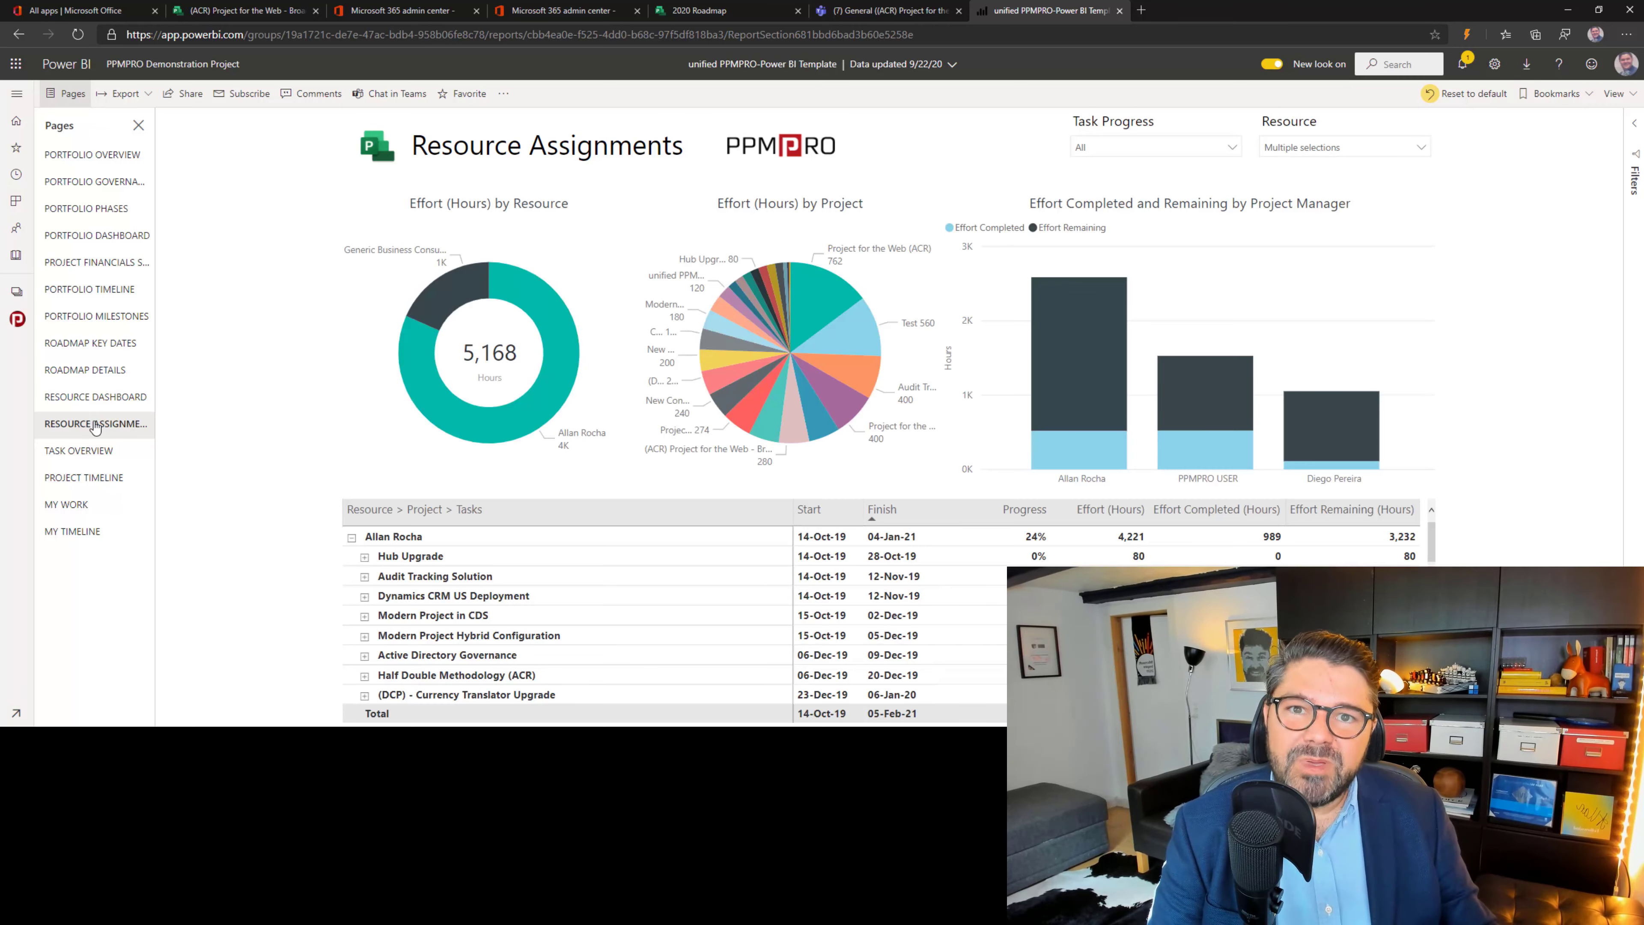
pyautogui.scroll(-4, 422, 617)
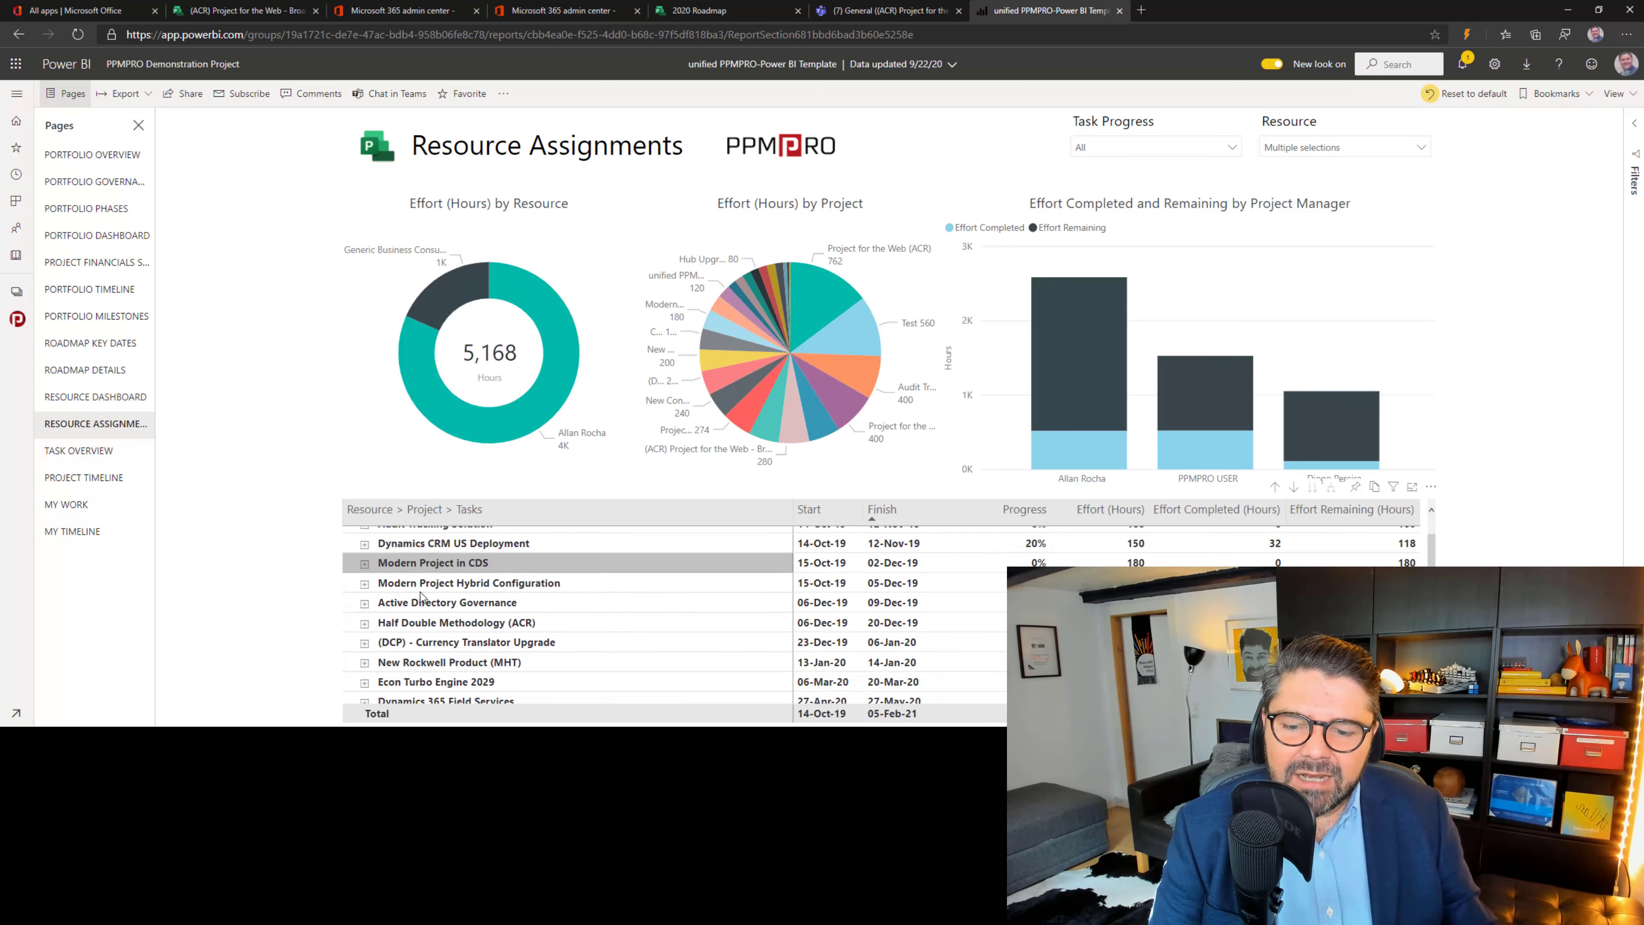
pyautogui.scroll(-8, 422, 617)
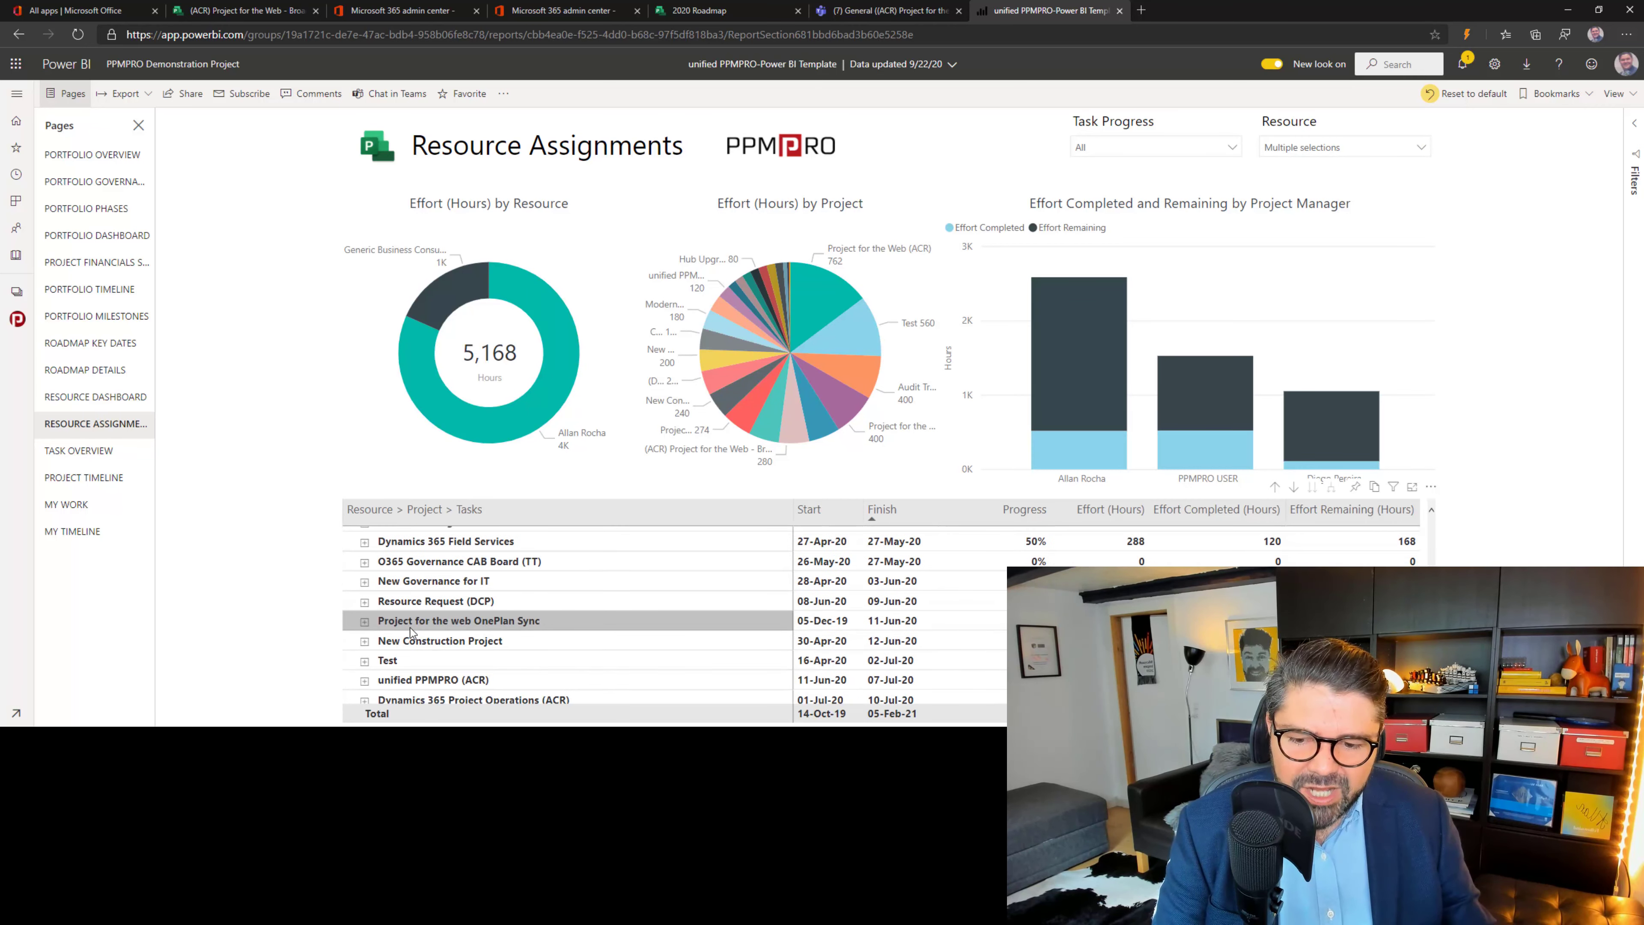
pyautogui.scroll(-8, 412, 633)
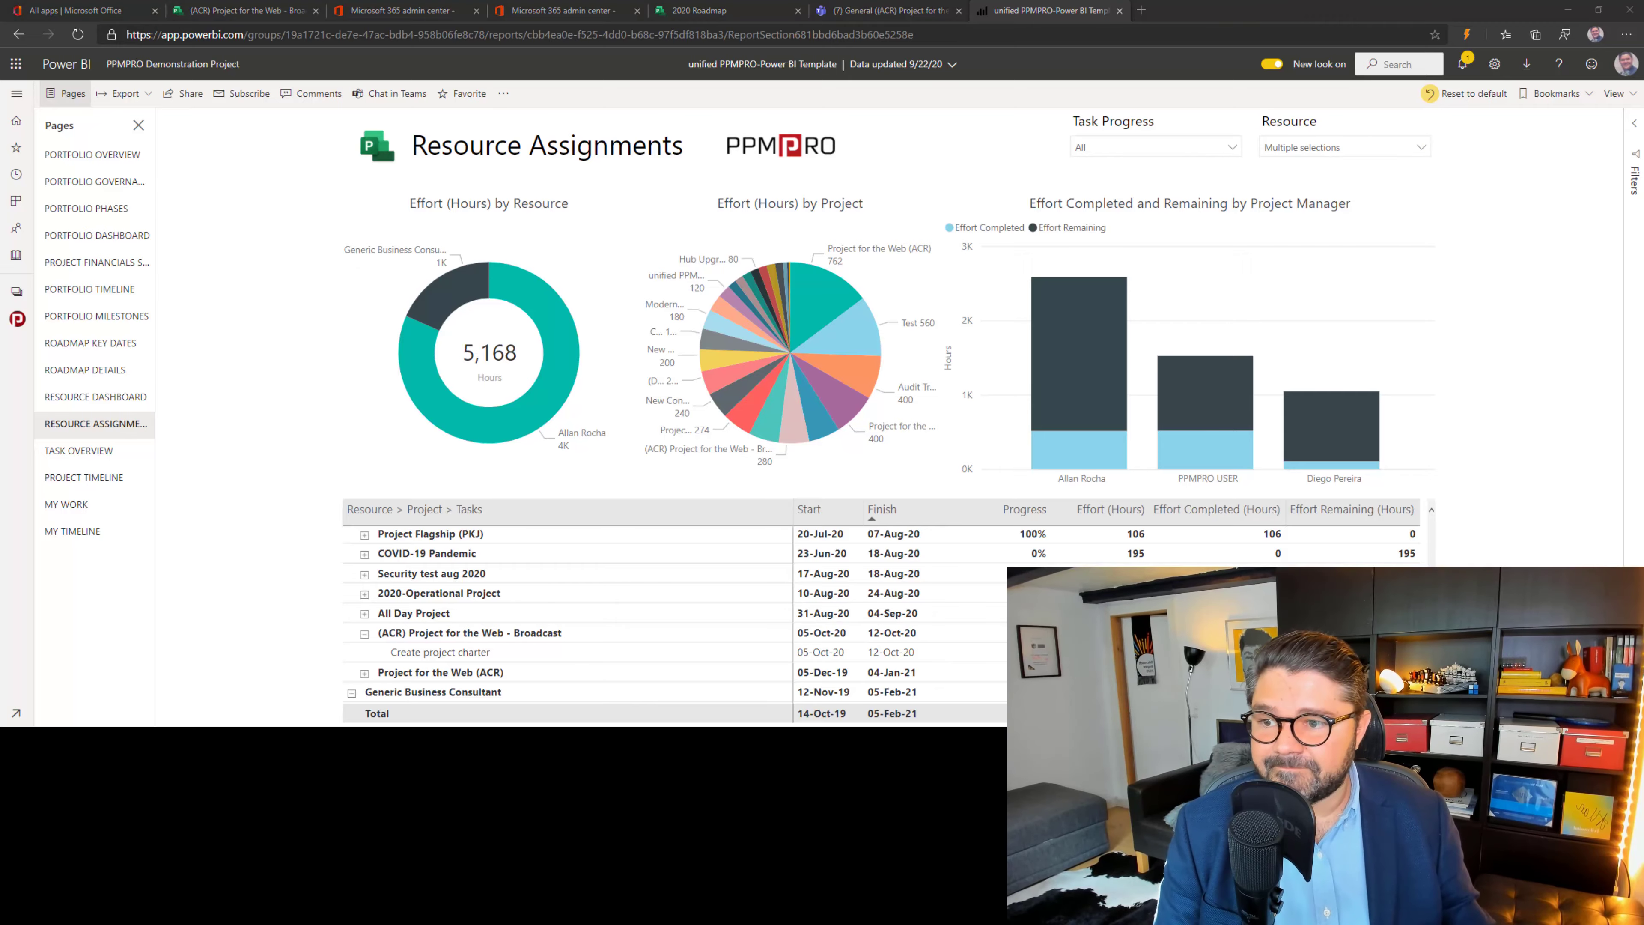
pyautogui.press('Right')
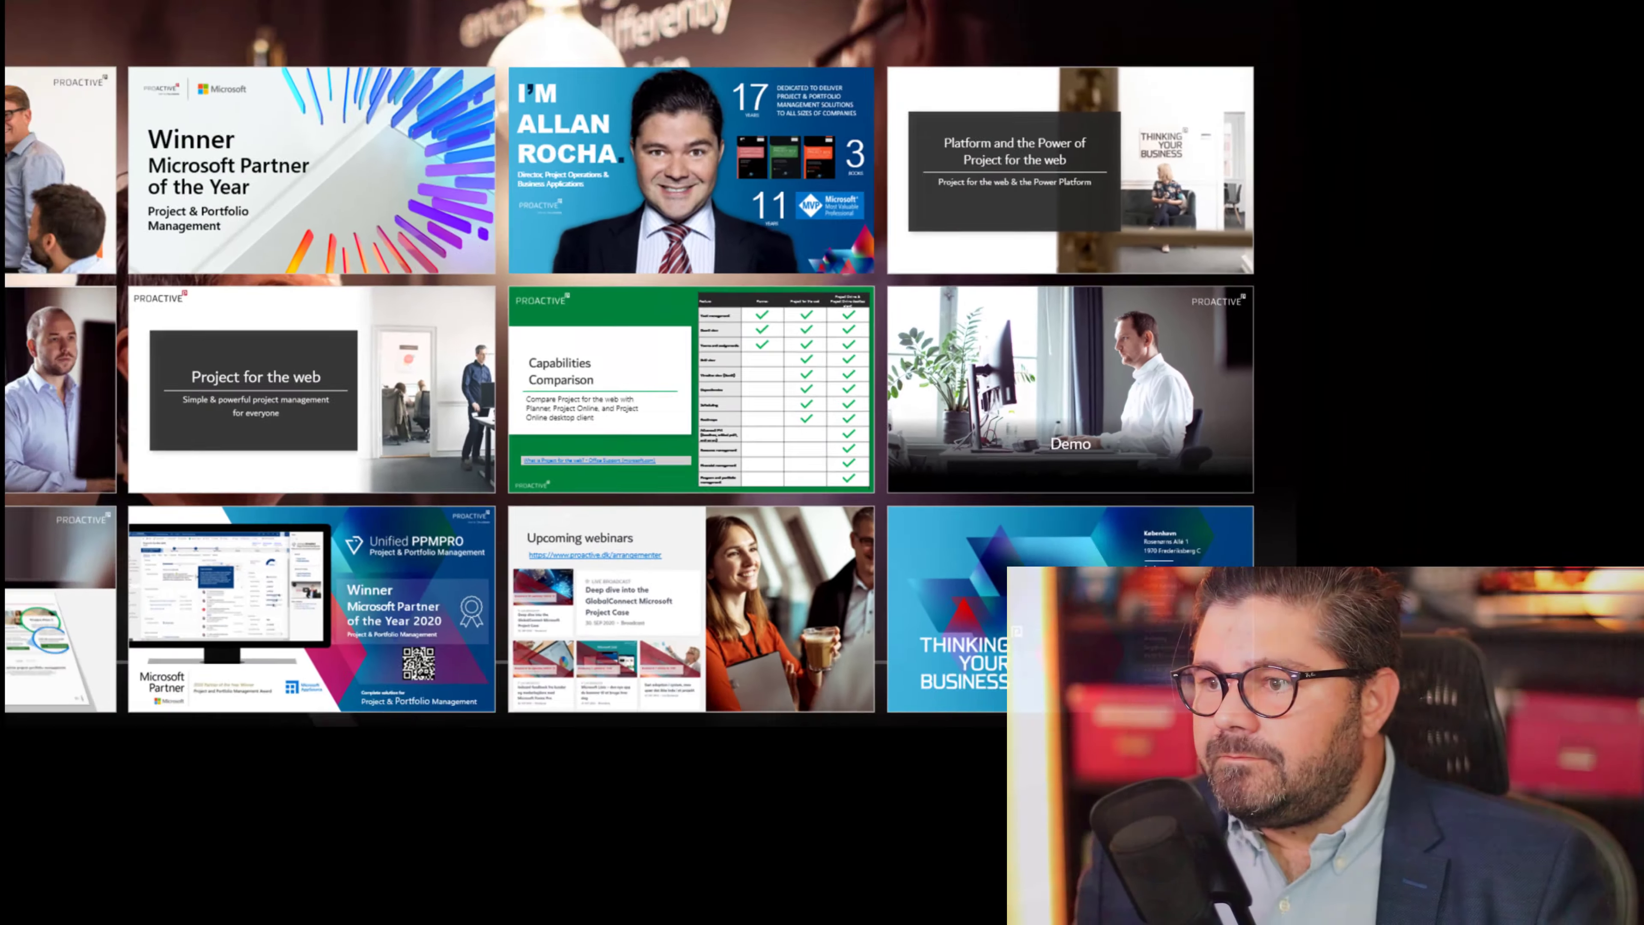